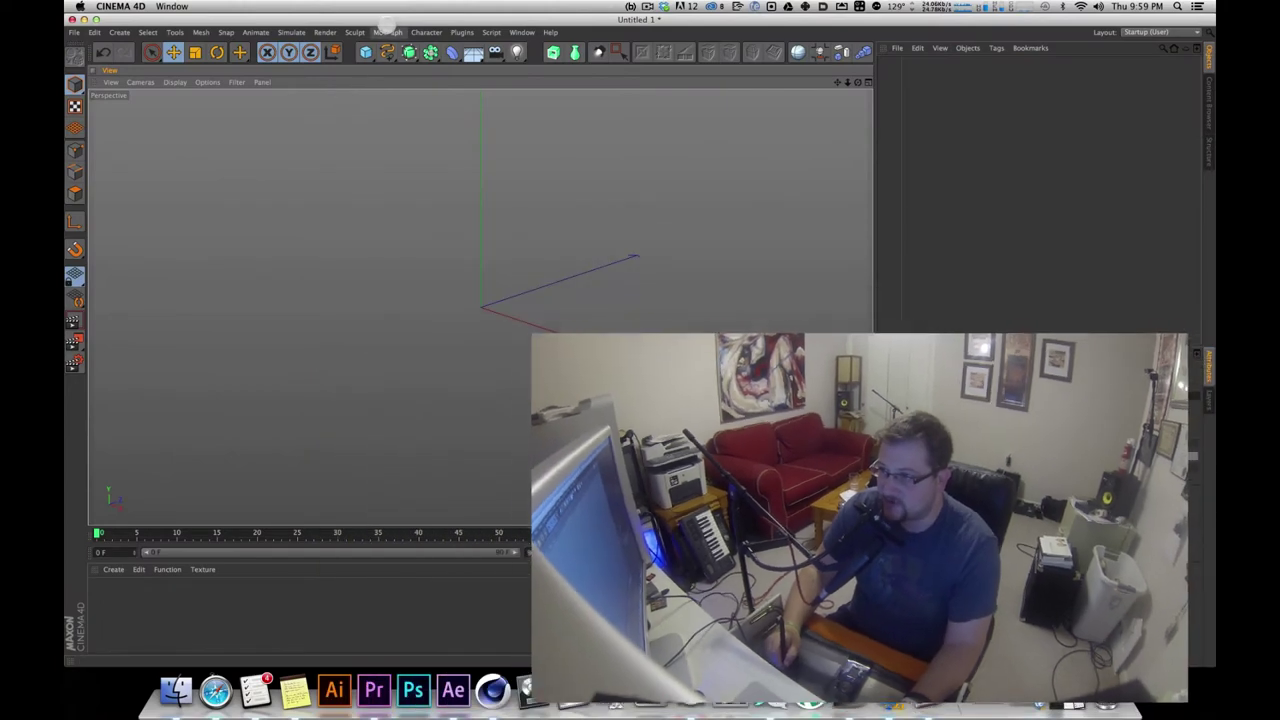
# Add a MoText object to the empty scene
pyautogui.click(380, 33)
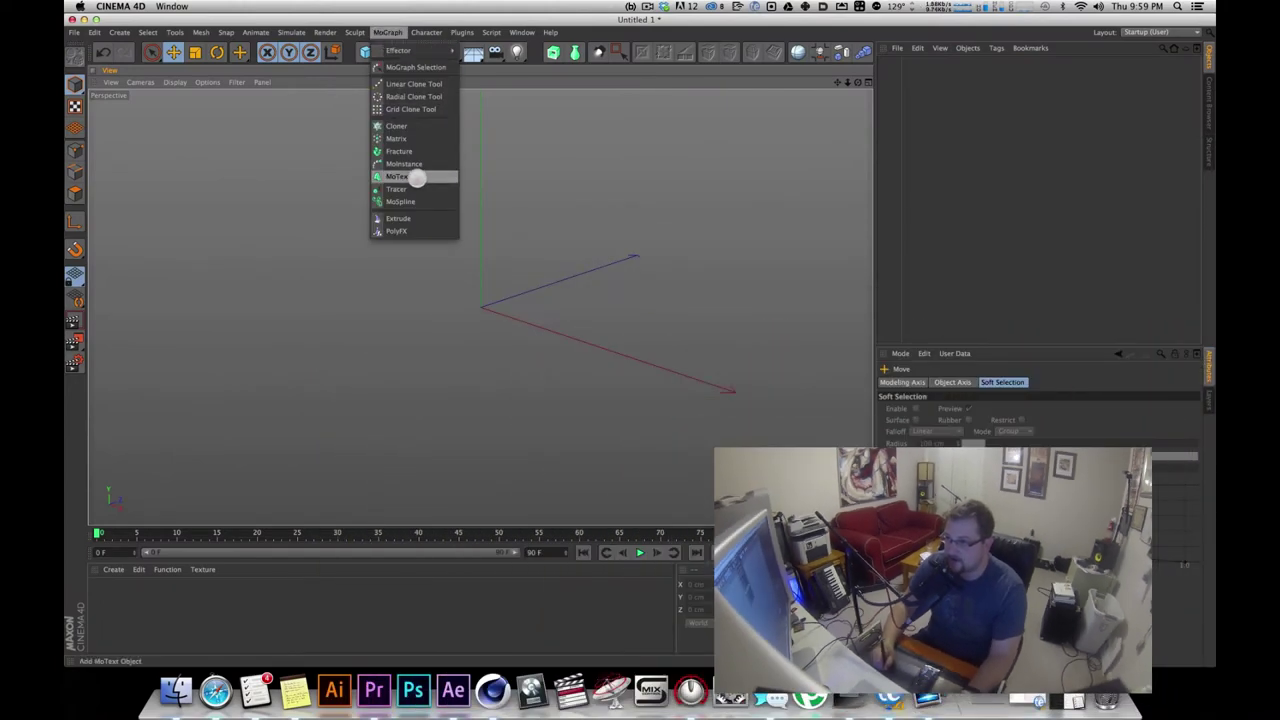
pyautogui.click(395, 177)
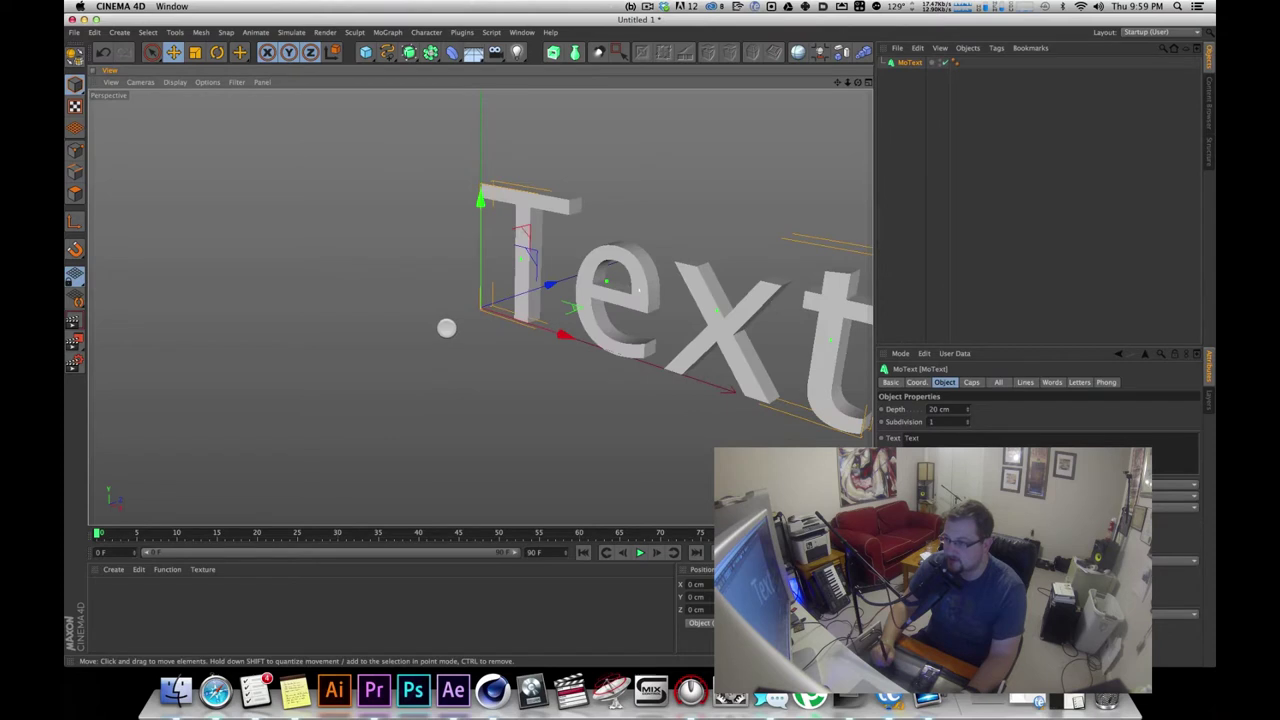
pyautogui.keyDown('alt'); pyautogui.moveTo(637, 221); pyautogui.dragTo(545, 243); pyautogui.keyUp('alt')
pyautogui.press('1')
pyautogui.moveTo(703, 189); pyautogui.dragTo(485, 304)
# Replace the MoText object's default wording with BROGRAPH
pyautogui.moveTo(919, 438); pyautogui.dragTo(771, 327)
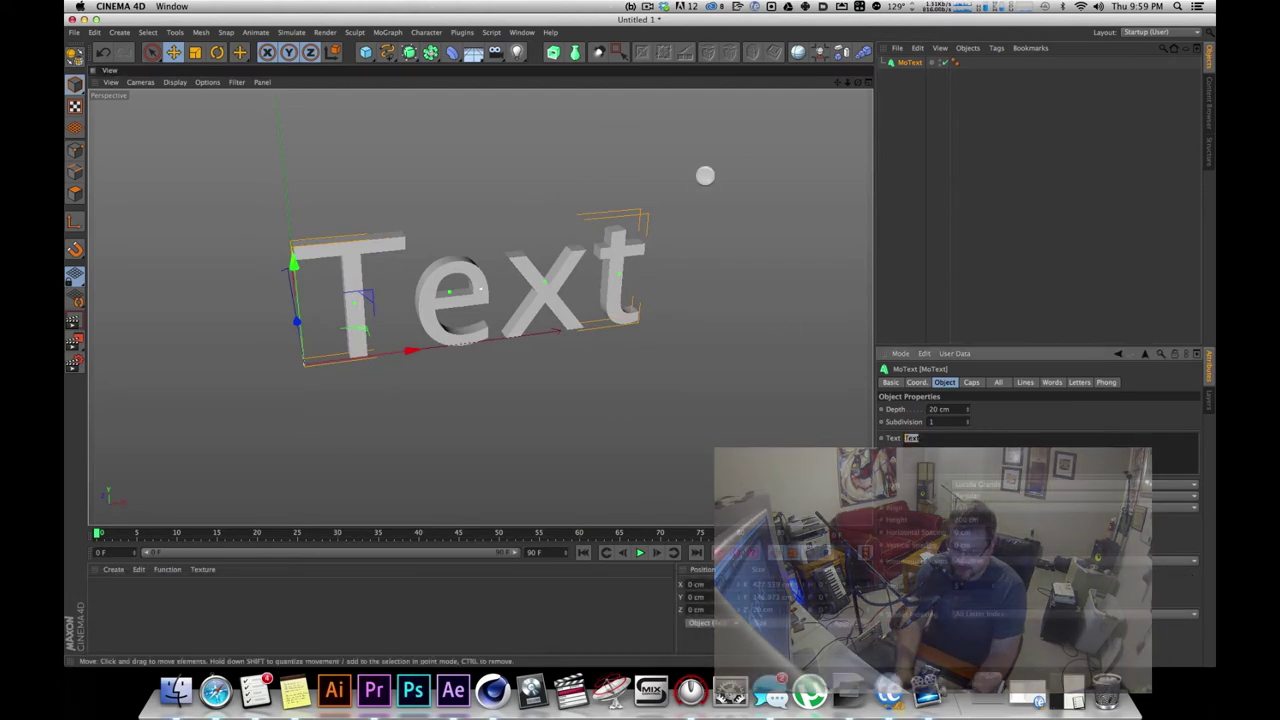
pyautogui.write('brogra')
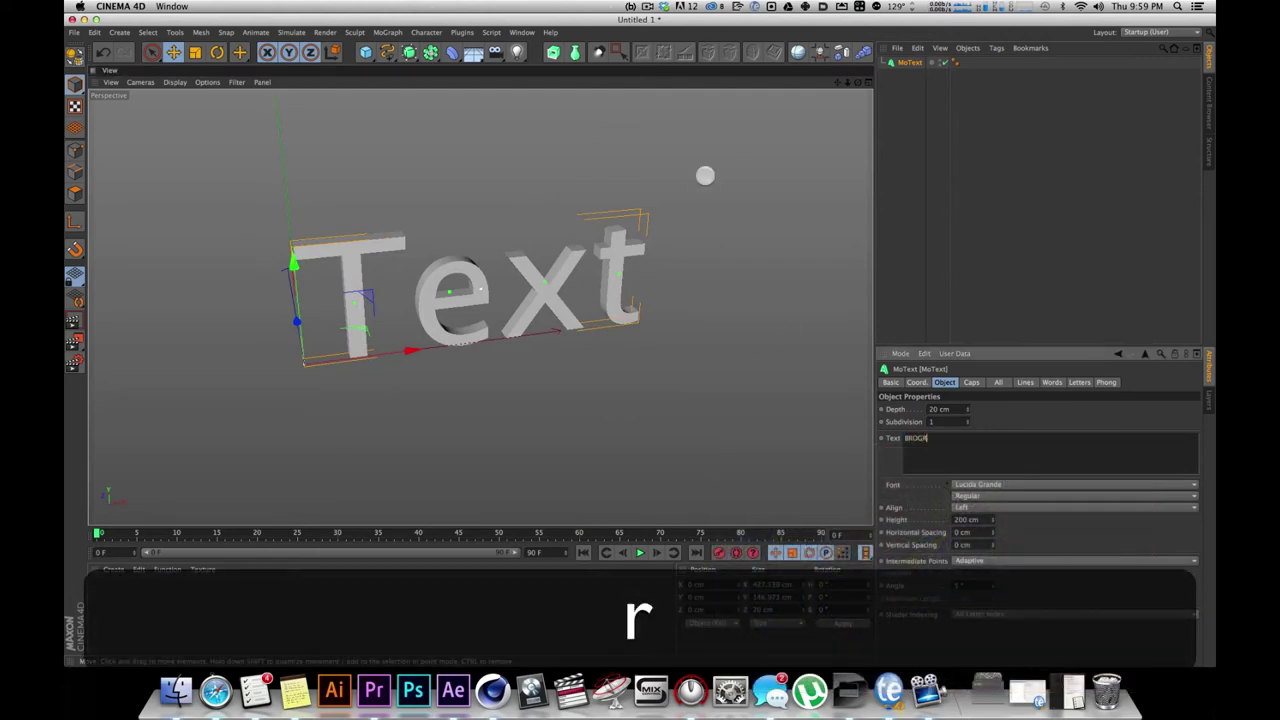
pyautogui.write('ph')
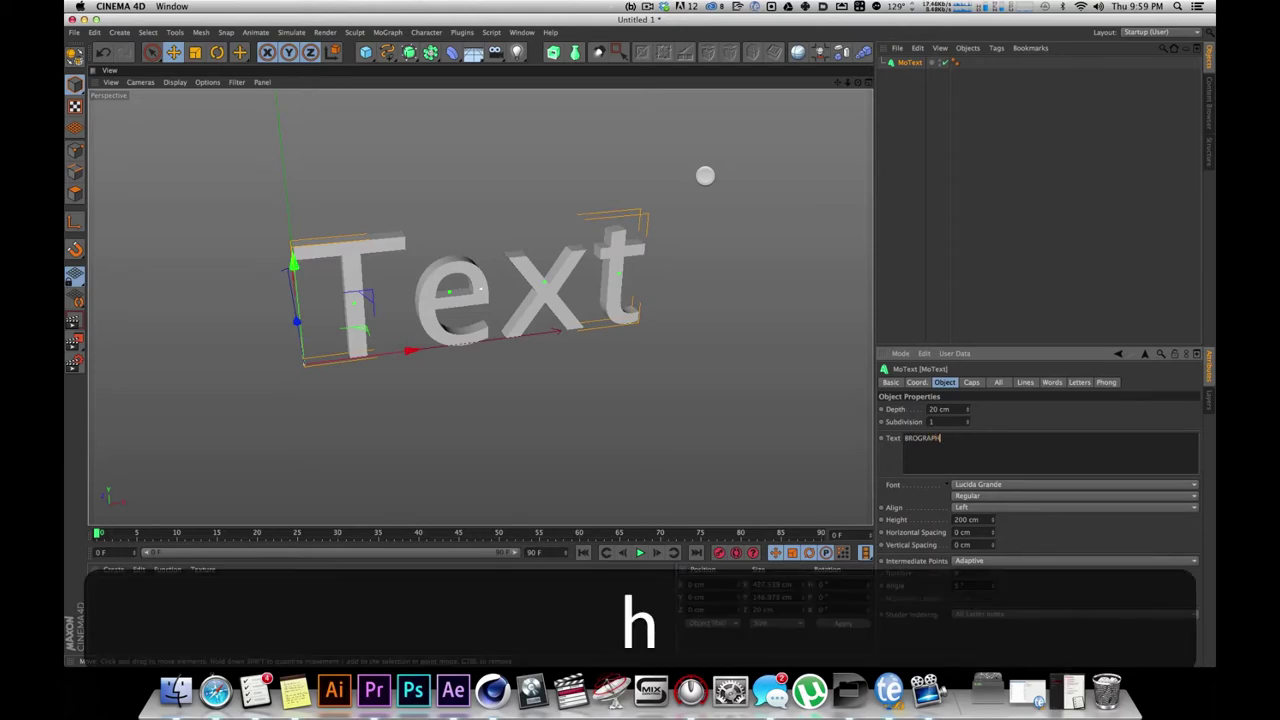
pyautogui.press('Tab')
pyautogui.press('1')
pyautogui.moveTo(604, 261); pyautogui.dragTo(574, 197)
pyautogui.press('2')
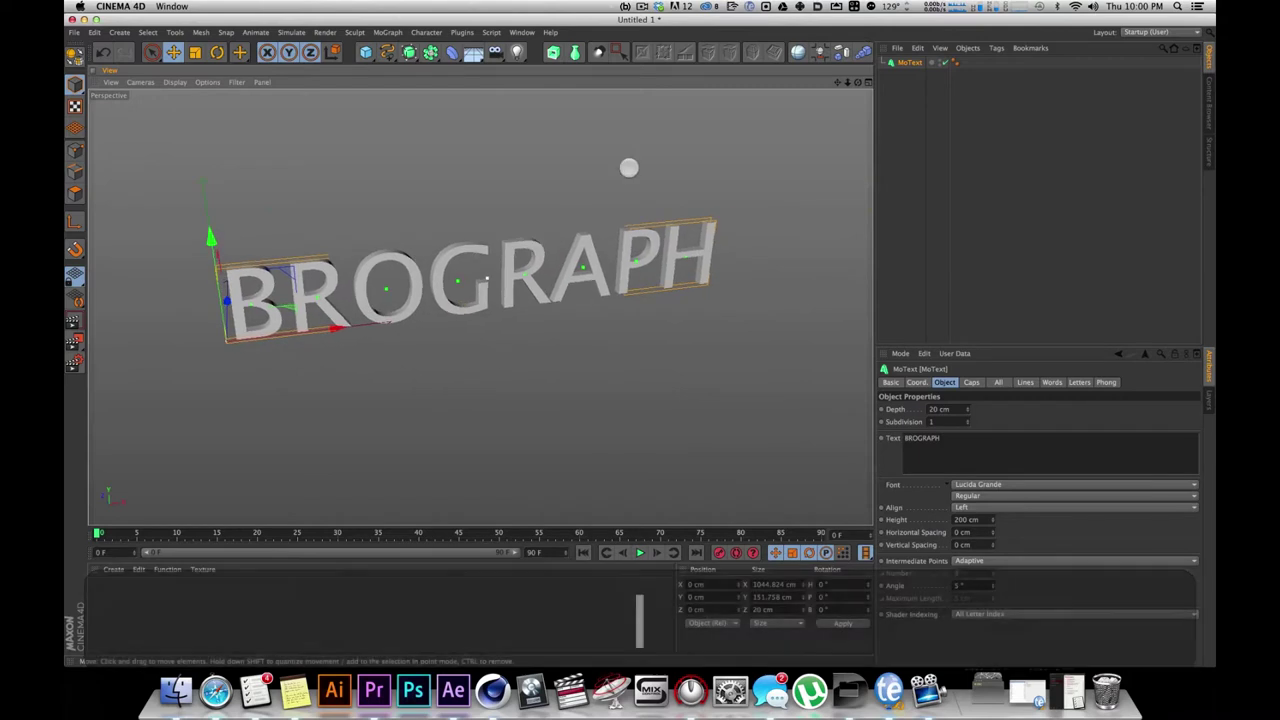
# Change the BROGRAPH text's font to Gotham HTF Black
pyautogui.click(974, 485)
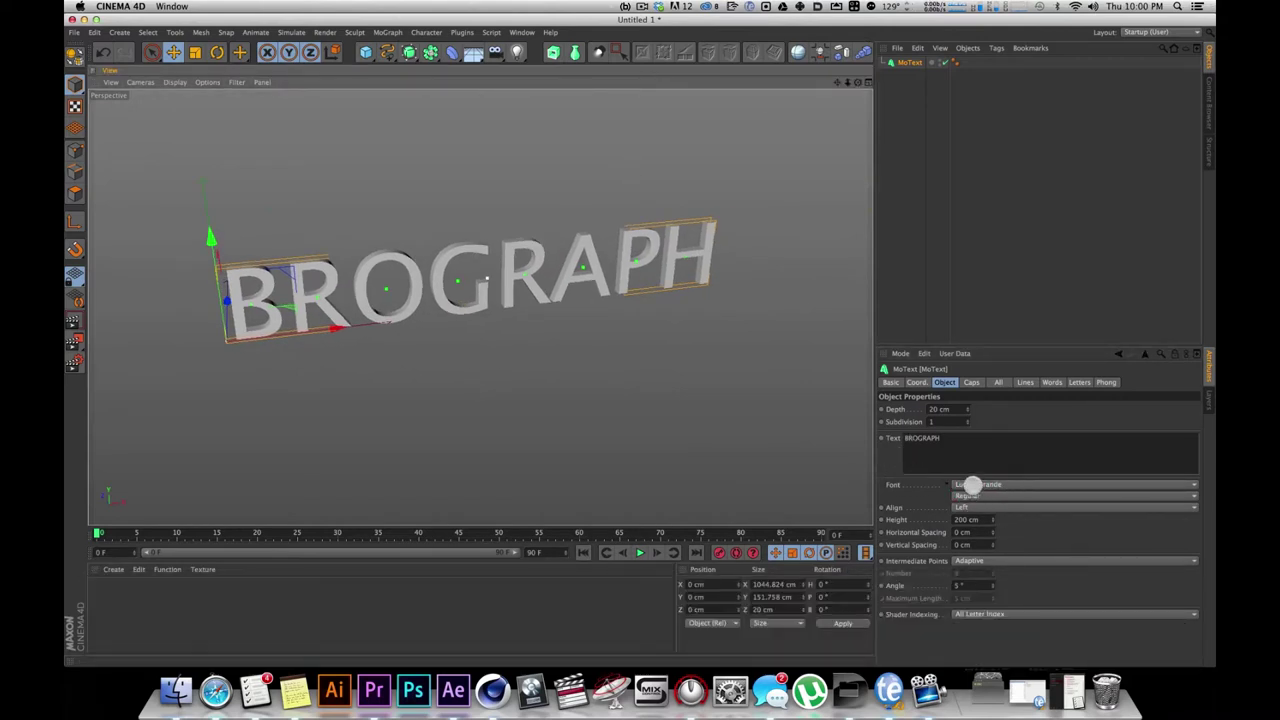
pyautogui.click(973, 485)
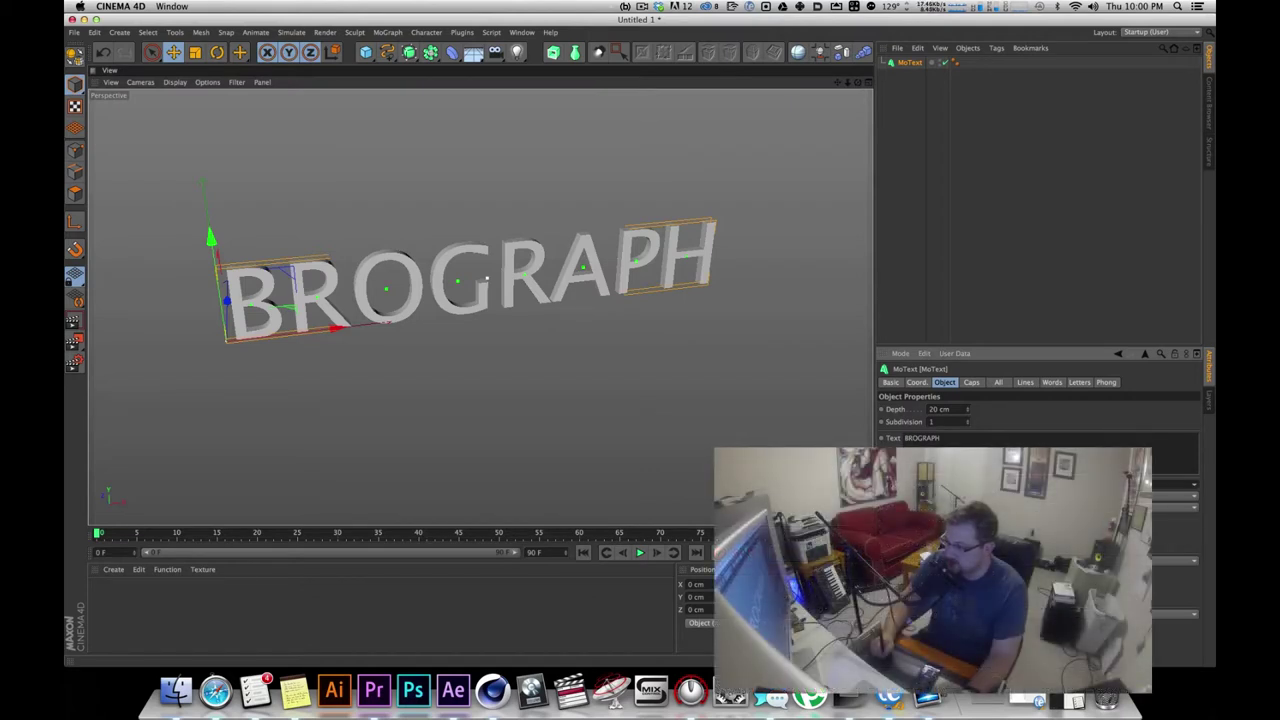
pyautogui.click(974, 485)
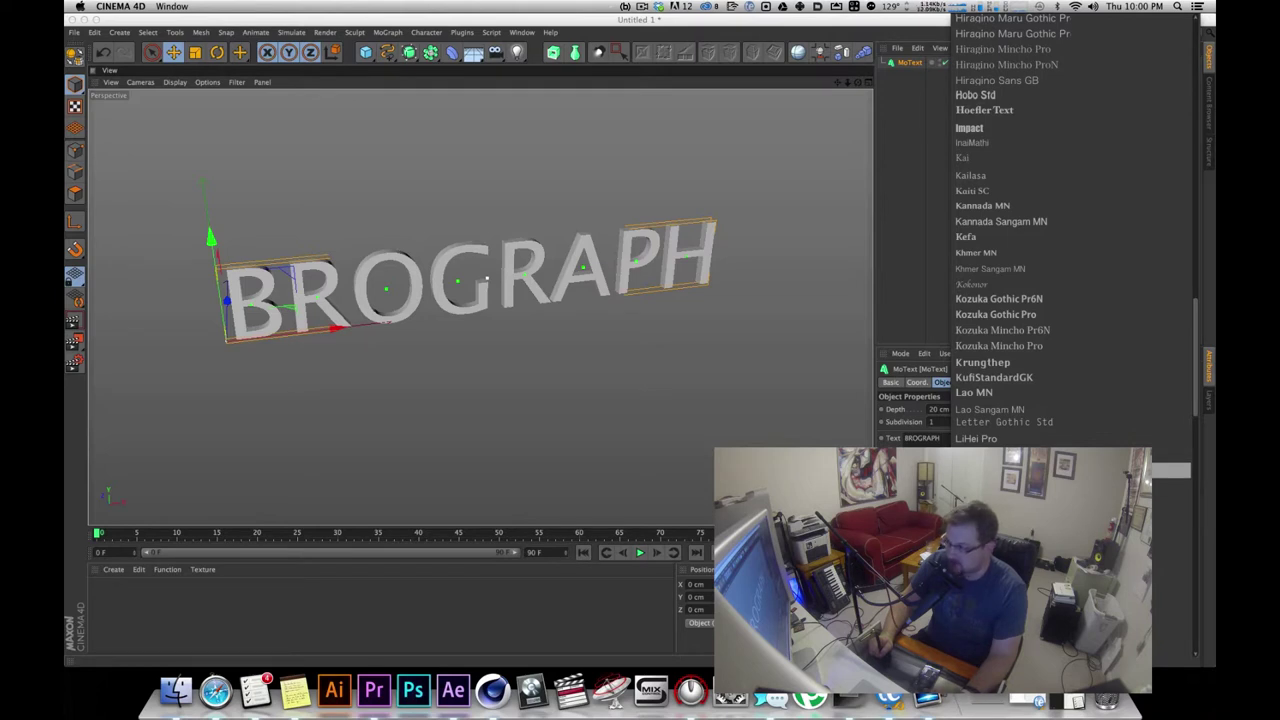
pyautogui.press('g')
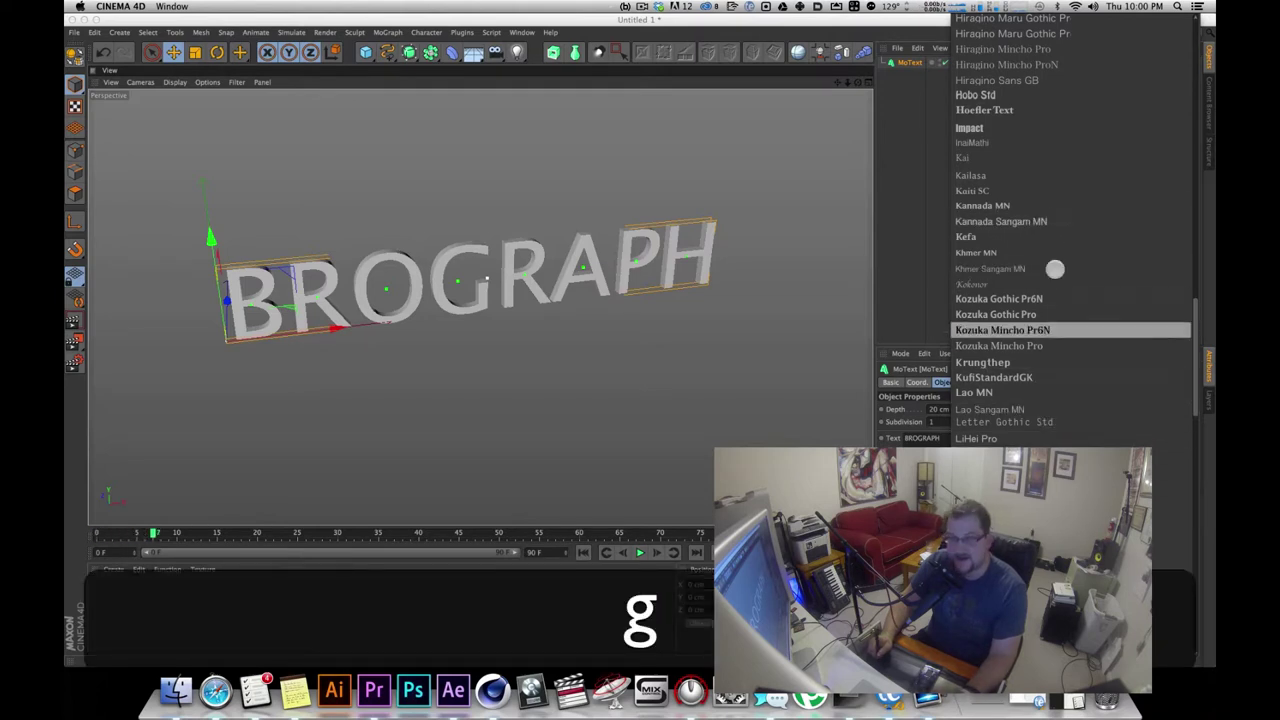
pyautogui.scroll(15, 1043, 366)
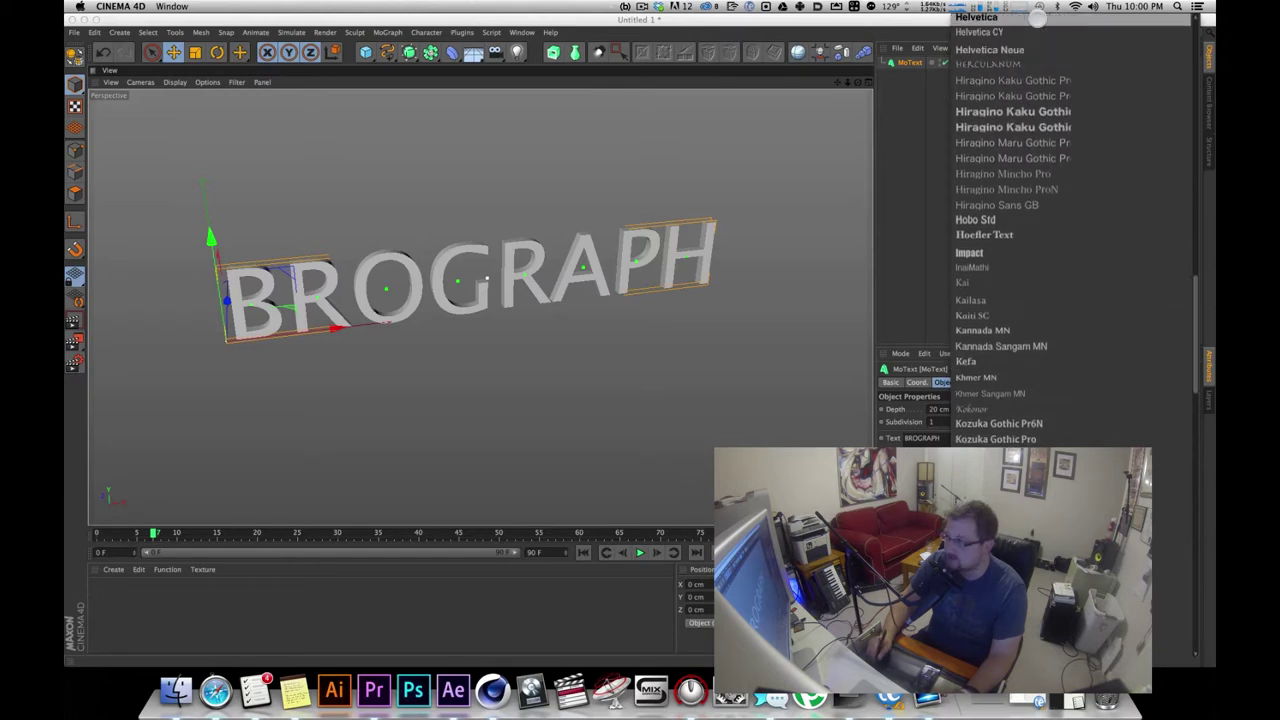
pyautogui.scroll(-8, 1060, 250)
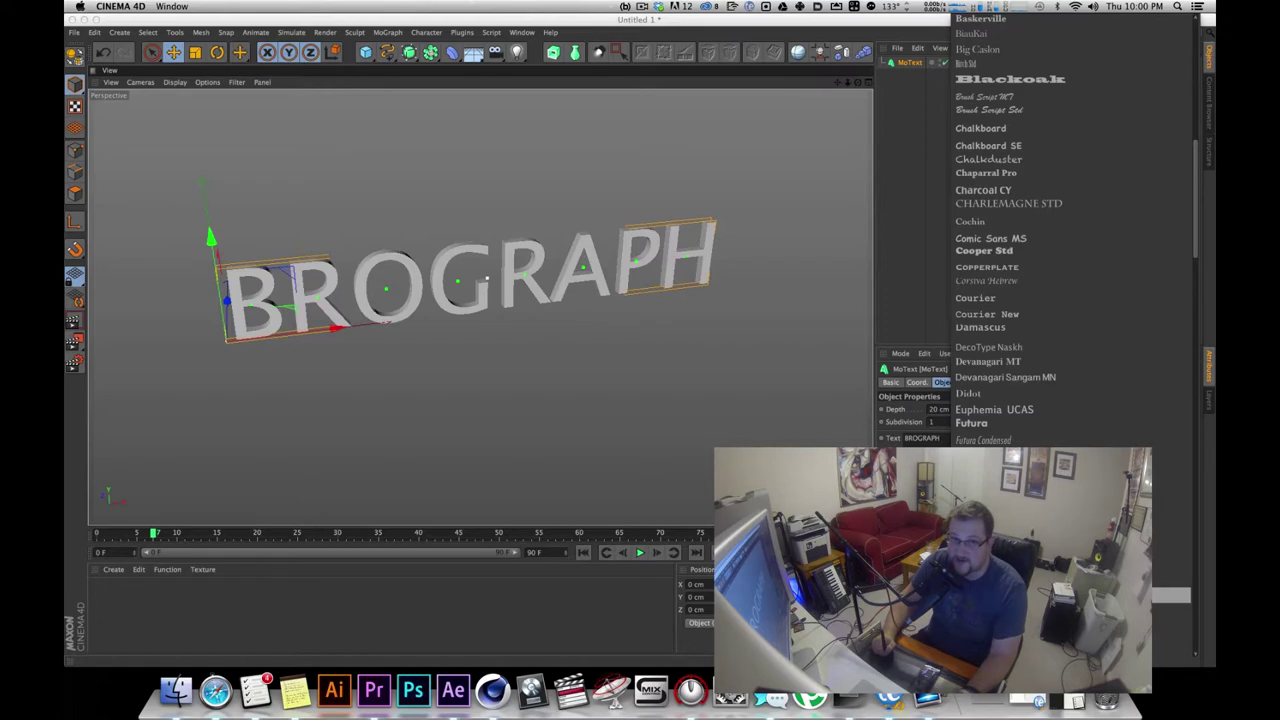
pyautogui.click(975, 594)
pyautogui.keyDown('alt'); pyautogui.moveTo(548, 233); pyautogui.dragTo(570, 317); pyautogui.keyUp('alt')
pyautogui.press('1')
pyautogui.moveTo(478, 247); pyautogui.dragTo(489, 272)
# Bevel the MoText letters by setting both the start and end caps to Fillet Cap
pyautogui.click(954, 168)
pyautogui.click(910, 62)
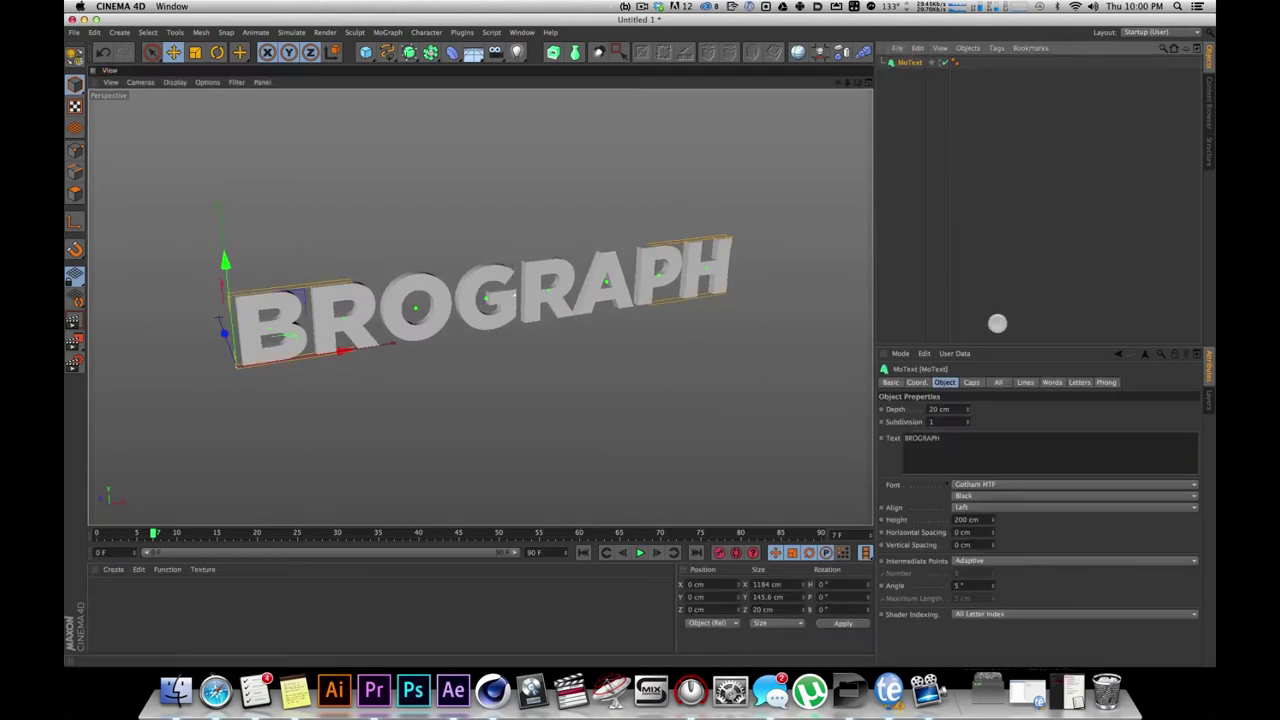
pyautogui.click(966, 382)
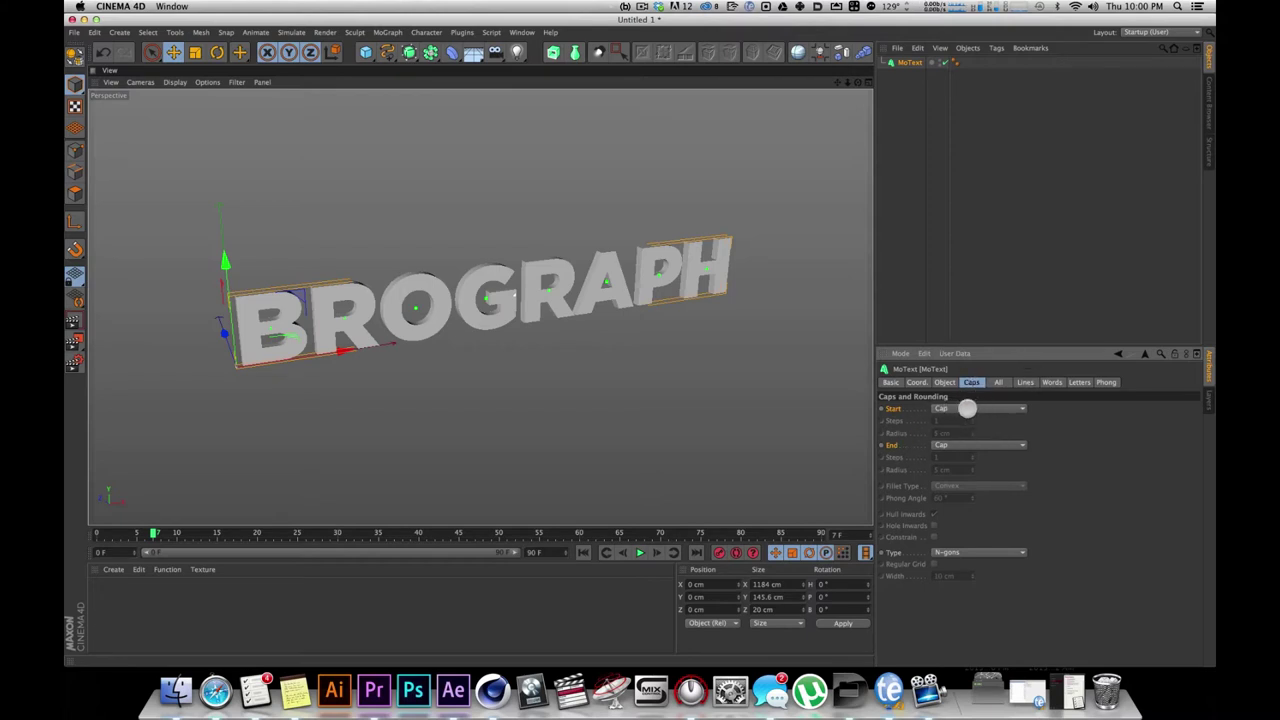
pyautogui.click(954, 408)
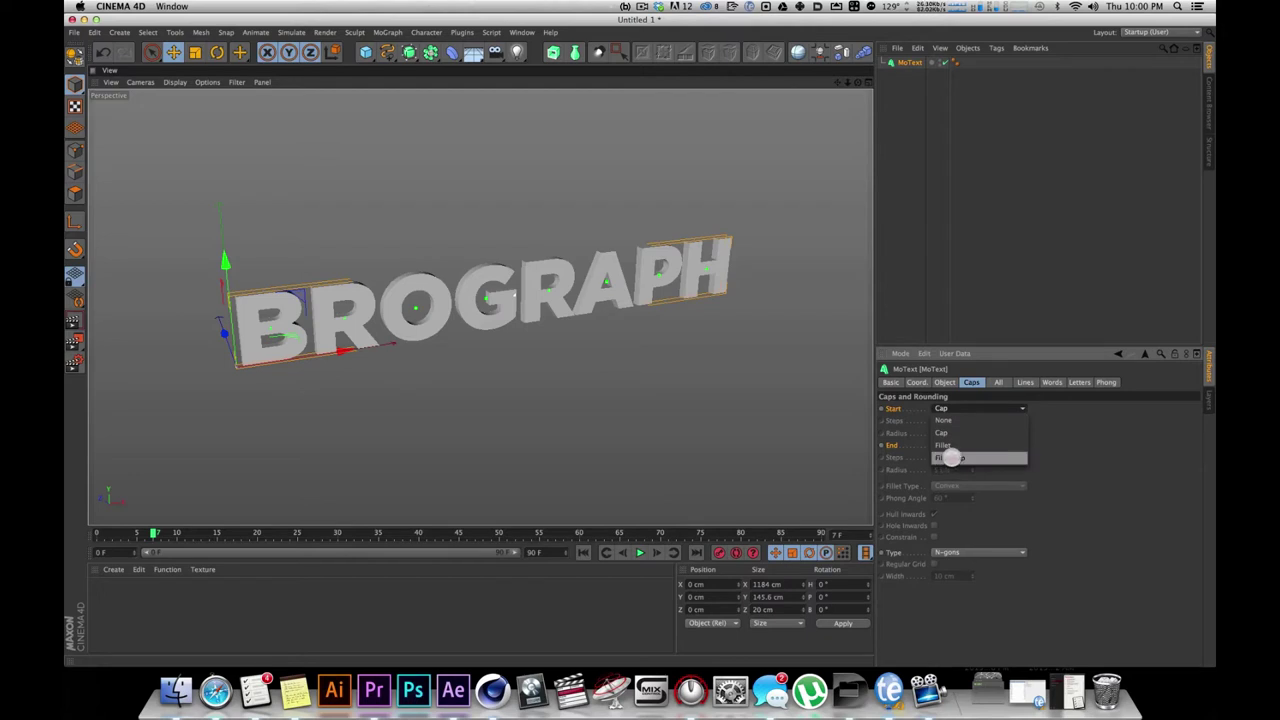
pyautogui.click(952, 458)
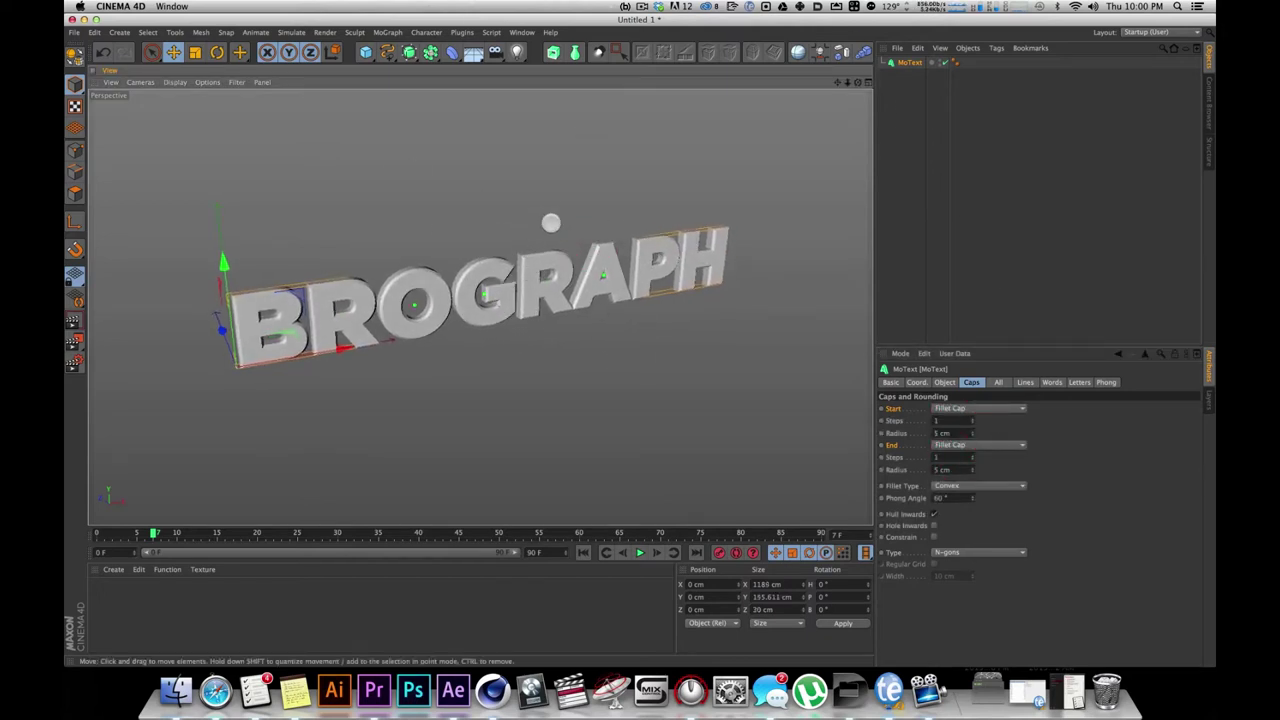
pyautogui.press('2')
pyautogui.moveTo(484, 287); pyautogui.dragTo(645, 144)
pyautogui.keyDown('alt'); pyautogui.moveTo(649, 229); pyautogui.dragTo(520, 245, button='middle'); pyautogui.keyUp('alt')
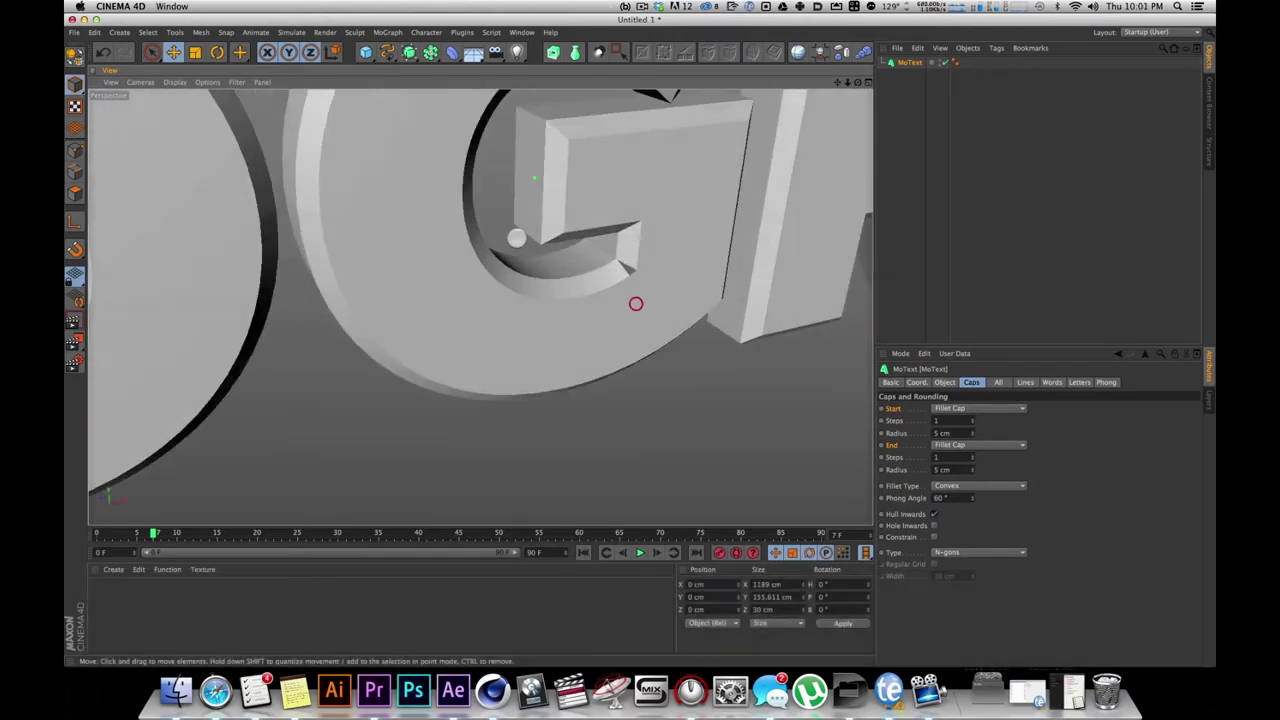
pyautogui.press('2')
pyautogui.moveTo(517, 294); pyautogui.dragTo(484, 361)
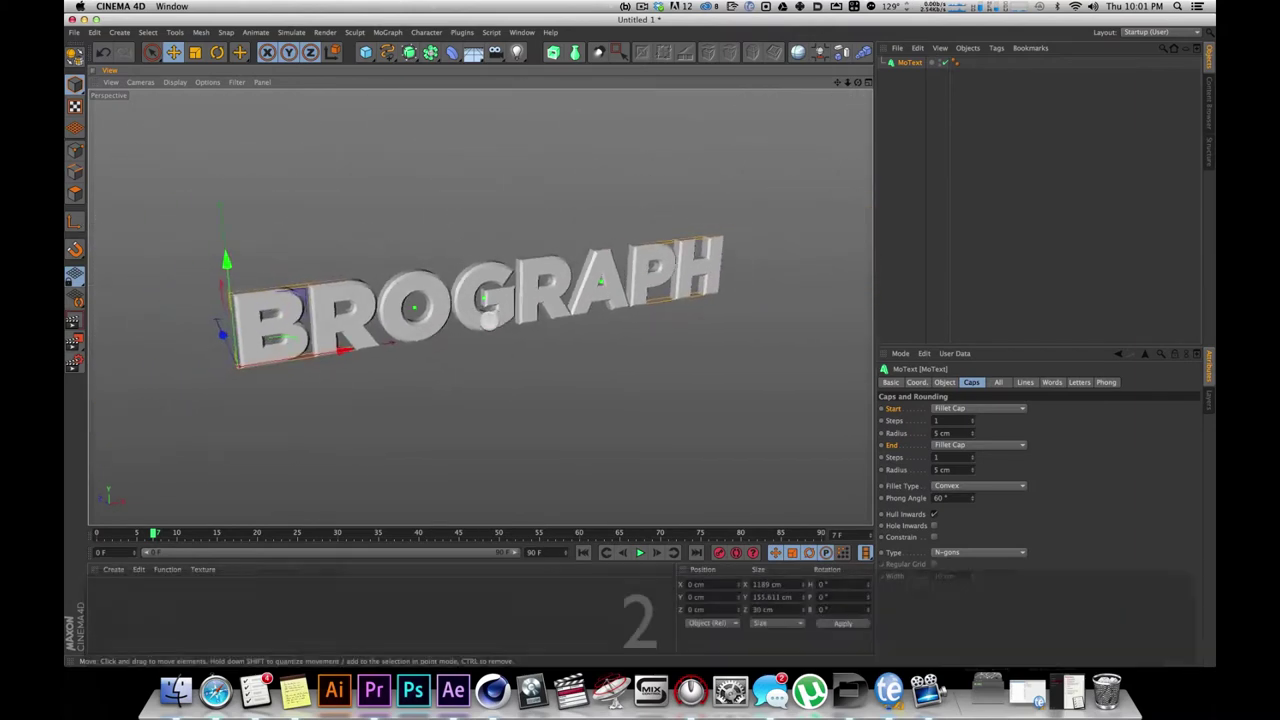
# Set the BROGRAPH text's alignment to Middle so it is centred on its axis
pyautogui.click(942, 382)
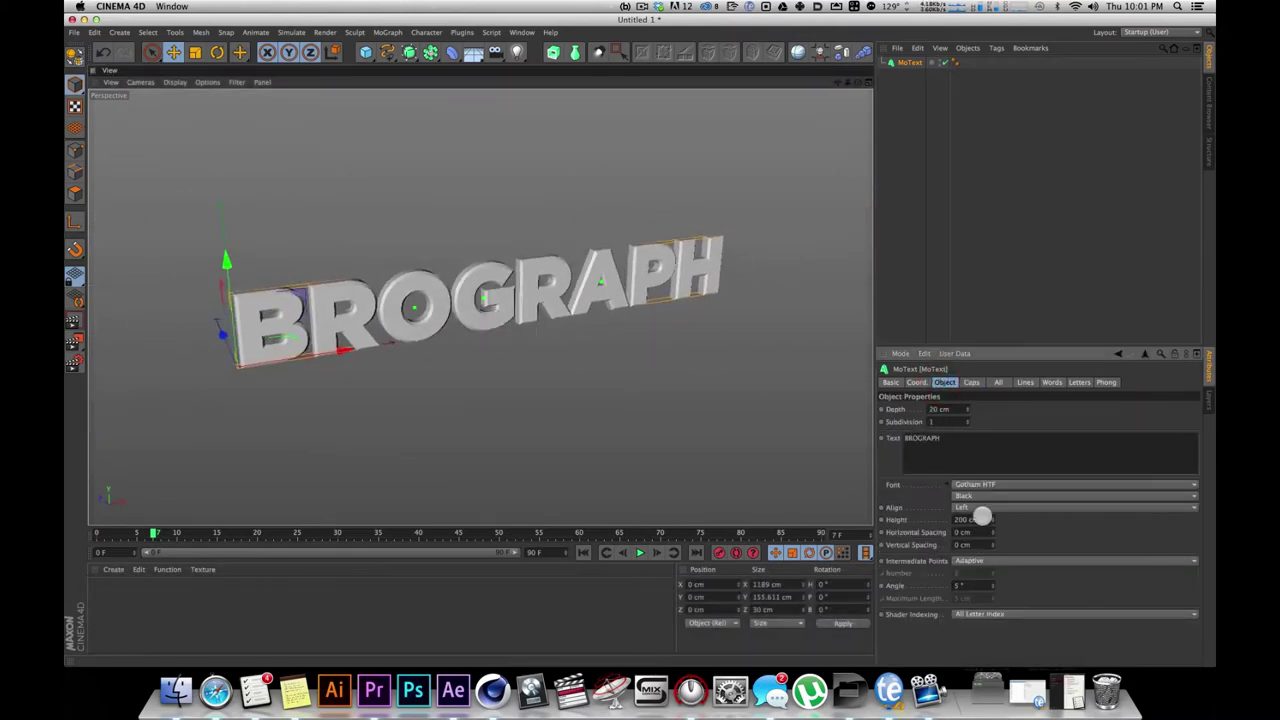
pyautogui.click(964, 509)
pyautogui.click(983, 528)
pyautogui.press('s')
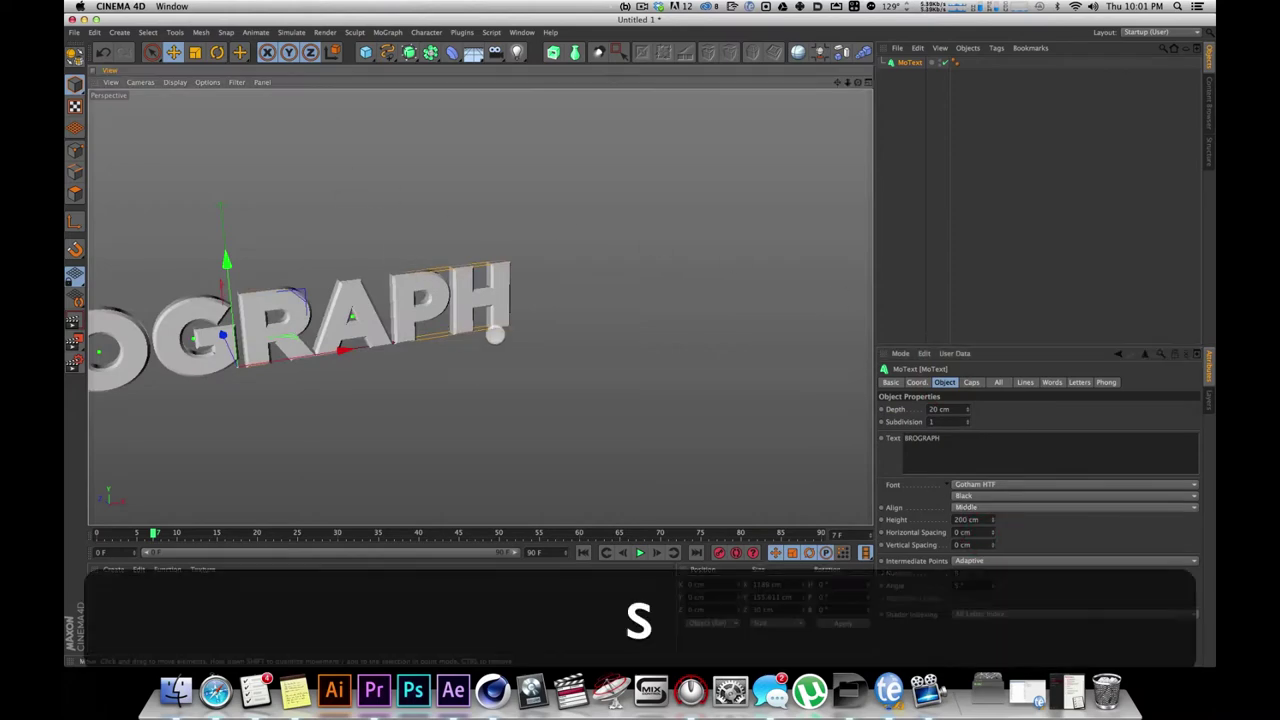
pyautogui.keyDown('alt'); pyautogui.moveTo(614, 289); pyautogui.dragTo(608, 534); pyautogui.keyUp('alt')
pyautogui.press('2')
pyautogui.moveTo(588, 358); pyautogui.dragTo(537, 360)
pyautogui.press('2')
pyautogui.moveTo(434, 251); pyautogui.dragTo(450, 209)
pyautogui.keyDown('alt'); pyautogui.moveTo(480, 384); pyautogui.dragTo(492, 314); pyautogui.keyUp('alt')
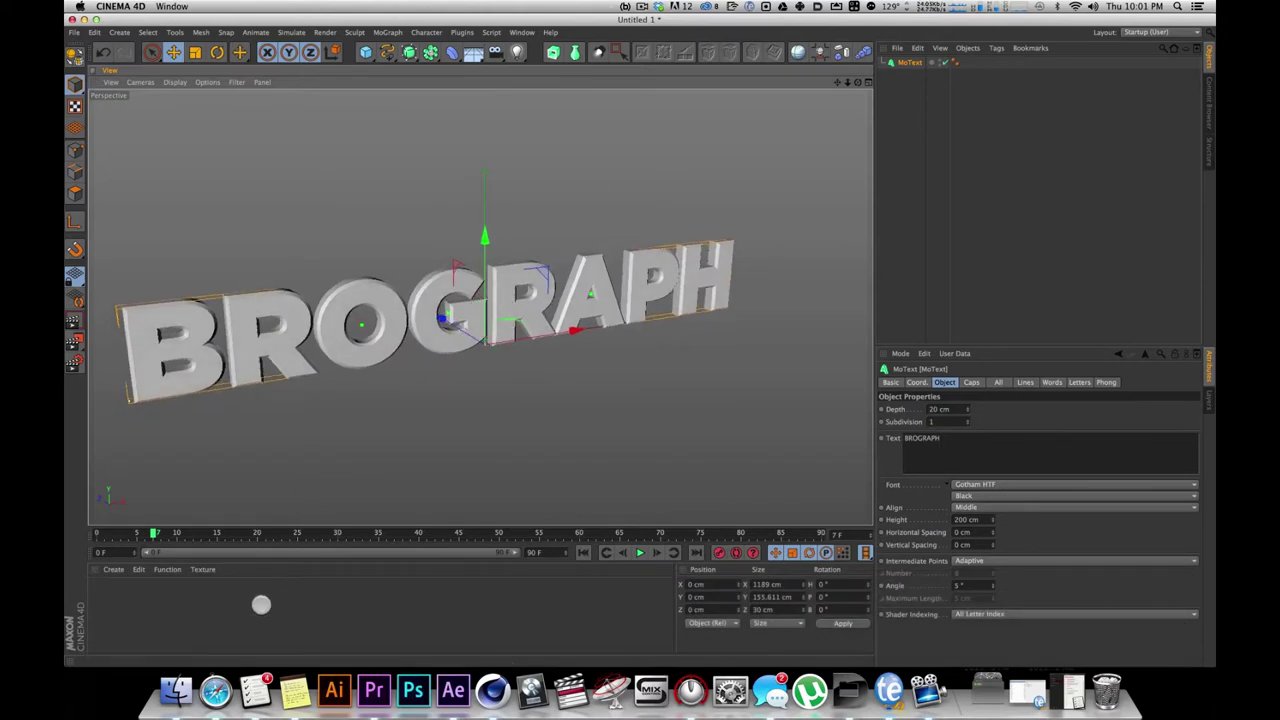
# Create a new material and set its color to pure red with RGB 255, 0, 0
pyautogui.click(266, 606)
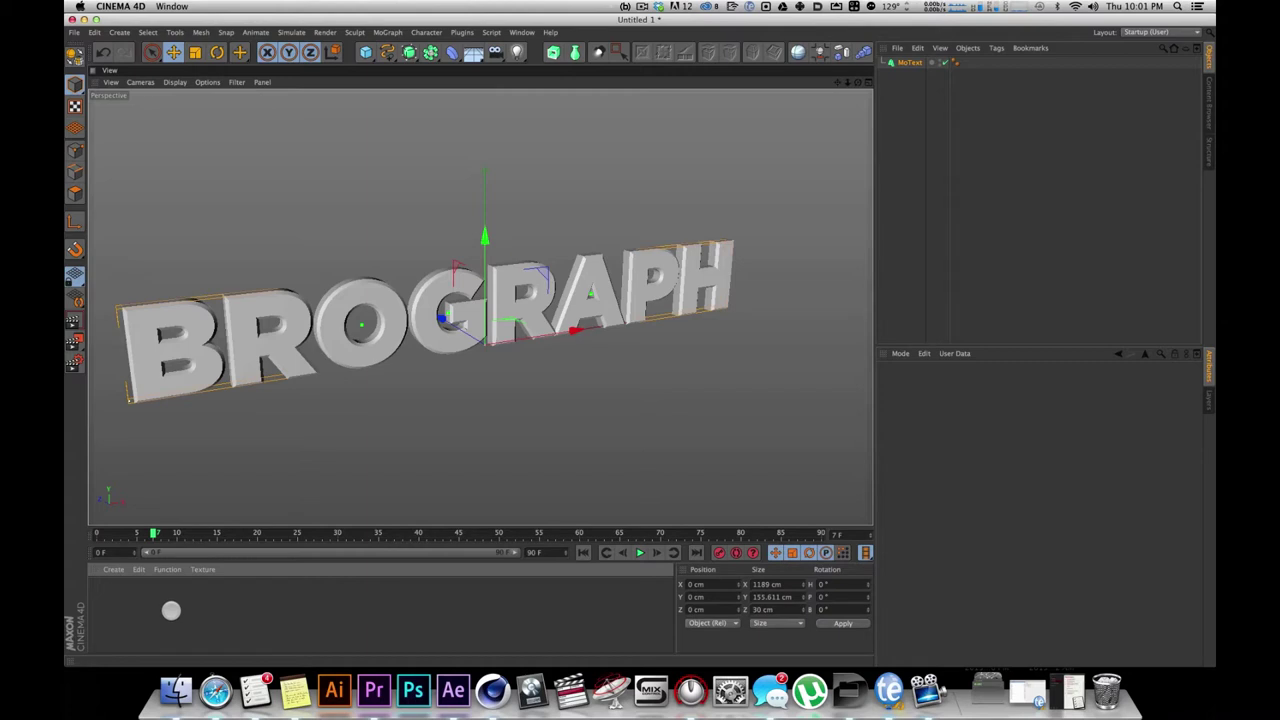
pyautogui.doubleClick(172, 614)
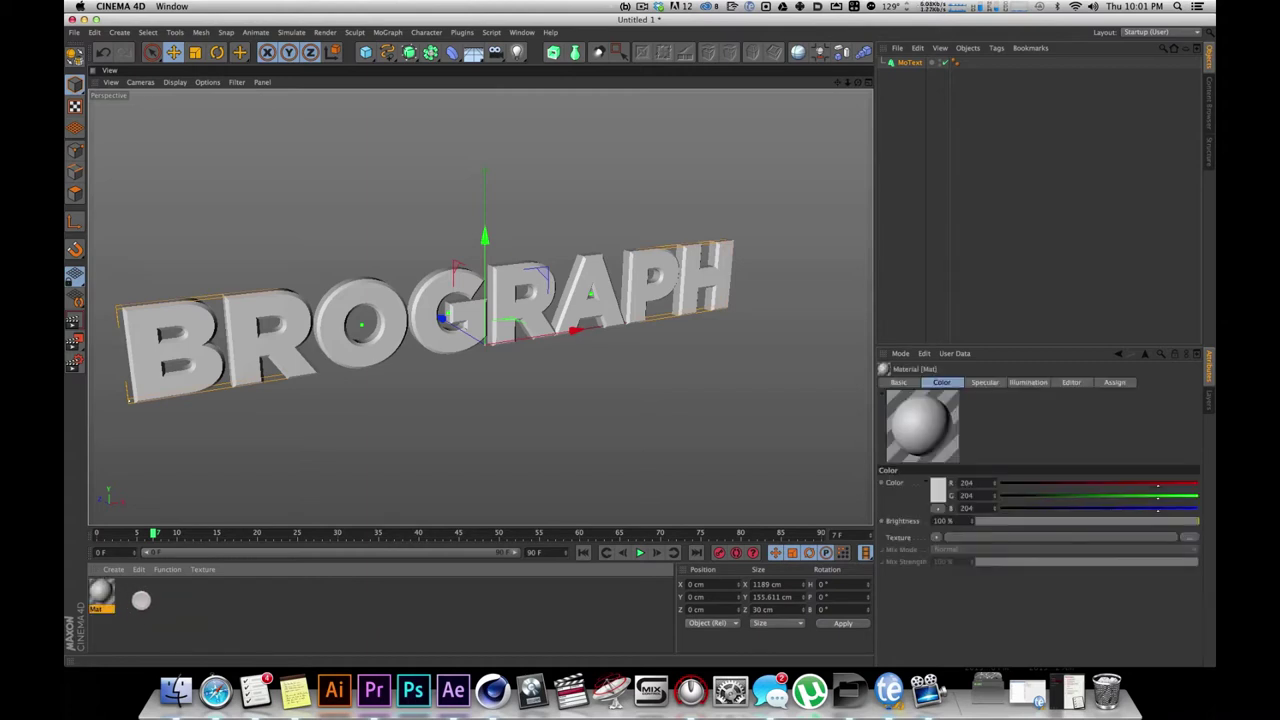
pyautogui.moveTo(1159, 485); pyautogui.dragTo(908, 513)
pyautogui.click(137, 606)
pyautogui.click(119, 604)
pyautogui.press('super+c')
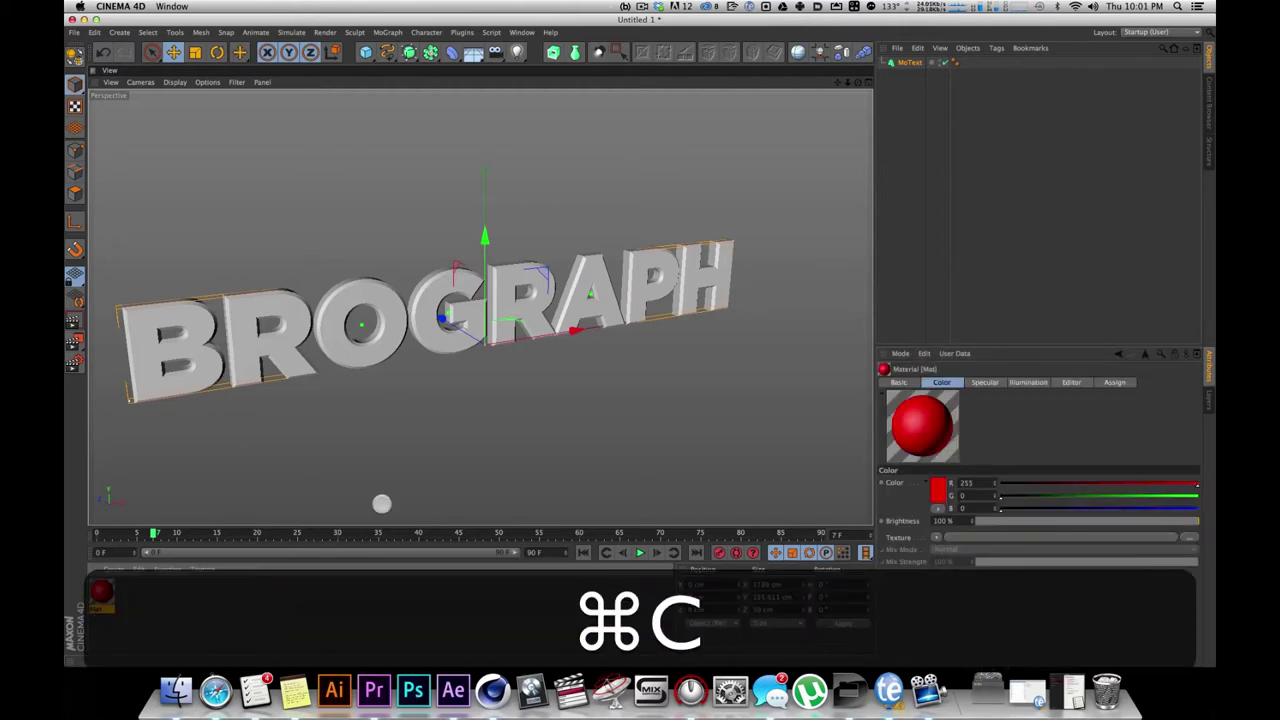
# Tighten the red material's specular highlight to a width of 12% and a height of 15%
pyautogui.click(984, 382)
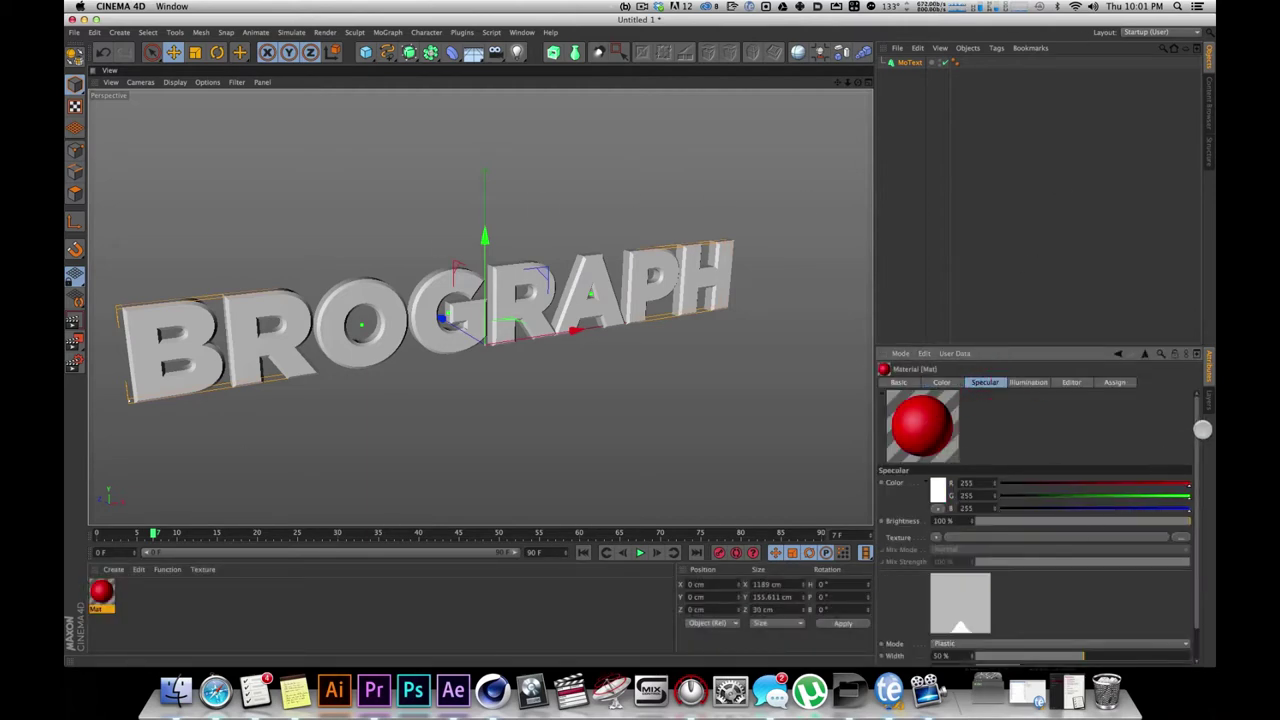
pyautogui.scroll(-1, 1155, 566)
pyautogui.moveTo(1063, 621); pyautogui.dragTo(994, 621)
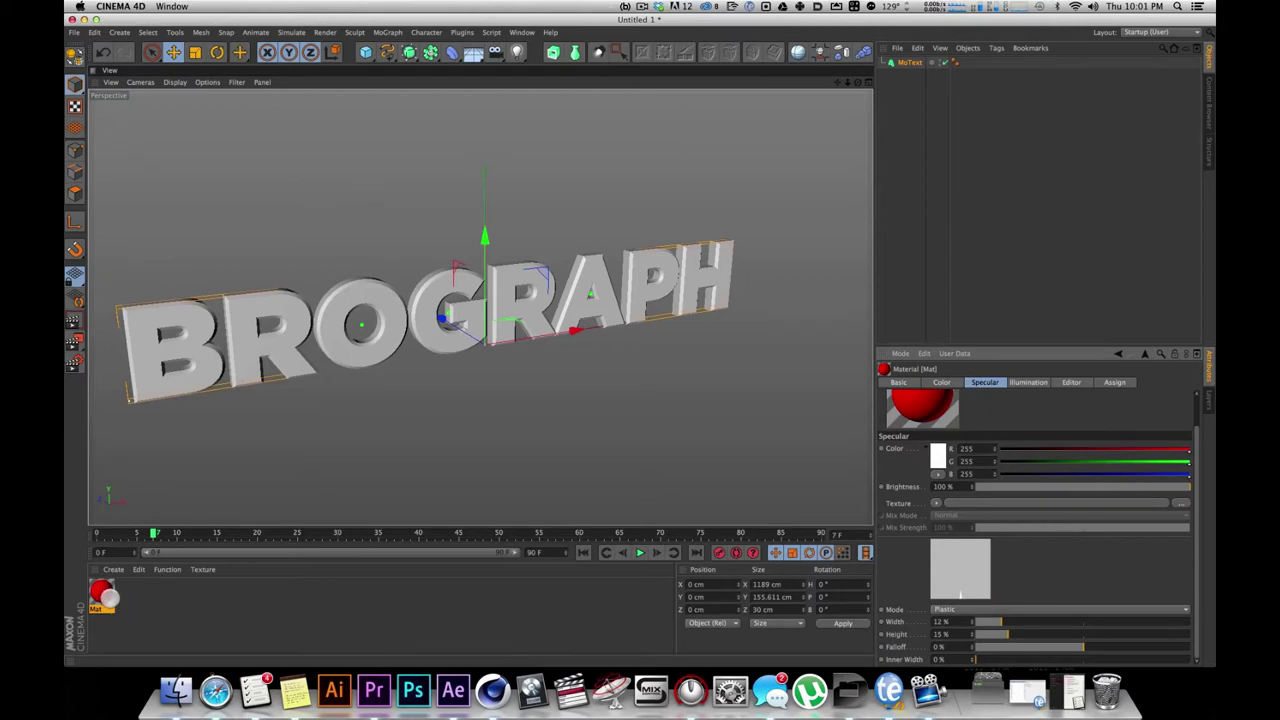
# Enable reflection on the red material and set the reflection brightness to 20%
pyautogui.click(899, 382)
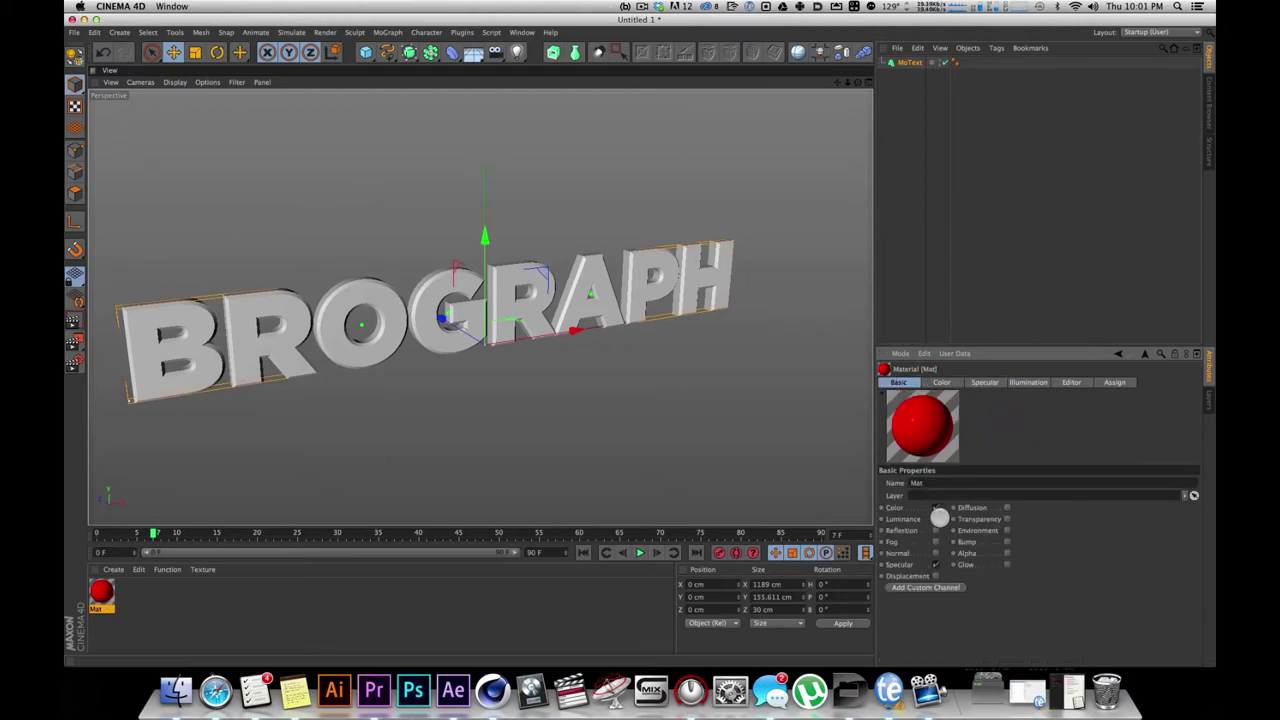
pyautogui.click(934, 530)
pyautogui.click(984, 382)
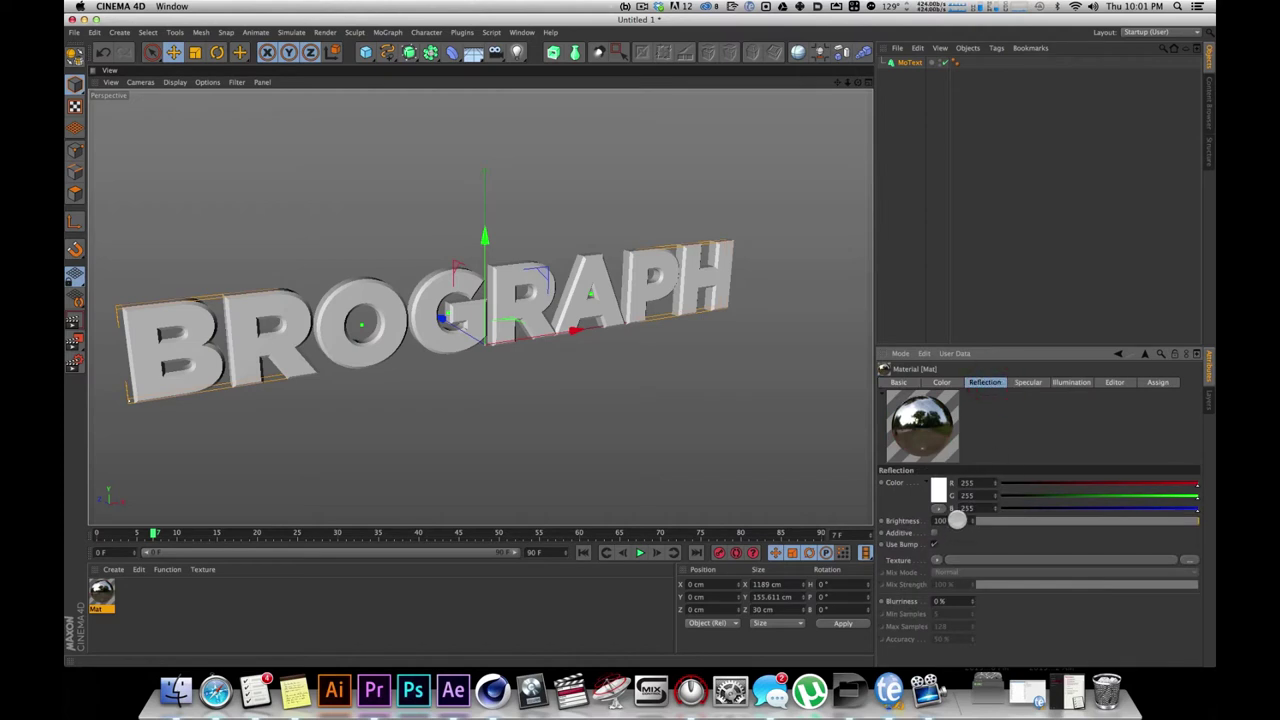
pyautogui.write('20')
pyautogui.press('Return')
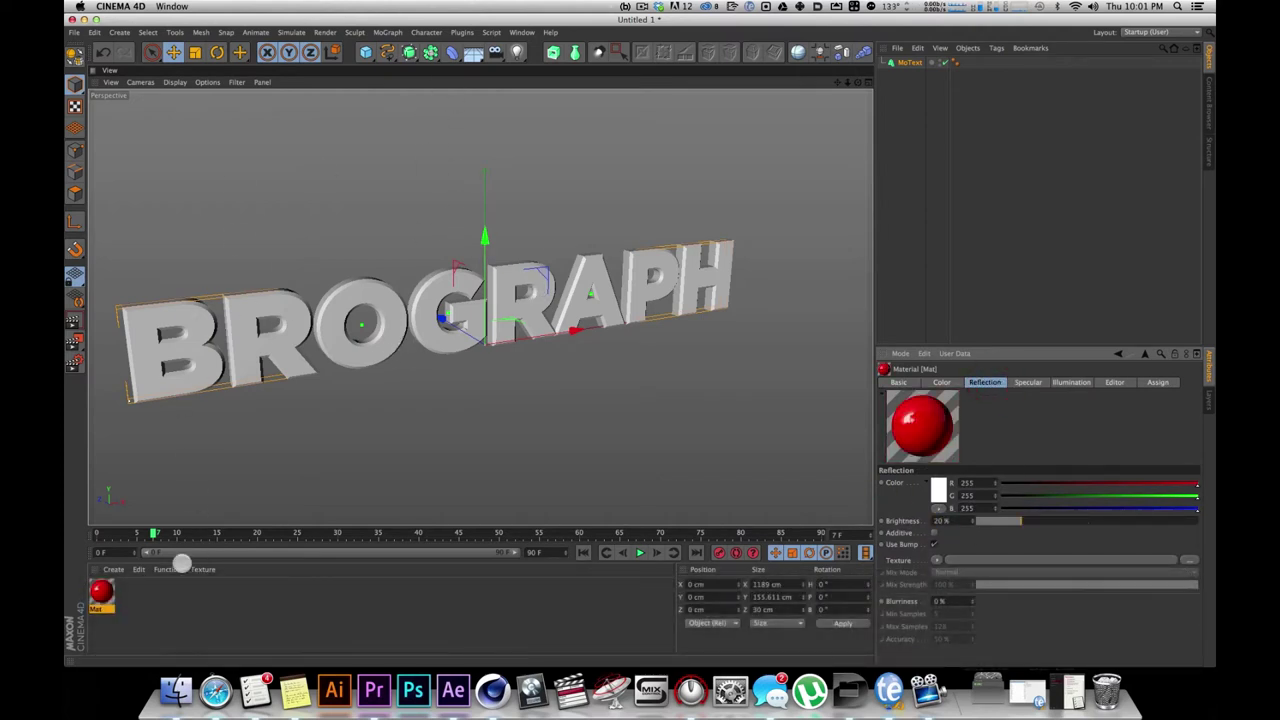
# Duplicate the red reflective material
pyautogui.click(168, 615)
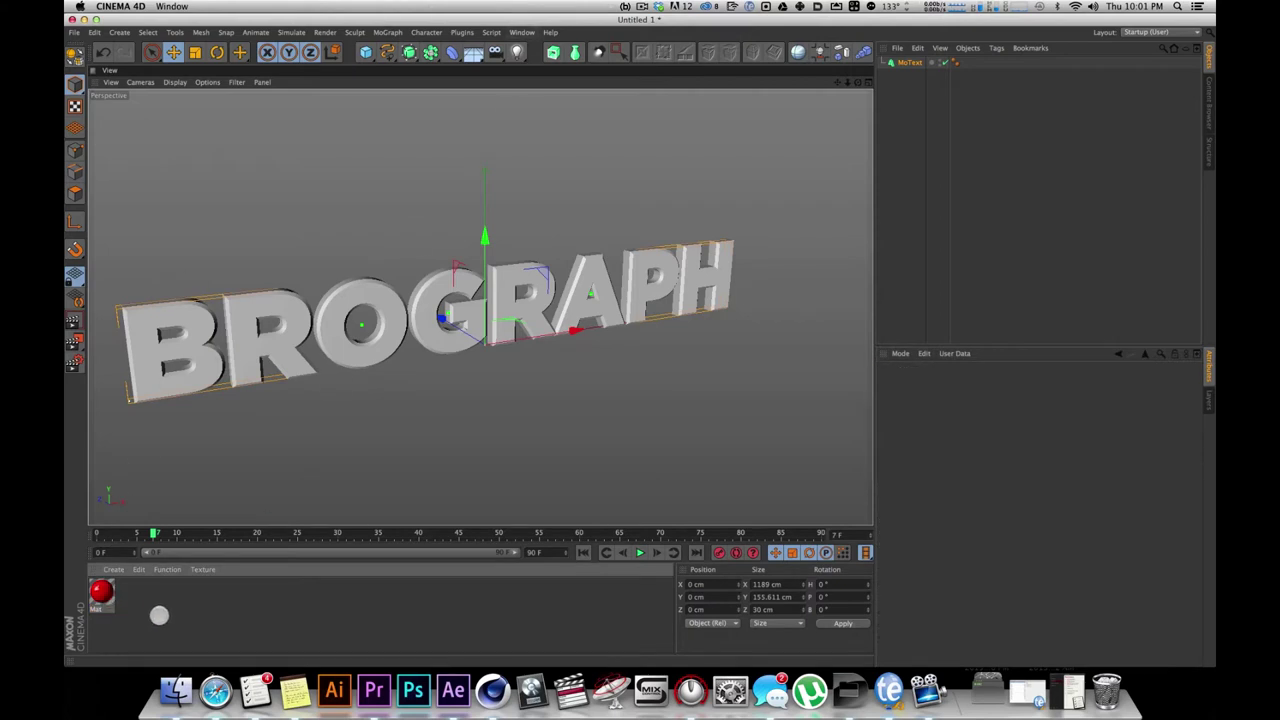
pyautogui.click(103, 593)
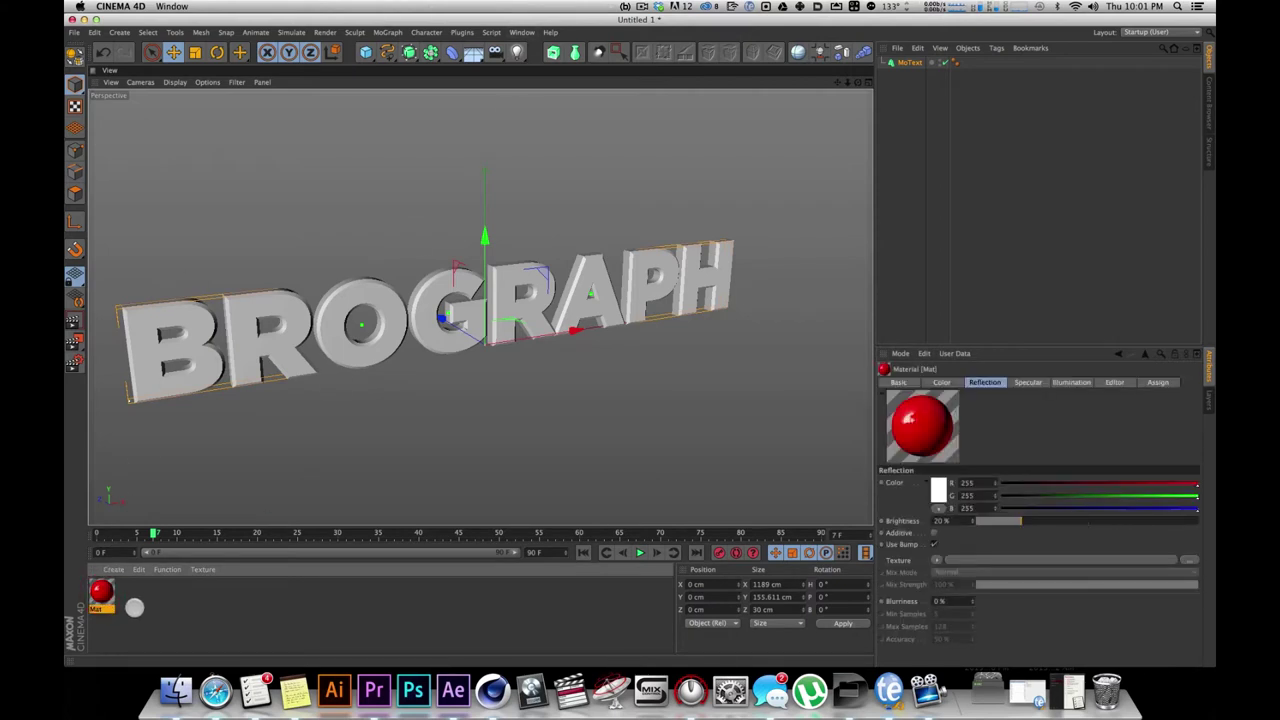
pyautogui.press('super+c')
pyautogui.press('super+v')
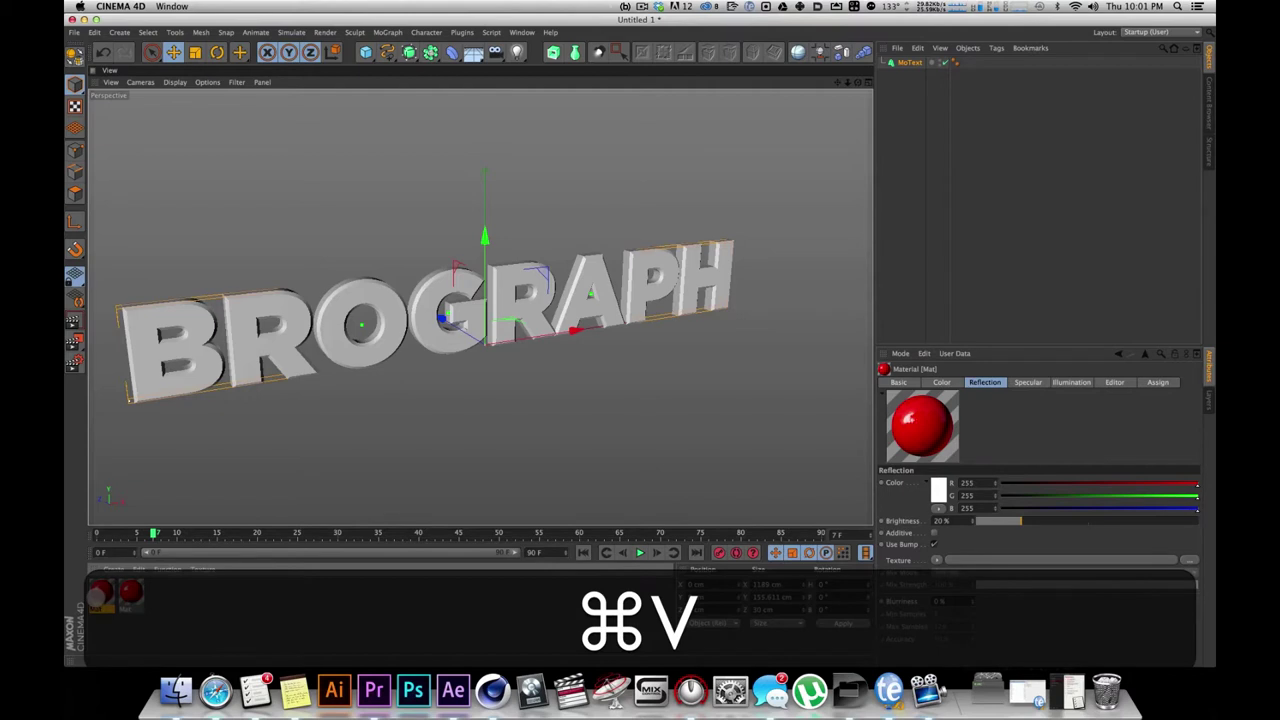
# Recolor the duplicated material to pure blue with RGB 0, 0, 255
pyautogui.click(941, 382)
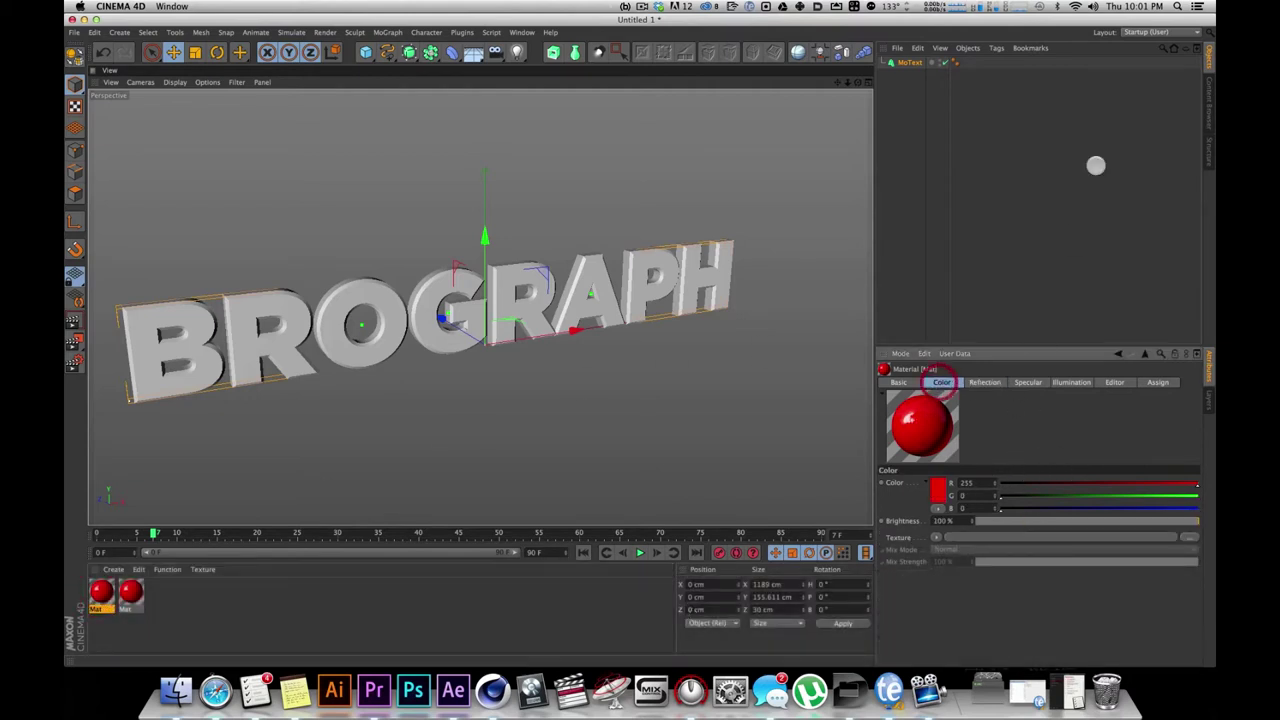
pyautogui.moveTo(1057, 494); pyautogui.dragTo(970, 481)
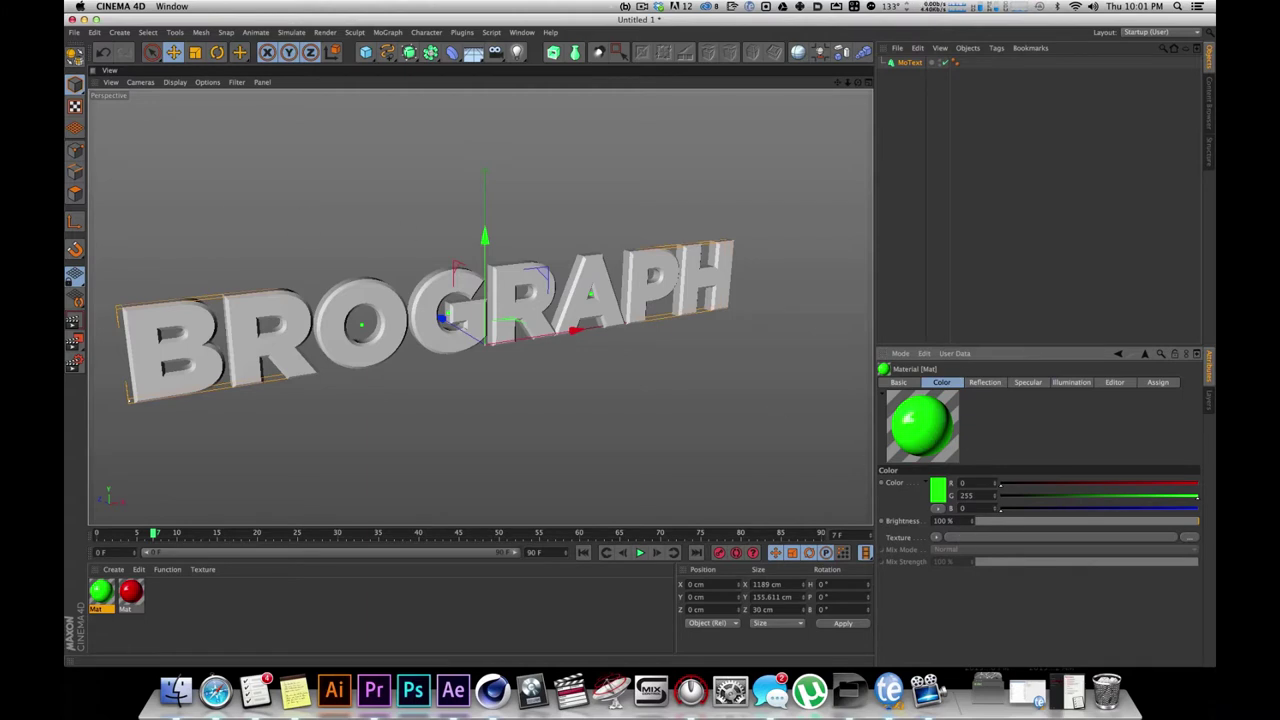
pyautogui.moveTo(1058, 484); pyautogui.dragTo(1199, 508)
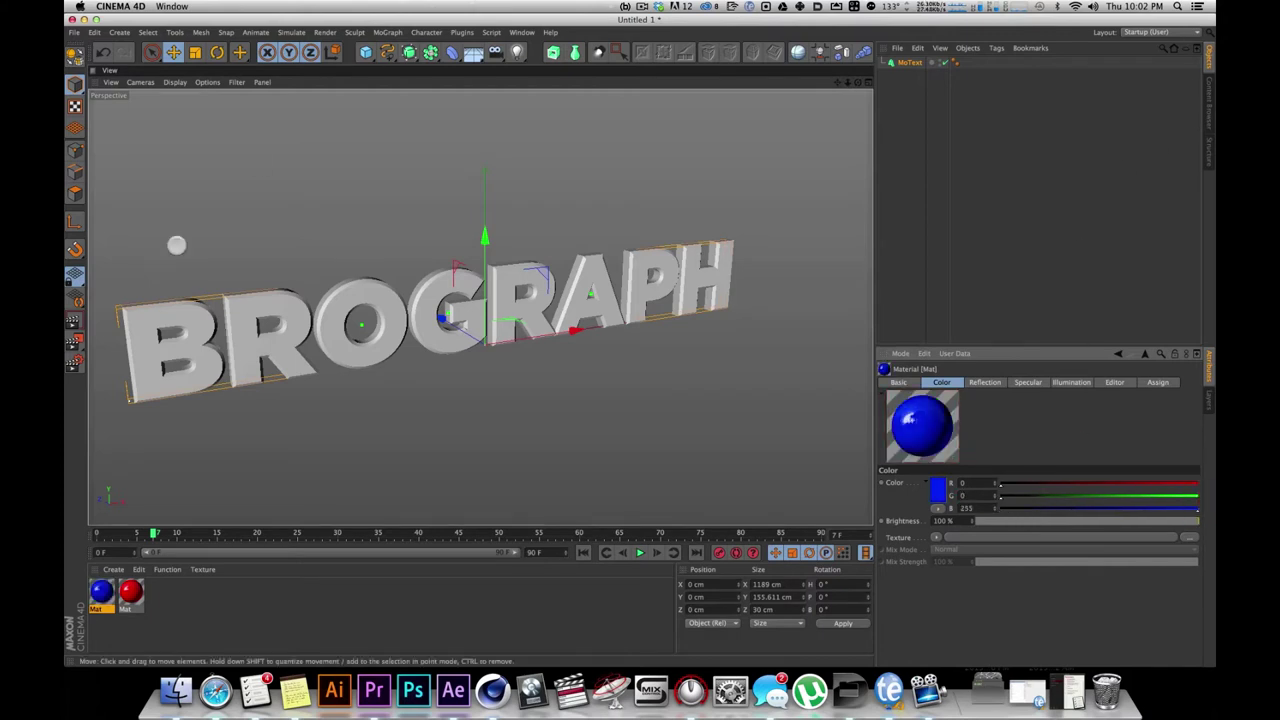
# Duplicate the blue material and recolor the copy to white with RGB 255, 255, 255
pyautogui.click(163, 606)
pyautogui.click(102, 591)
pyautogui.press('super+v')
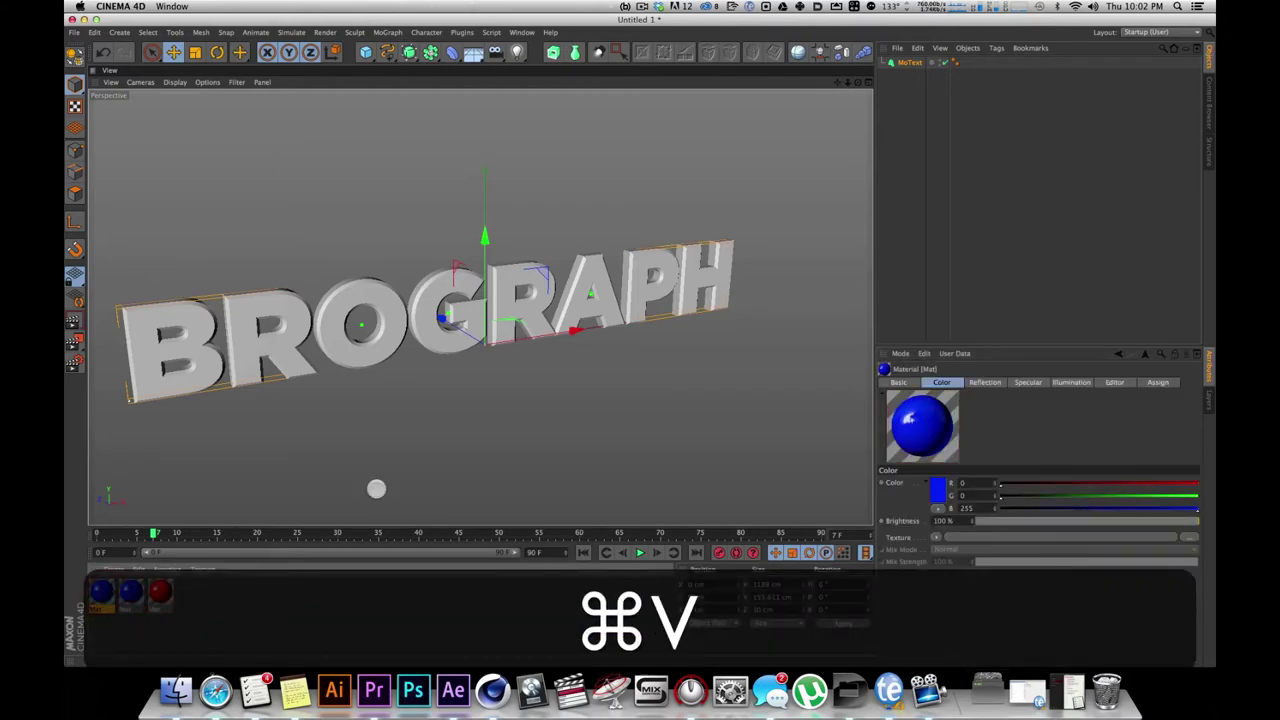
pyautogui.moveTo(1174, 495); pyautogui.dragTo(1208, 484)
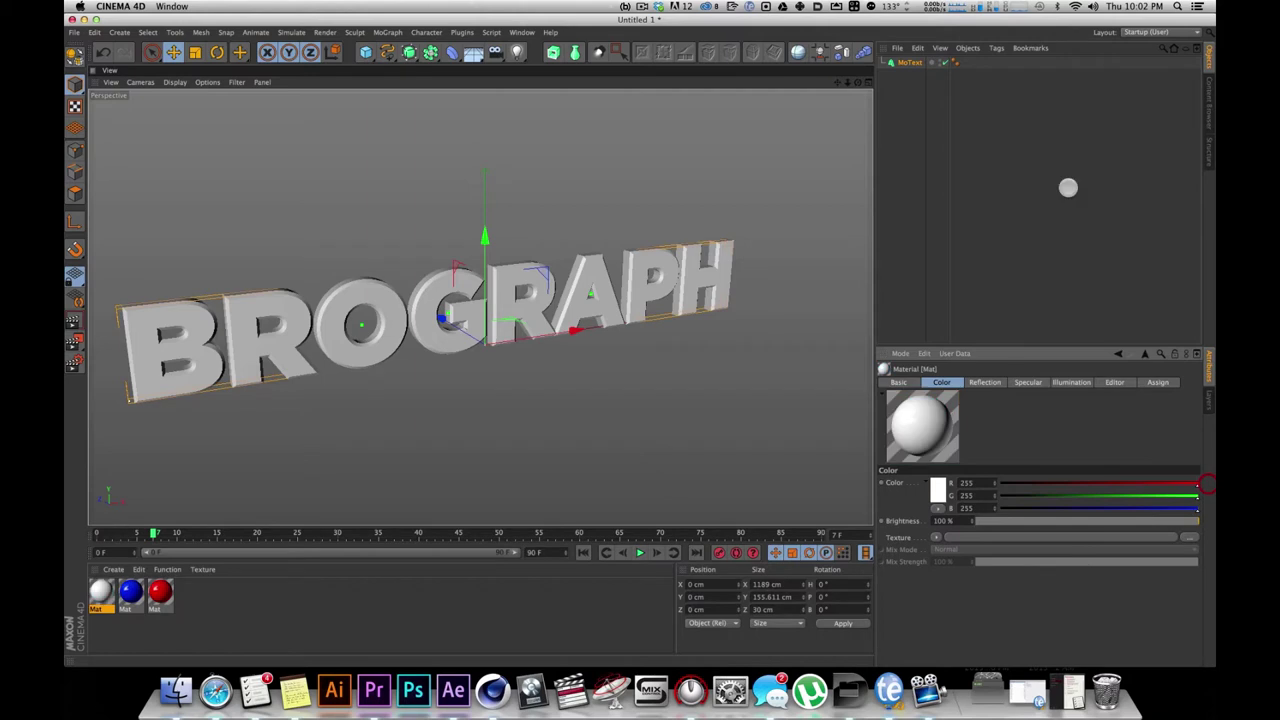
pyautogui.click(266, 620)
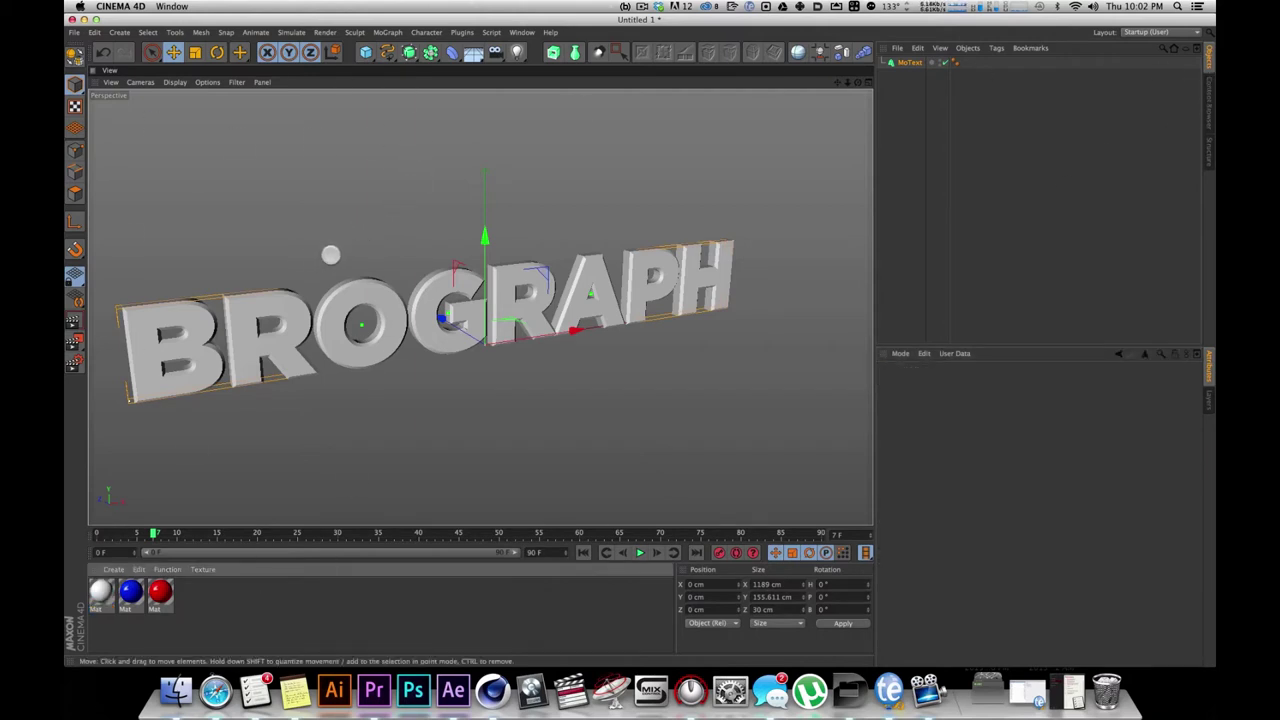
# Apply the white material to the whole MoText object and render the perspective view
pyautogui.moveTo(330, 254); pyautogui.dragTo(367, 198)
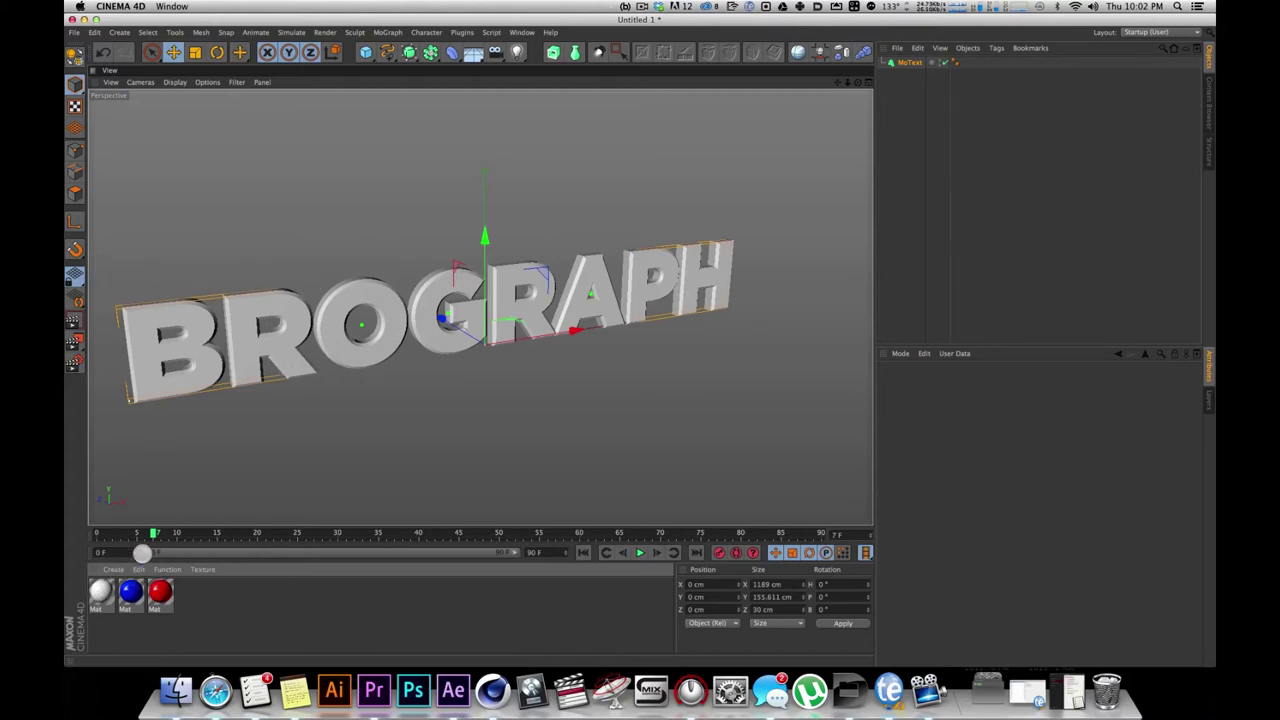
pyautogui.moveTo(727, 304); pyautogui.dragTo(904, 211)
pyautogui.moveTo(906, 62); pyautogui.dragTo(906, 62)
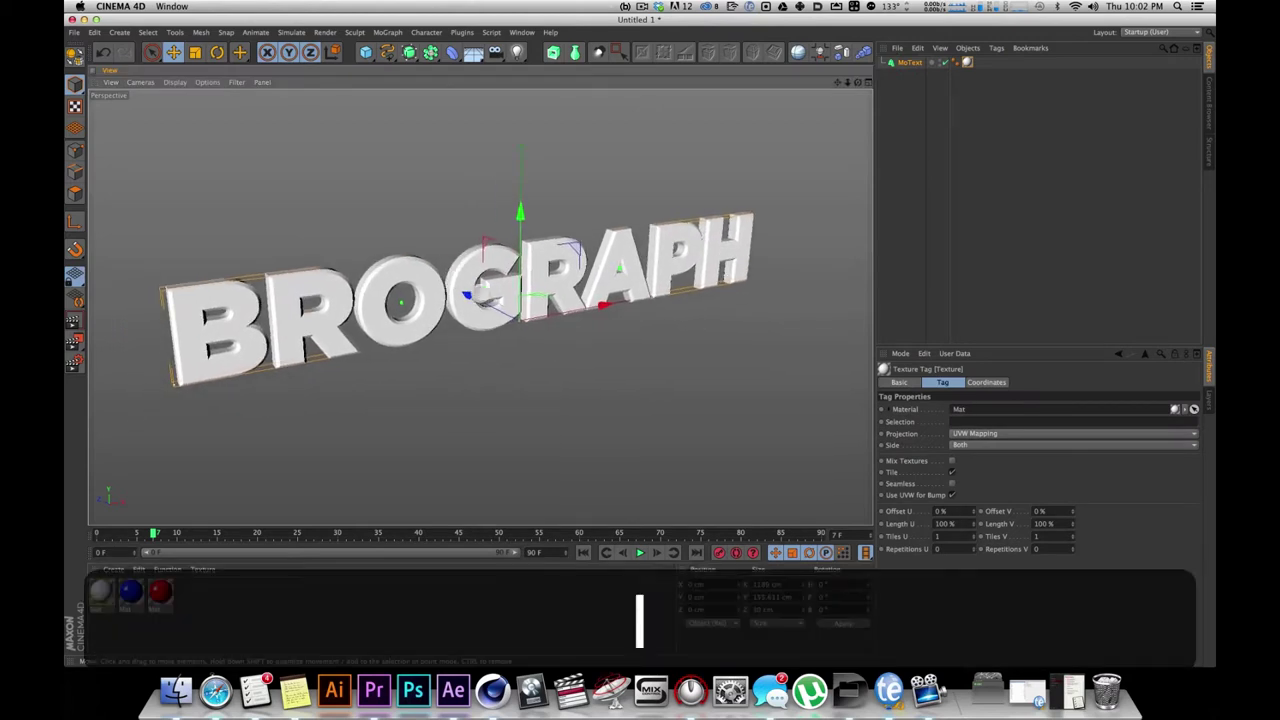
pyautogui.press('super+r')
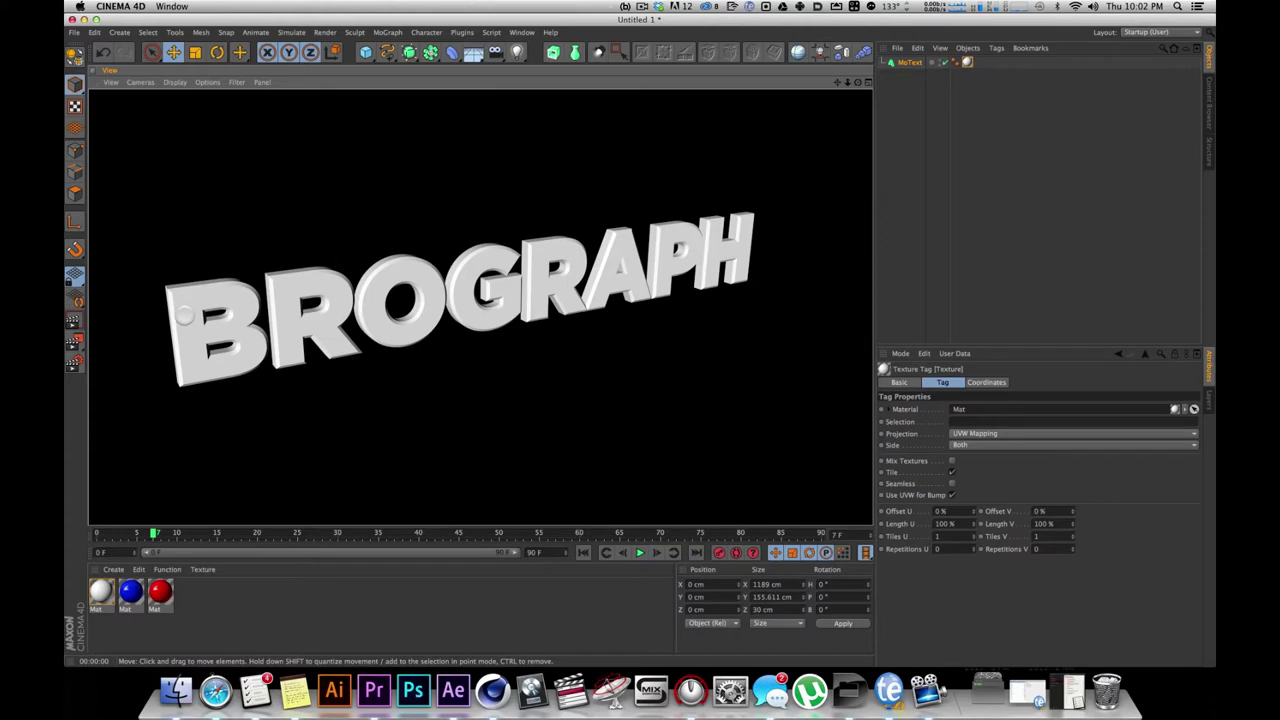
# Apply the blue material to the MoText object and restrict its texture tag to the front bevel with selection R1
pyautogui.click(211, 597)
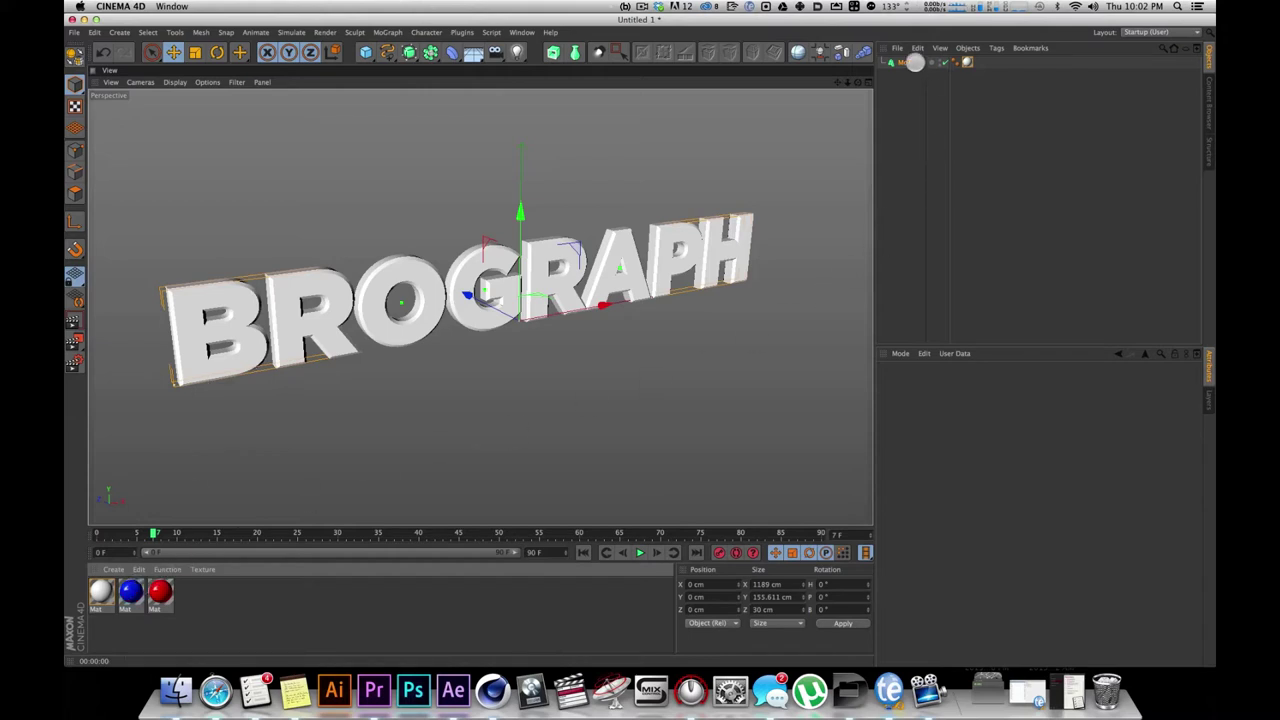
pyautogui.moveTo(915, 62); pyautogui.dragTo(914, 62)
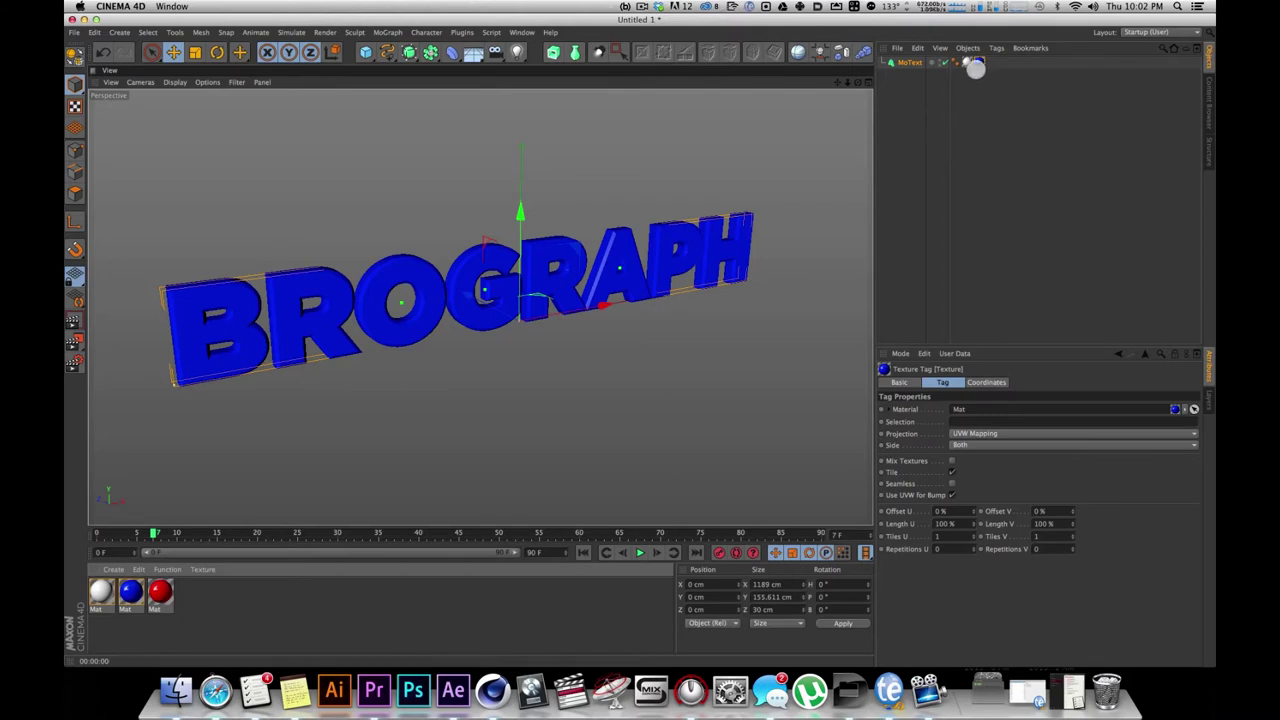
pyautogui.click(902, 426)
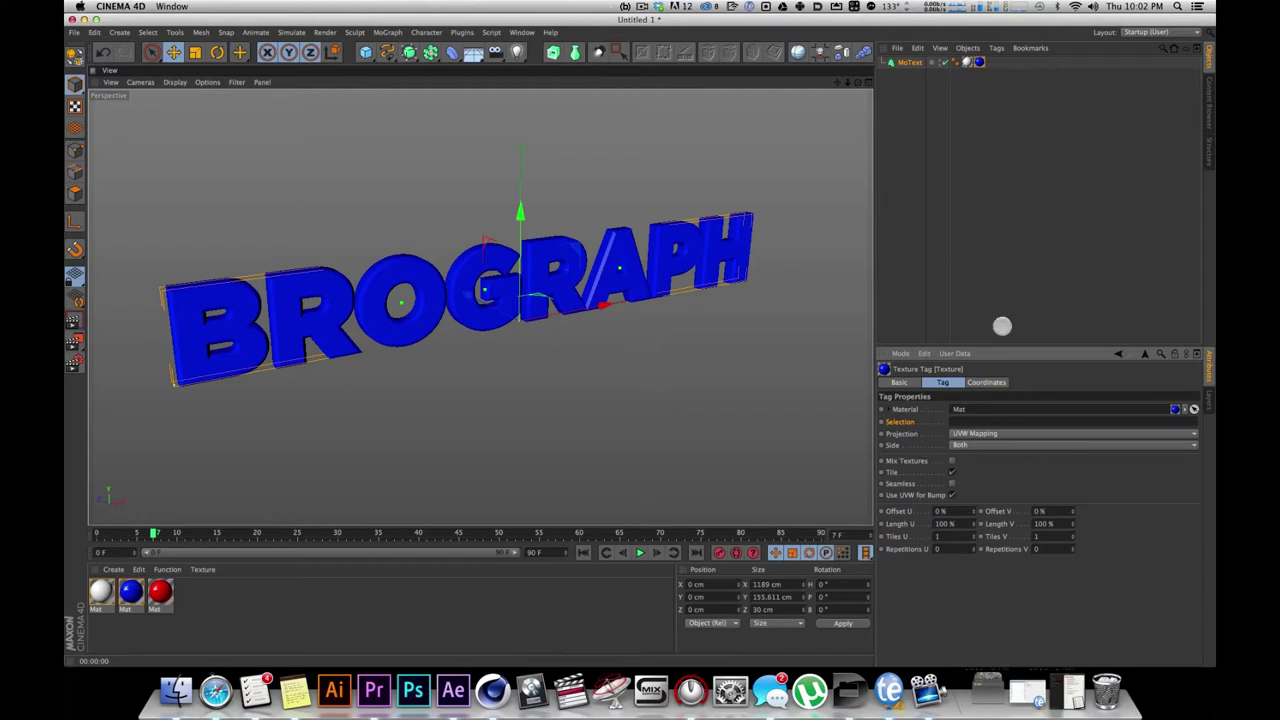
pyautogui.click(963, 422)
pyautogui.write('r1')
pyautogui.press('Tab')
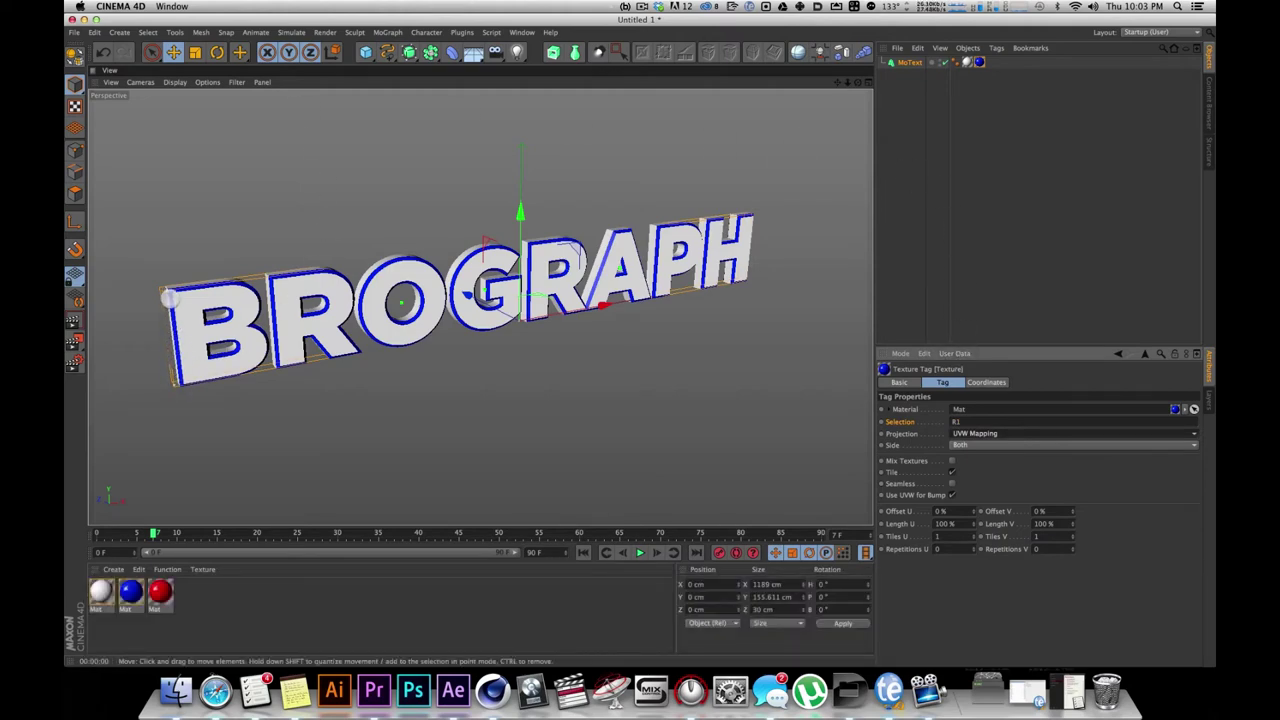
# Try to cover the front and back bevels with one blue texture tag by setting its selection to R1, R2
pyautogui.keyDown('alt'); pyautogui.moveTo(380, 292); pyautogui.dragTo(884, 247); pyautogui.keyUp('alt')
pyautogui.click(1002, 421)
pyautogui.write('R1, R2')
pyautogui.press('Tab')
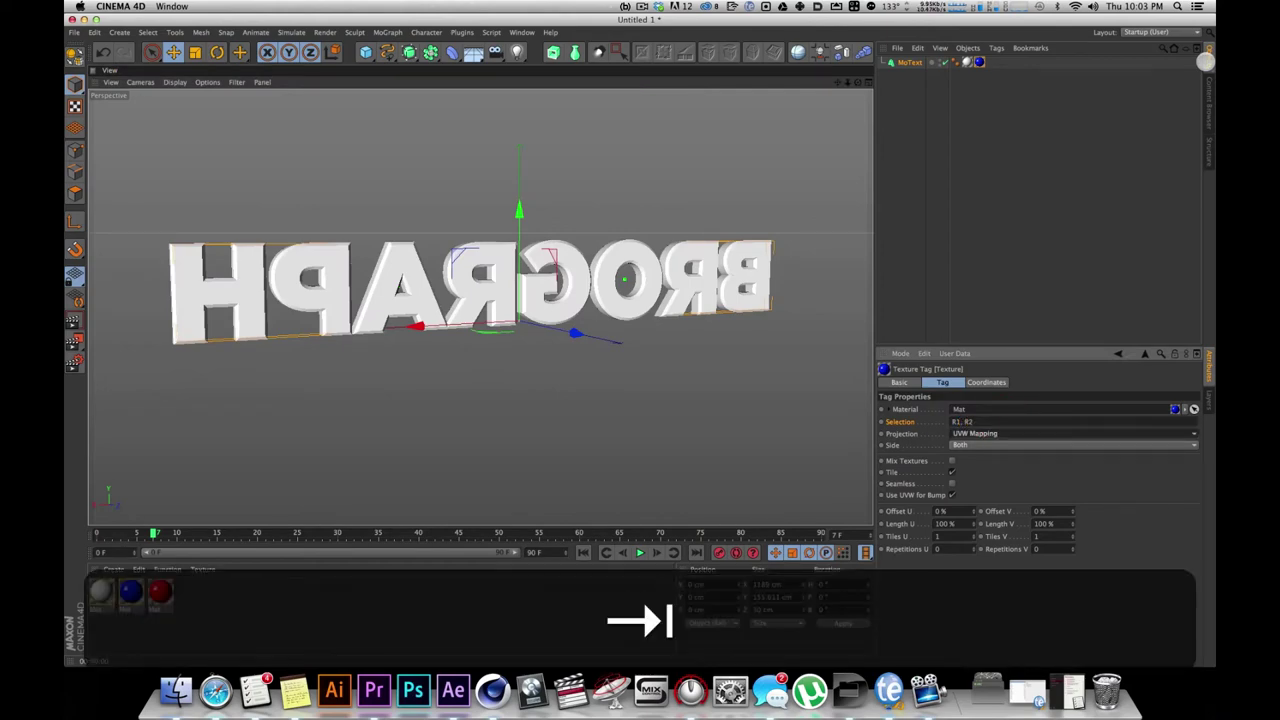
pyautogui.keyDown('alt'); pyautogui.moveTo(598, 265); pyautogui.dragTo(619, 245); pyautogui.keyUp('alt')
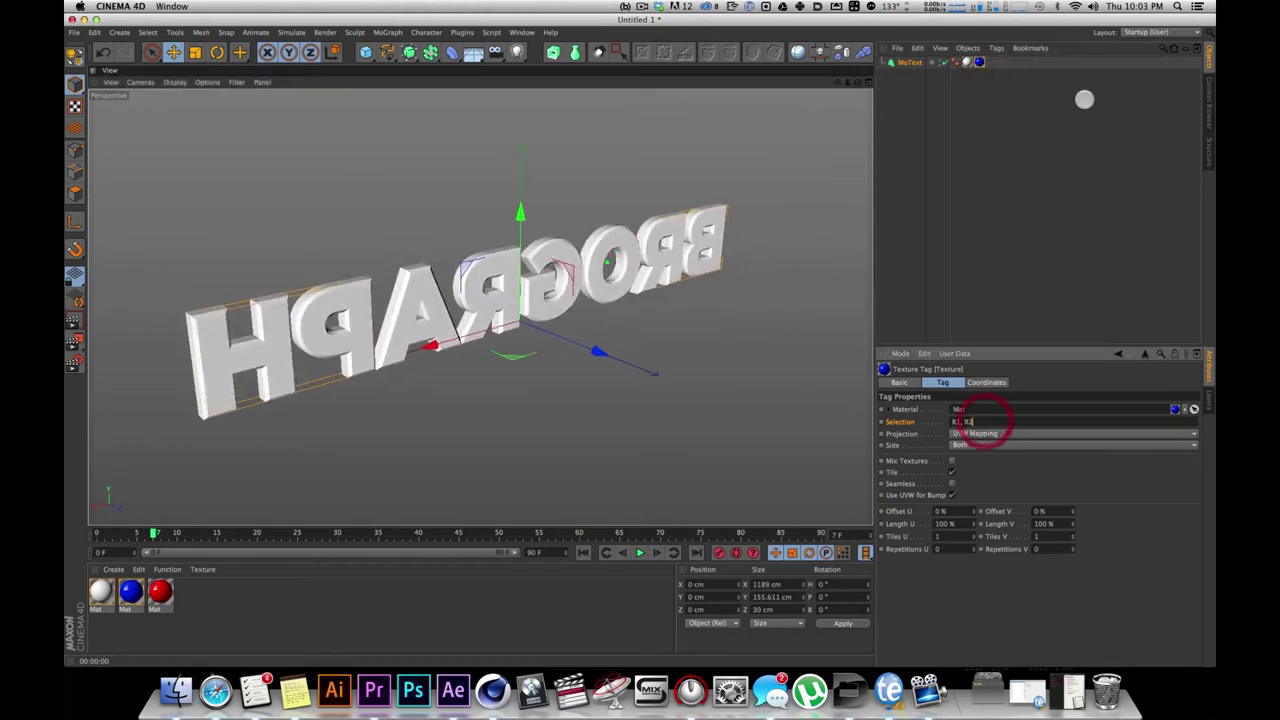
# Restore the blue texture tag's selection to R1 only
pyautogui.press('BackSpace')
pyautogui.press('BackSpace')
pyautogui.click(985, 220)
pyautogui.keyDown('alt'); pyautogui.moveTo(583, 258); pyautogui.dragTo(680, 225); pyautogui.keyUp('alt')
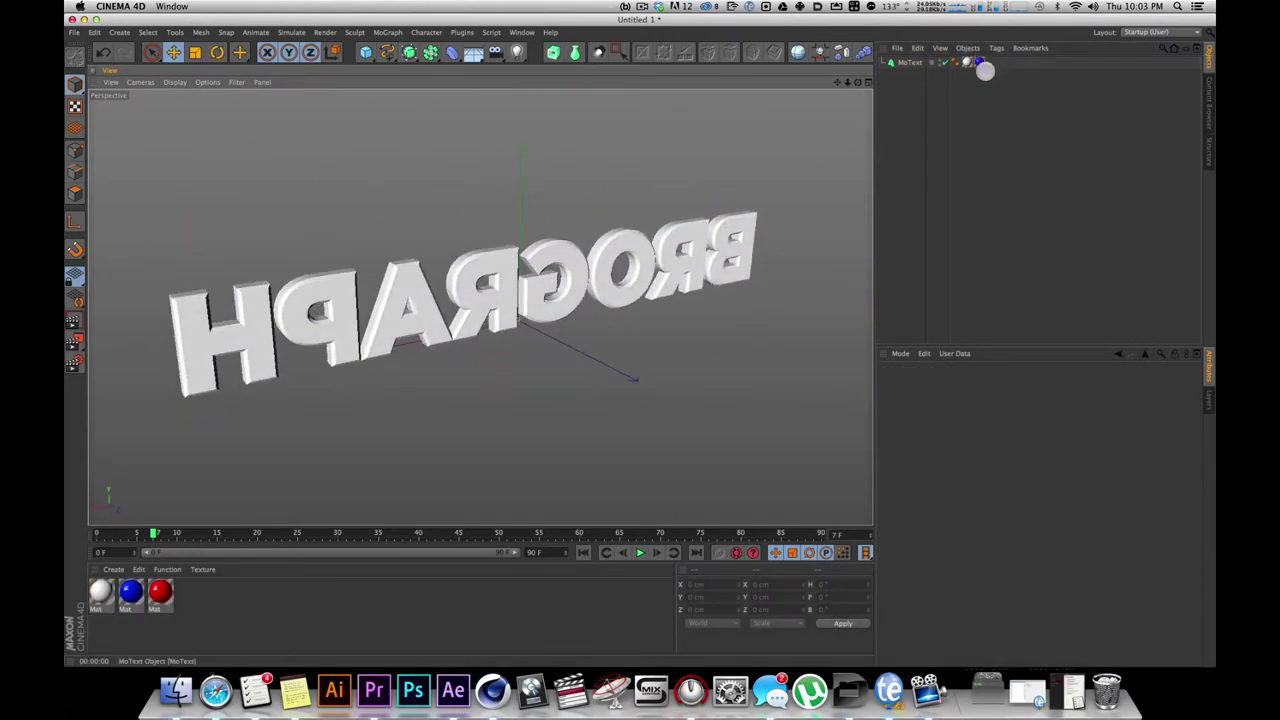
# Duplicate the blue texture tag on the MoText object and set the copy's selection to R2 for the back bevel
pyautogui.click(980, 63)
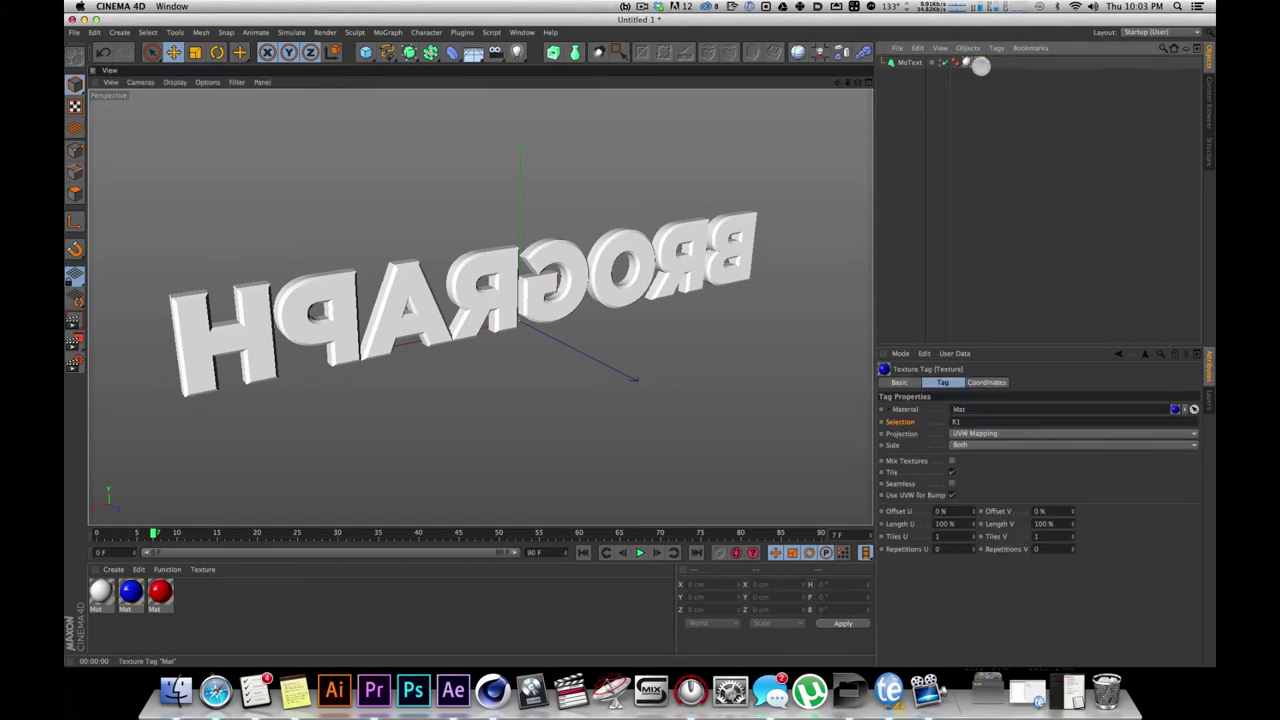
pyautogui.click(993, 63)
pyautogui.moveTo(993, 60); pyautogui.dragTo(966, 422)
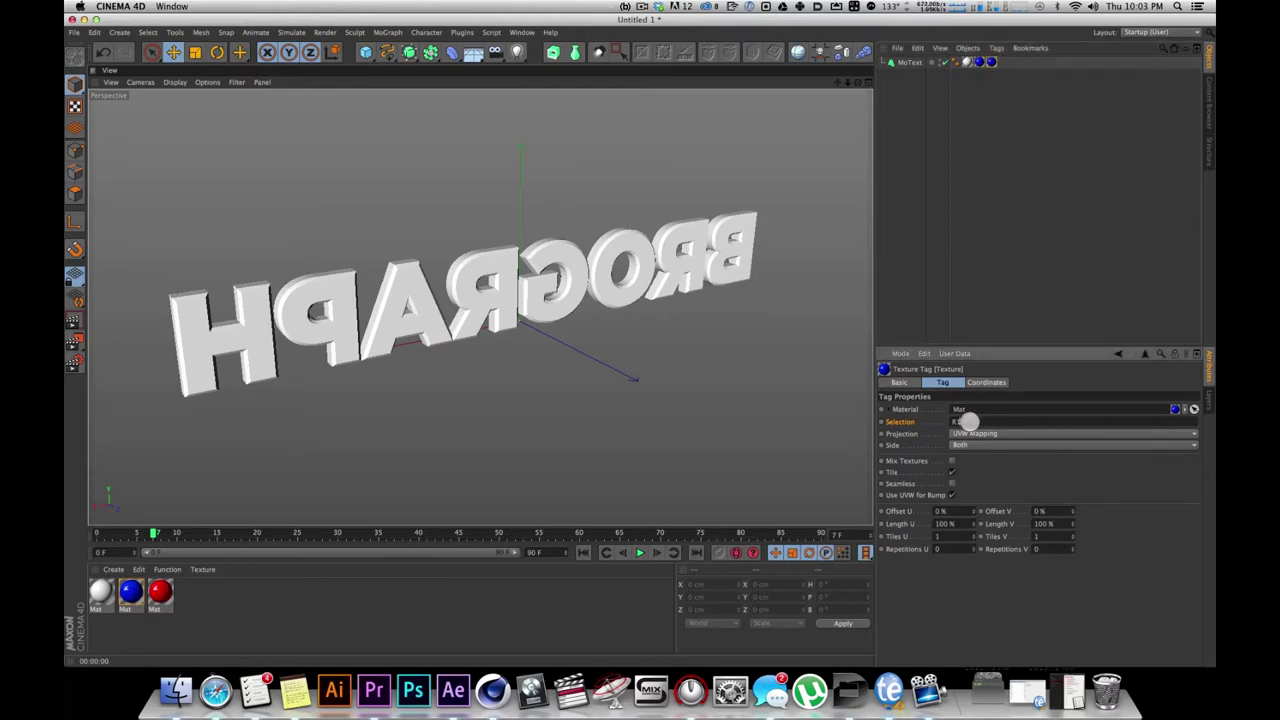
pyautogui.press('Tab')
pyautogui.keyDown('alt'); pyautogui.moveTo(700, 200); pyautogui.dragTo(758, 182); pyautogui.keyUp('alt')
pyautogui.click(1094, 137)
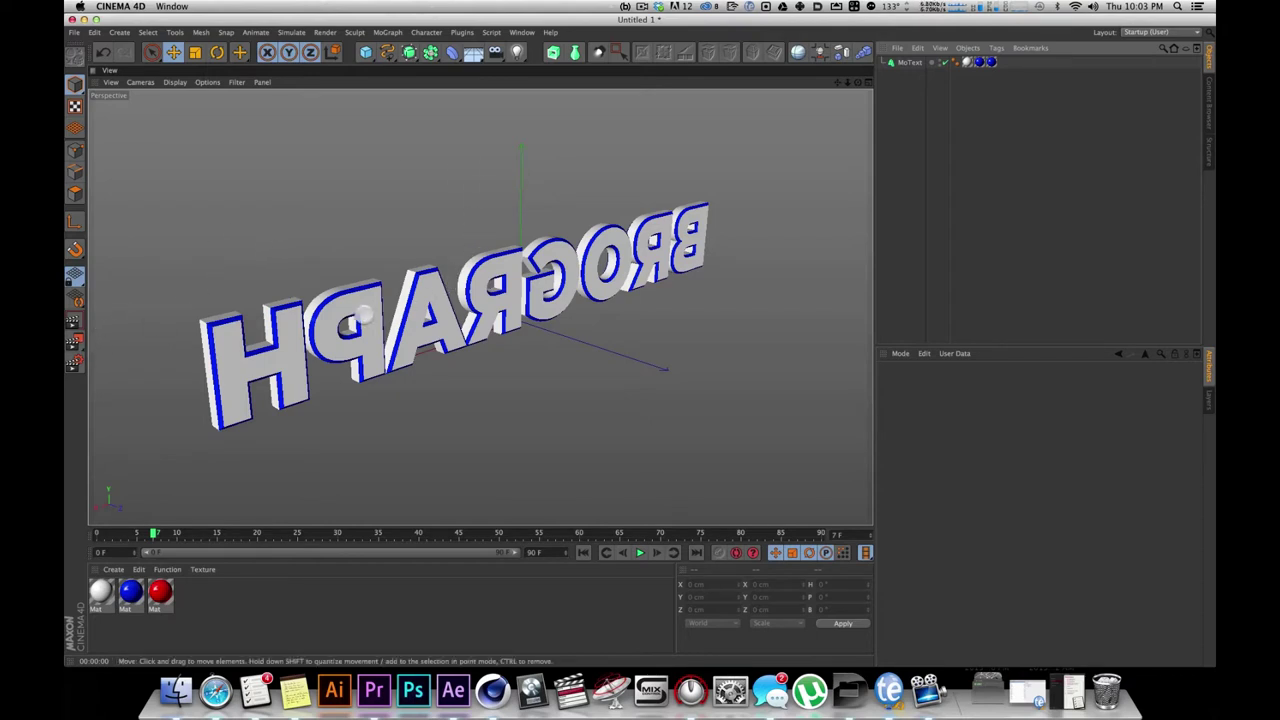
# Delete the second blue texture tag, which covers the back bevel, and return to the front of the text
pyautogui.click(992, 62)
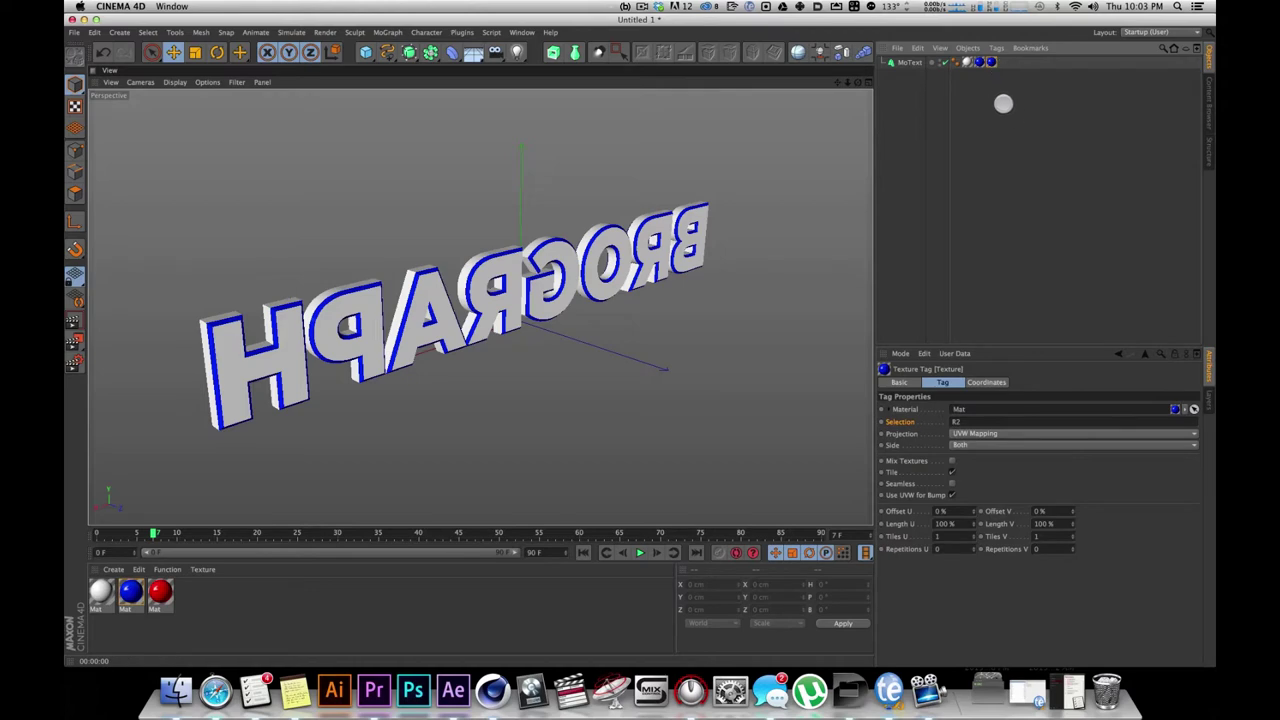
pyautogui.press('BackSpace')
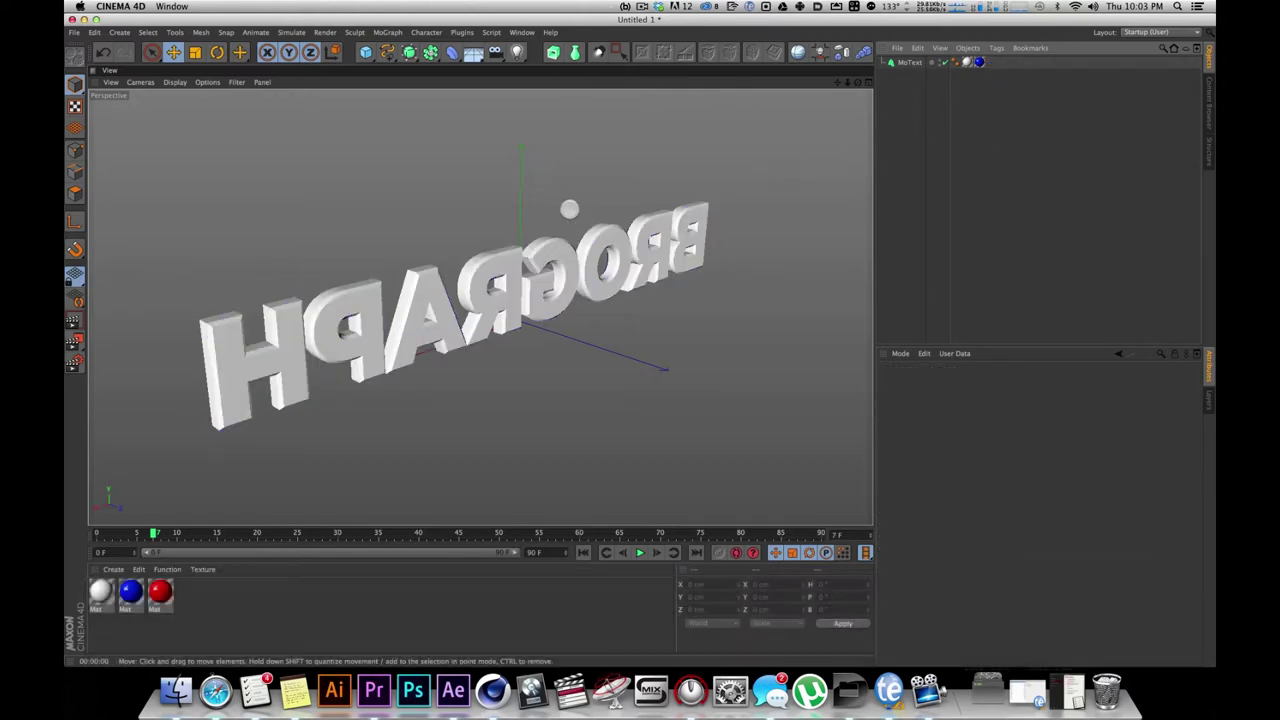
pyautogui.keyDown('alt'); pyautogui.moveTo(646, 217); pyautogui.dragTo(238, 216); pyautogui.keyUp('alt')
pyautogui.press('i')
pyautogui.keyDown('alt'); pyautogui.moveTo(481, 242); pyautogui.dragTo(946, 183); pyautogui.keyUp('alt')
pyautogui.click(1006, 131)
pyautogui.keyDown('alt'); pyautogui.moveTo(454, 338); pyautogui.dragTo(519, 269); pyautogui.keyUp('alt')
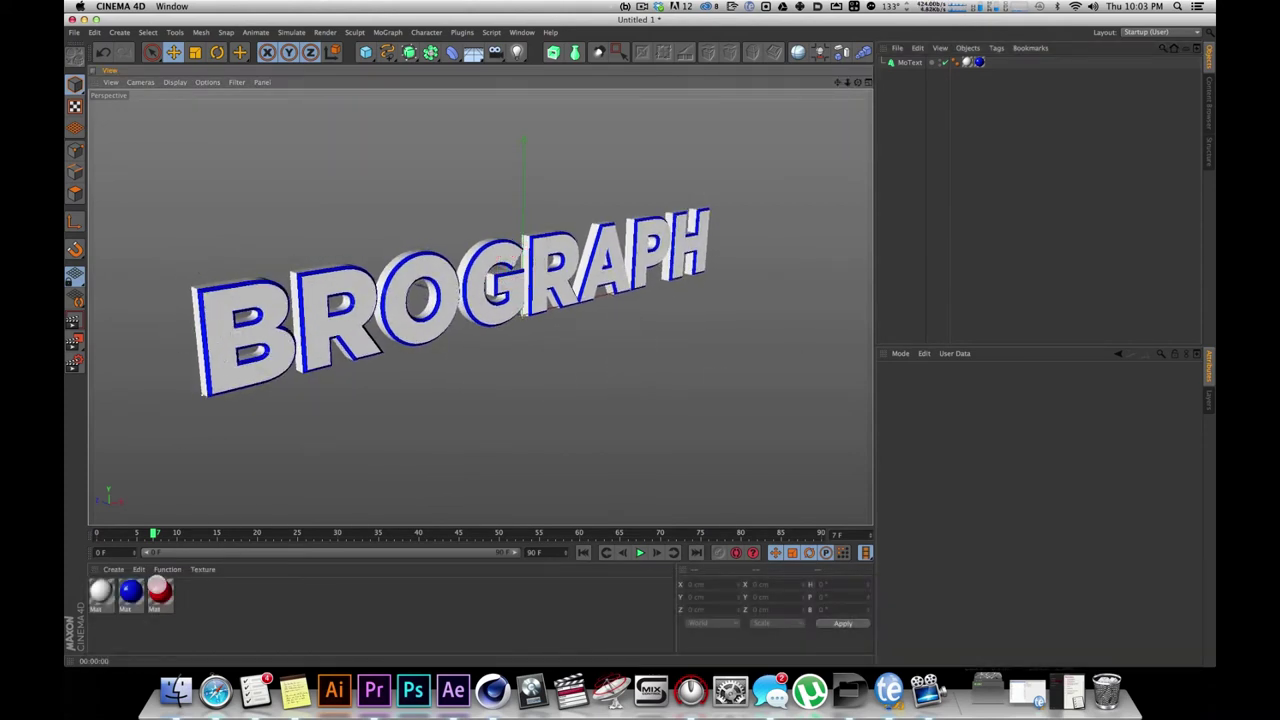
# Apply the red material to the MoText object and restrict its texture tag to the front cap with selection C1
pyautogui.click(160, 580)
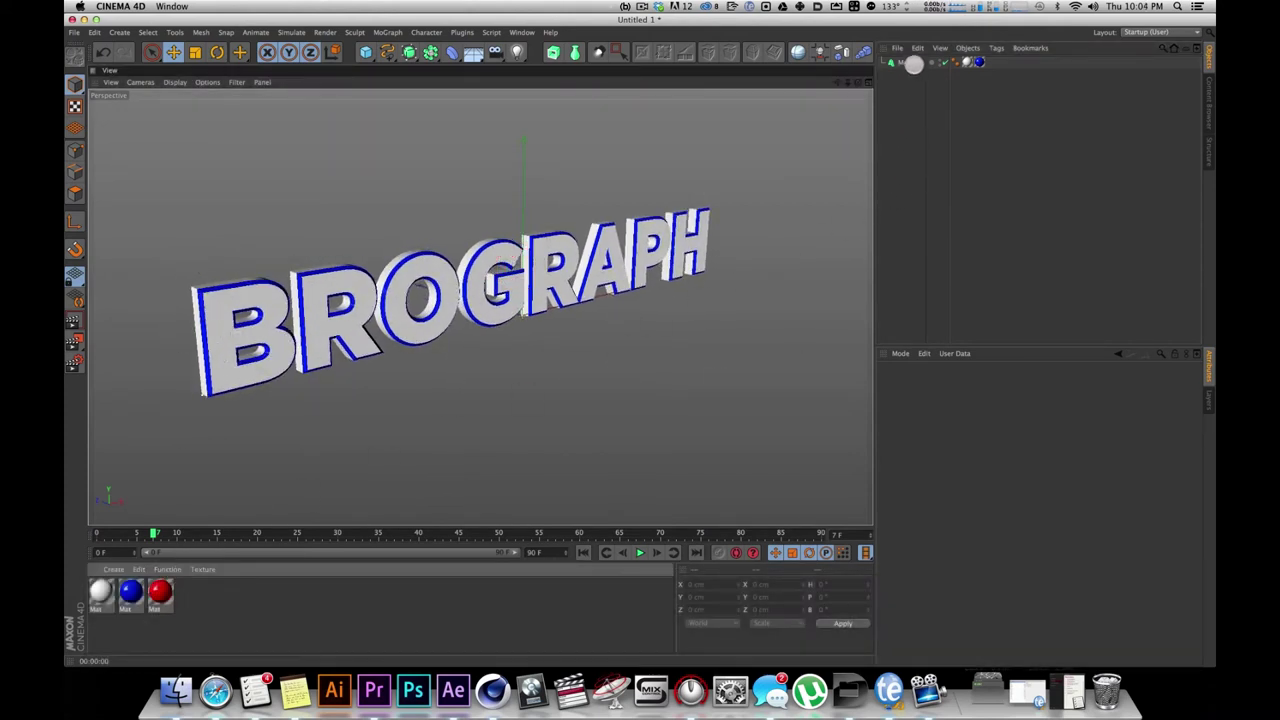
pyautogui.moveTo(914, 65); pyautogui.dragTo(914, 65)
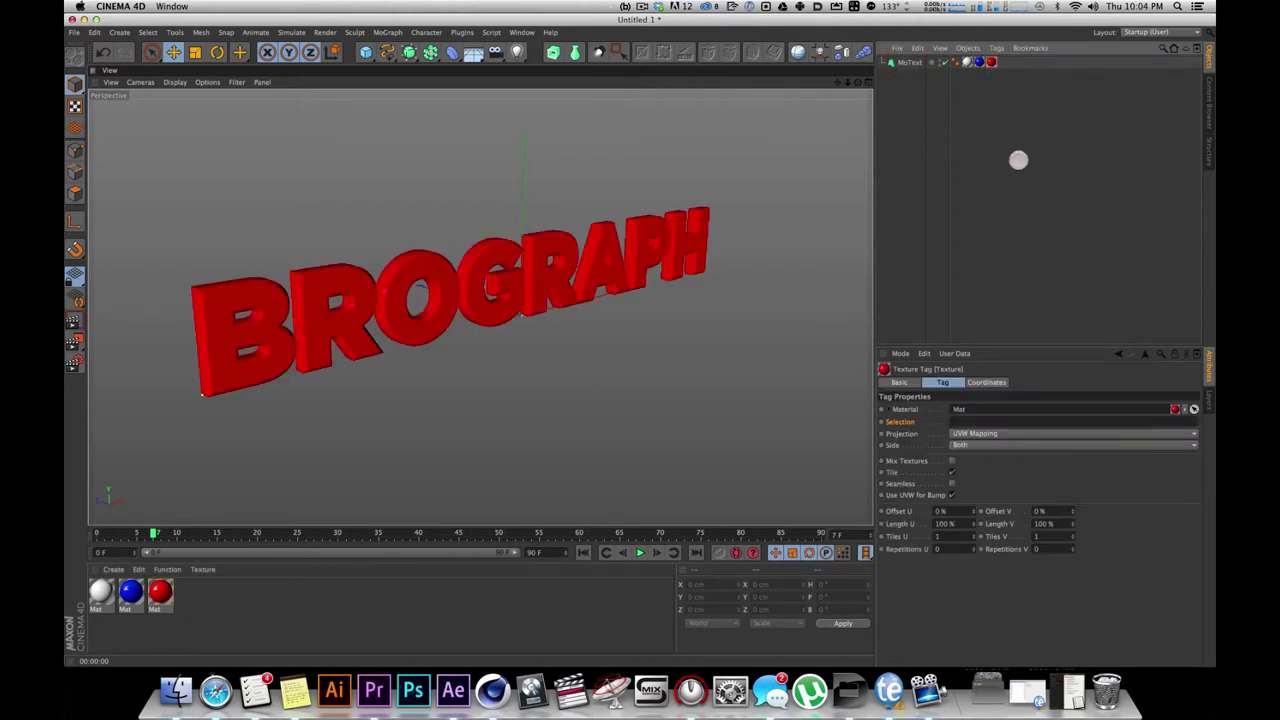
pyautogui.click(964, 419)
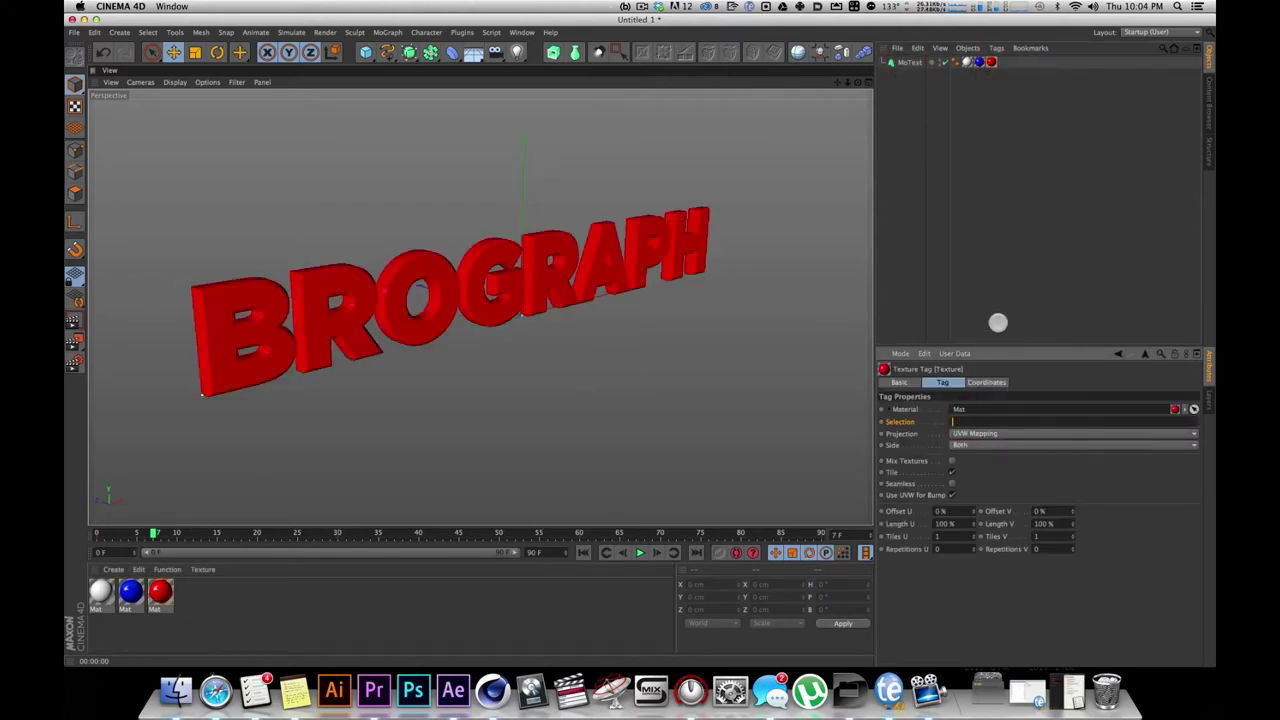
pyautogui.write('C1')
pyautogui.press('Tab')
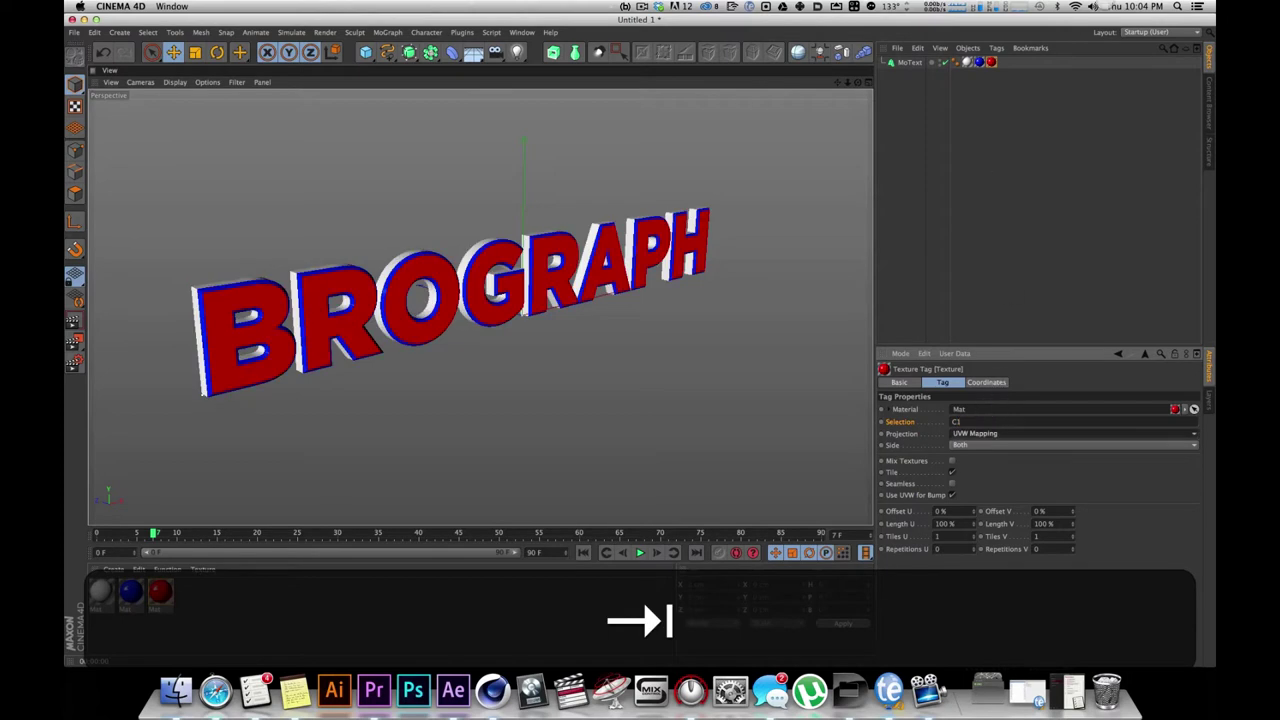
pyautogui.keyDown('alt'); pyautogui.moveTo(540, 293); pyautogui.dragTo(470, 276); pyautogui.keyUp('alt')
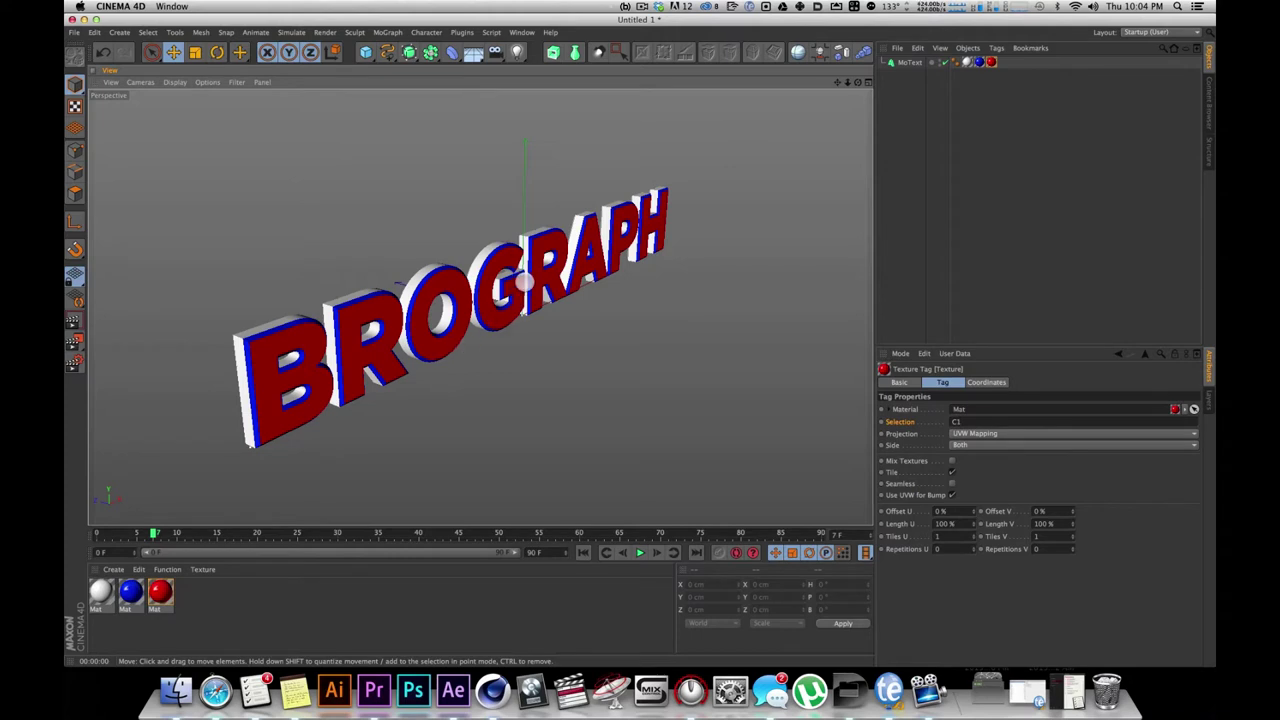
# Try placing the white texture tag after the blue and red ones, and restore the original tag order
pyautogui.moveTo(967, 62); pyautogui.dragTo(994, 62)
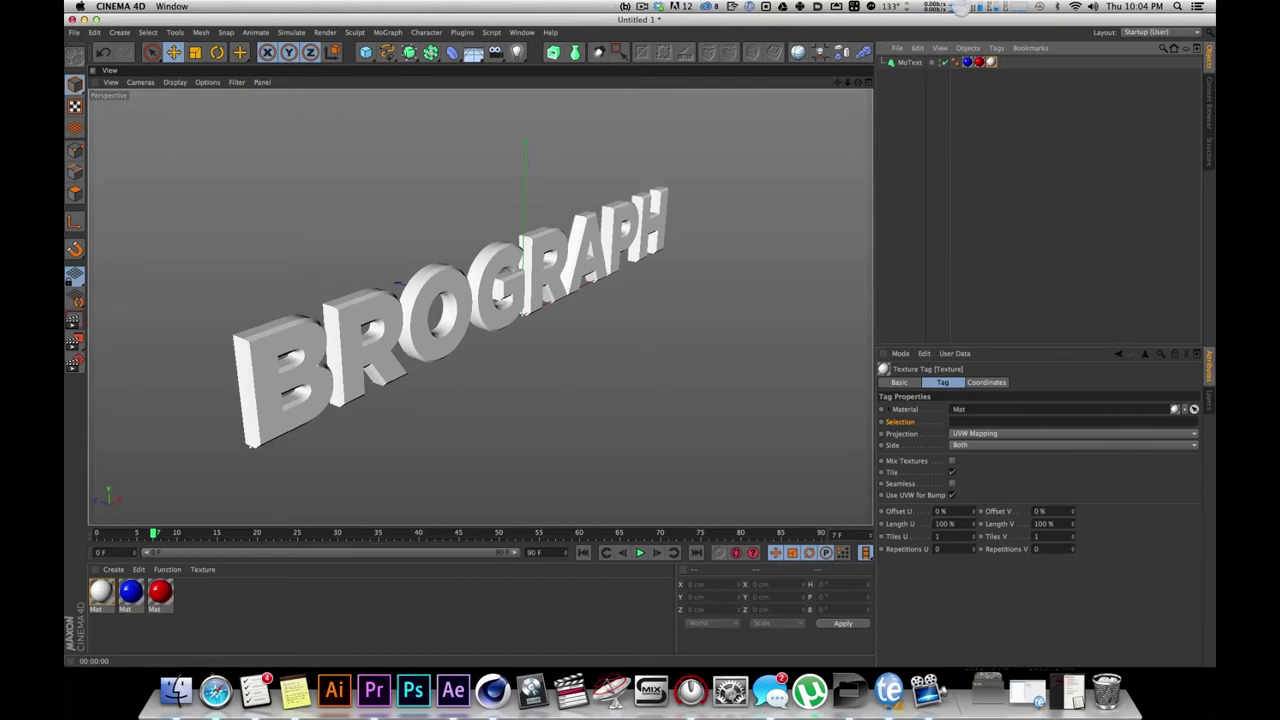
pyautogui.moveTo(988, 62)
pyautogui.mouseDown()
pyautogui.moveTo(964, 65)
pyautogui.moveTo(1010, 64)
pyautogui.mouseUp()
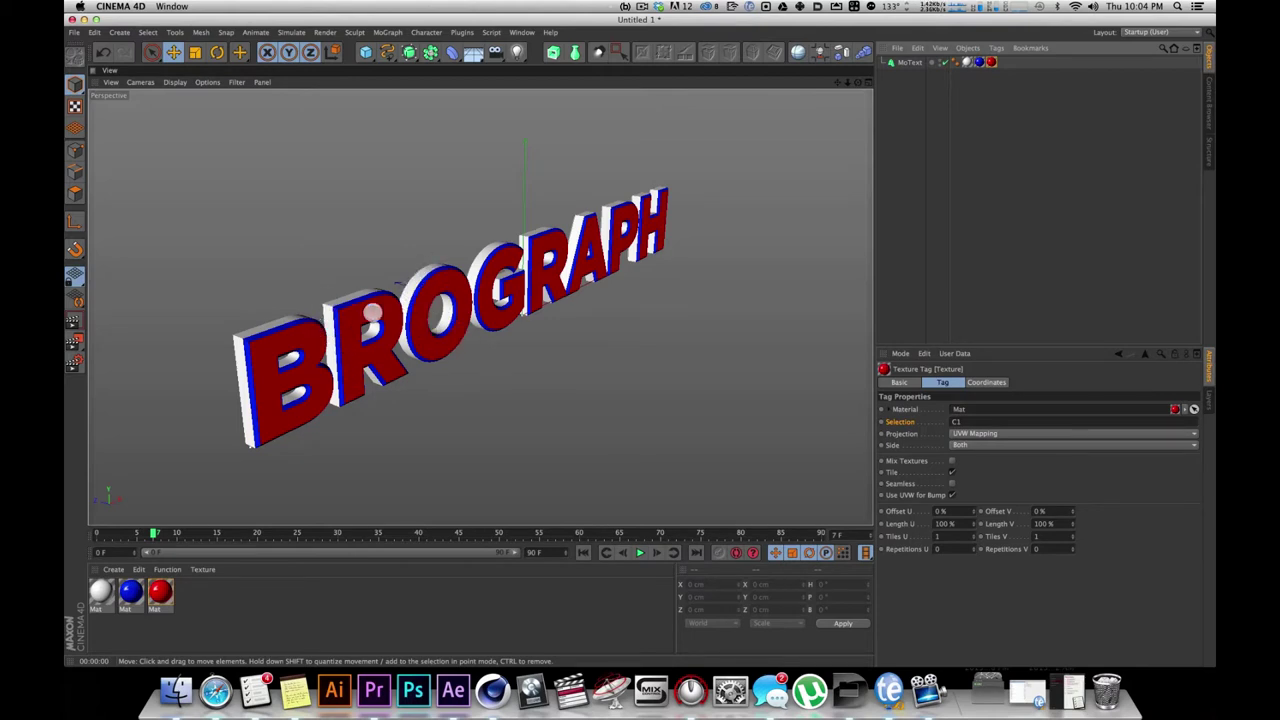
pyautogui.click(1033, 75)
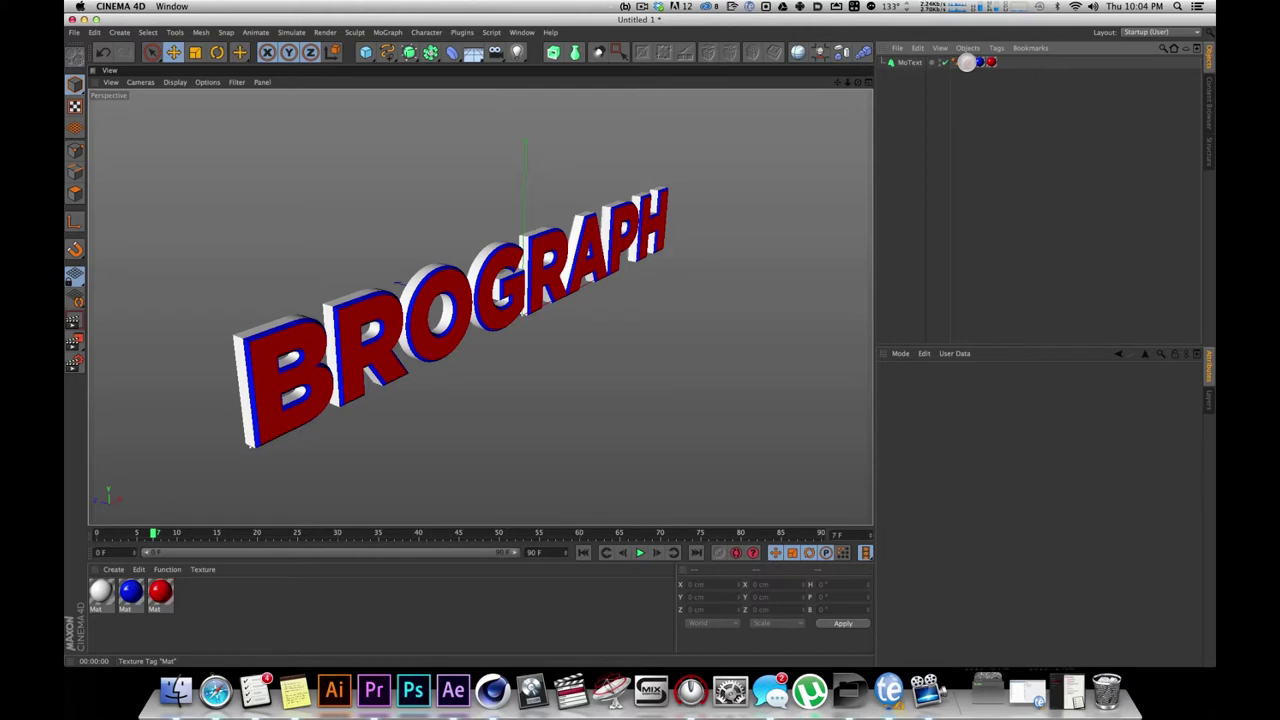
pyautogui.click(966, 62)
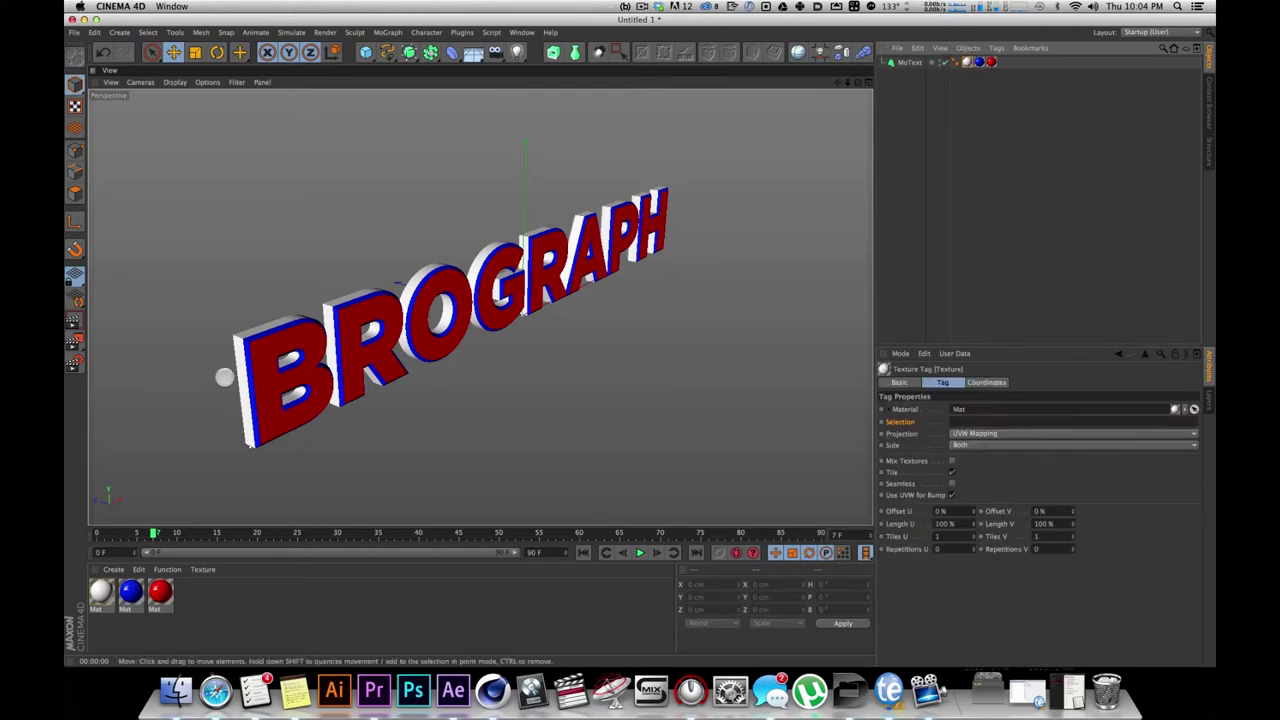
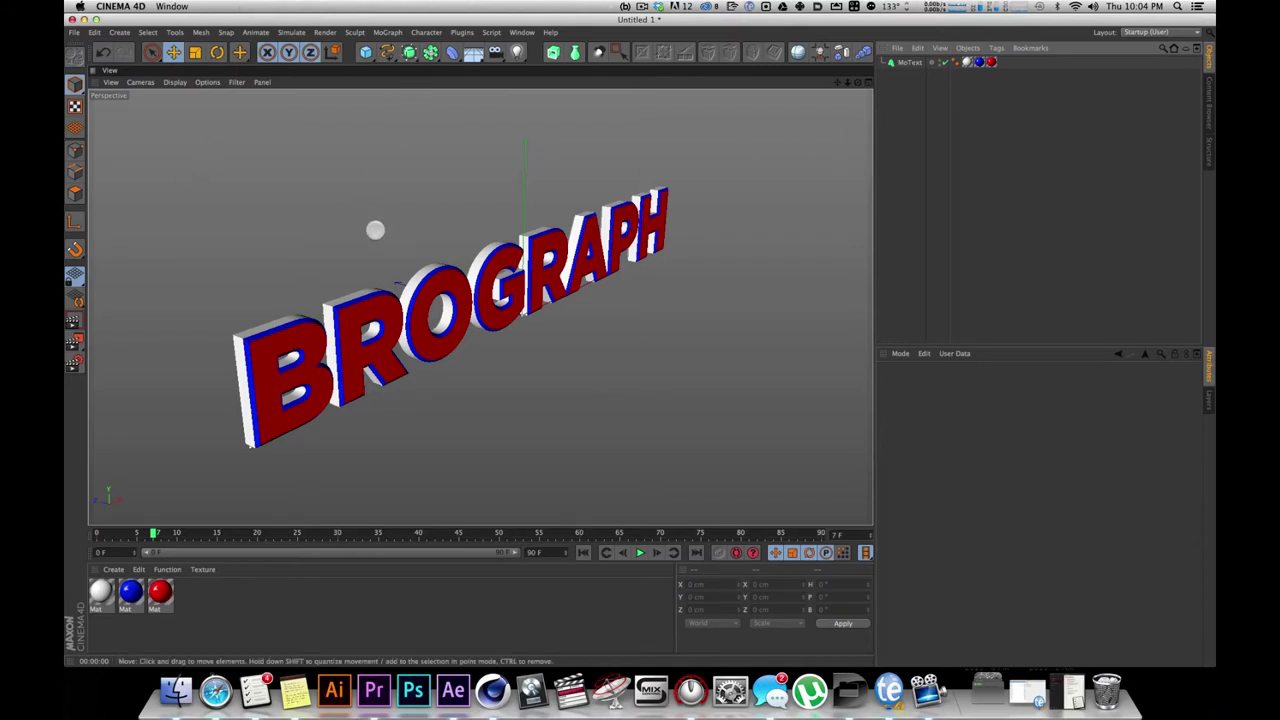
# Examine the text's red front faces, blue bevels and white sides from the front and close up
pyautogui.keyDown('alt'); pyautogui.moveTo(447, 255); pyautogui.dragTo(554, 303); pyautogui.keyUp('alt')
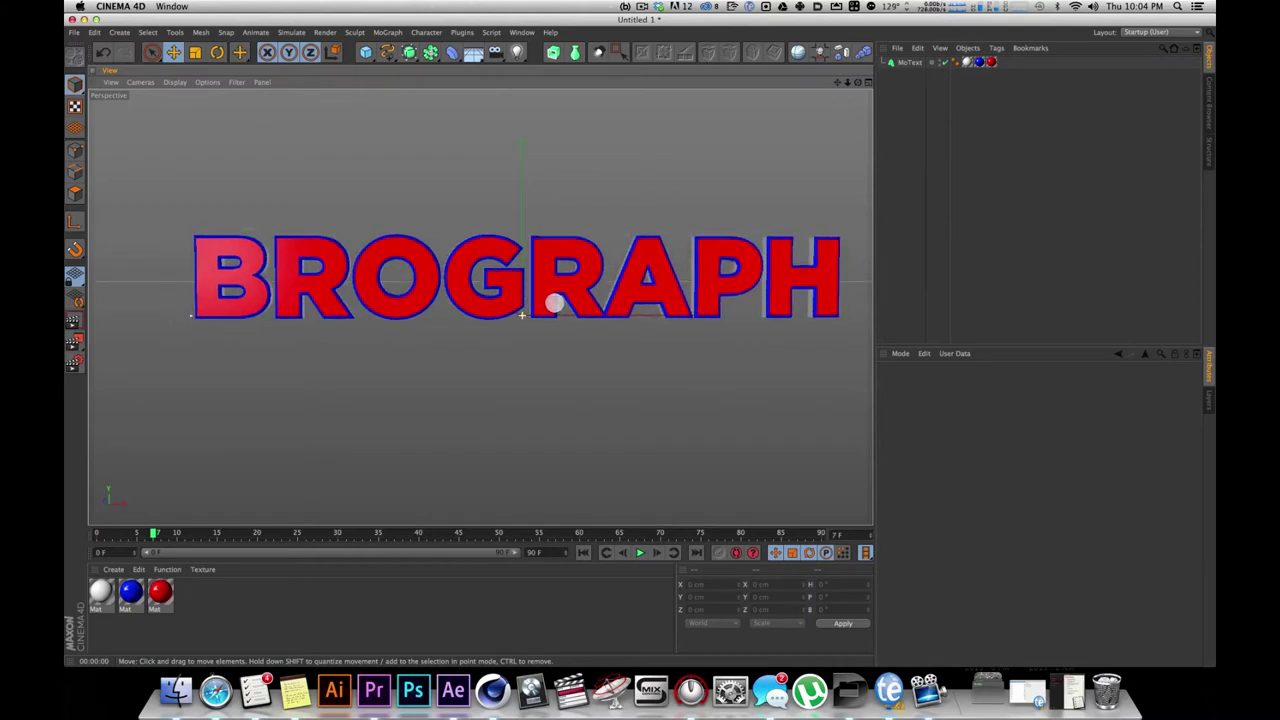
pyautogui.press('1')
pyautogui.moveTo(632, 284); pyautogui.dragTo(540, 254)
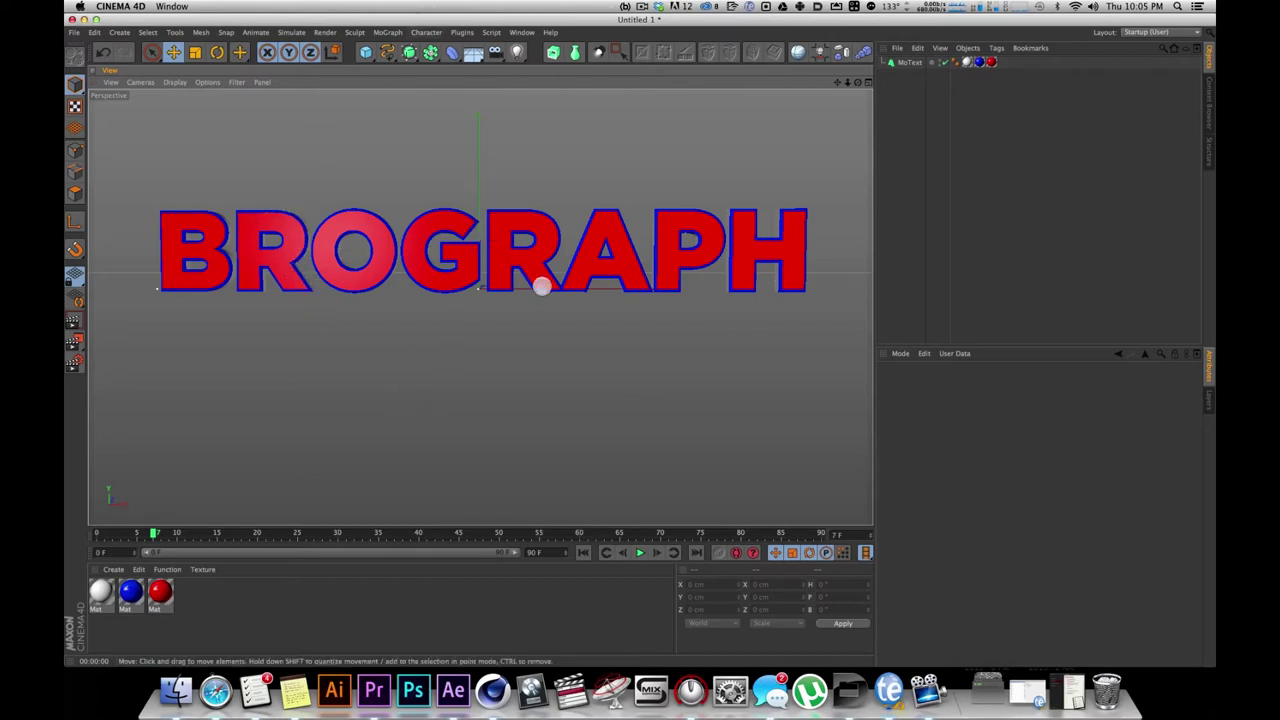
pyautogui.keyDown('alt'); pyautogui.moveTo(540, 286); pyautogui.dragTo(445, 260); pyautogui.keyUp('alt')
pyautogui.press('2')
pyautogui.moveTo(294, 200); pyautogui.dragTo(489, 141)
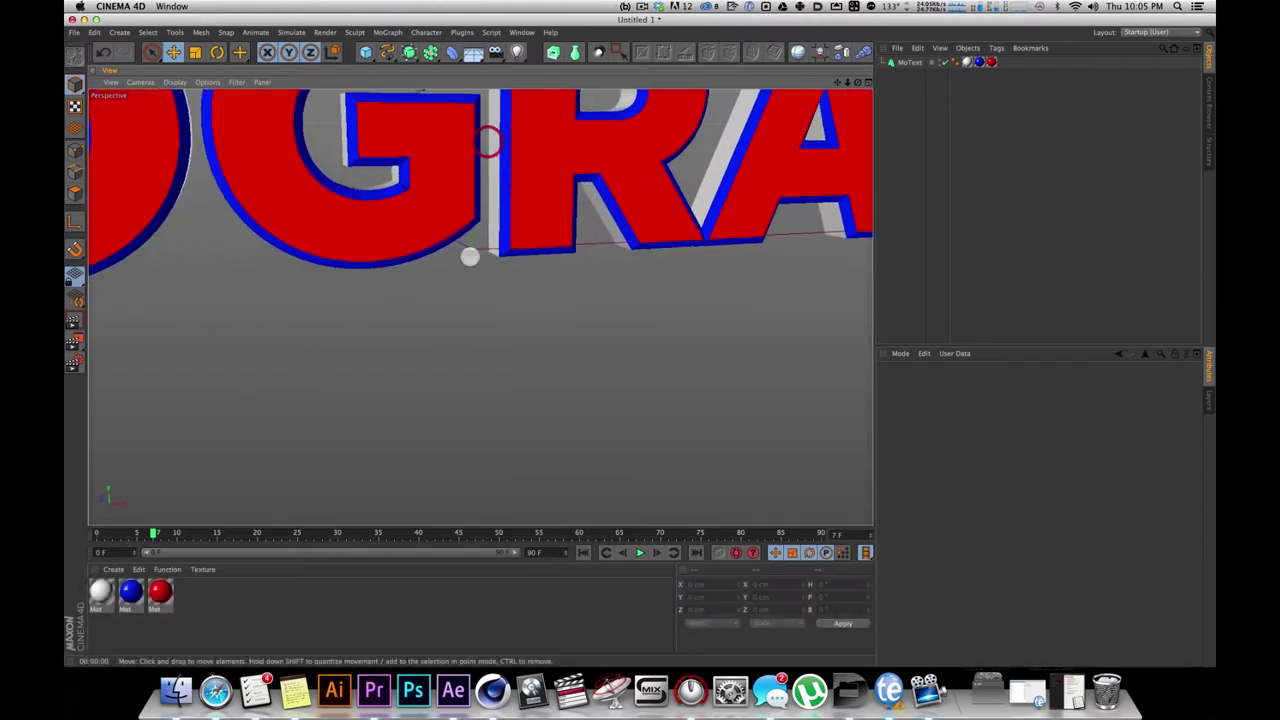
pyautogui.press('2')
pyautogui.moveTo(593, 139); pyautogui.dragTo(568, 295)
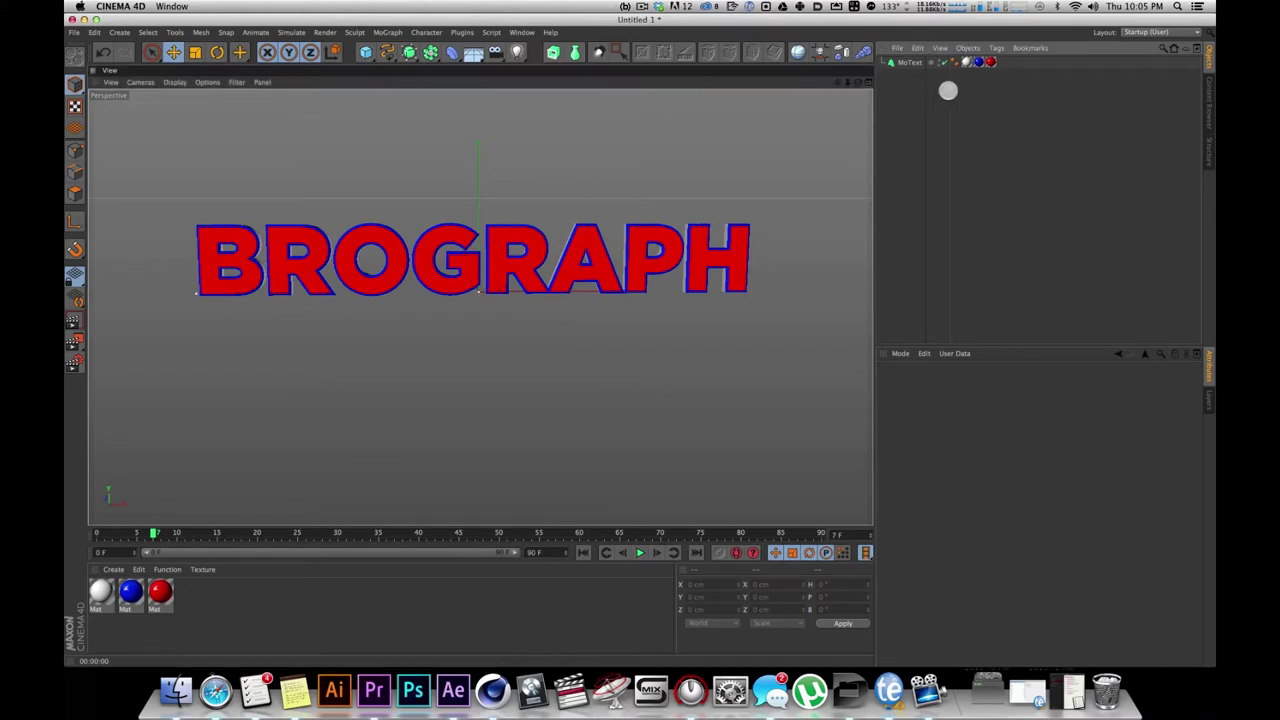
# Set both the start and end fillet cap radius of the MoText object to 10 cm
pyautogui.click(900, 65)
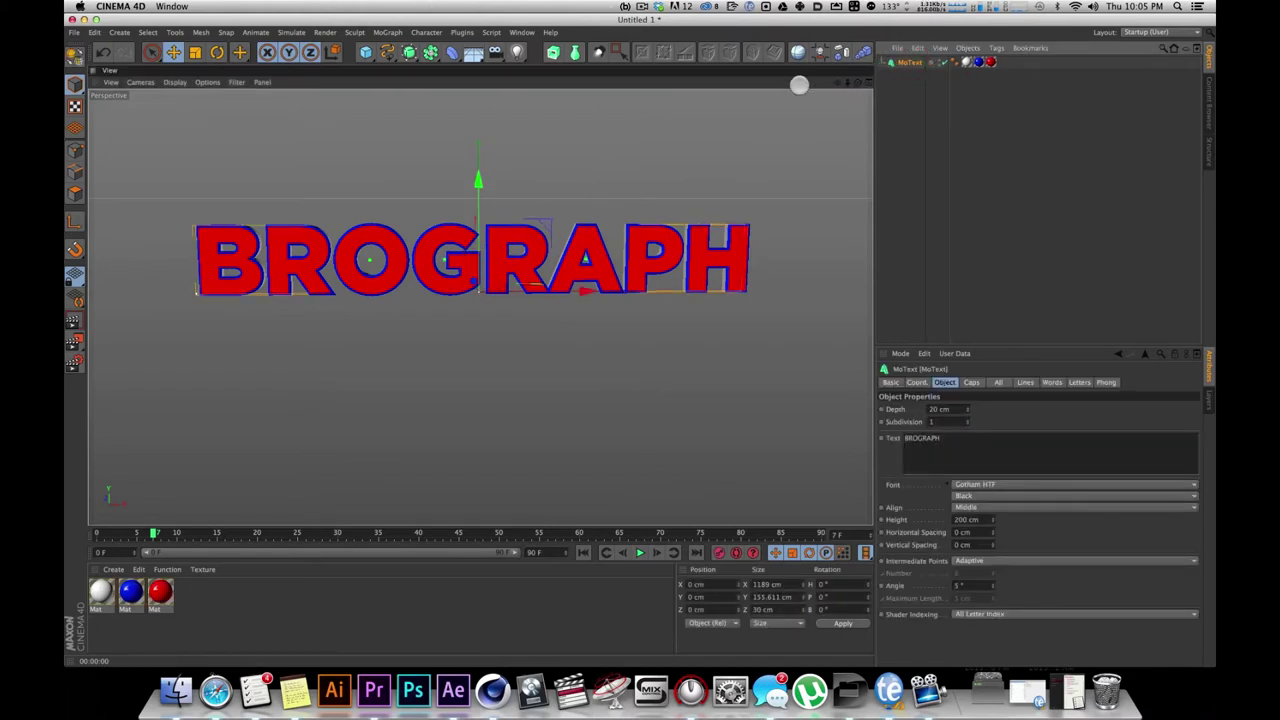
pyautogui.click(970, 382)
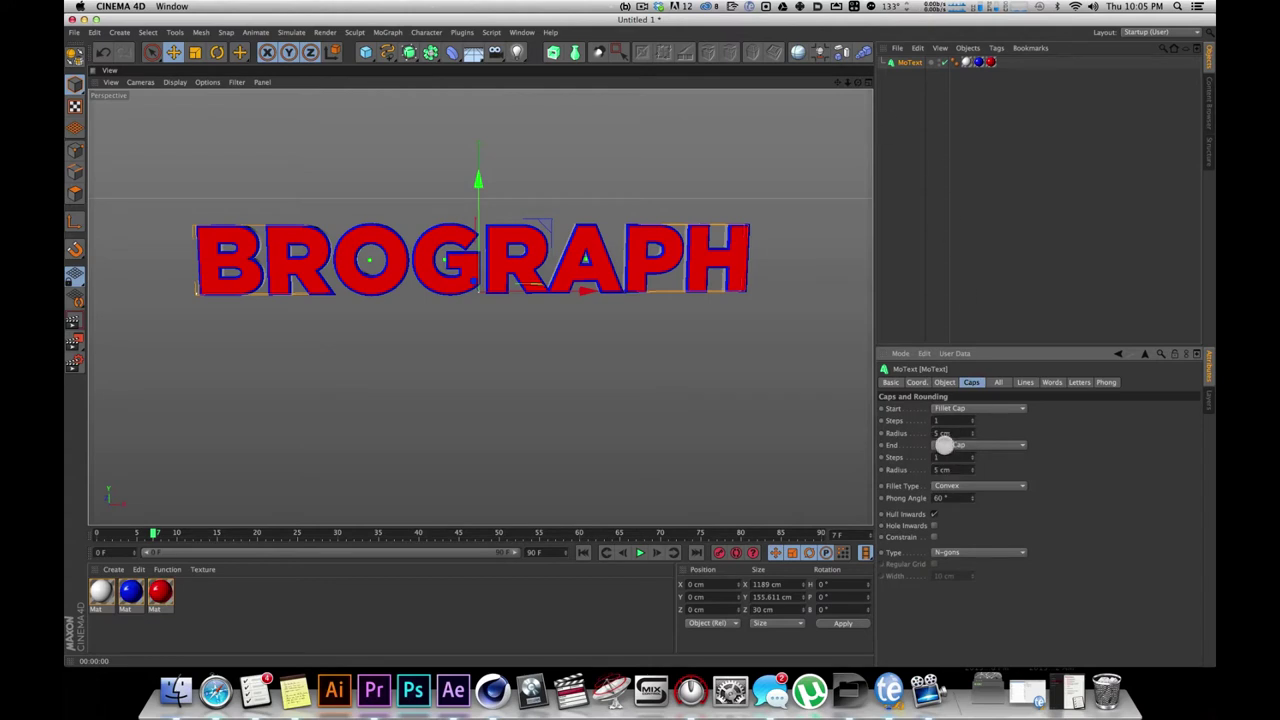
pyautogui.click(948, 433)
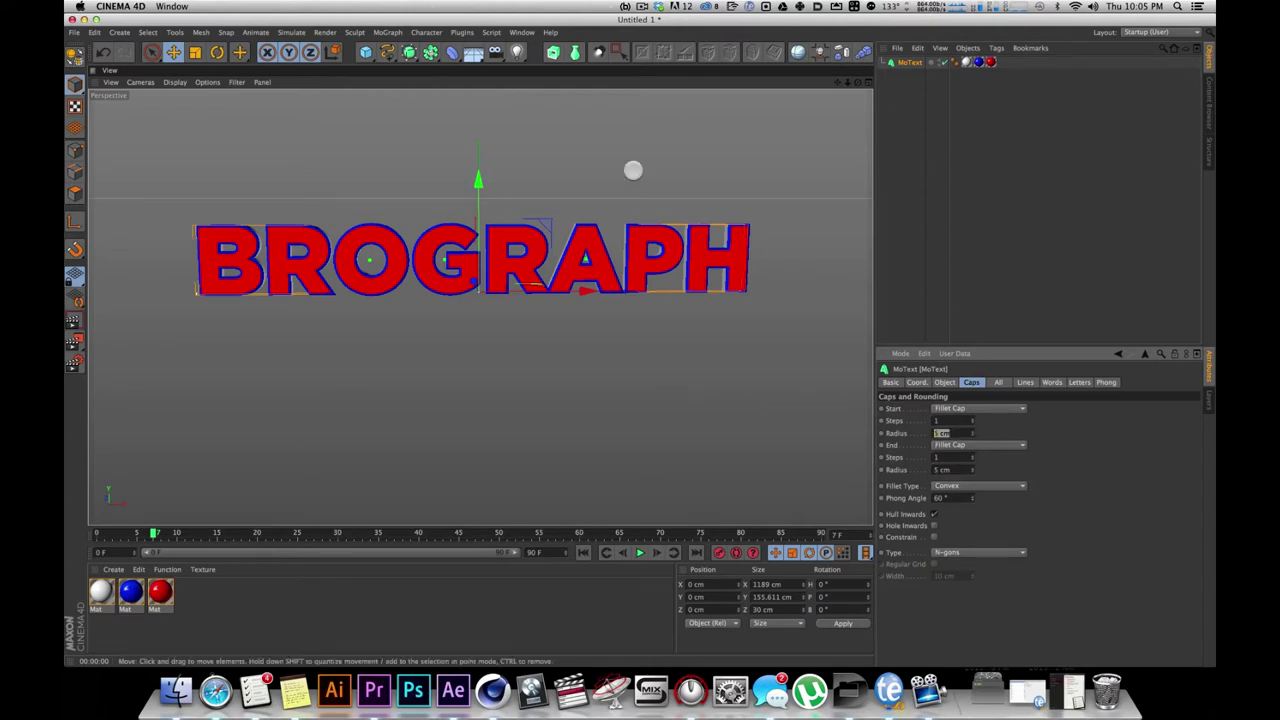
pyautogui.write('6')
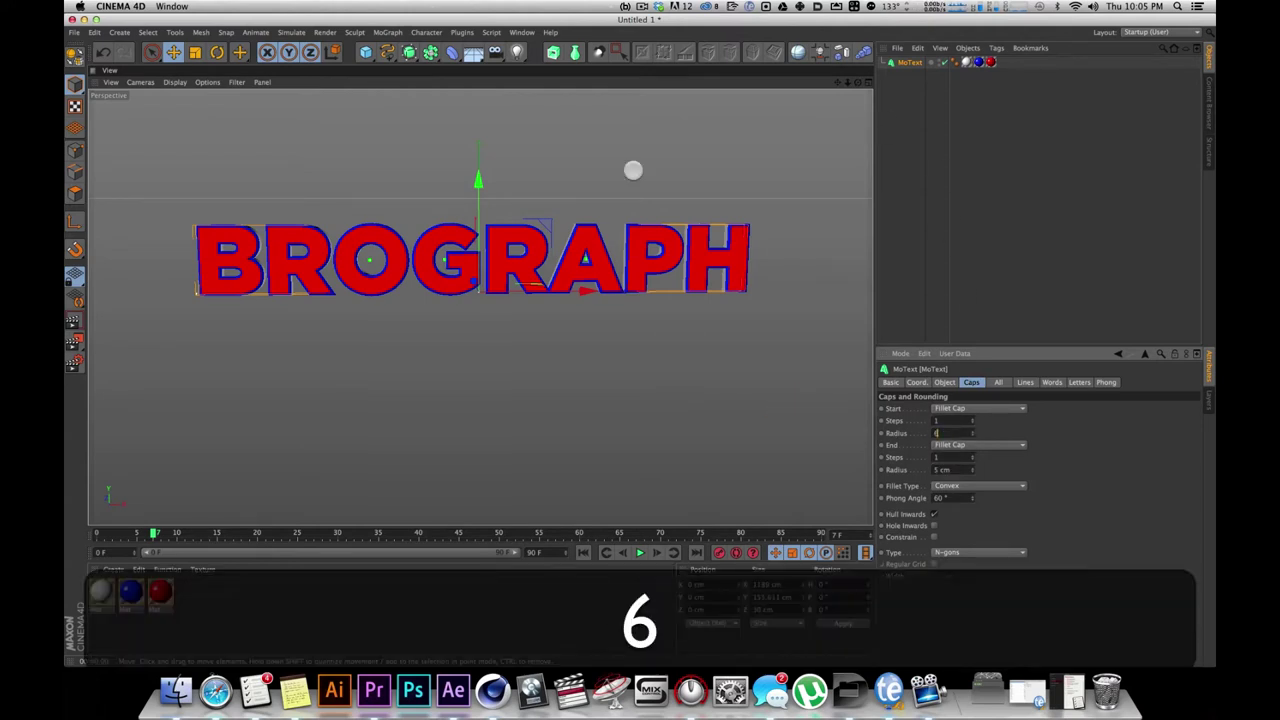
pyautogui.press('Tab')
pyautogui.click(954, 433)
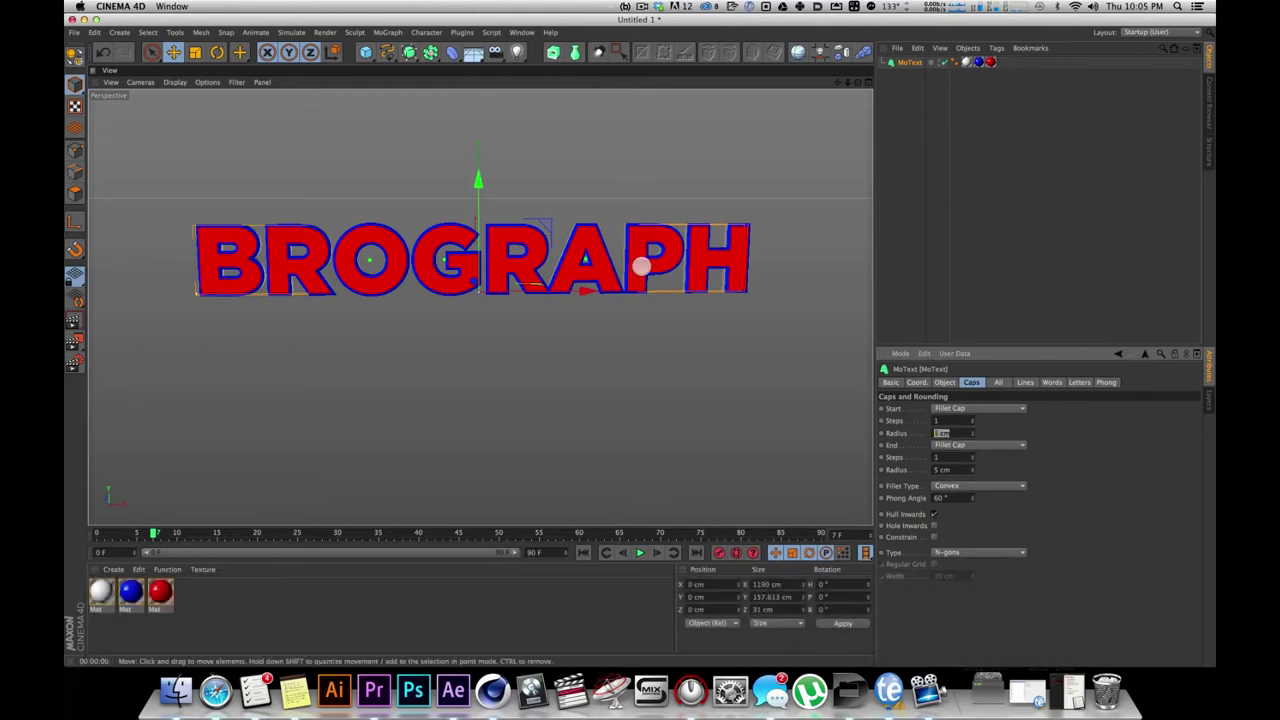
pyautogui.write('10')
pyautogui.press('Tab')
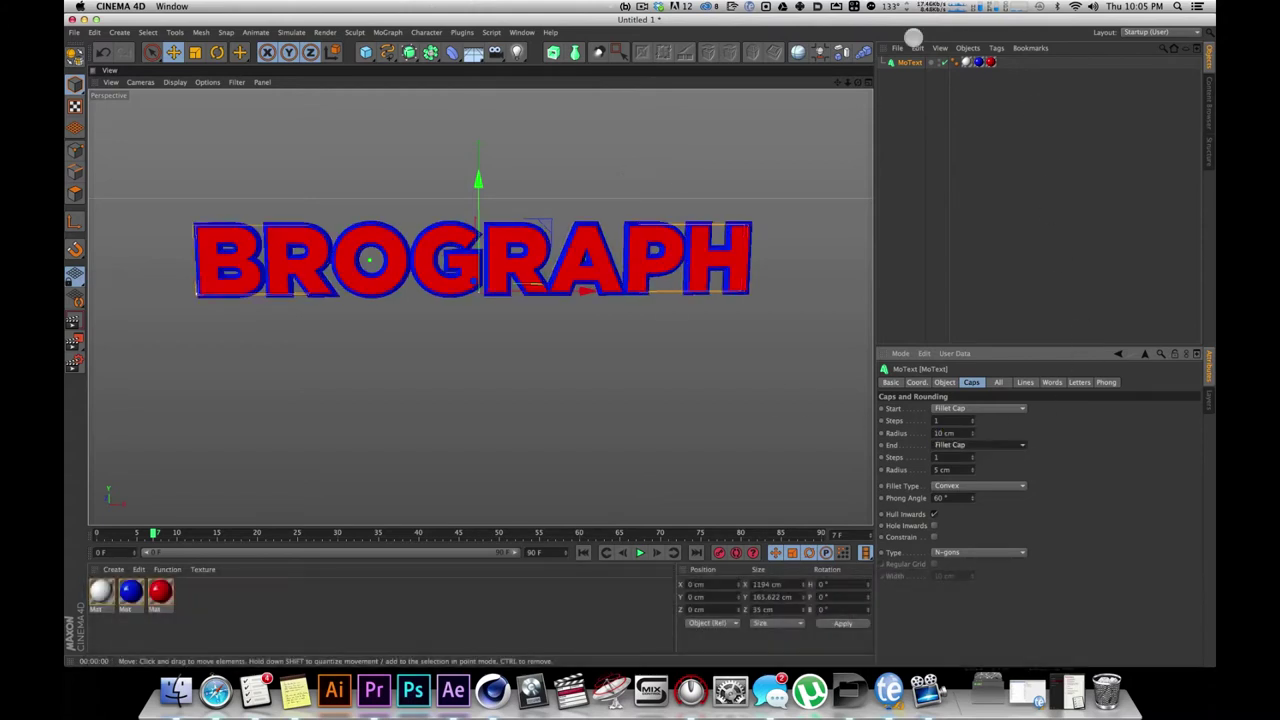
pyautogui.click(950, 469)
pyautogui.write('10')
pyautogui.press('Tab')
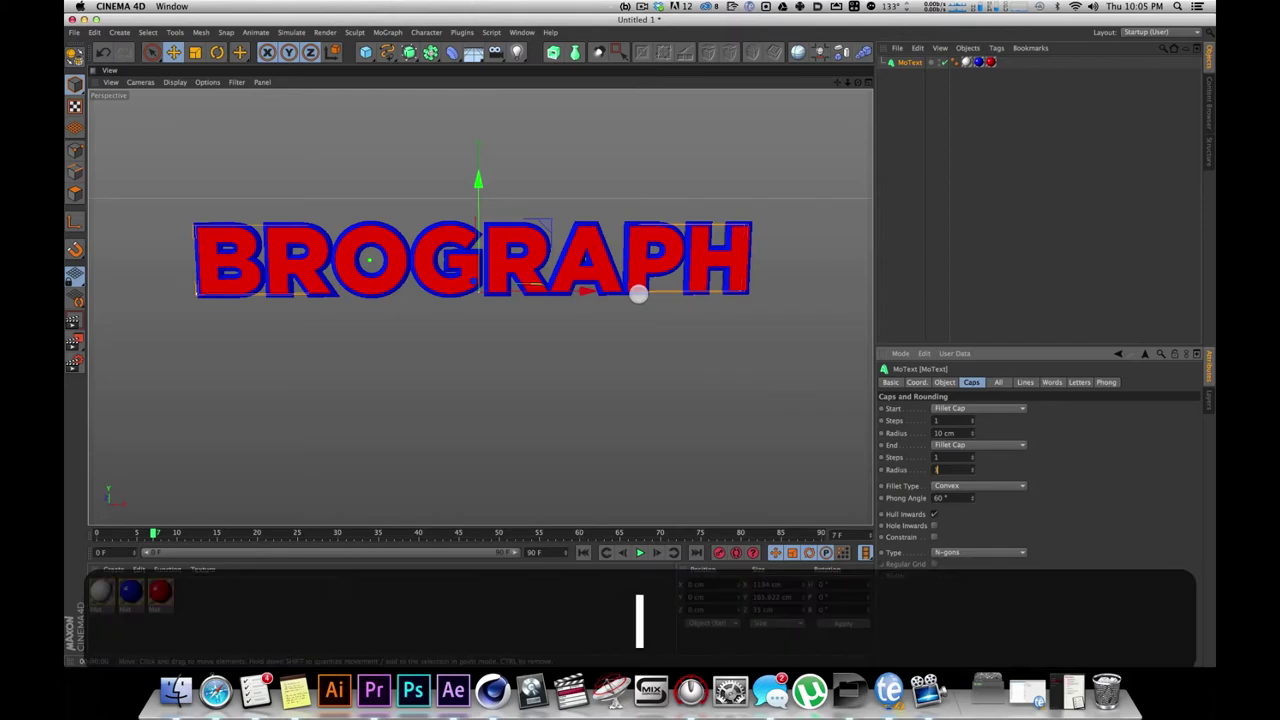
# Examine the wider blue bevels close up with a test render and from farther away
pyautogui.keyDown('alt'); pyautogui.moveTo(491, 231); pyautogui.dragTo(406, 277); pyautogui.keyUp('alt')
pyautogui.press('2')
pyautogui.moveTo(350, 225); pyautogui.dragTo(503, 294)
pyautogui.press('1')
pyautogui.press('2')
pyautogui.moveTo(420, 257); pyautogui.dragTo(576, 340)
pyautogui.press('2')
pyautogui.press('super+r')
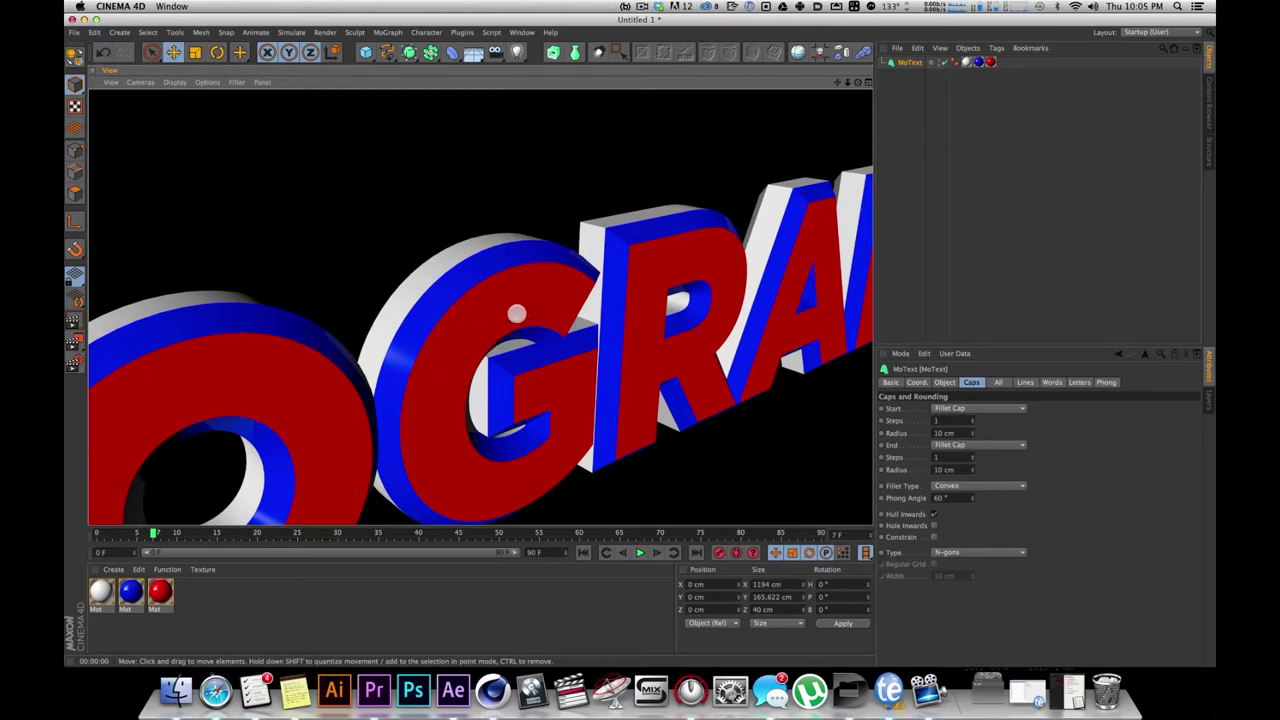
pyautogui.press('2')
pyautogui.moveTo(630, 262); pyautogui.dragTo(422, 350)
pyautogui.keyDown('alt'); pyautogui.moveTo(506, 240); pyautogui.dragTo(478, 283); pyautogui.keyUp('alt')
pyautogui.click(236, 630)
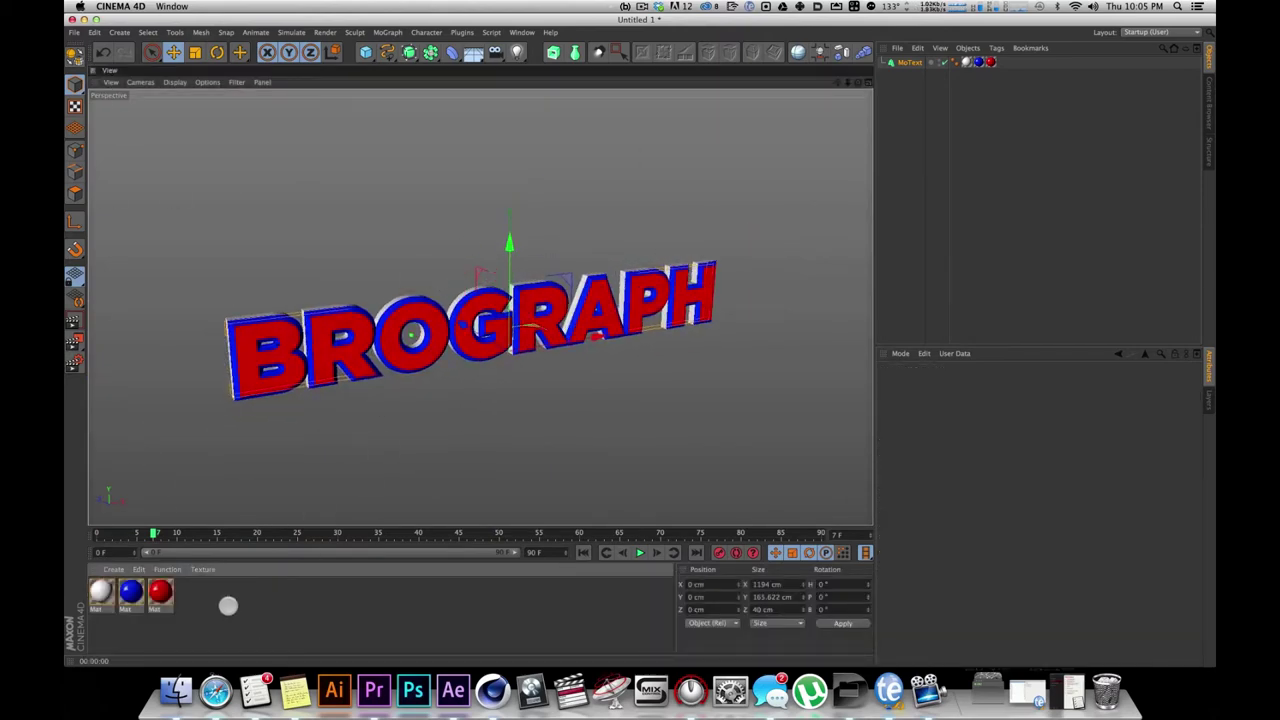
pyautogui.keyDown('alt'); pyautogui.moveTo(397, 286); pyautogui.dragTo(328, 244); pyautogui.keyUp('alt')
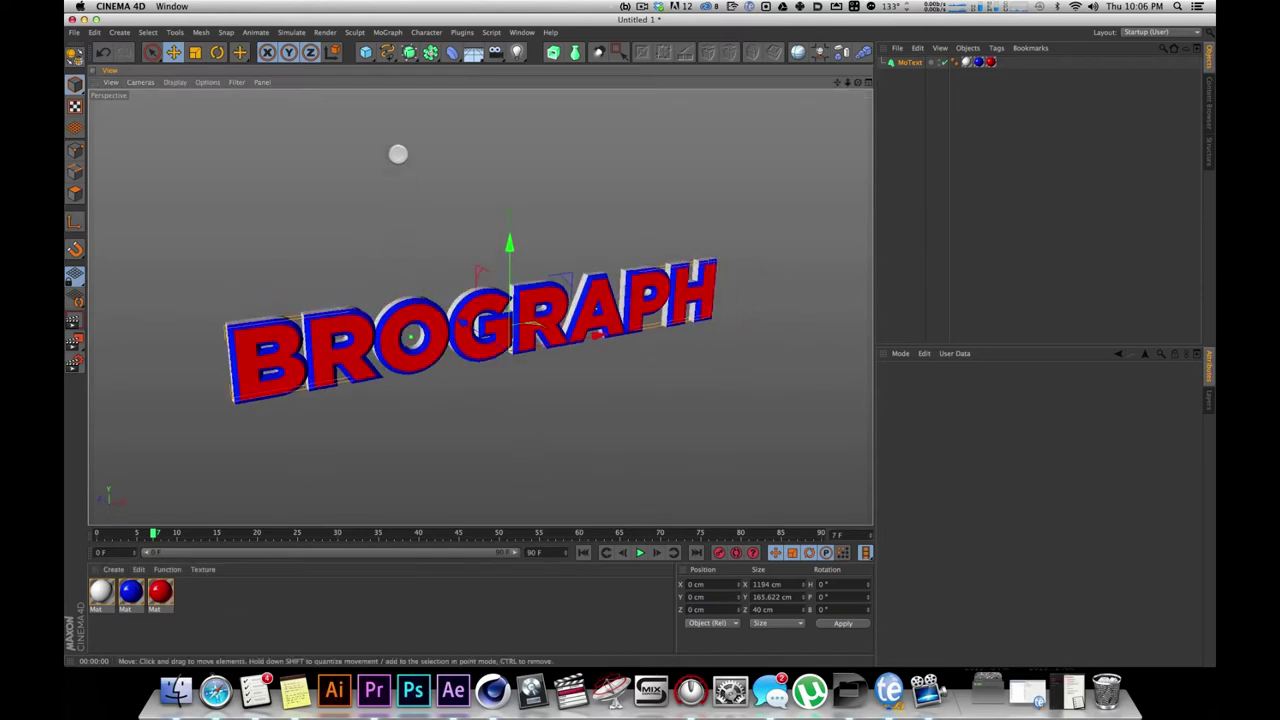
# Enable the Alpha channel on the blue material and load a Gradient shader as its alpha texture
pyautogui.click(134, 591)
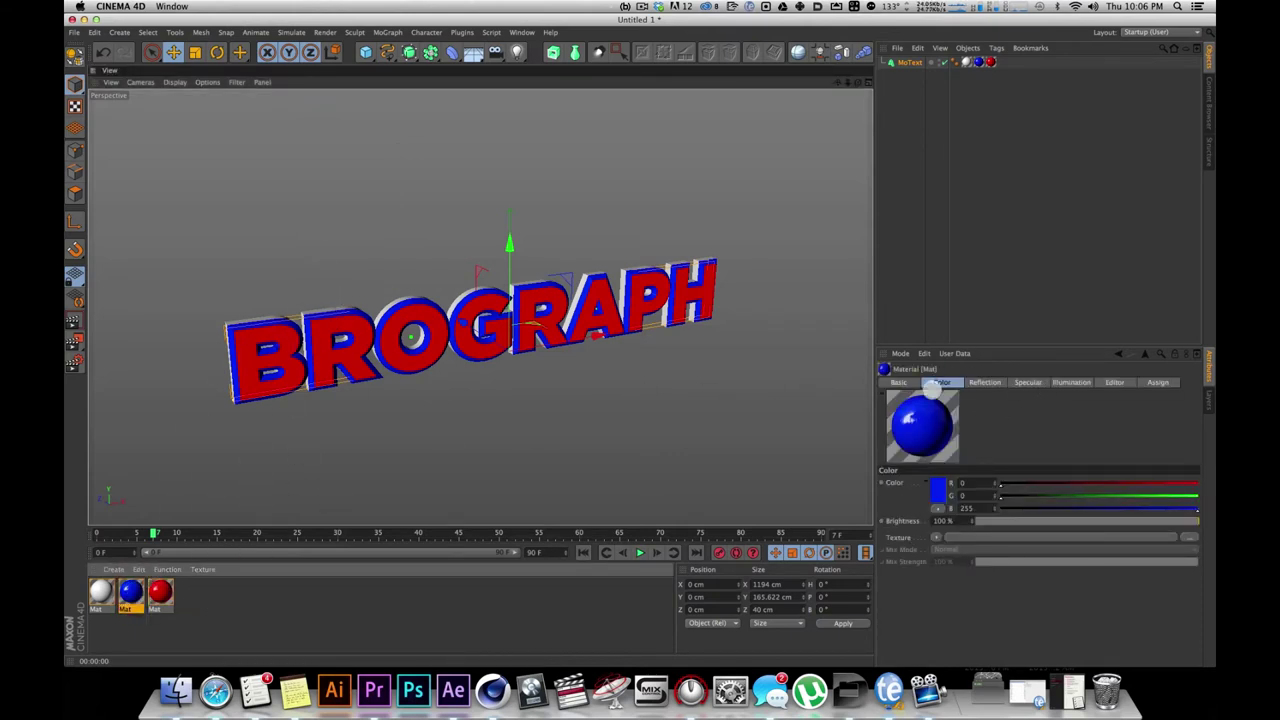
pyautogui.click(899, 382)
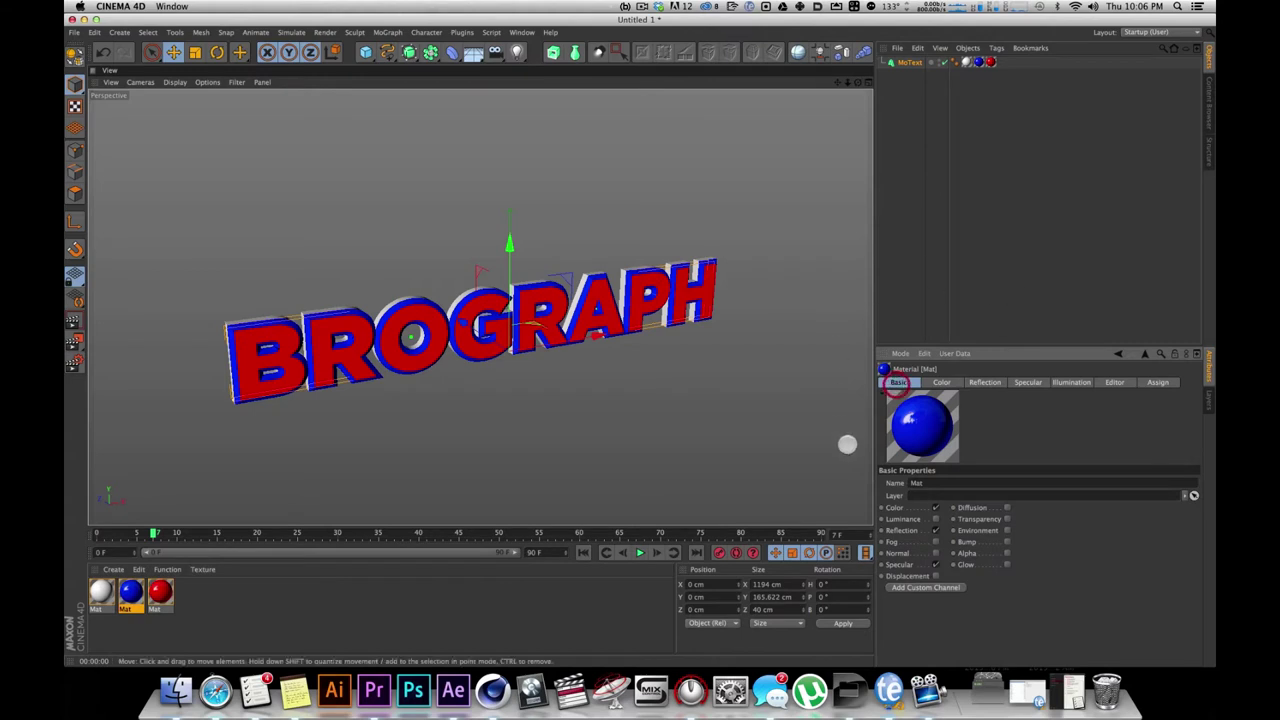
pyautogui.click(1007, 553)
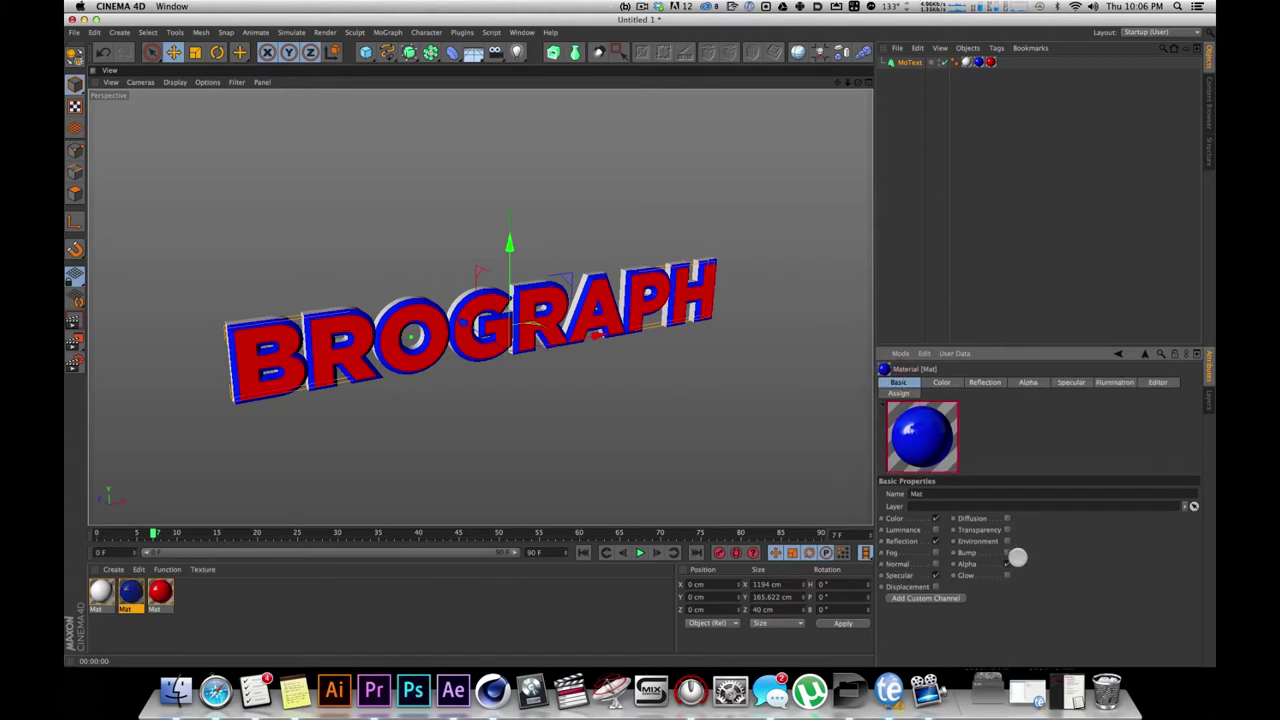
pyautogui.click(1027, 382)
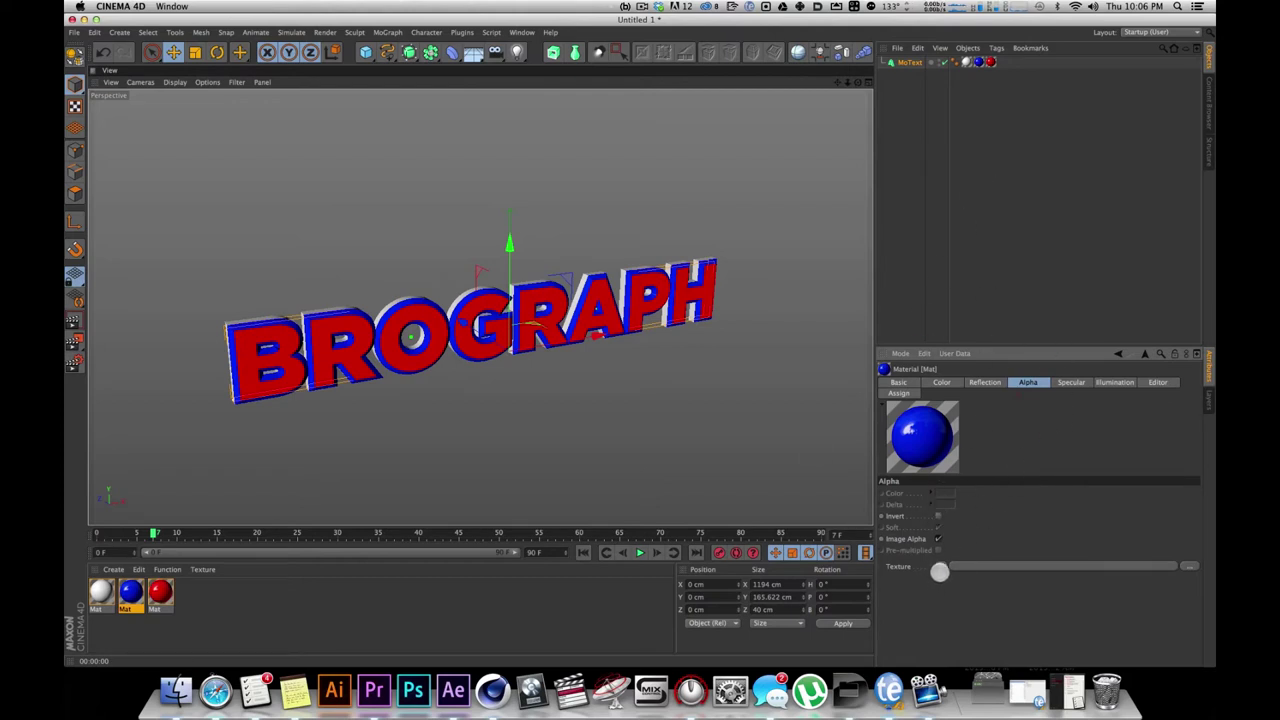
pyautogui.click(939, 568)
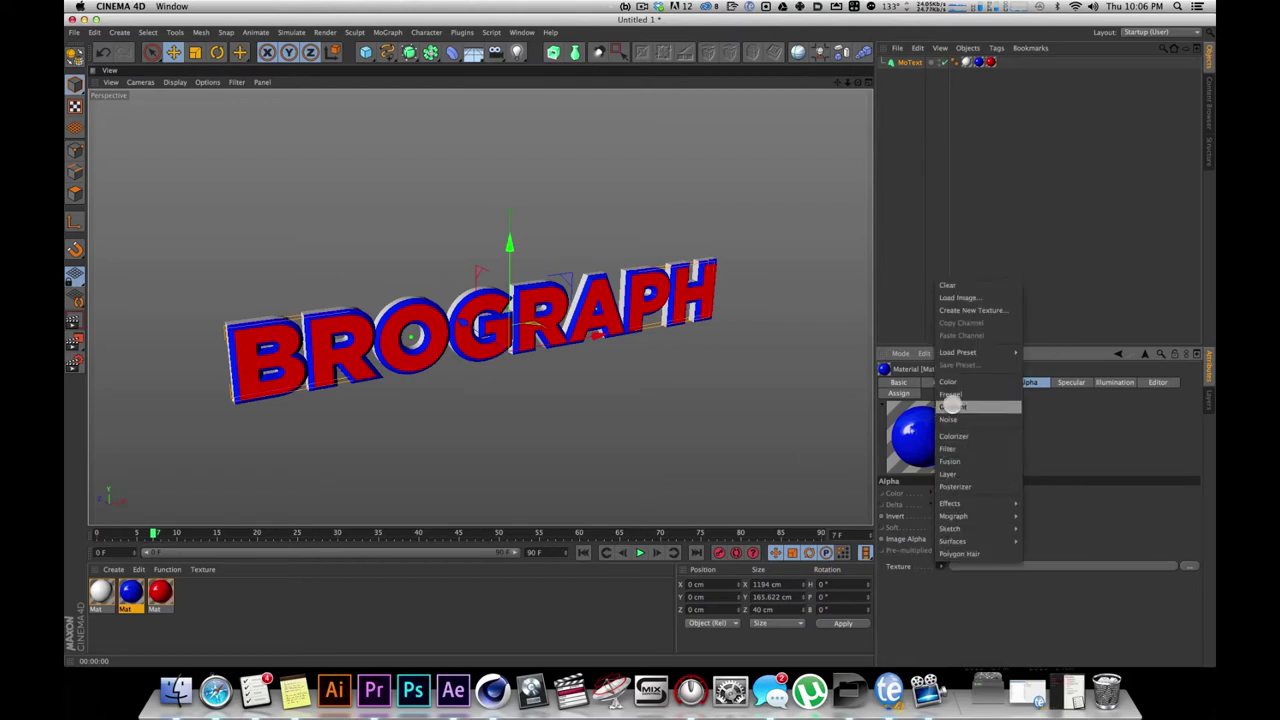
pyautogui.click(951, 406)
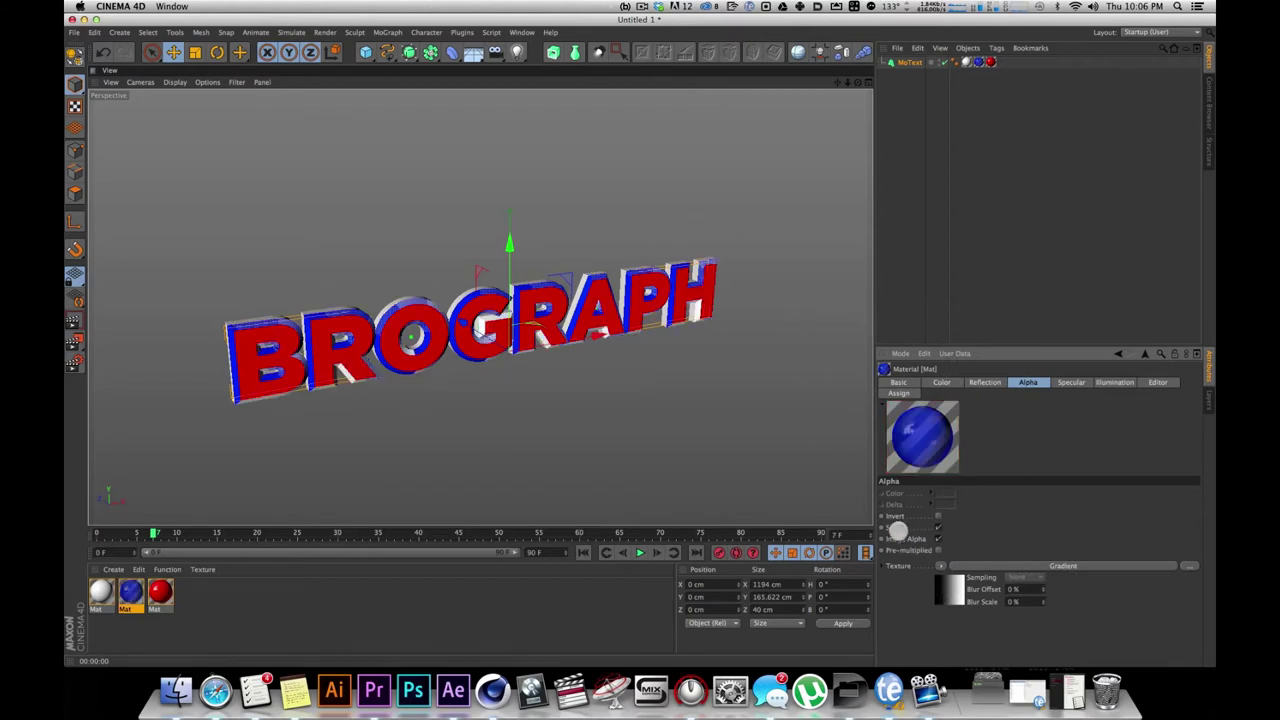
# Move the black and white knots of the alpha gradient together at its middle for a hard-edged split
pyautogui.click(950, 589)
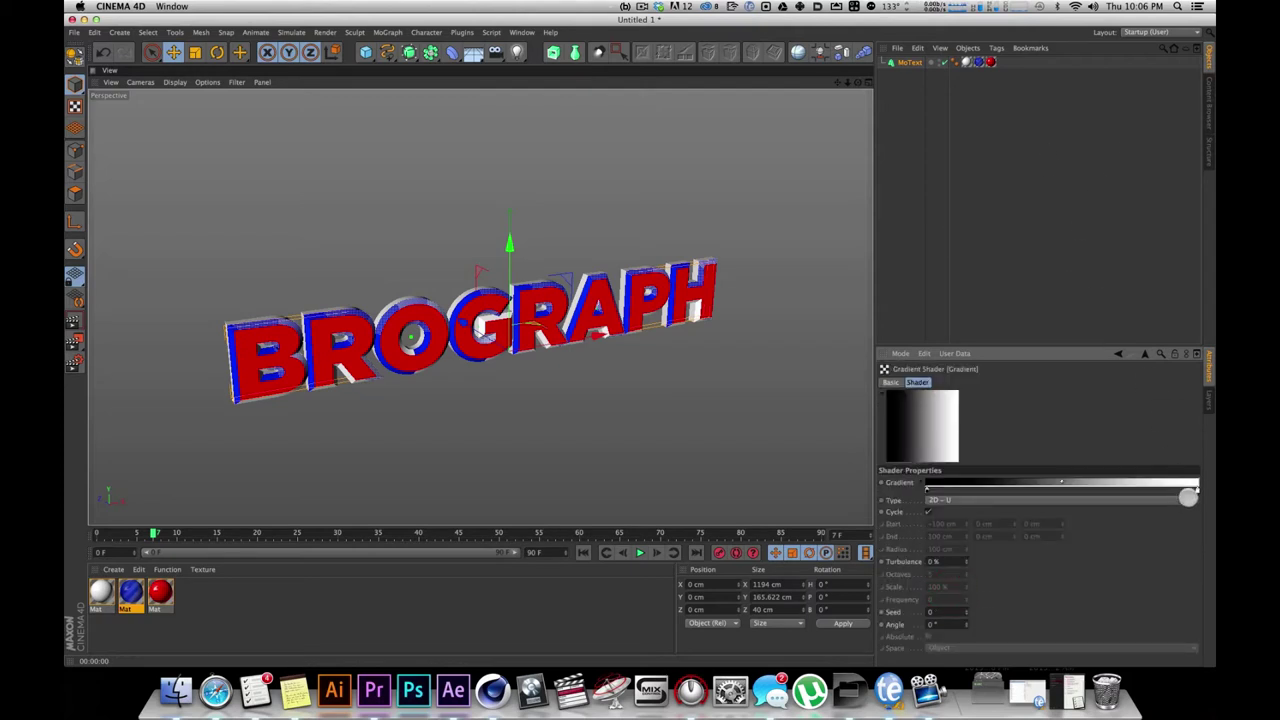
pyautogui.moveTo(928, 489); pyautogui.dragTo(1058, 489)
pyautogui.moveTo(1197, 489); pyautogui.dragTo(1070, 490)
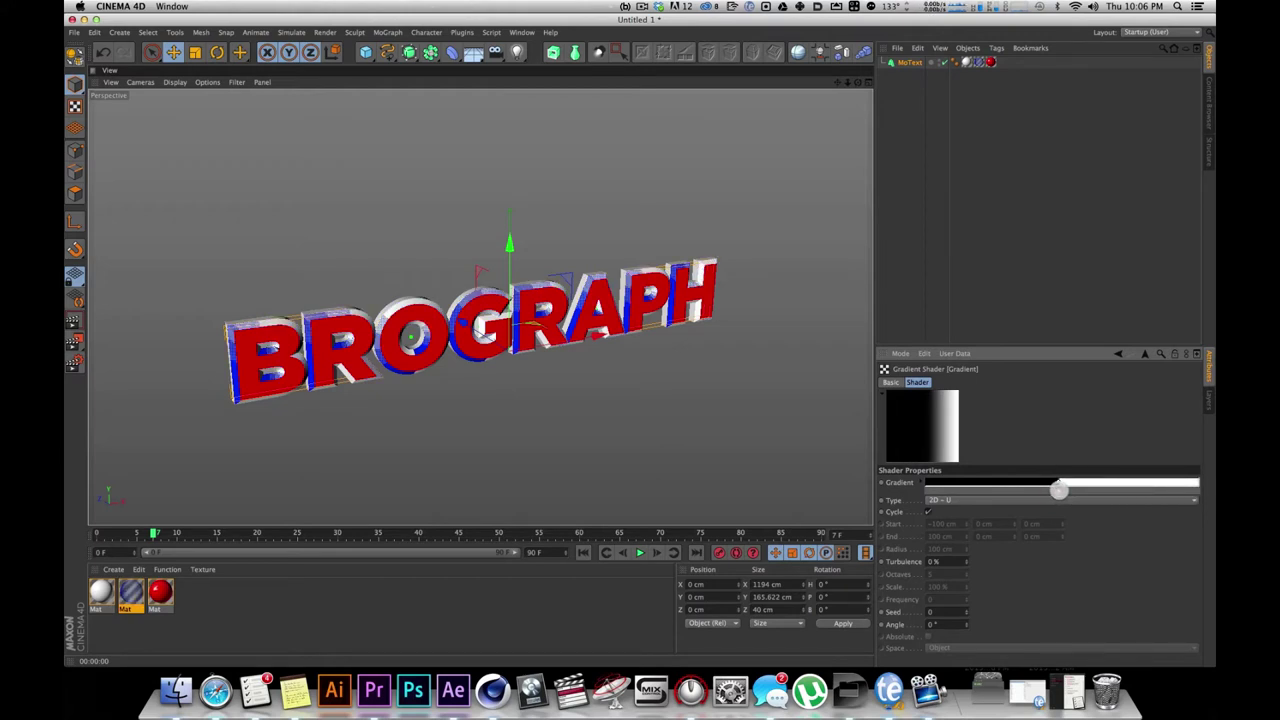
pyautogui.moveTo(1059, 491); pyautogui.dragTo(1058, 491)
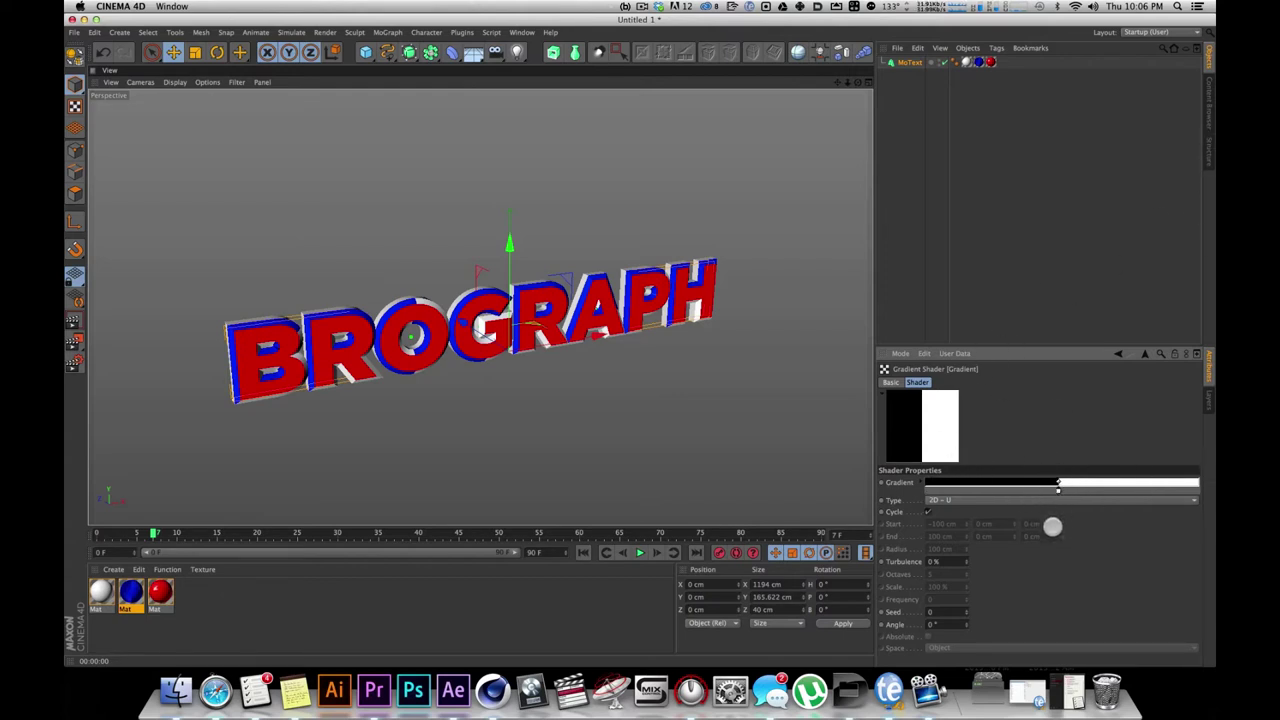
# Change the alpha gradient's type to 2D - V and check the blue stripe on the bevels close up
pyautogui.click(943, 502)
pyautogui.click(946, 513)
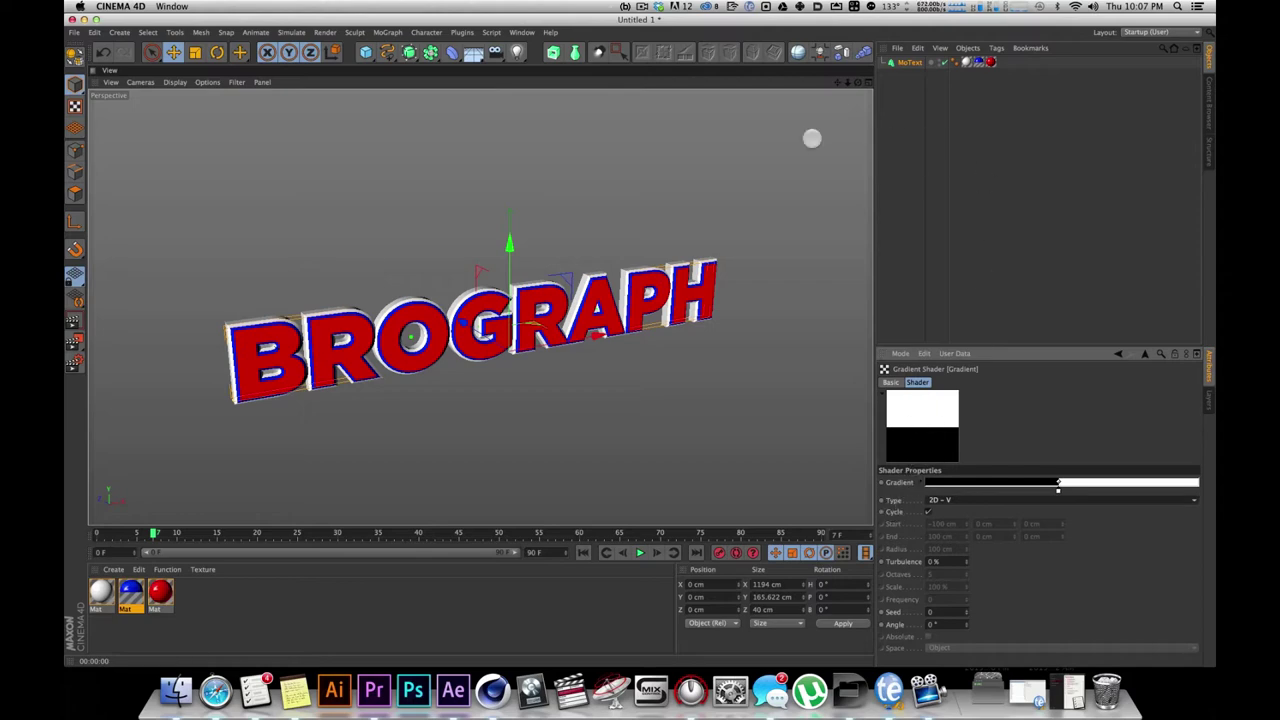
pyautogui.press('2')
pyautogui.moveTo(539, 185); pyautogui.dragTo(609, 153)
pyautogui.keyDown('alt'); pyautogui.moveTo(676, 271); pyautogui.dragTo(514, 303); pyautogui.keyUp('alt')
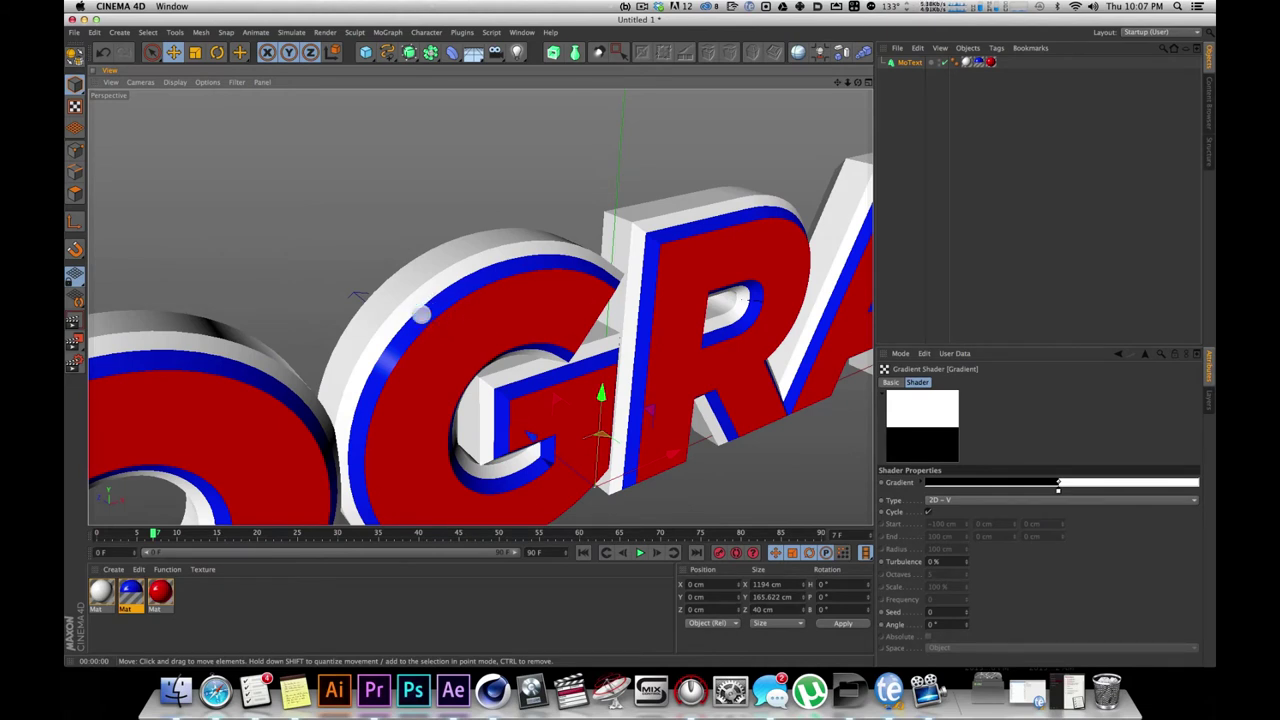
# Duplicate the blue material and make the copy black by lowering its color brightness fully
pyautogui.click(251, 606)
pyautogui.click(135, 592)
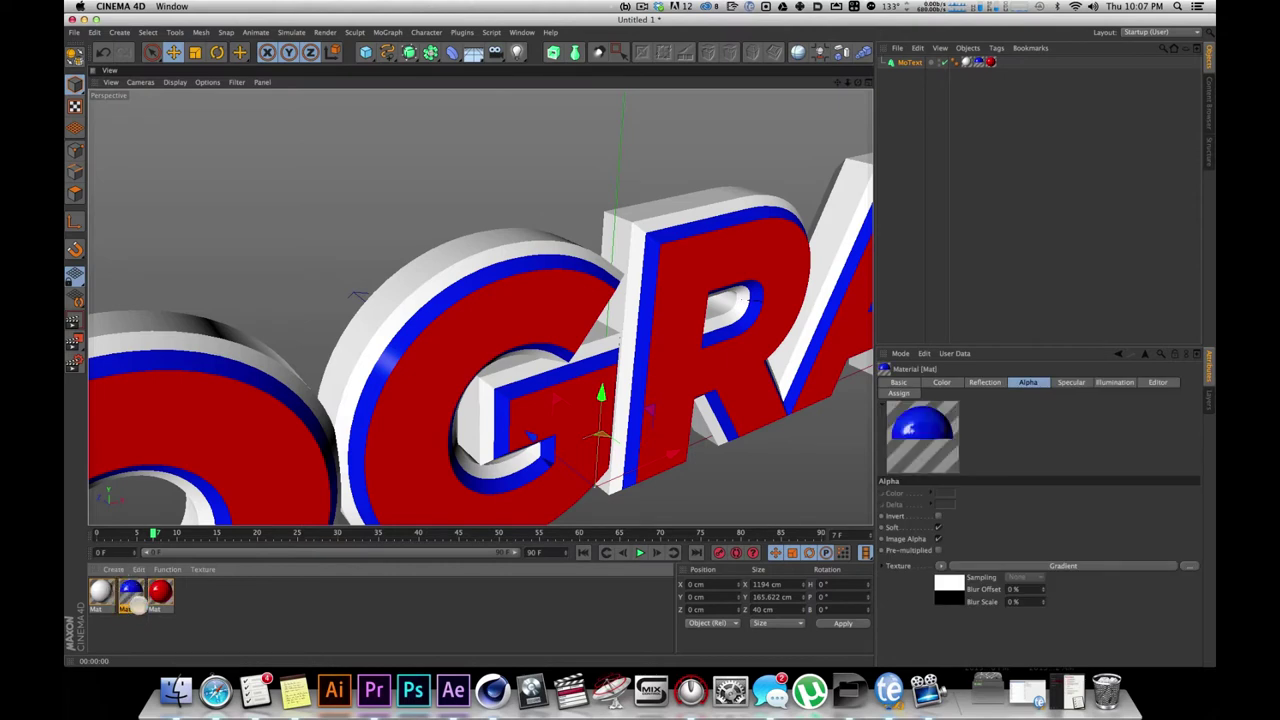
pyautogui.click(155, 626)
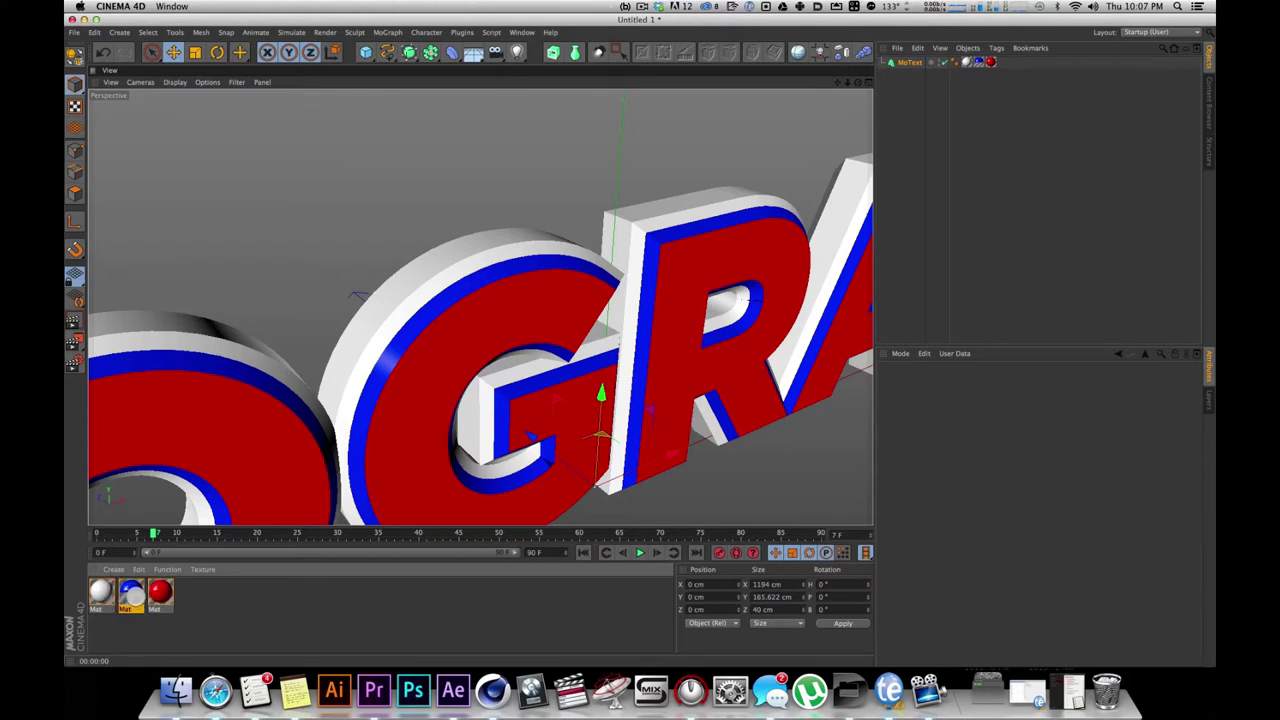
pyautogui.click(131, 592)
pyautogui.press('super+v')
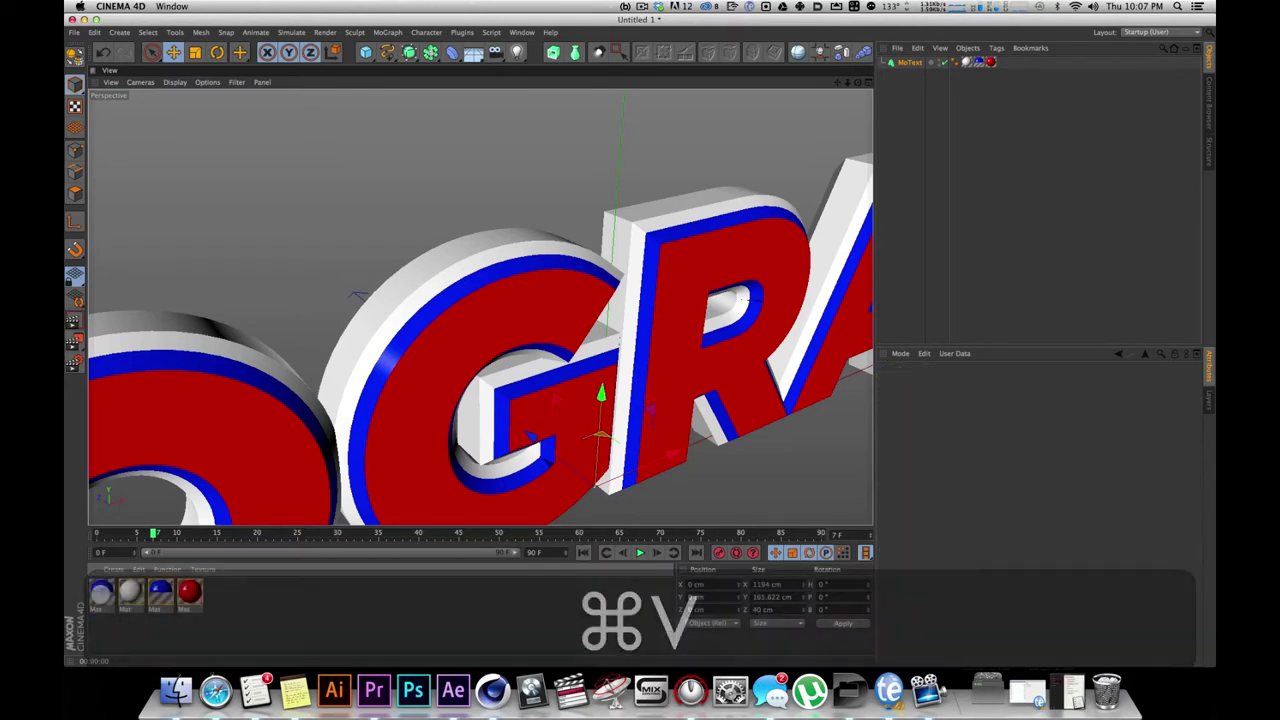
pyautogui.click(101, 592)
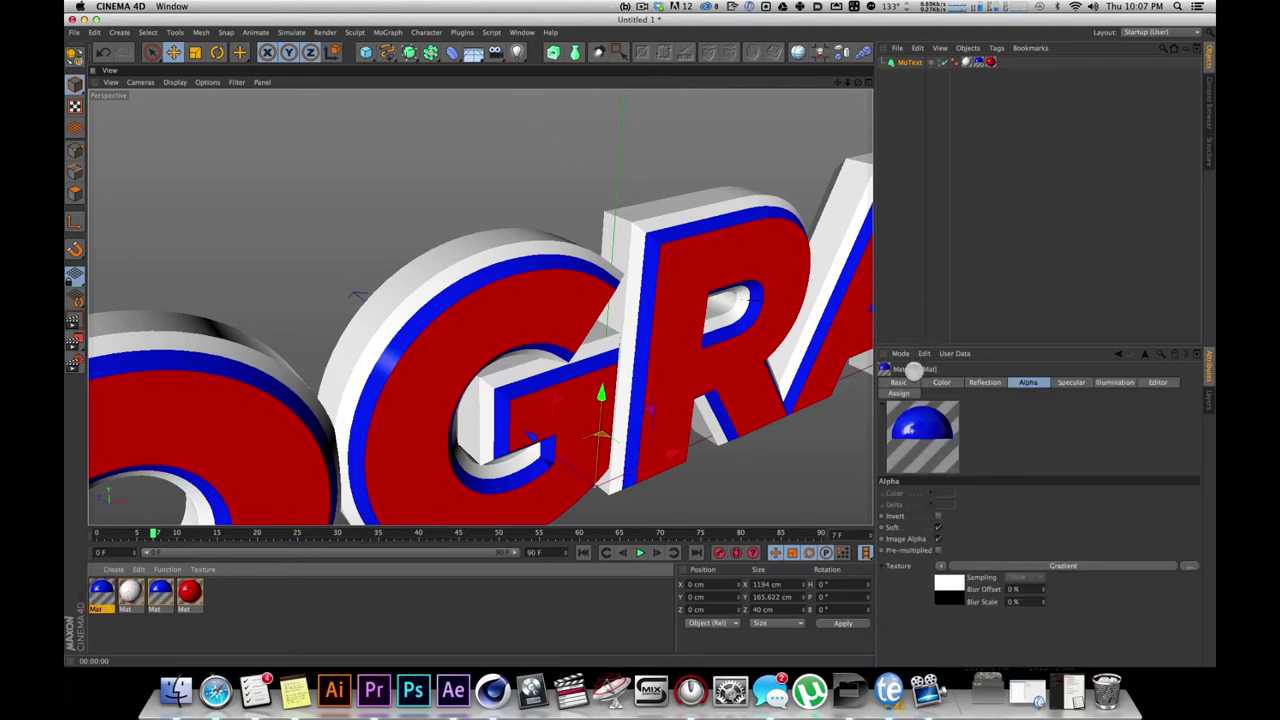
pyautogui.click(941, 382)
pyautogui.moveTo(1022, 521); pyautogui.dragTo(998, 521)
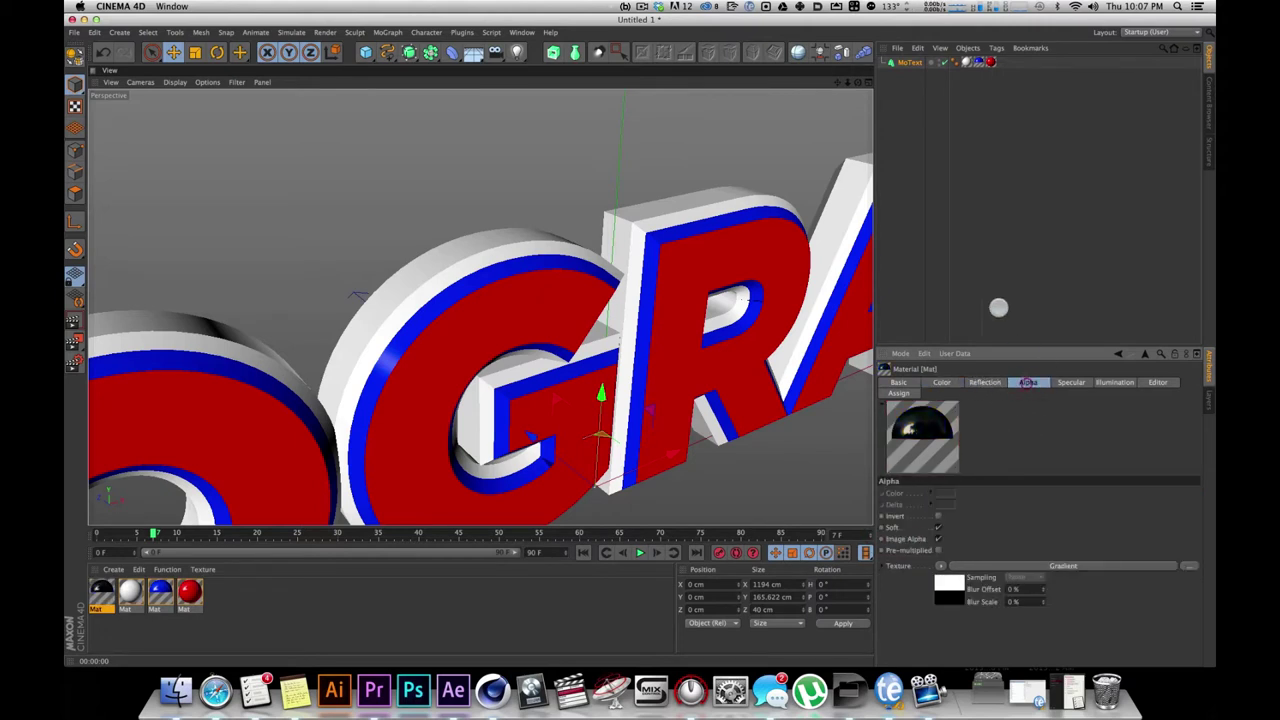
# Invert the gradient alpha of the black material so it covers the opposite half of the bevel
pyautogui.click(948, 580)
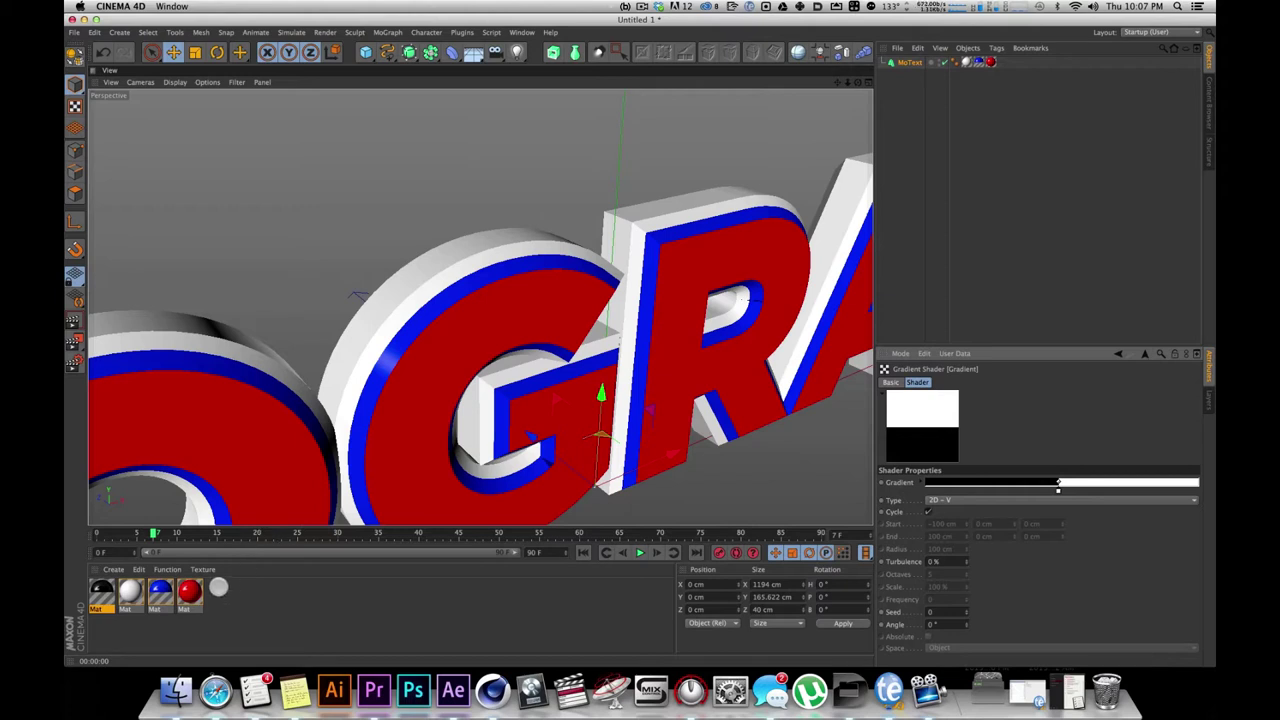
pyautogui.click(110, 592)
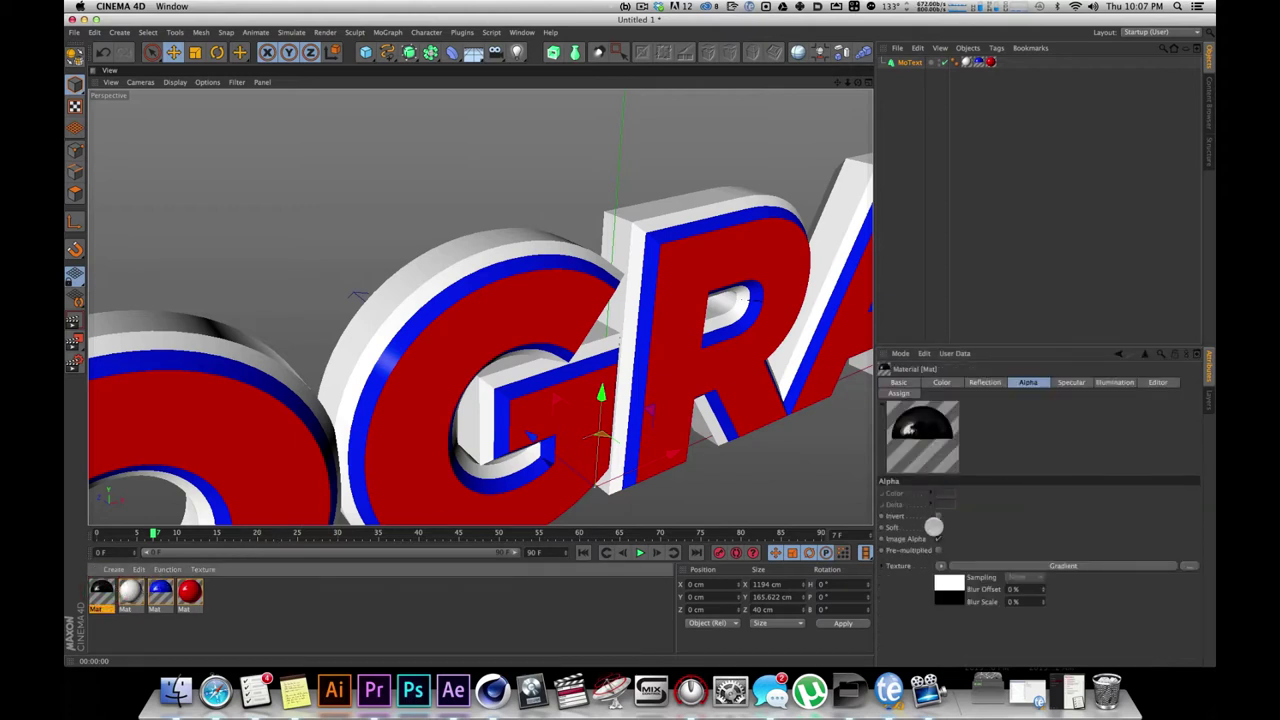
pyautogui.click(937, 516)
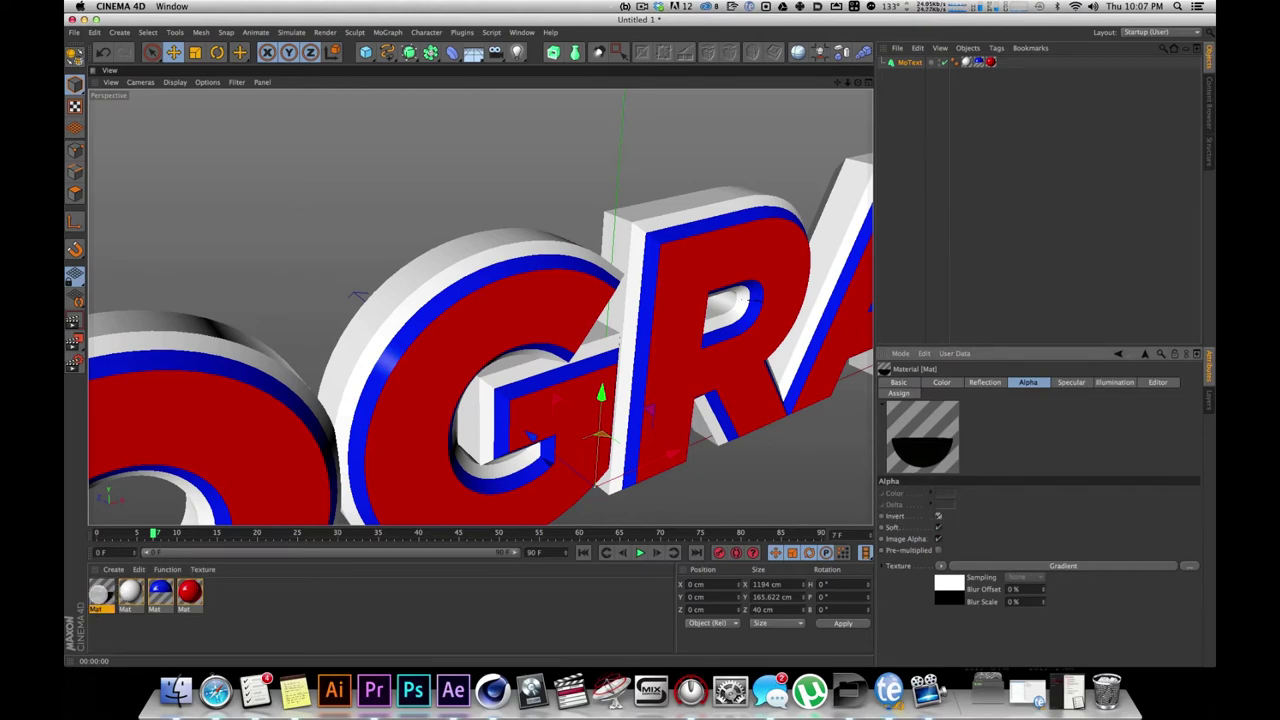
# Apply the black material to the MoText object and restrict its texture tag to the front bevel with selection R1
pyautogui.click(98, 597)
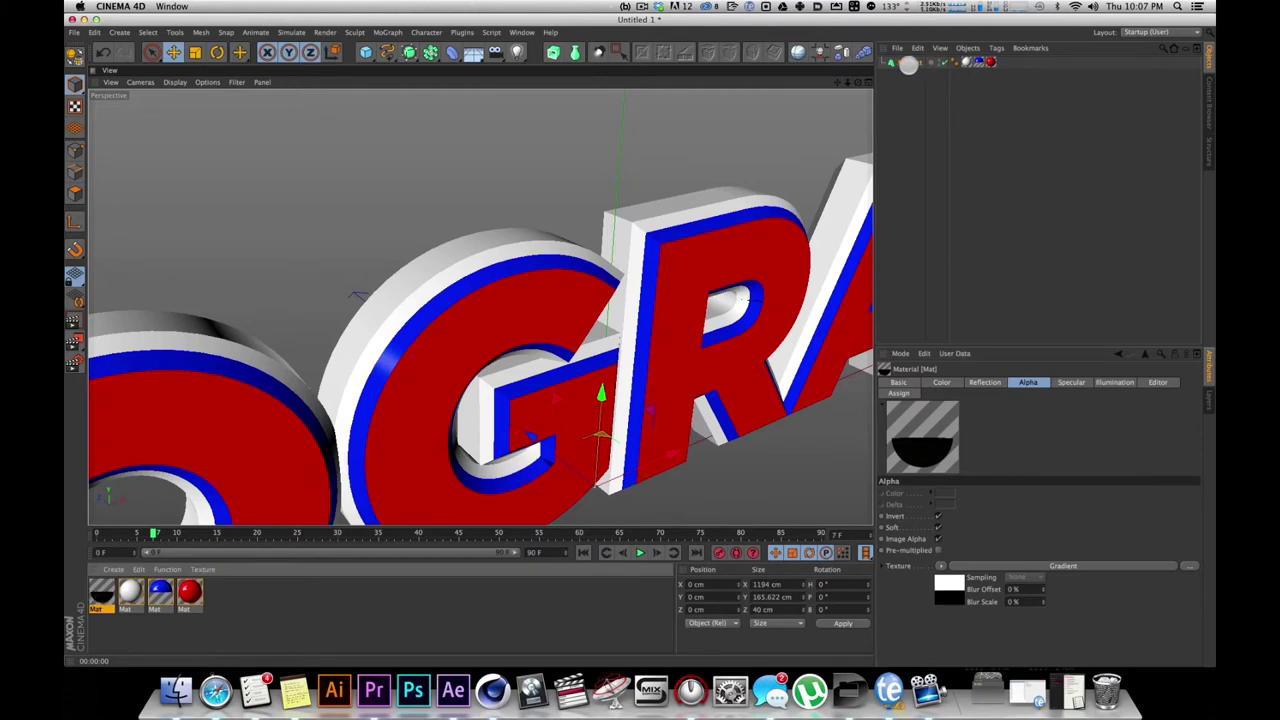
pyautogui.moveTo(907, 63); pyautogui.dragTo(907, 63)
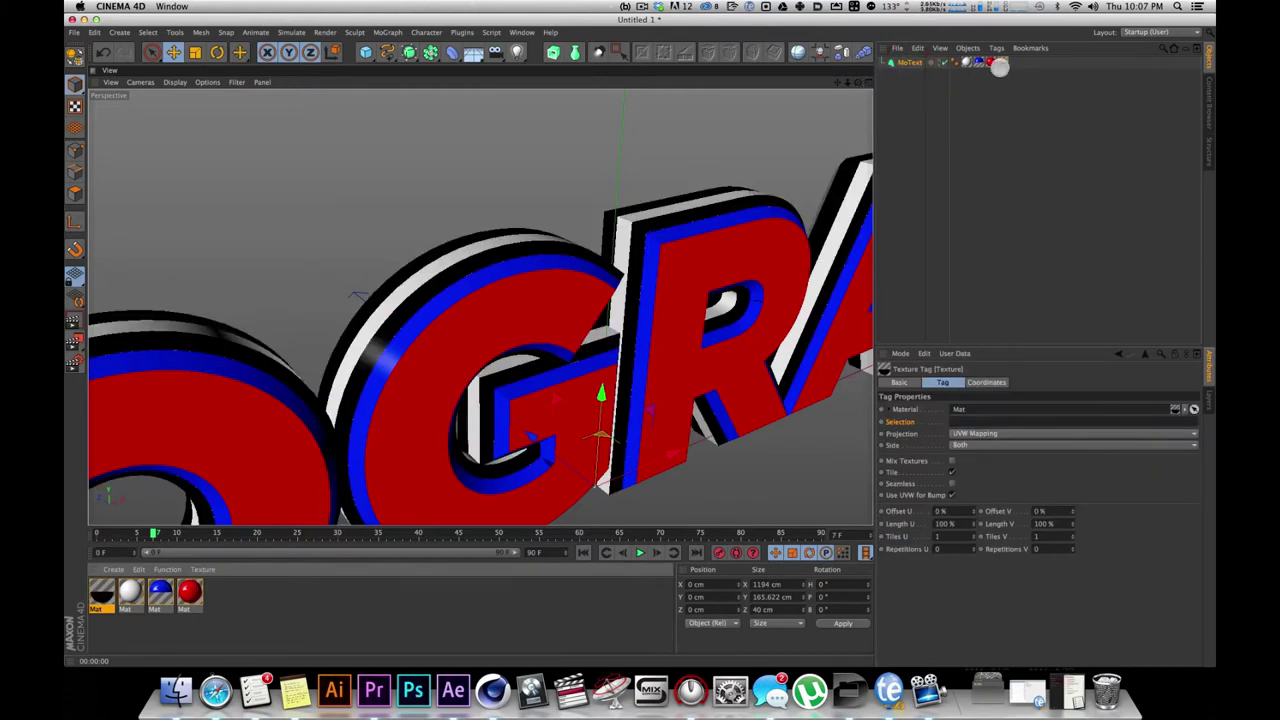
pyautogui.click(1010, 62)
pyautogui.click(1005, 62)
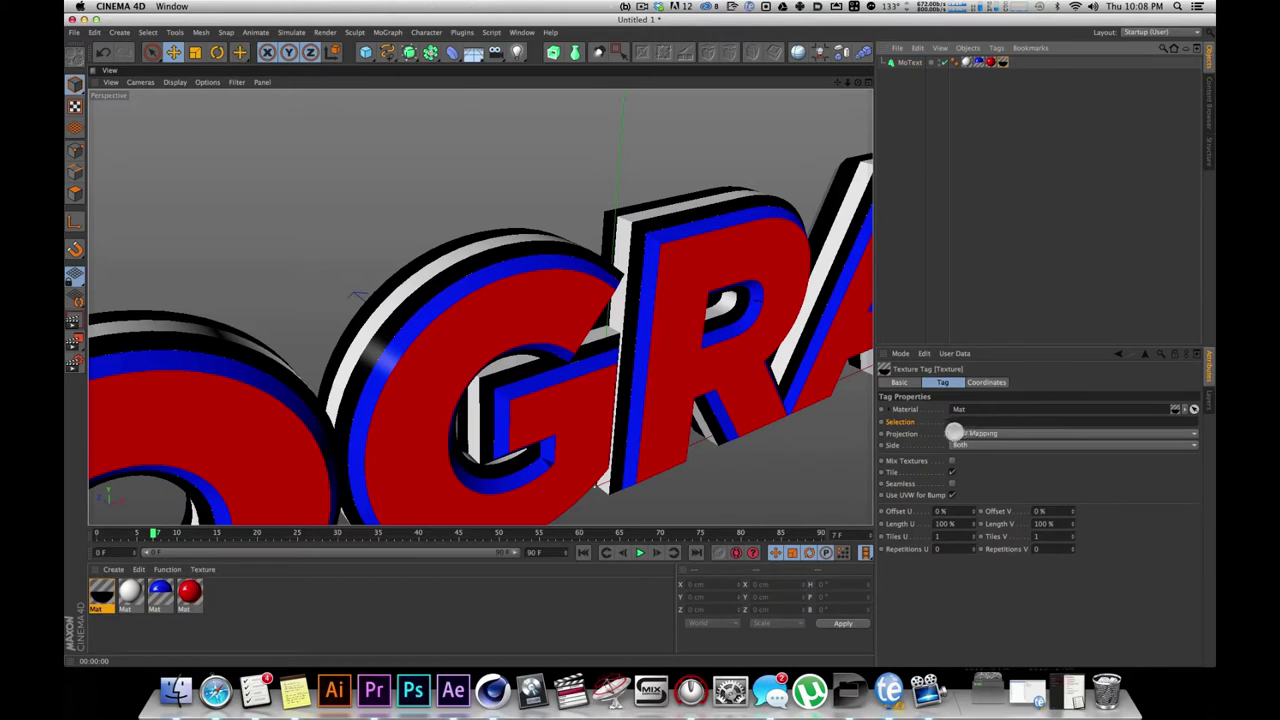
pyautogui.click(970, 420)
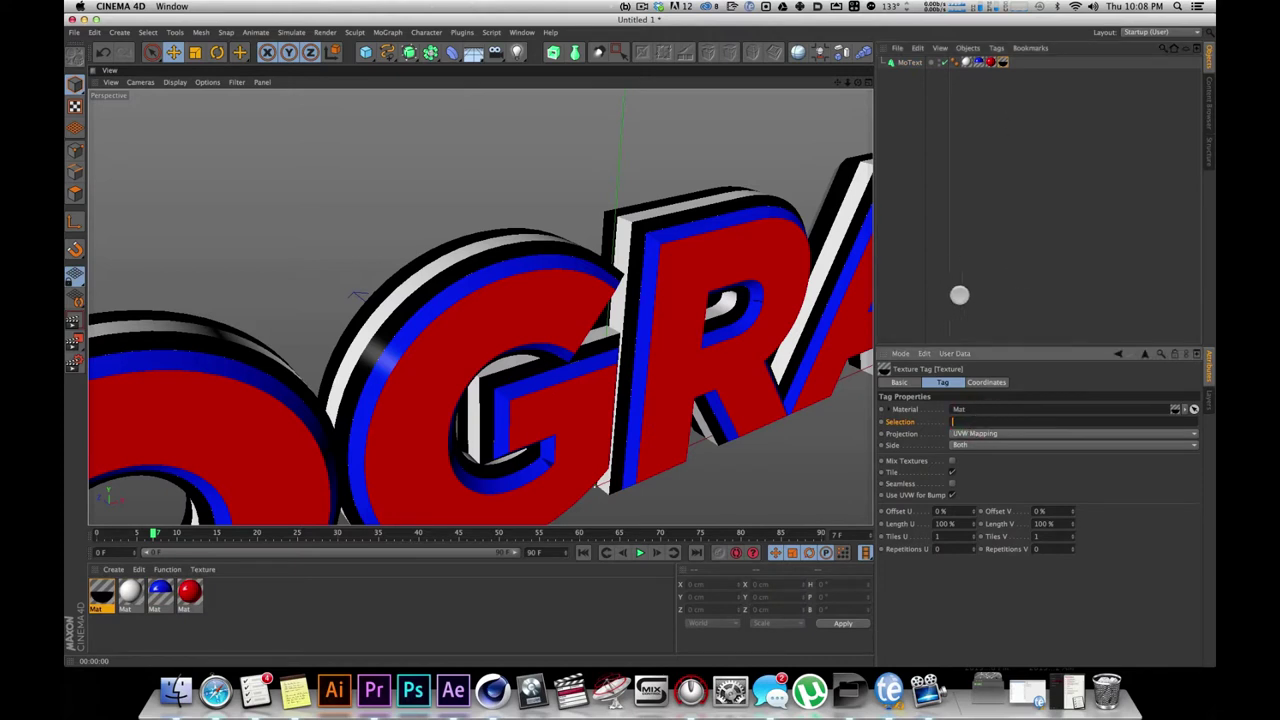
pyautogui.write('r')
pyautogui.press('Tab')
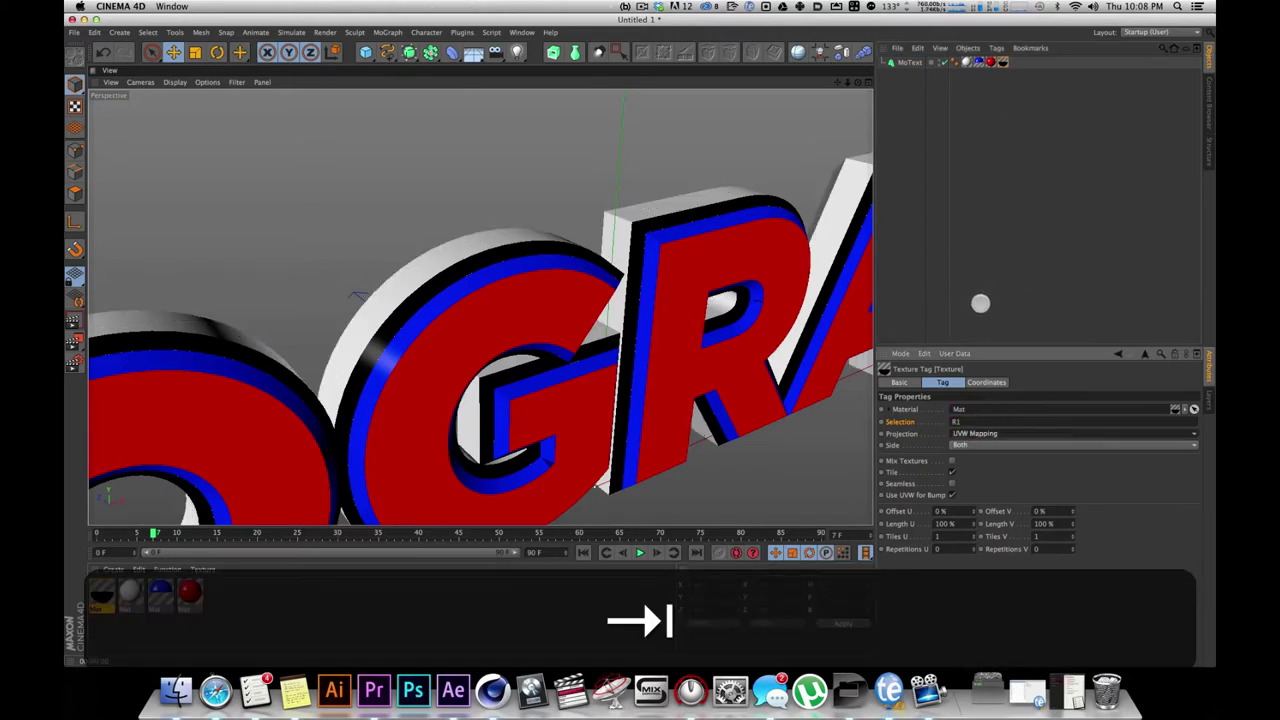
pyautogui.keyDown('alt'); pyautogui.moveTo(617, 333); pyautogui.dragTo(563, 329); pyautogui.keyUp('alt')
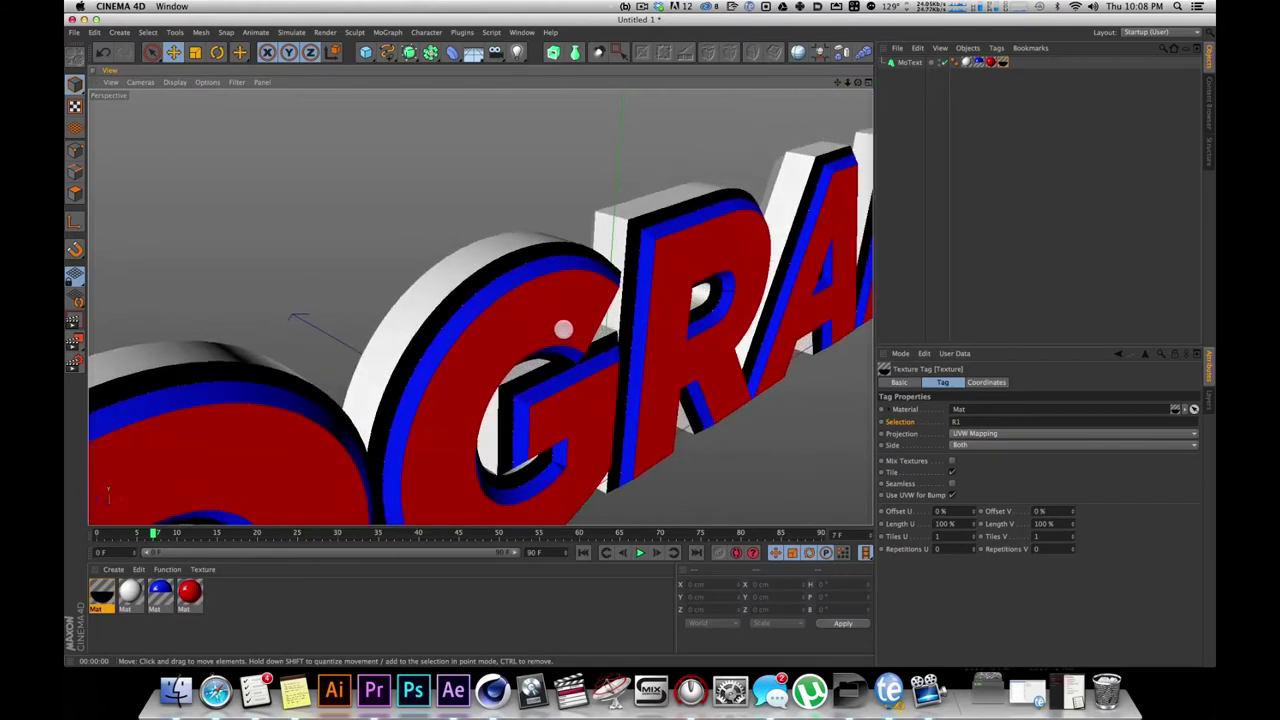
# Render the angled close-up of the letters and examine the black and blue bevel stripes, then the whole text from the front
pyautogui.press('super+r')
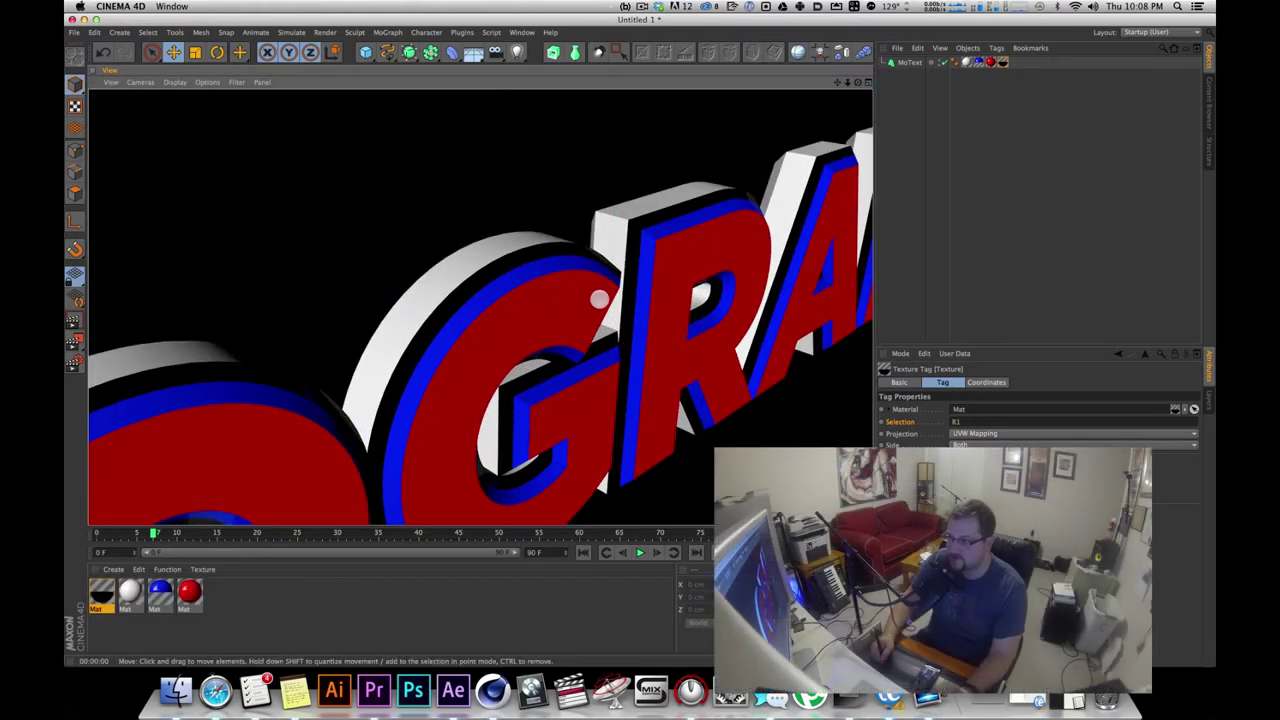
pyautogui.press('2')
pyautogui.moveTo(668, 325); pyautogui.dragTo(557, 397)
pyautogui.keyDown('alt'); pyautogui.moveTo(508, 334); pyautogui.dragTo(629, 405); pyautogui.keyUp('alt')
pyautogui.press('2')
pyautogui.moveTo(648, 331); pyautogui.dragTo(554, 388)
pyautogui.press('1')
pyautogui.moveTo(634, 397); pyautogui.dragTo(616, 295)
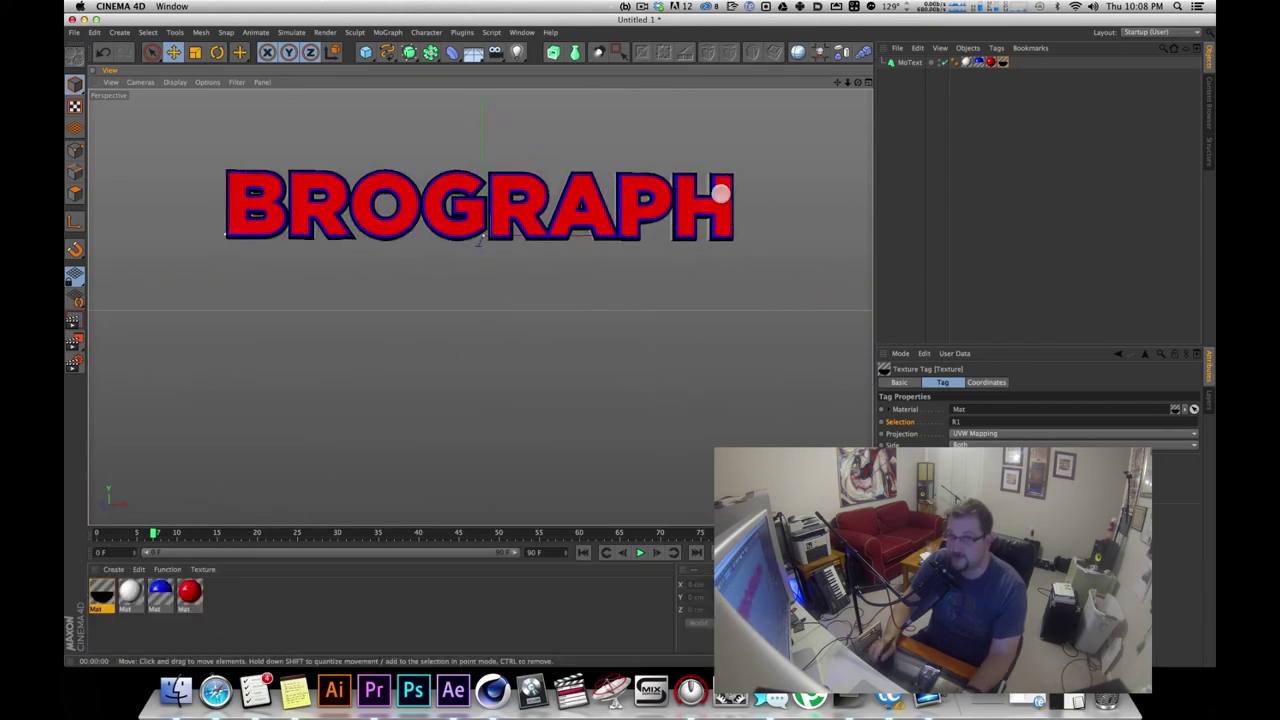
pyautogui.keyDown('alt'); pyautogui.moveTo(614, 236); pyautogui.dragTo(620, 223); pyautogui.keyUp('alt')
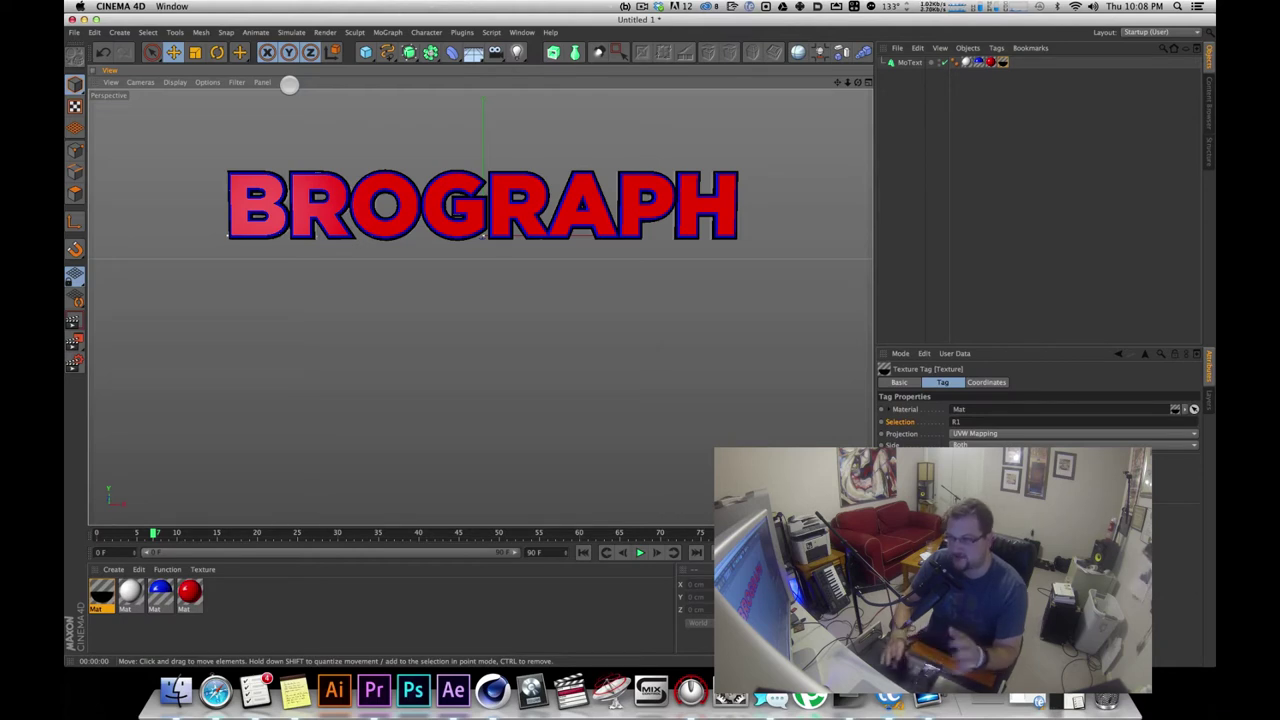
# Clear the selection and render a head-on close-up of the O, G and R faces
pyautogui.press('s')
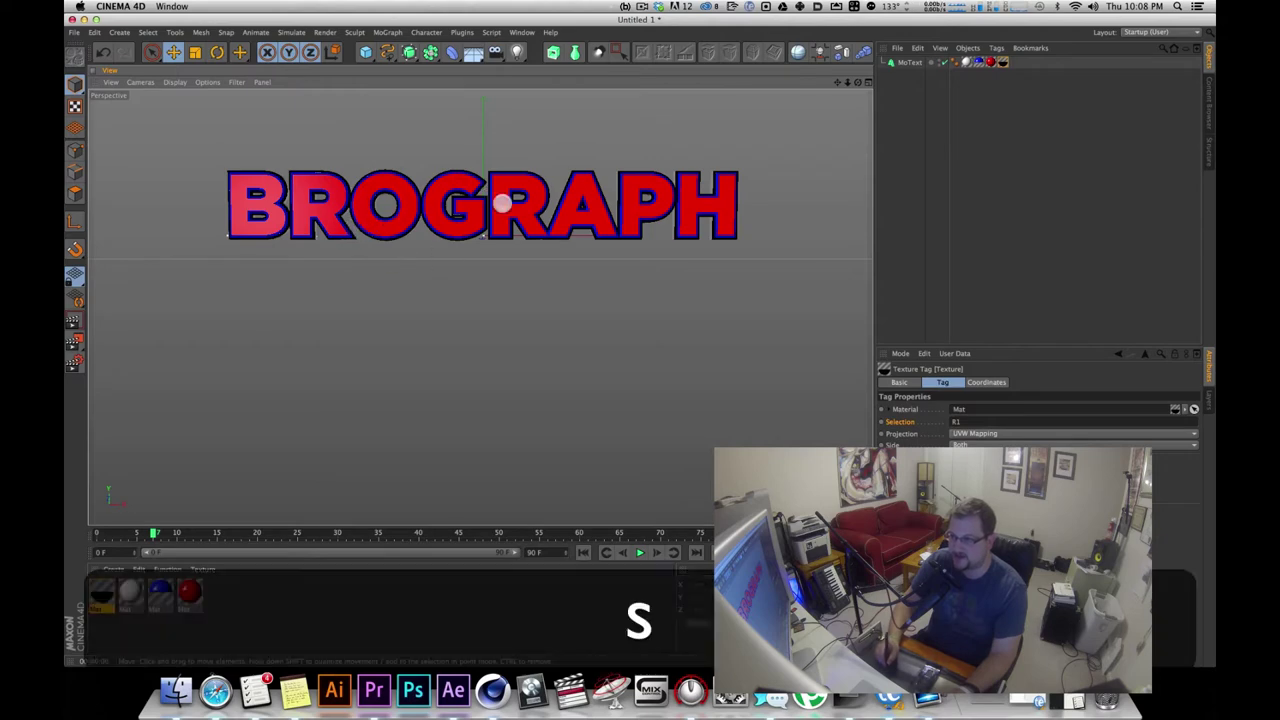
pyautogui.click(929, 191)
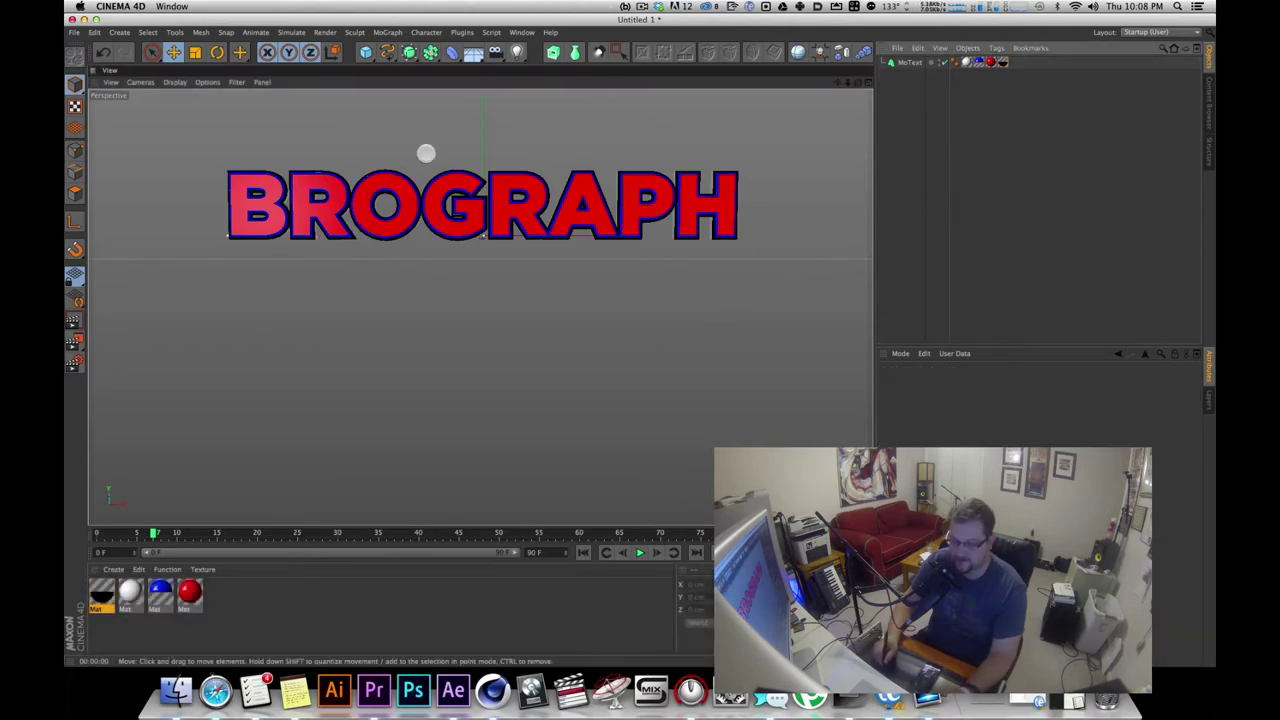
pyautogui.press('2')
pyautogui.moveTo(423, 211); pyautogui.dragTo(563, 303)
pyautogui.press('super+r')
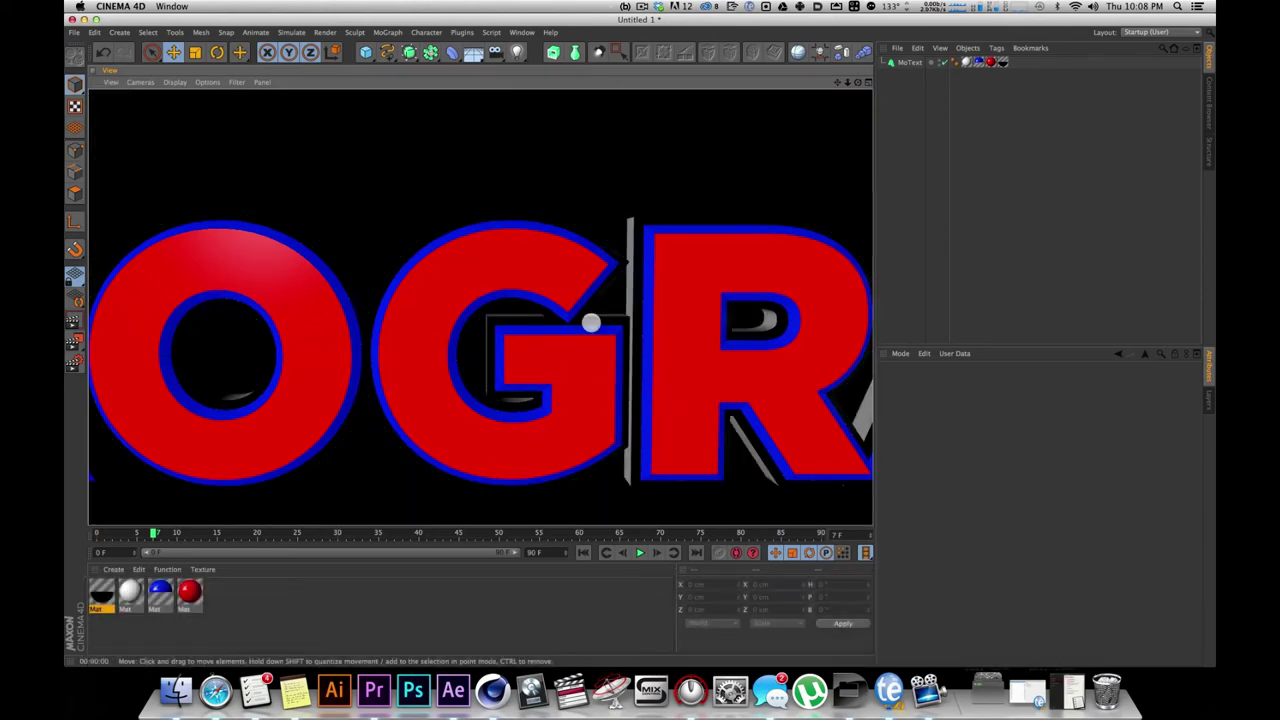
# Inspect the bevel stripes and white sides of the letters from an angle and compare them with the frontal appearance
pyautogui.press('2')
pyautogui.moveTo(709, 246); pyautogui.dragTo(617, 334)
pyautogui.keyDown('alt'); pyautogui.moveTo(691, 269); pyautogui.dragTo(458, 534); pyautogui.keyUp('alt')
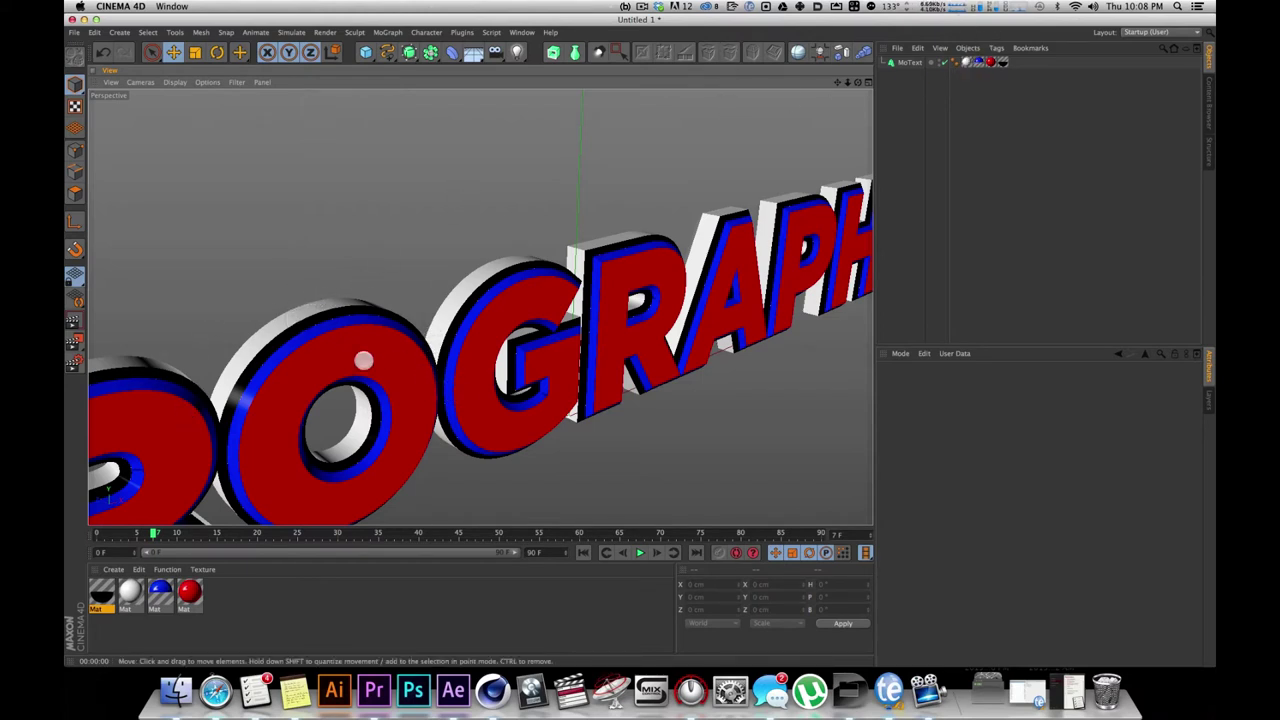
pyautogui.press('2')
pyautogui.moveTo(565, 276); pyautogui.dragTo(460, 364)
pyautogui.keyDown('alt'); pyautogui.moveTo(387, 312); pyautogui.dragTo(449, 306); pyautogui.keyUp('alt')
pyautogui.press('1')
pyautogui.moveTo(434, 383); pyautogui.dragTo(490, 278)
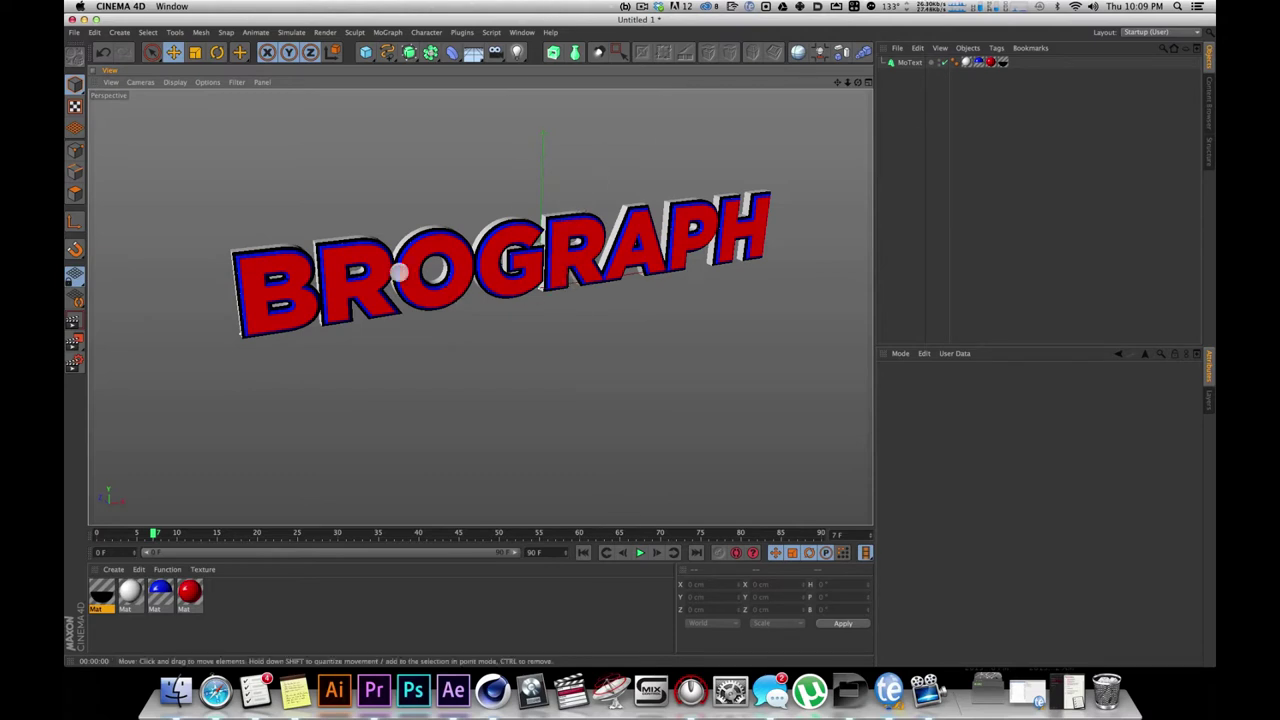
pyautogui.keyDown('alt'); pyautogui.moveTo(618, 282); pyautogui.dragTo(596, 322); pyautogui.keyUp('alt')
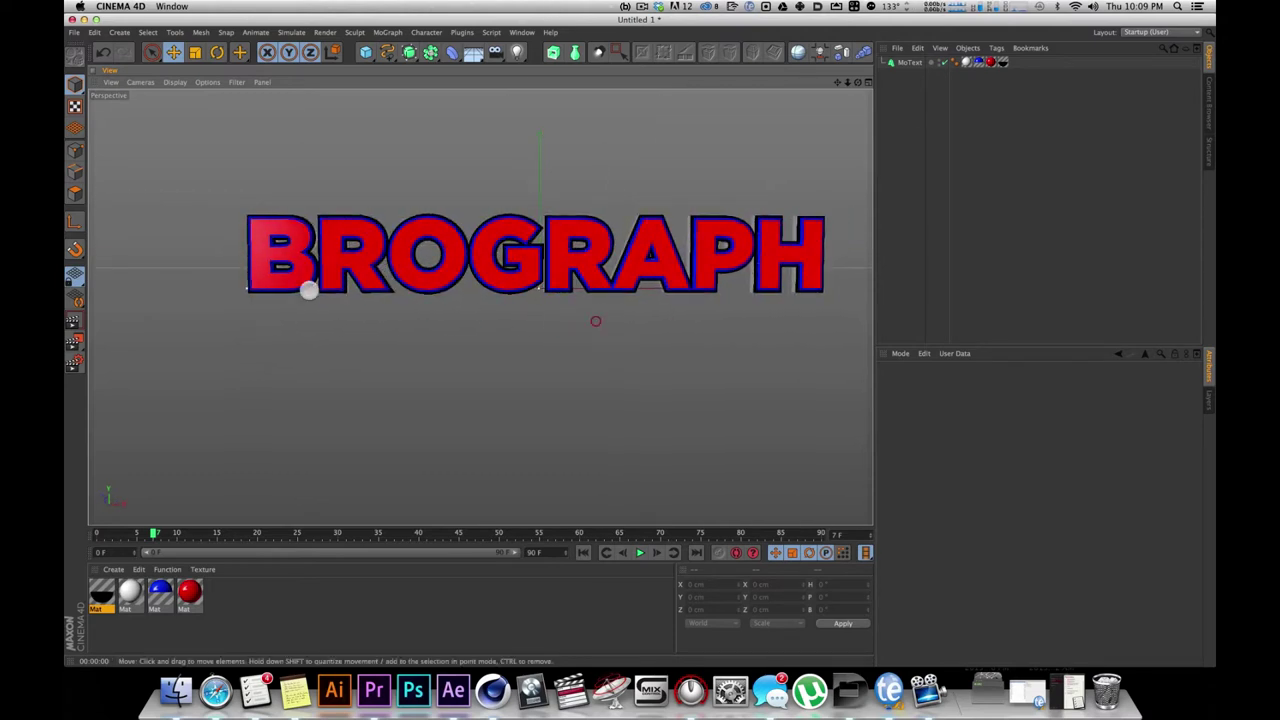
# Add a camera from a frontal view of the whole text, record its keyframe at frame 82, and return to frame 0
pyautogui.moveTo(640, 253); pyautogui.dragTo(618, 221)
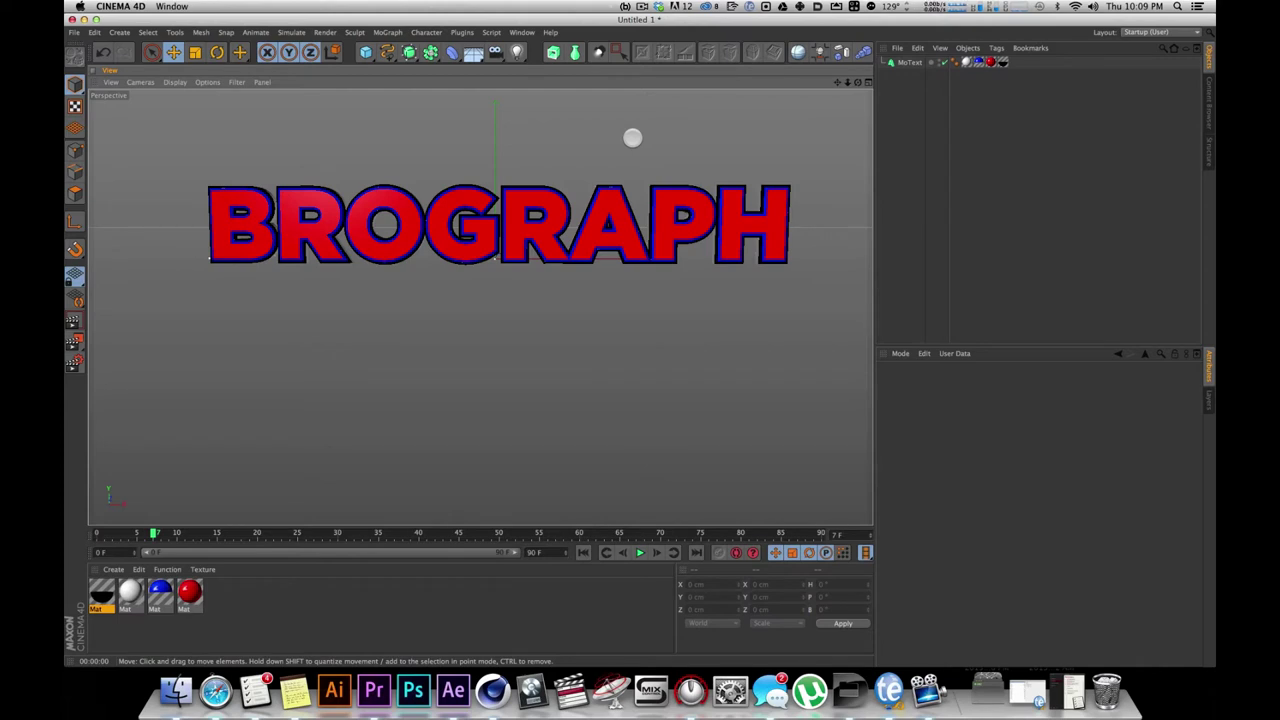
pyautogui.keyDown('alt'); pyautogui.moveTo(460, 241); pyautogui.dragTo(460, 251); pyautogui.keyUp('alt')
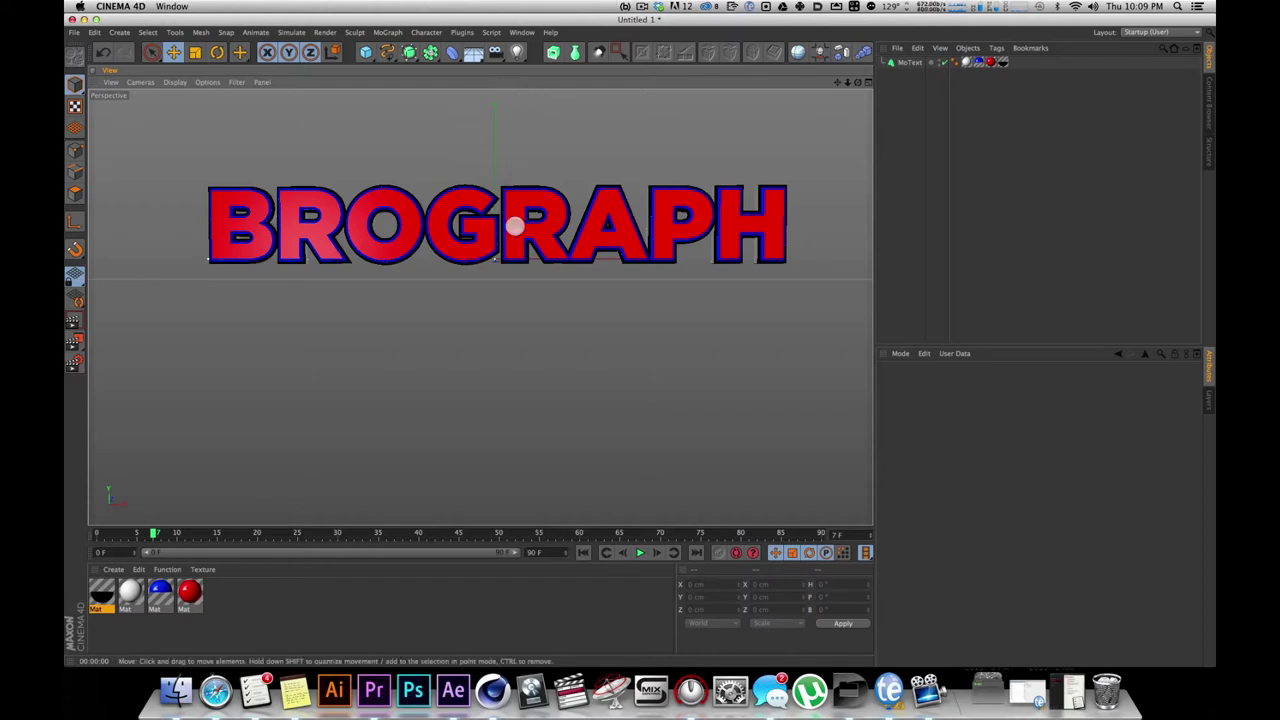
pyautogui.press('1')
pyautogui.moveTo(556, 215); pyautogui.dragTo(550, 212)
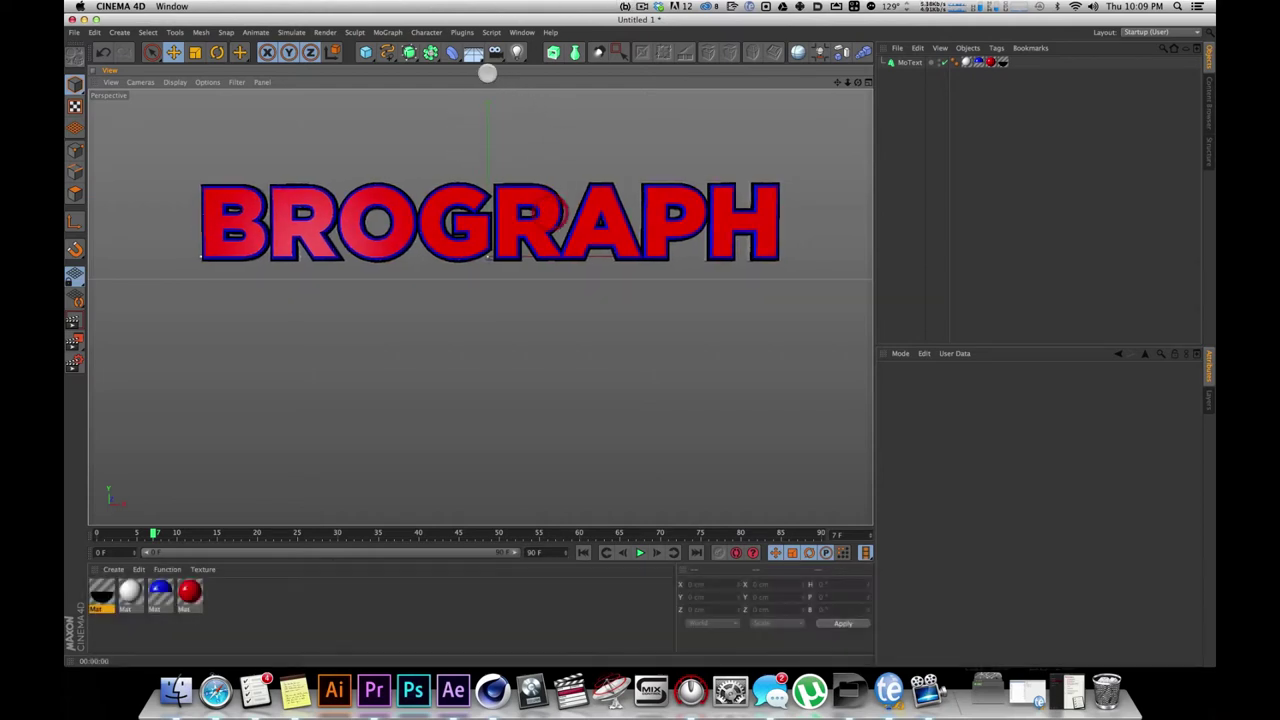
pyautogui.click(493, 53)
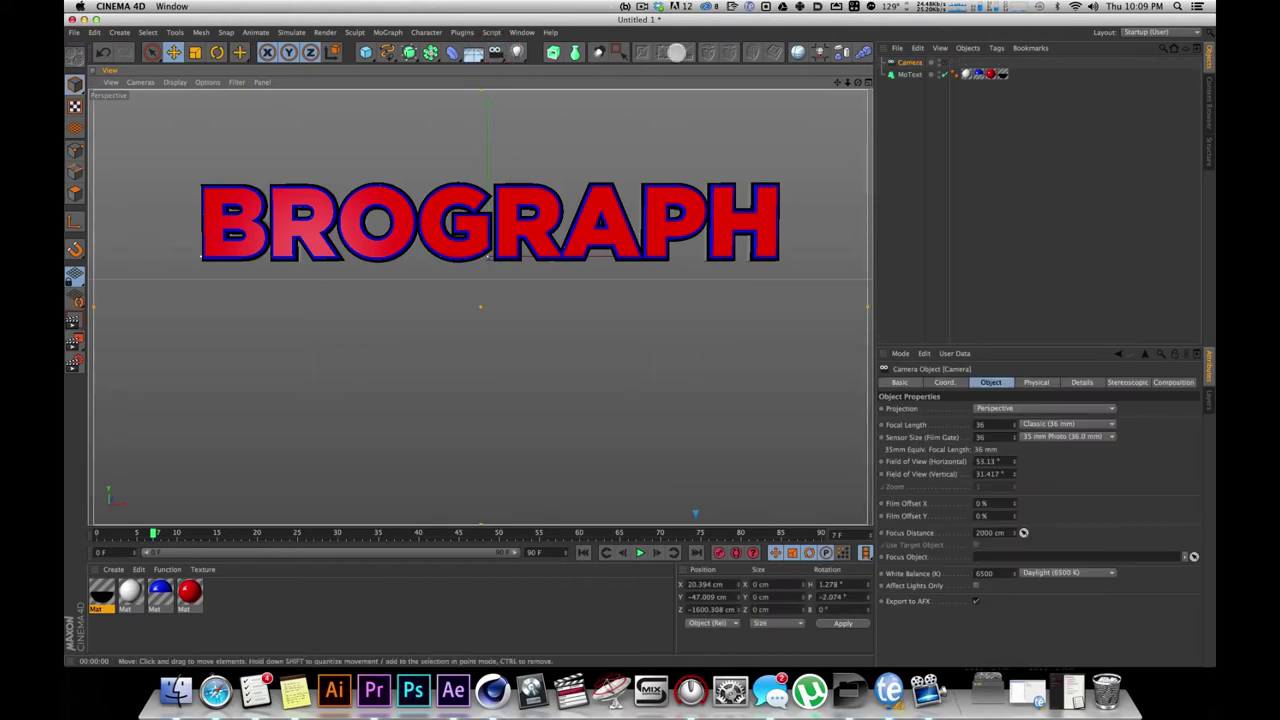
pyautogui.moveTo(146, 533); pyautogui.dragTo(82, 522)
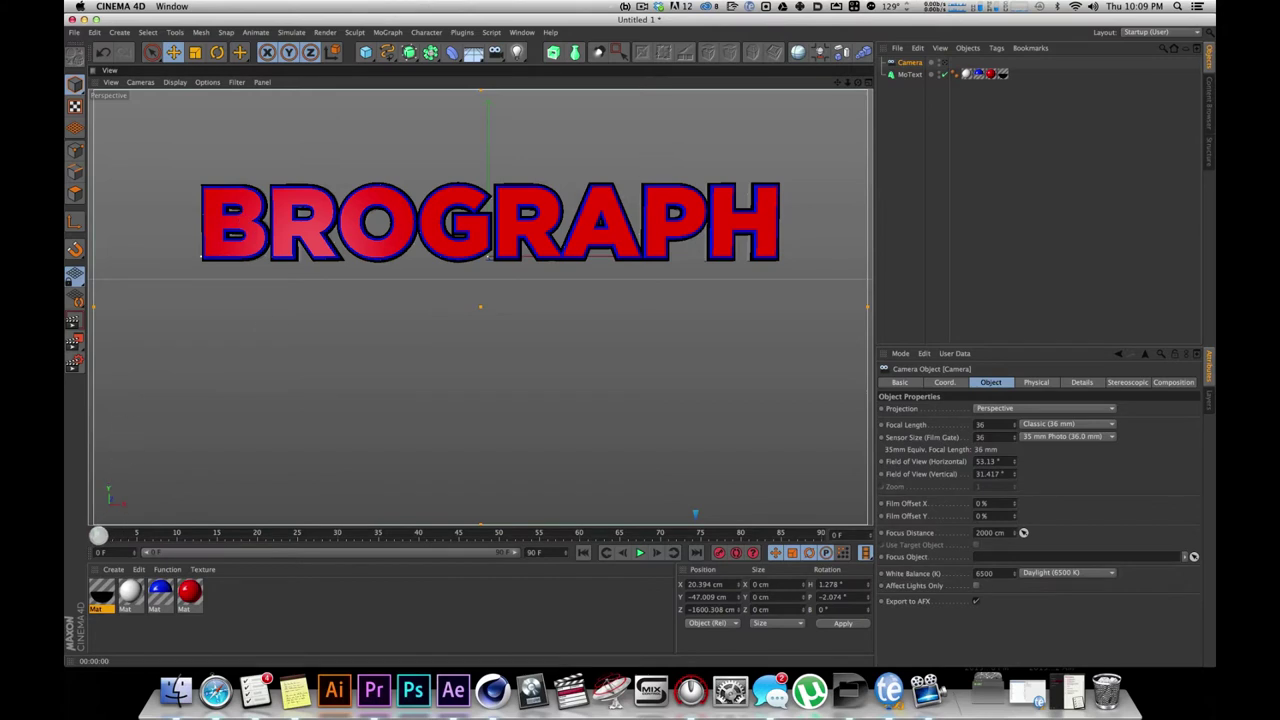
pyautogui.moveTo(100, 531); pyautogui.dragTo(760, 530)
pyautogui.click(716, 553)
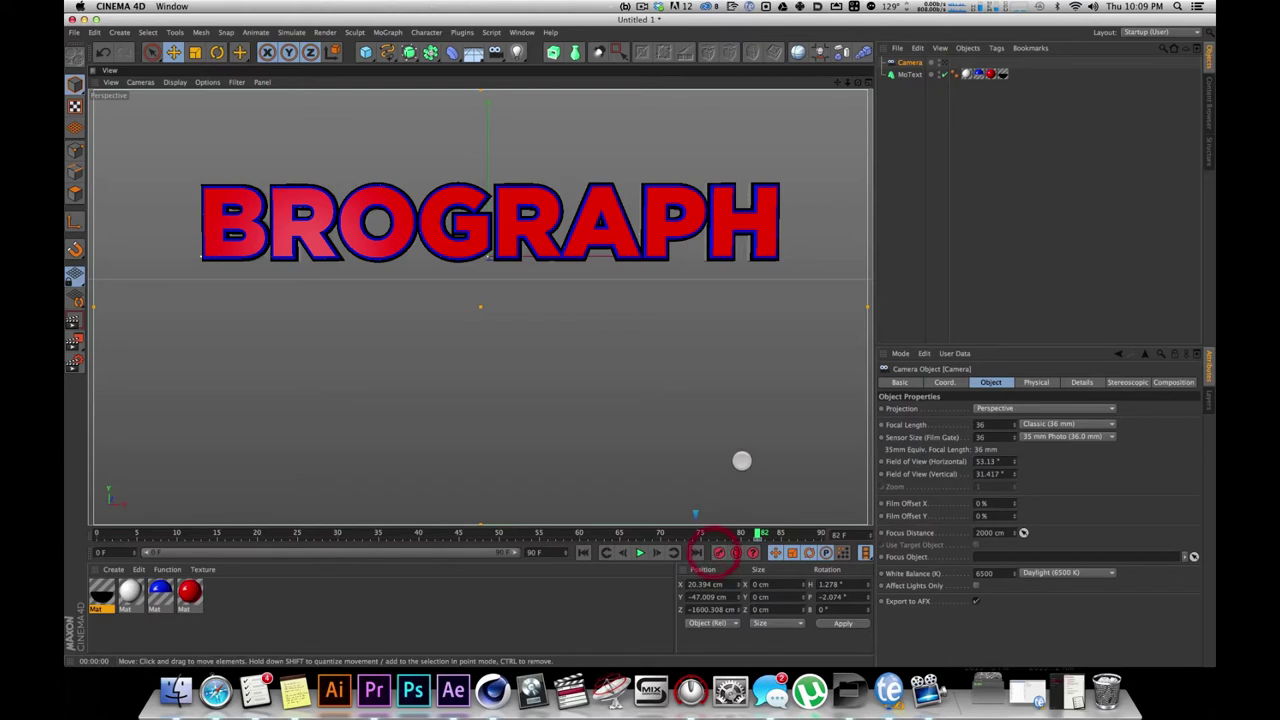
pyautogui.moveTo(752, 531); pyautogui.dragTo(100, 533)
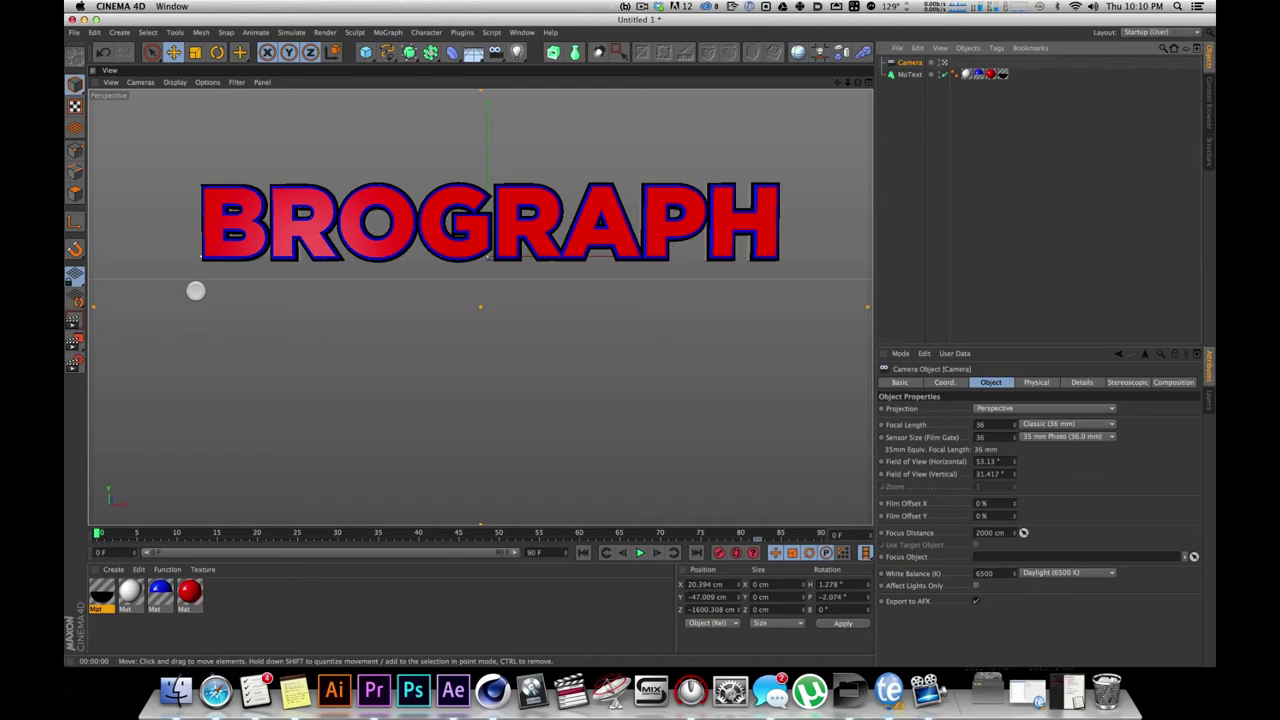
# Set the red material's reflection brightness to 100% and render the view to check it
pyautogui.click(250, 615)
pyautogui.click(190, 592)
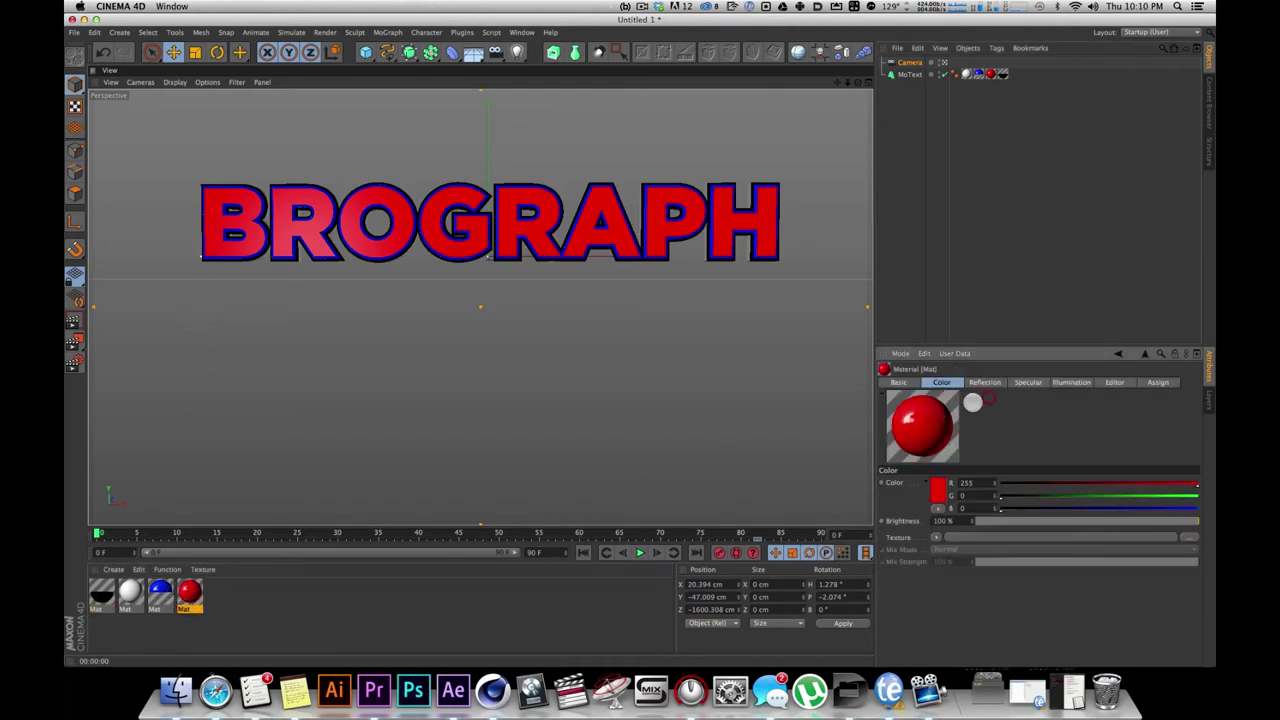
pyautogui.click(984, 382)
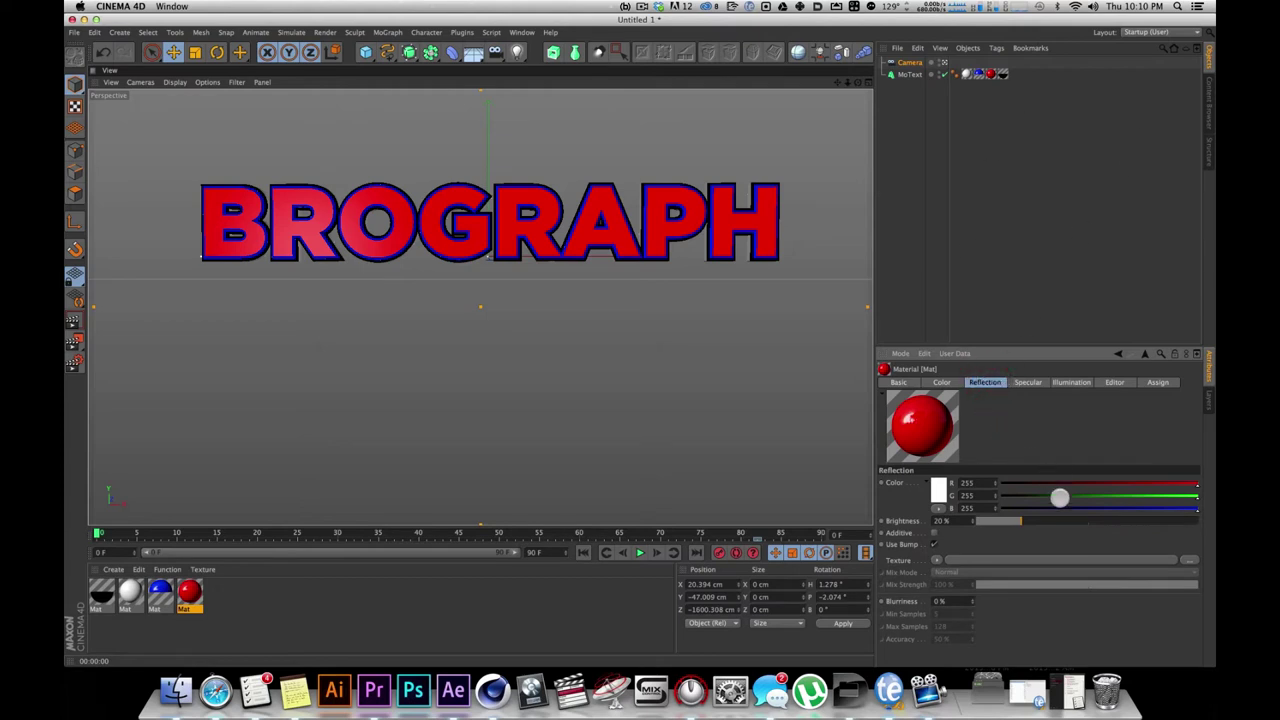
pyautogui.moveTo(1014, 520); pyautogui.dragTo(1198, 520)
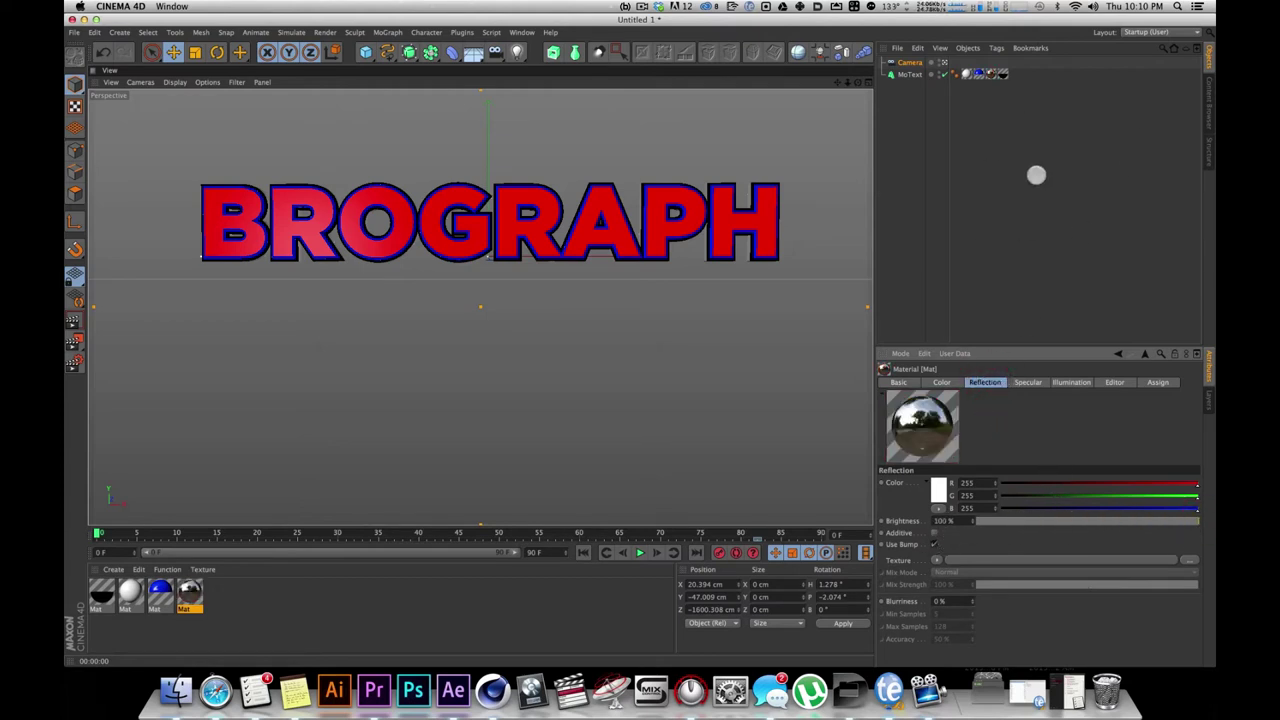
pyautogui.press('super+r')
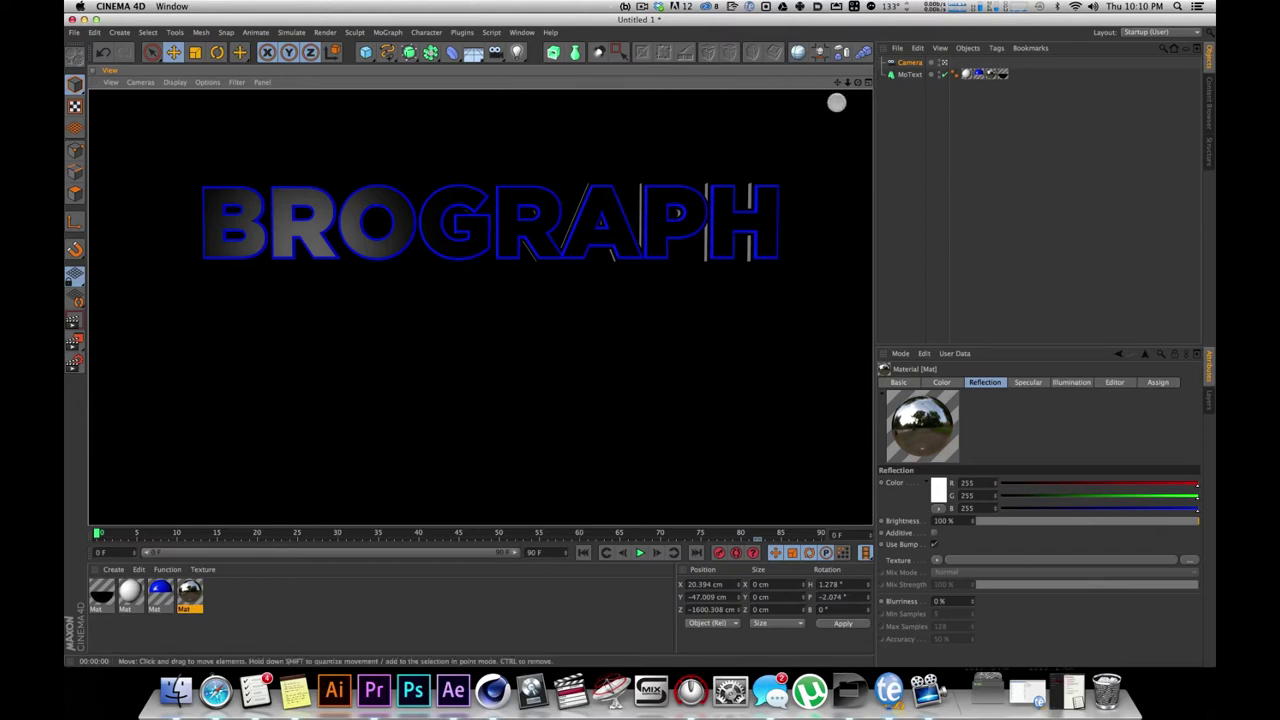
# Add a Sky object to the scene
pyautogui.click(797, 52)
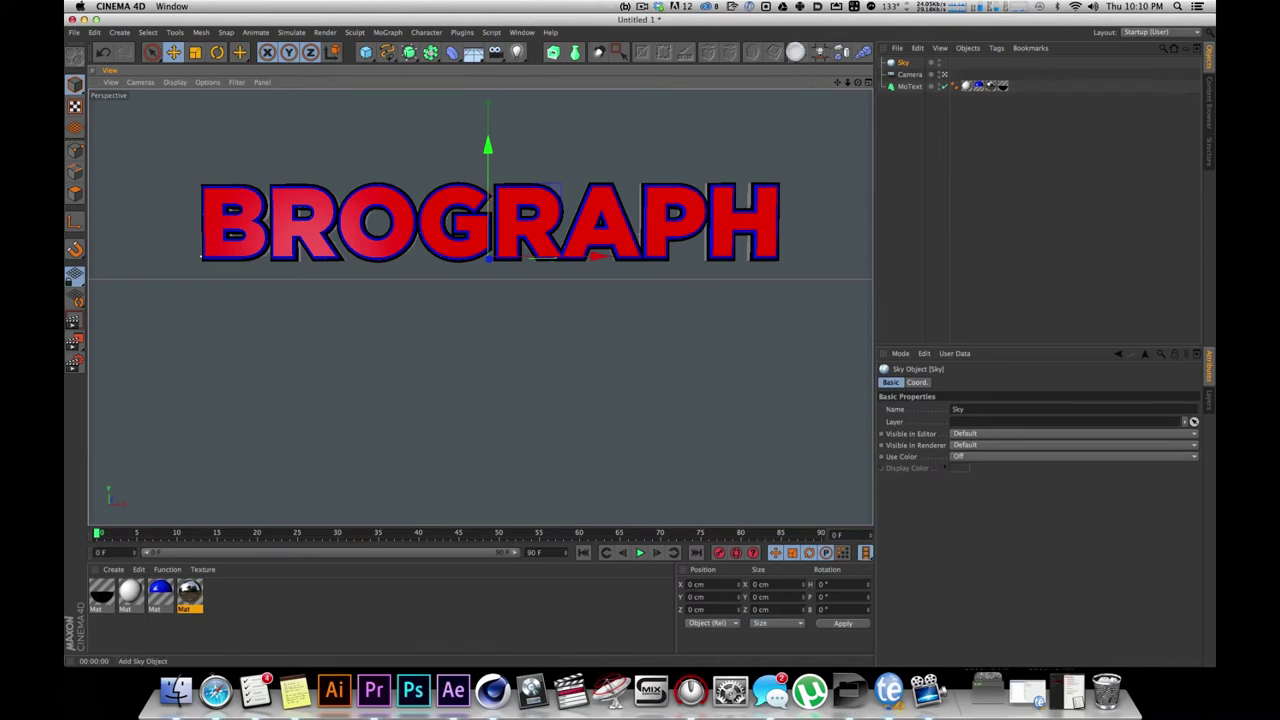
pyautogui.click(470, 52)
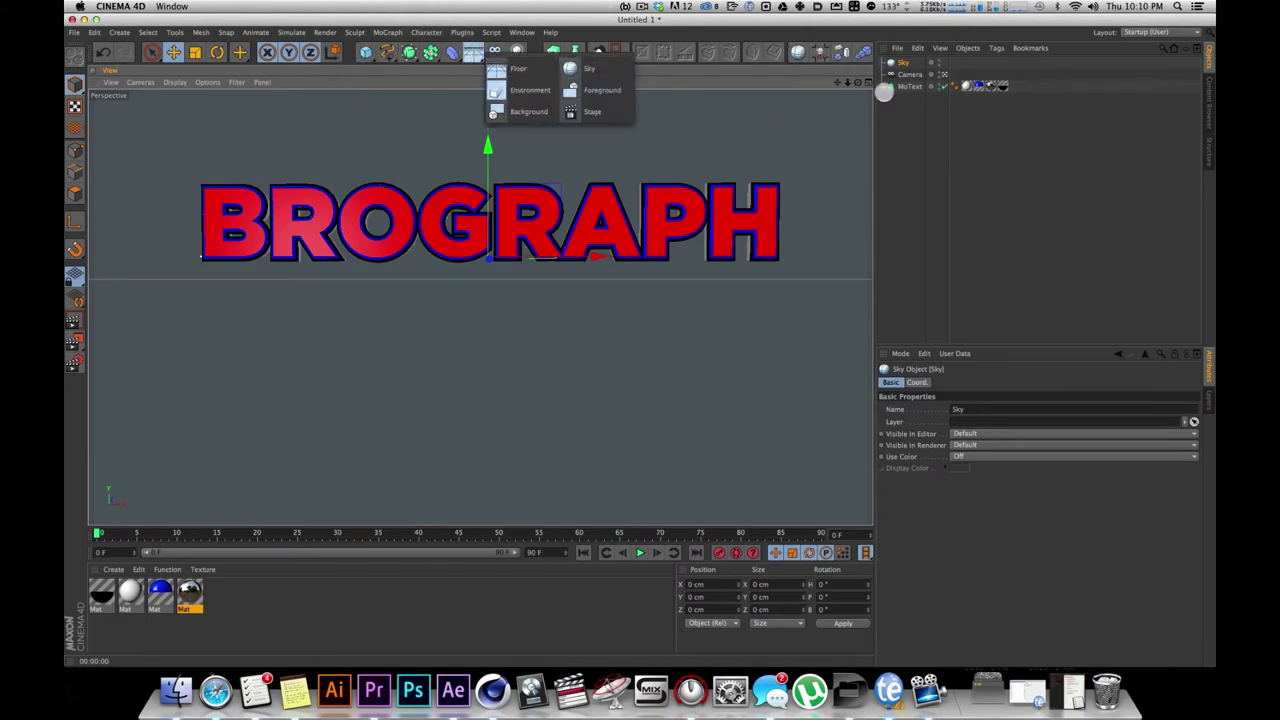
pyautogui.click(1061, 183)
# Search the Content Browser for hdri
pyautogui.click(1207, 97)
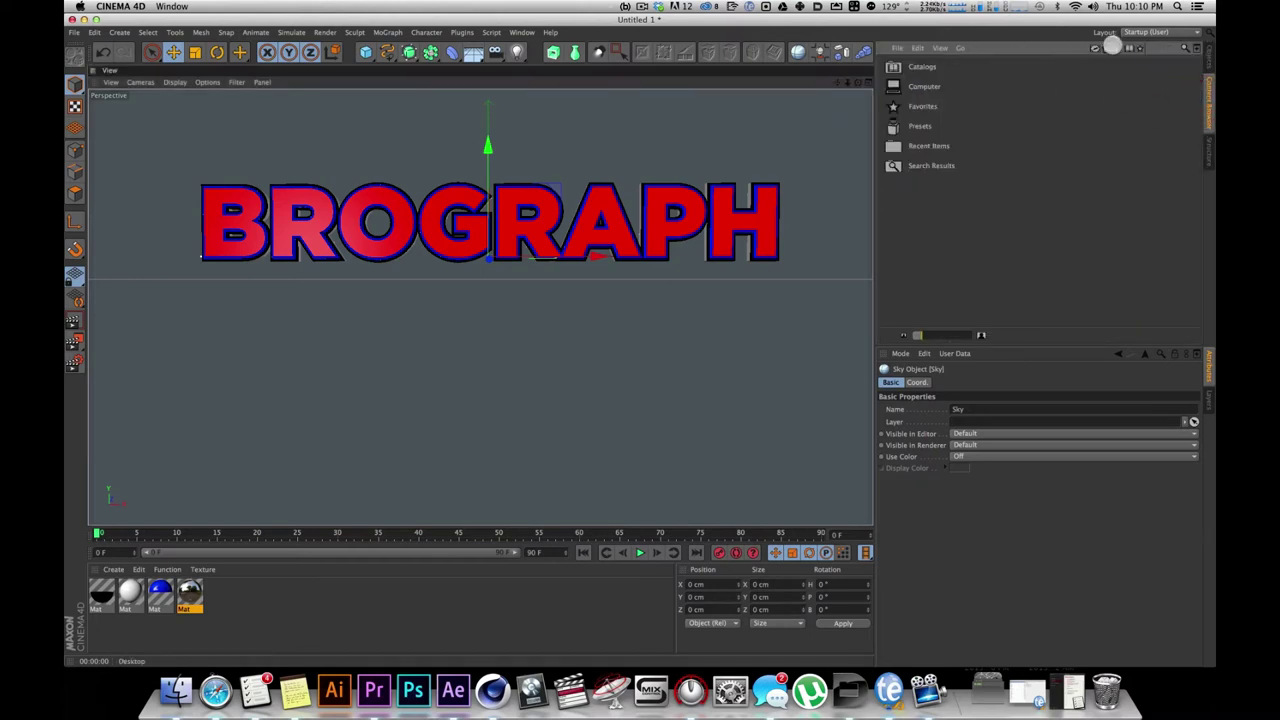
pyautogui.click(1185, 49)
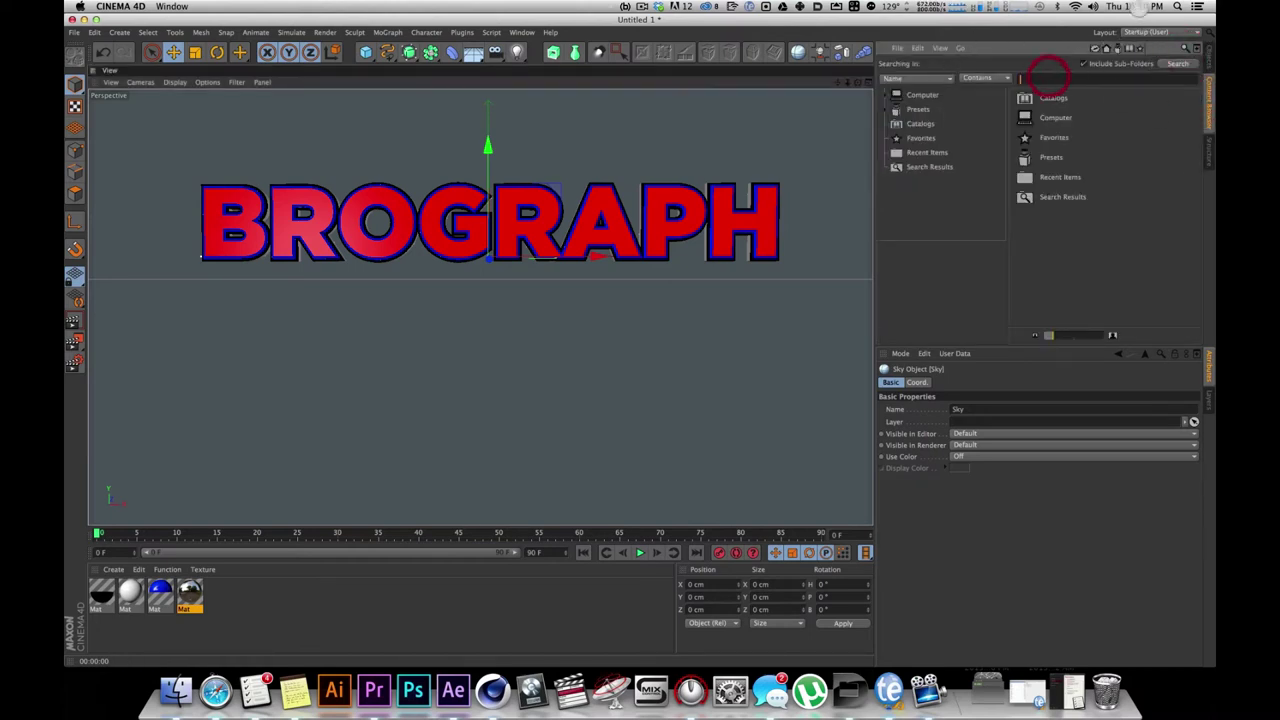
pyautogui.write('hdri')
pyautogui.press('Return')
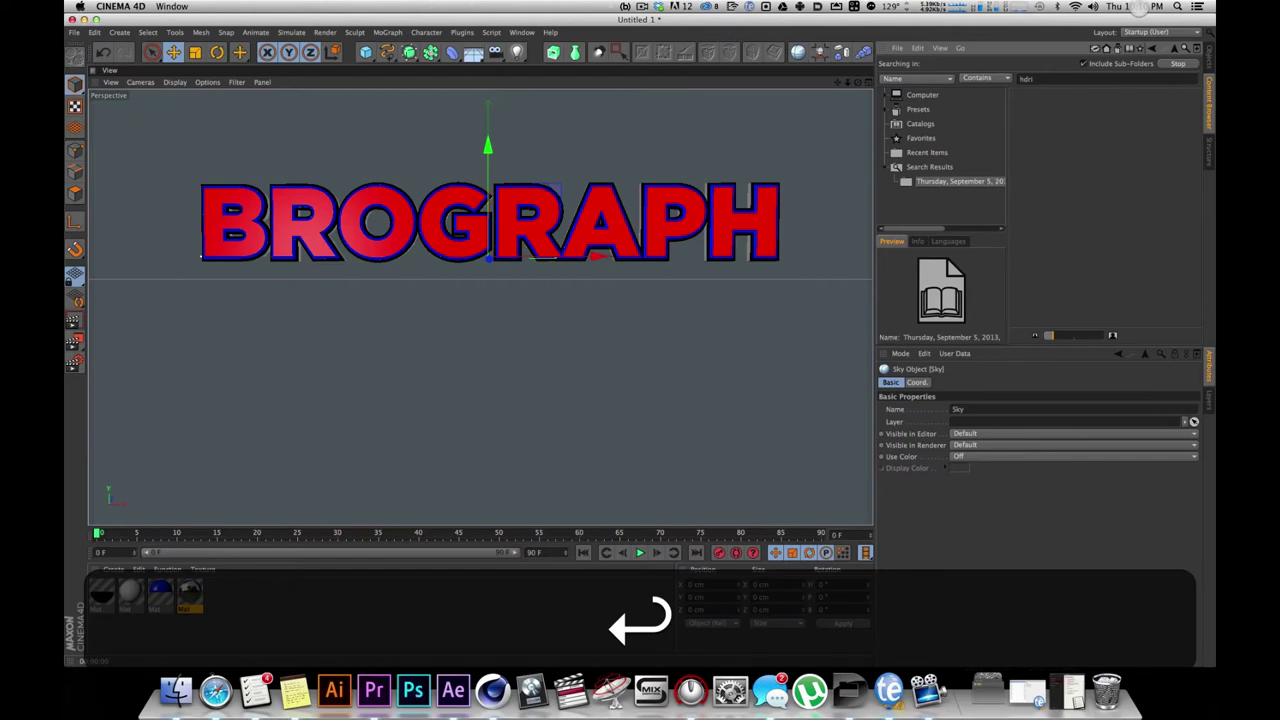
pyautogui.click(918, 109)
pyautogui.click(1048, 78)
pyautogui.press('Return')
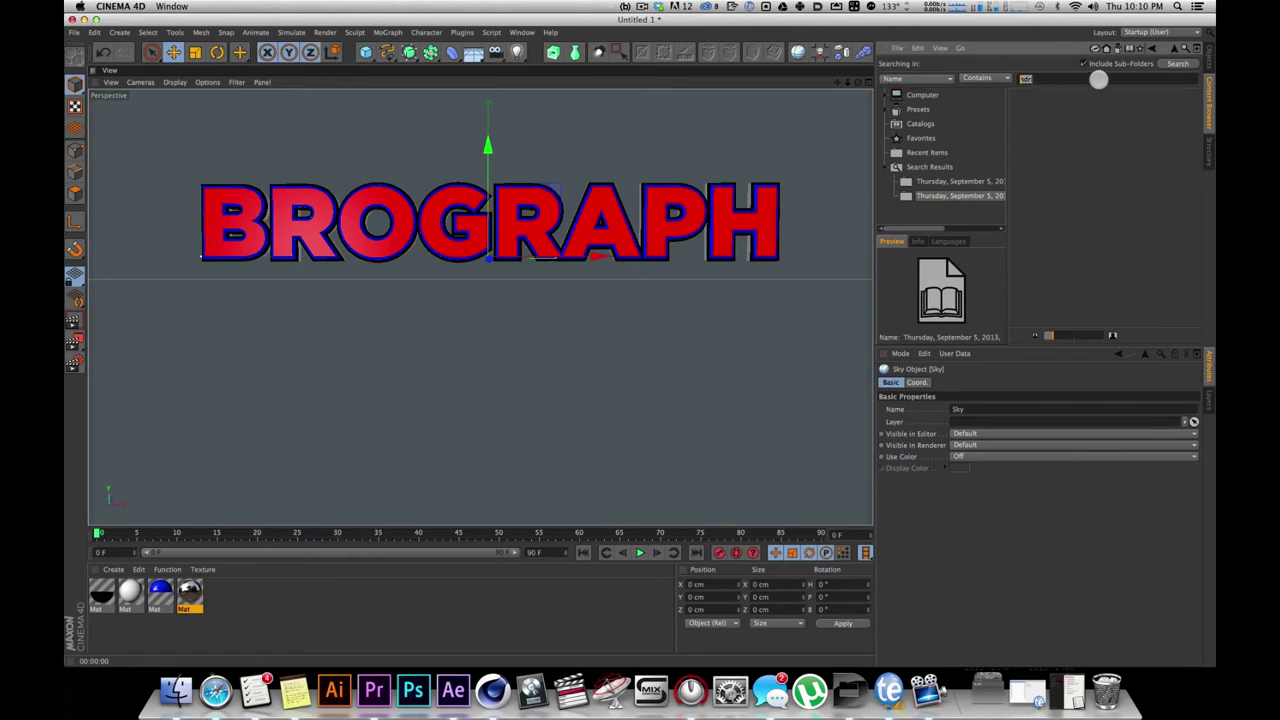
# Limit the hdri search to the Presets library and load the HDRI 004 material into the scene
pyautogui.press('BackSpace')
pyautogui.click(918, 77)
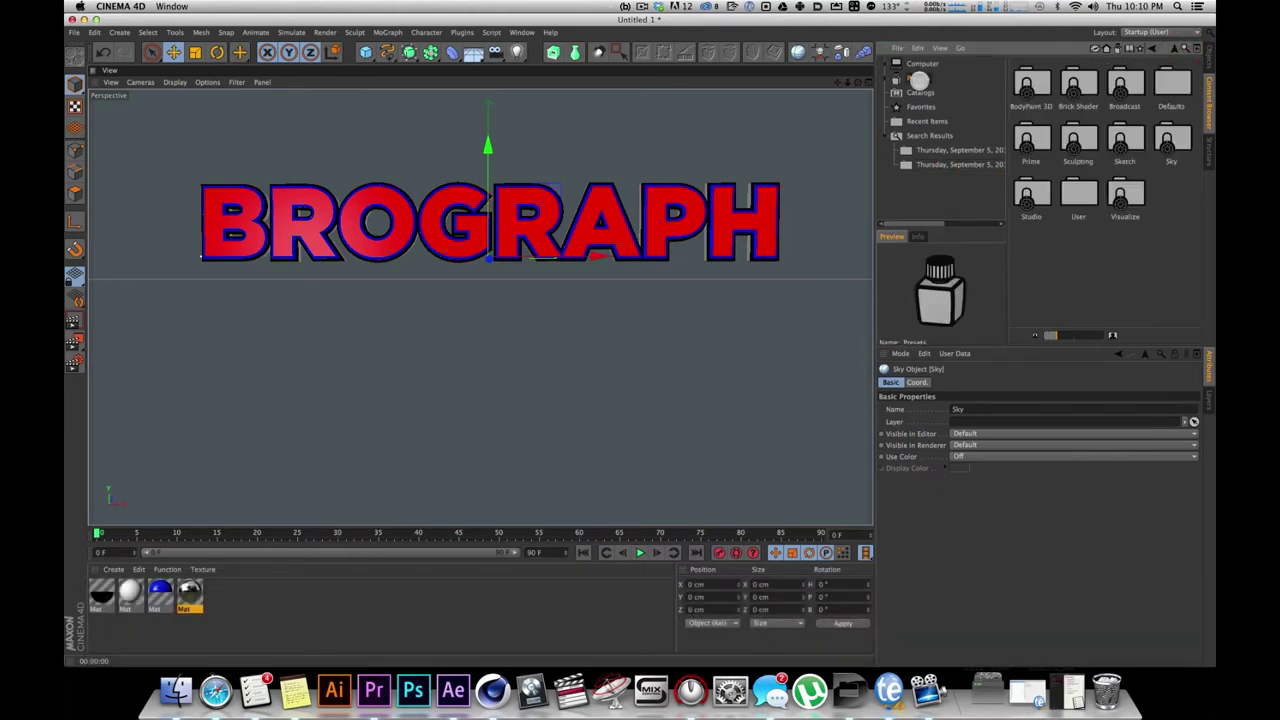
pyautogui.click(1186, 48)
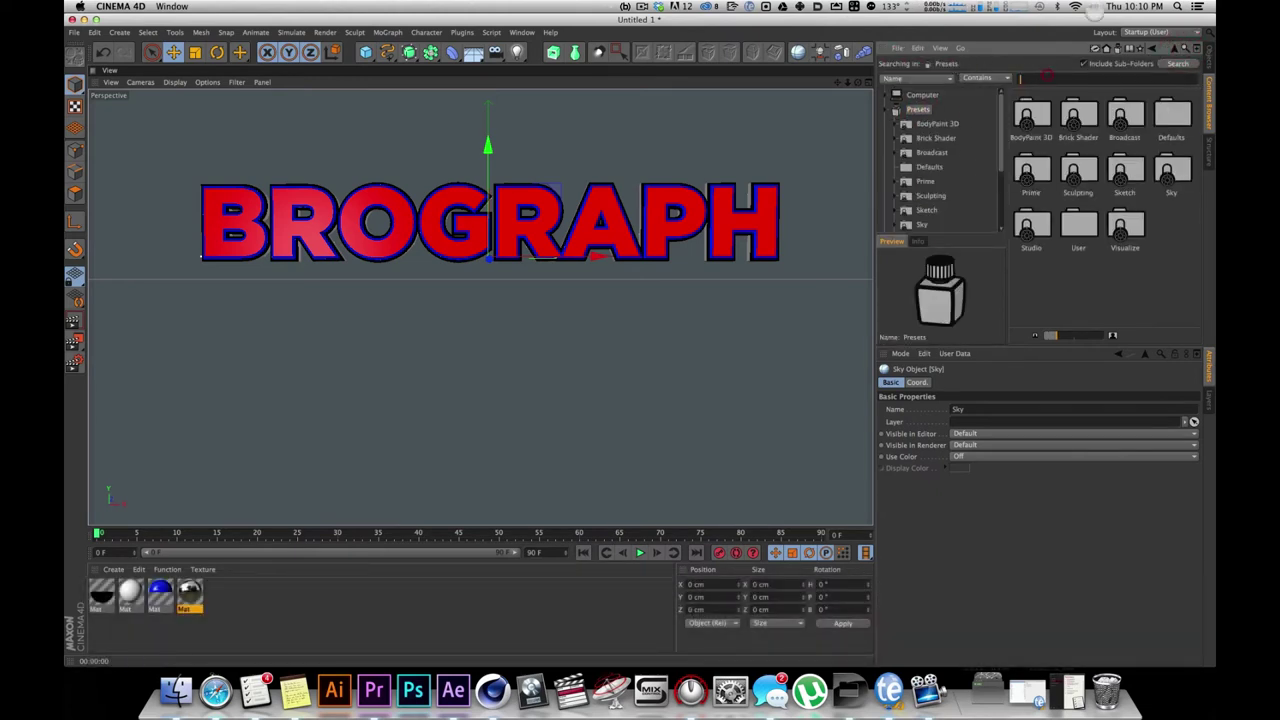
pyautogui.write('hdri')
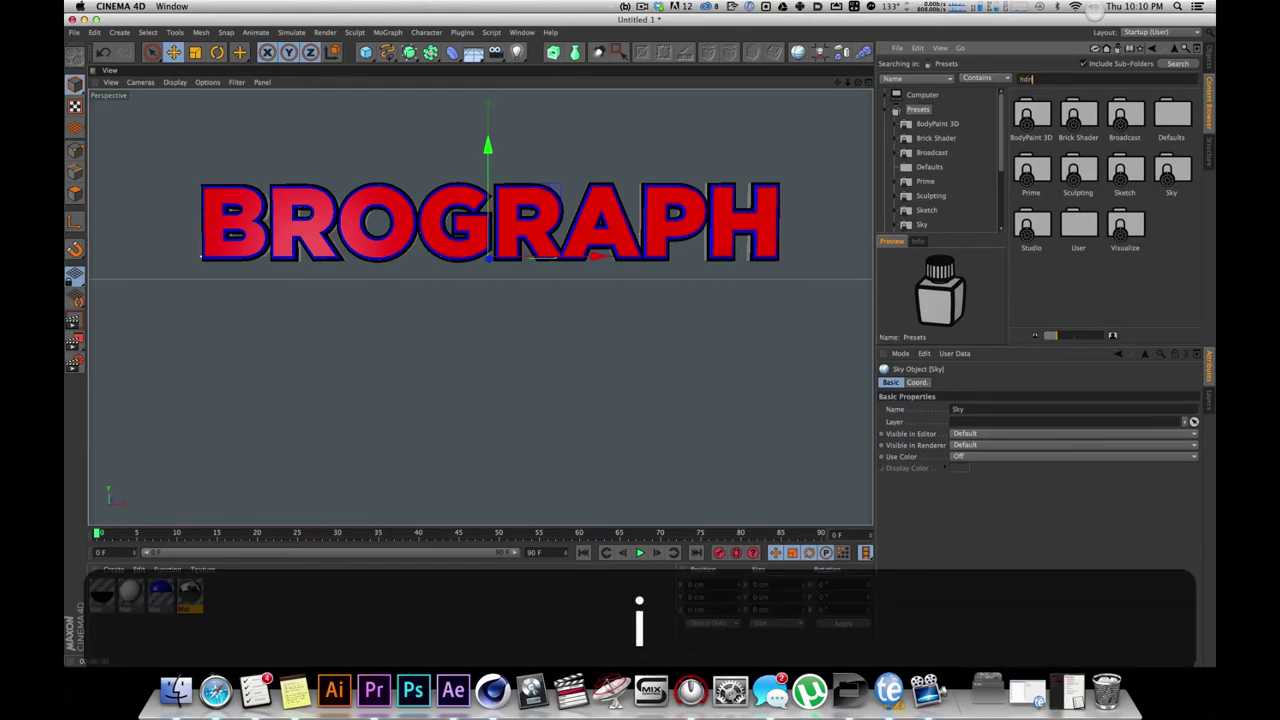
pyautogui.press('Return')
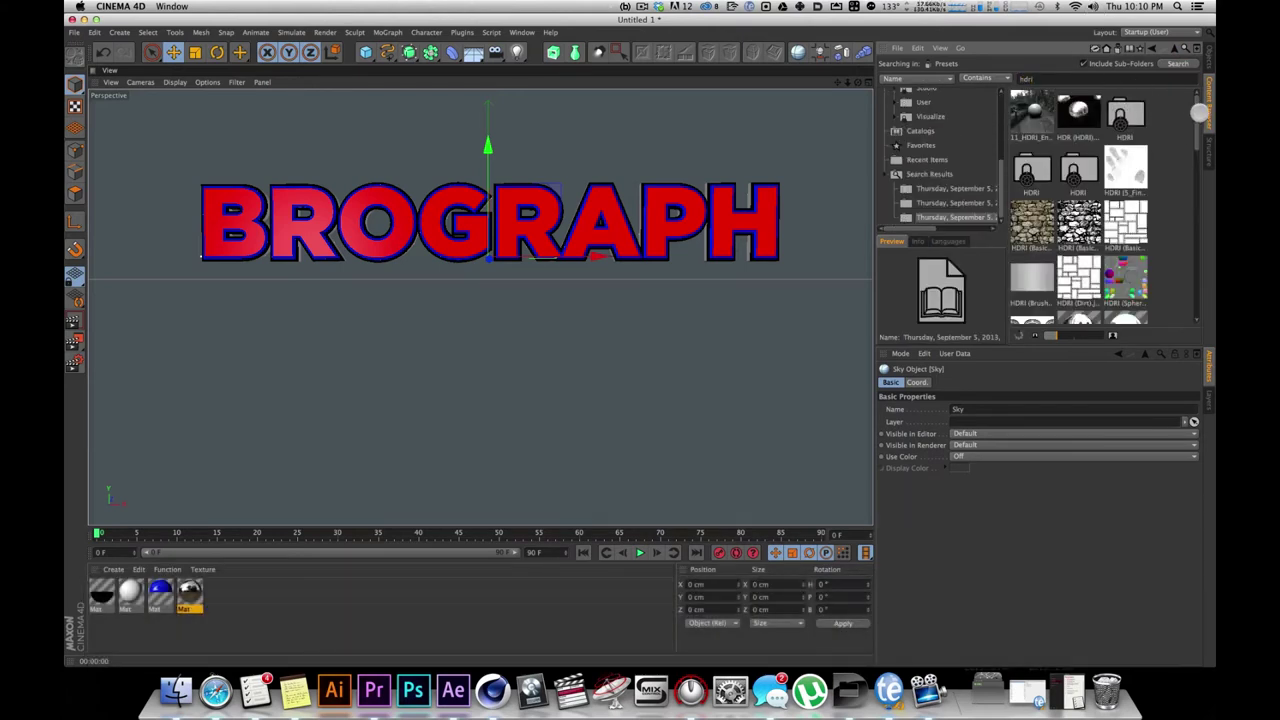
pyautogui.moveTo(1198, 112); pyautogui.dragTo(1198, 152)
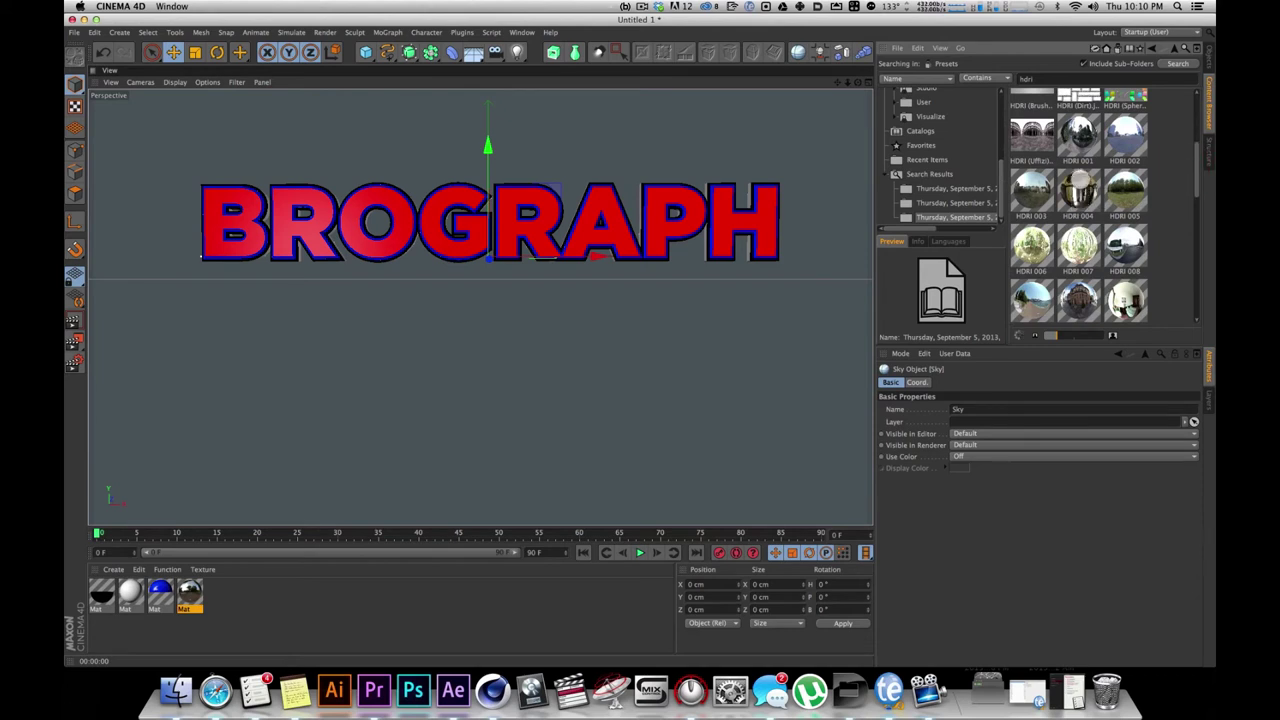
pyautogui.click(1078, 188)
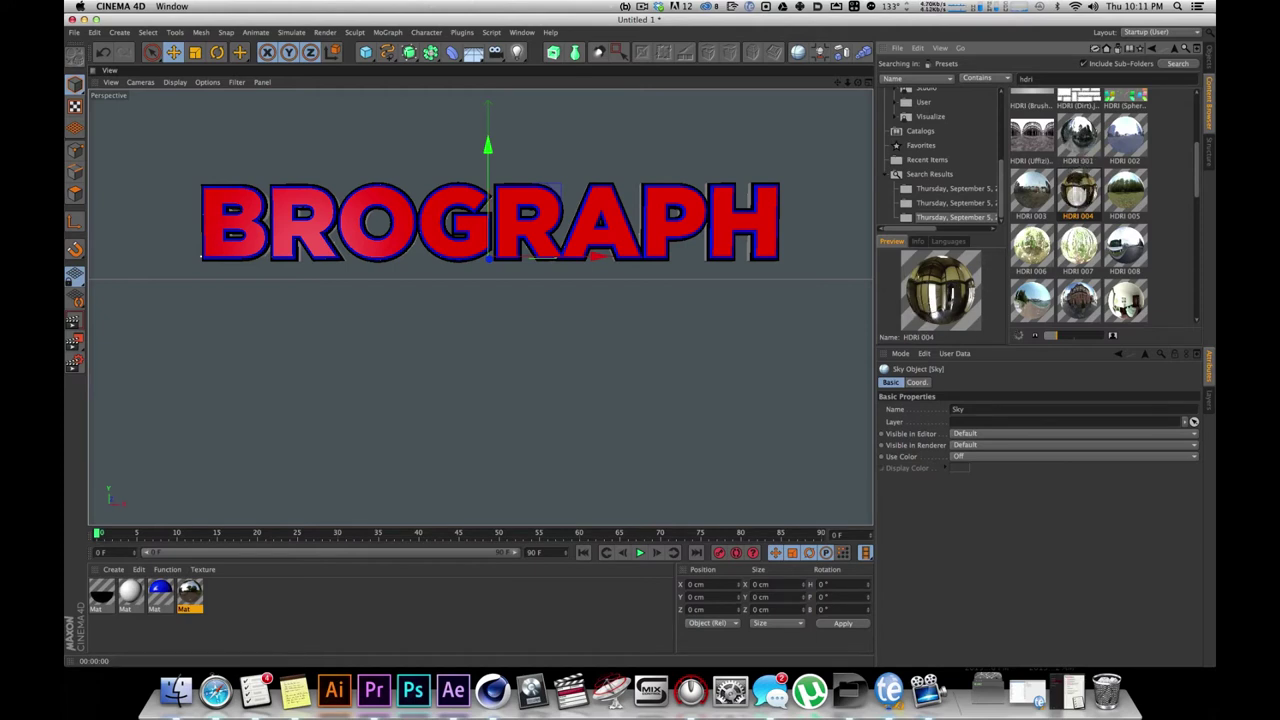
pyautogui.doubleClick(1079, 197)
# Apply the HDRI 004 material to the Sky object and render the view to check the reflections
pyautogui.moveTo(104, 590); pyautogui.dragTo(1128, 74)
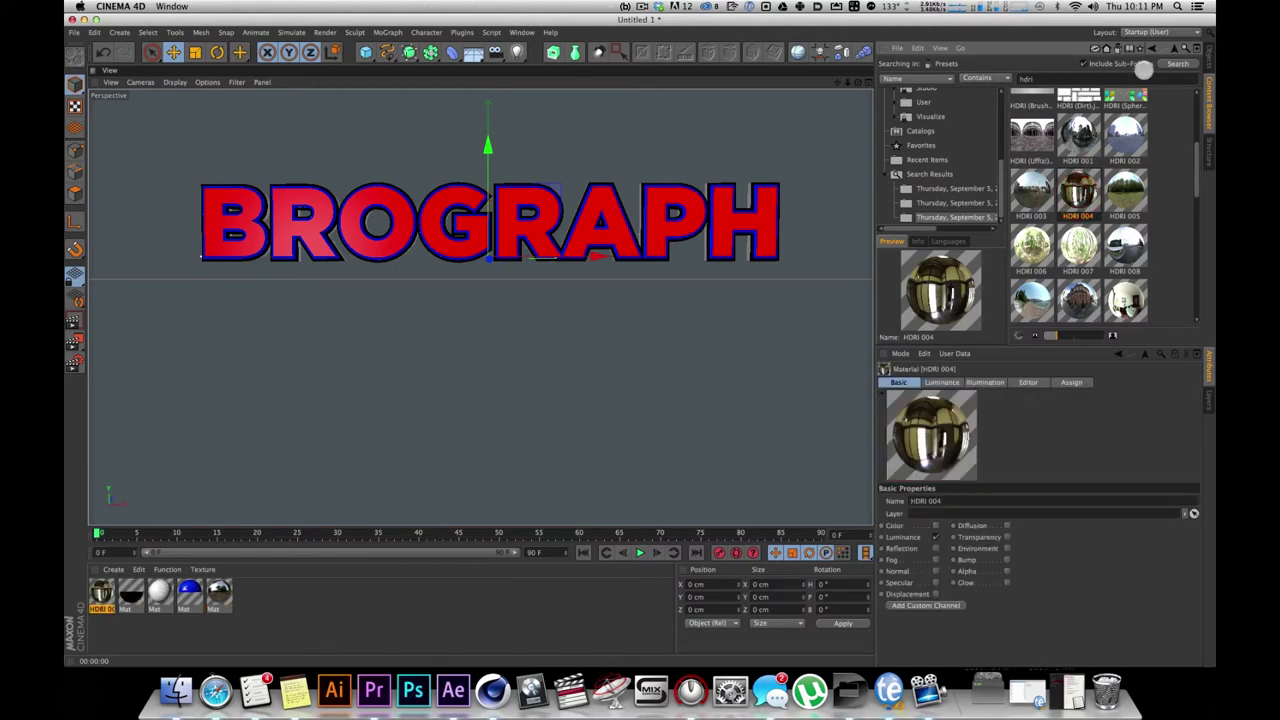
pyautogui.click(1208, 60)
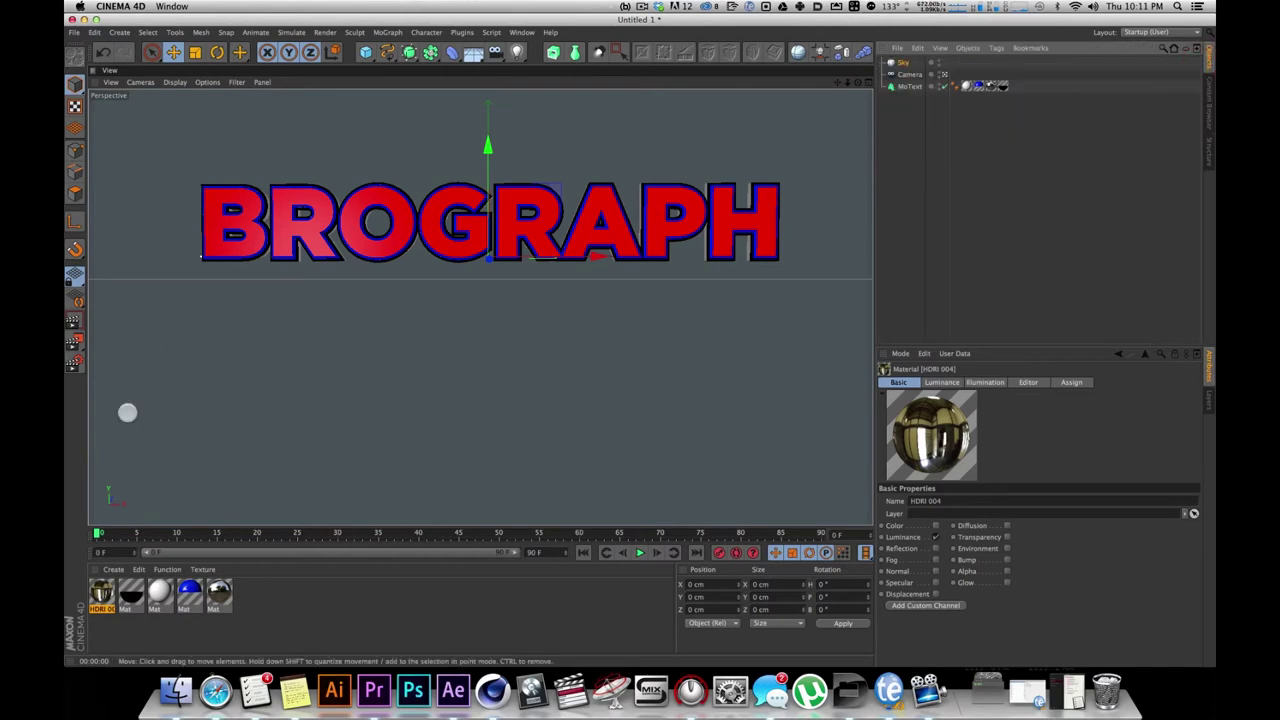
pyautogui.moveTo(100, 594); pyautogui.dragTo(900, 63)
pyautogui.keyDown('alt'); pyautogui.moveTo(597, 214); pyautogui.dragTo(533, 256); pyautogui.keyUp('alt')
pyautogui.press('super+r')
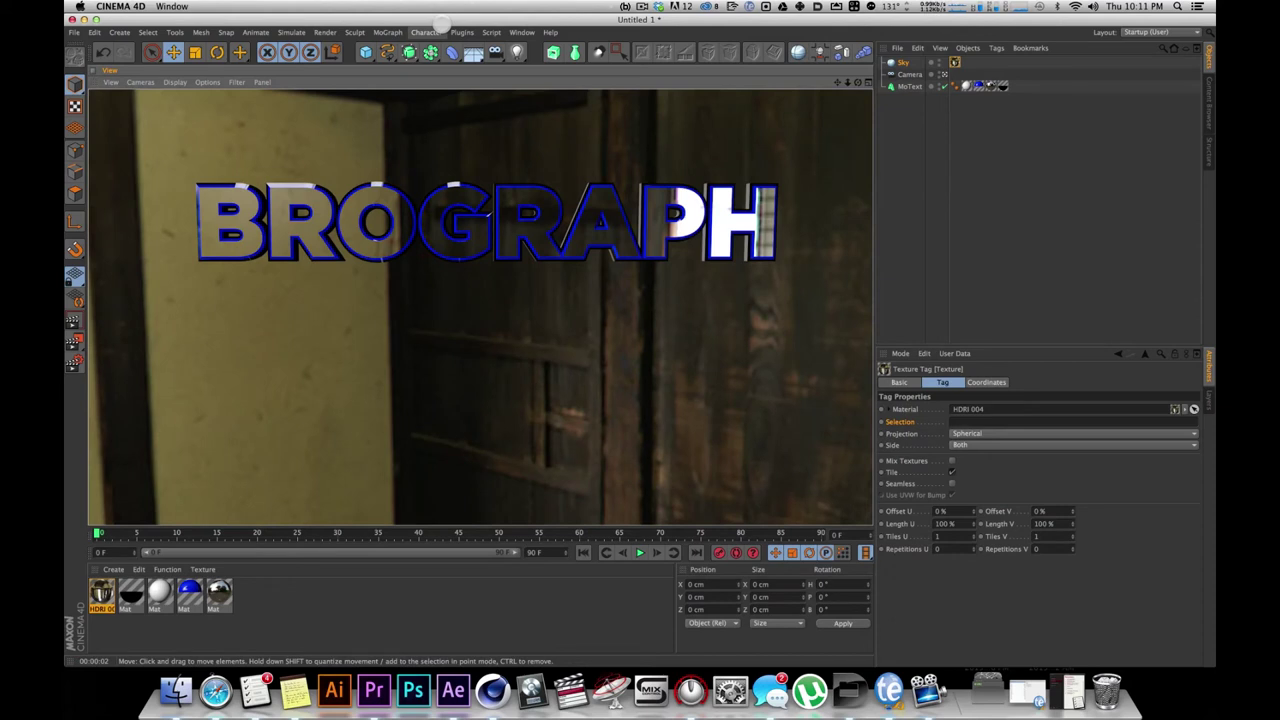
# Place the luminance texture of the HDRI 004 material inside a Layer shader
pyautogui.click(106, 594)
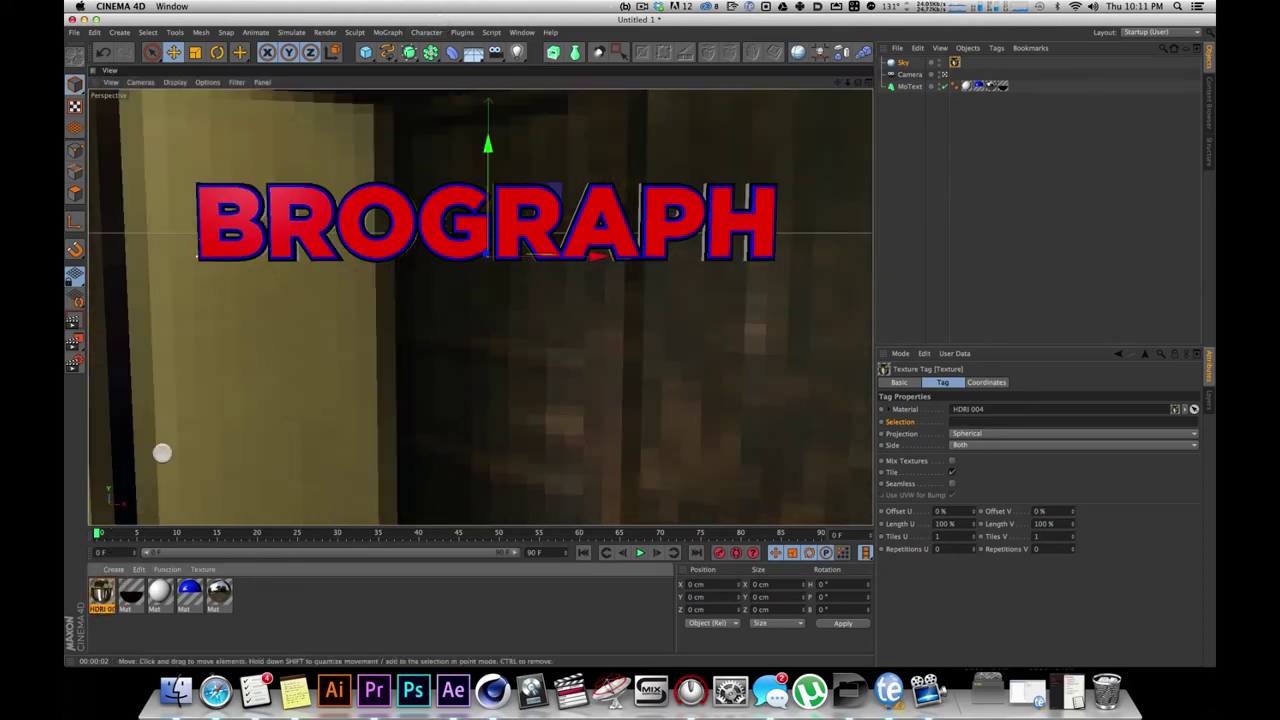
pyautogui.click(103, 592)
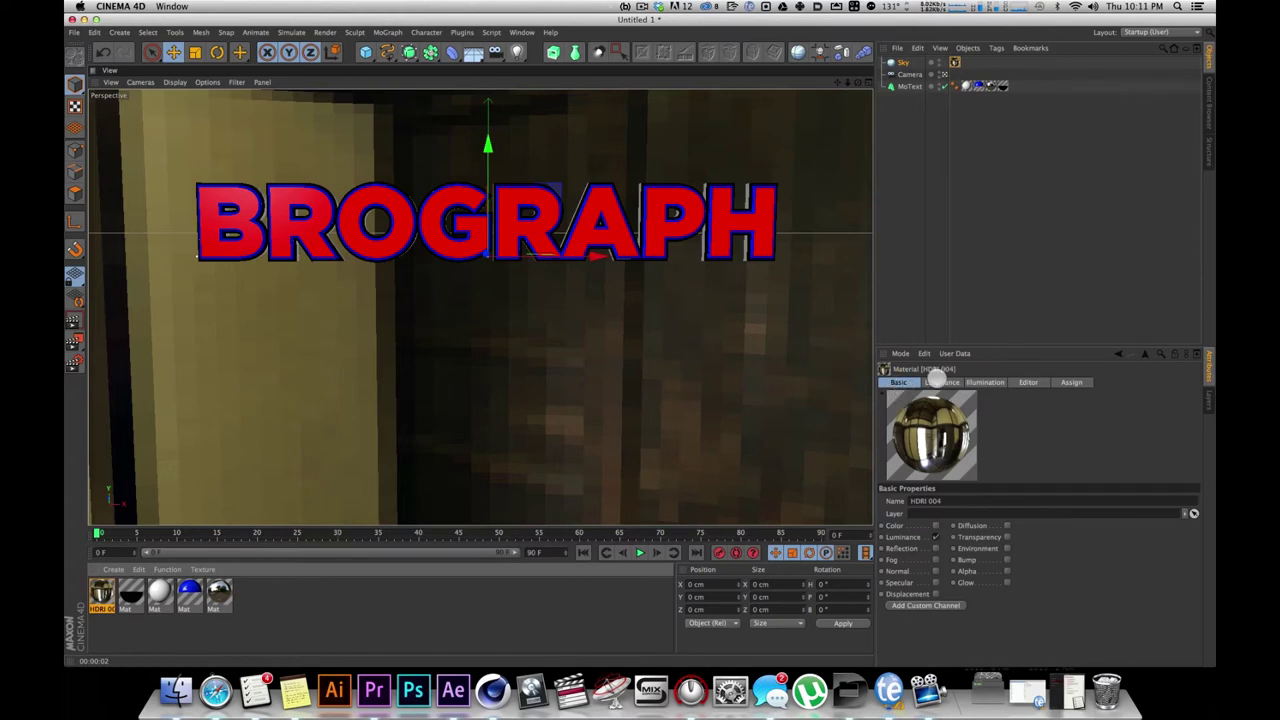
pyautogui.click(940, 381)
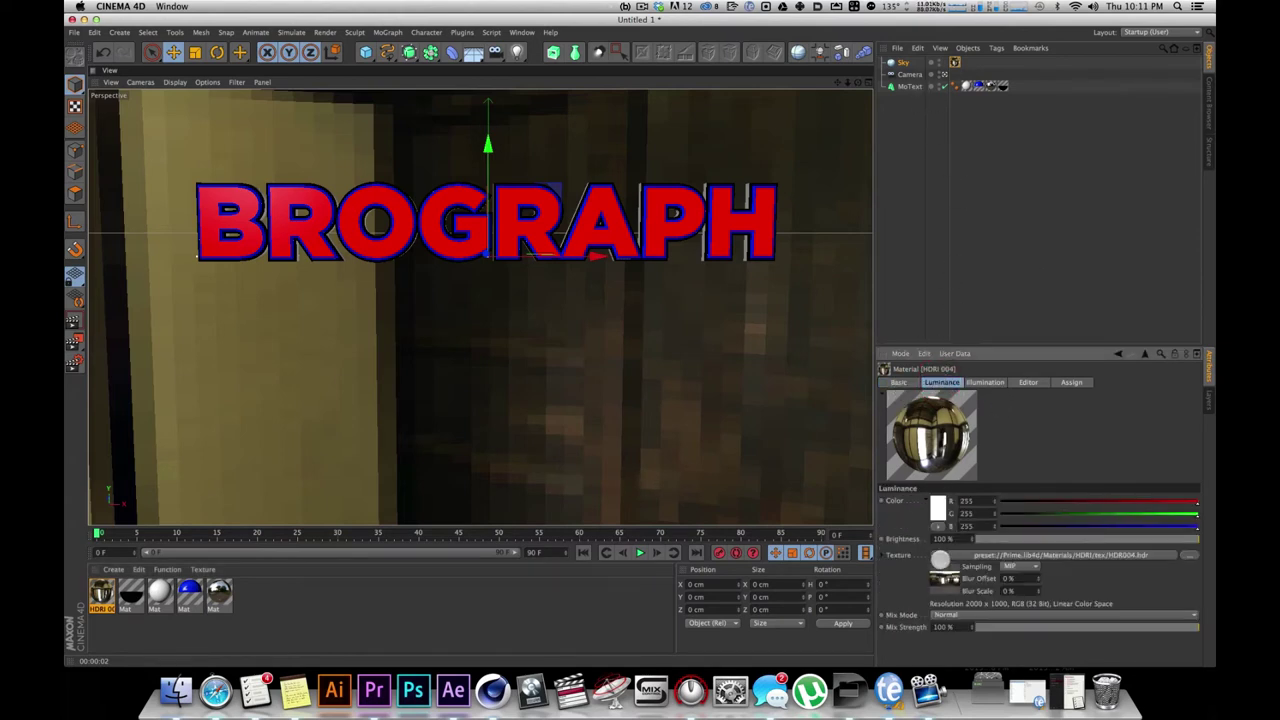
pyautogui.click(930, 558)
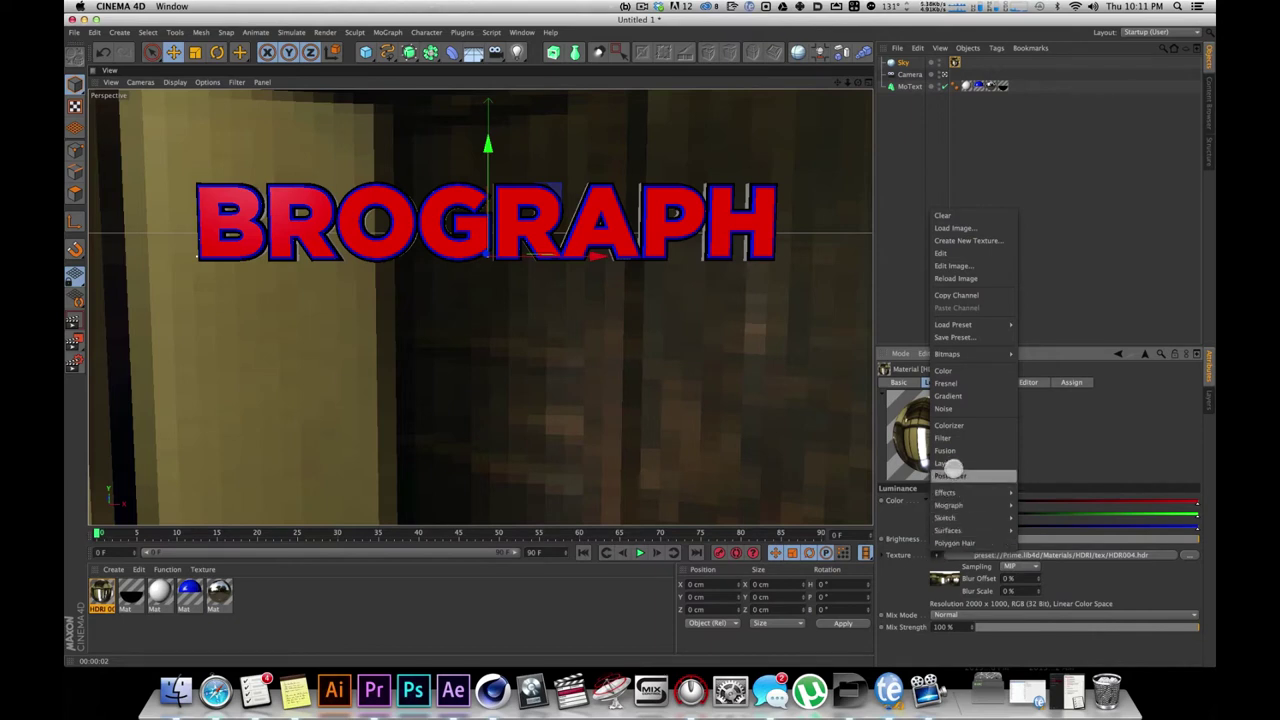
pyautogui.click(948, 465)
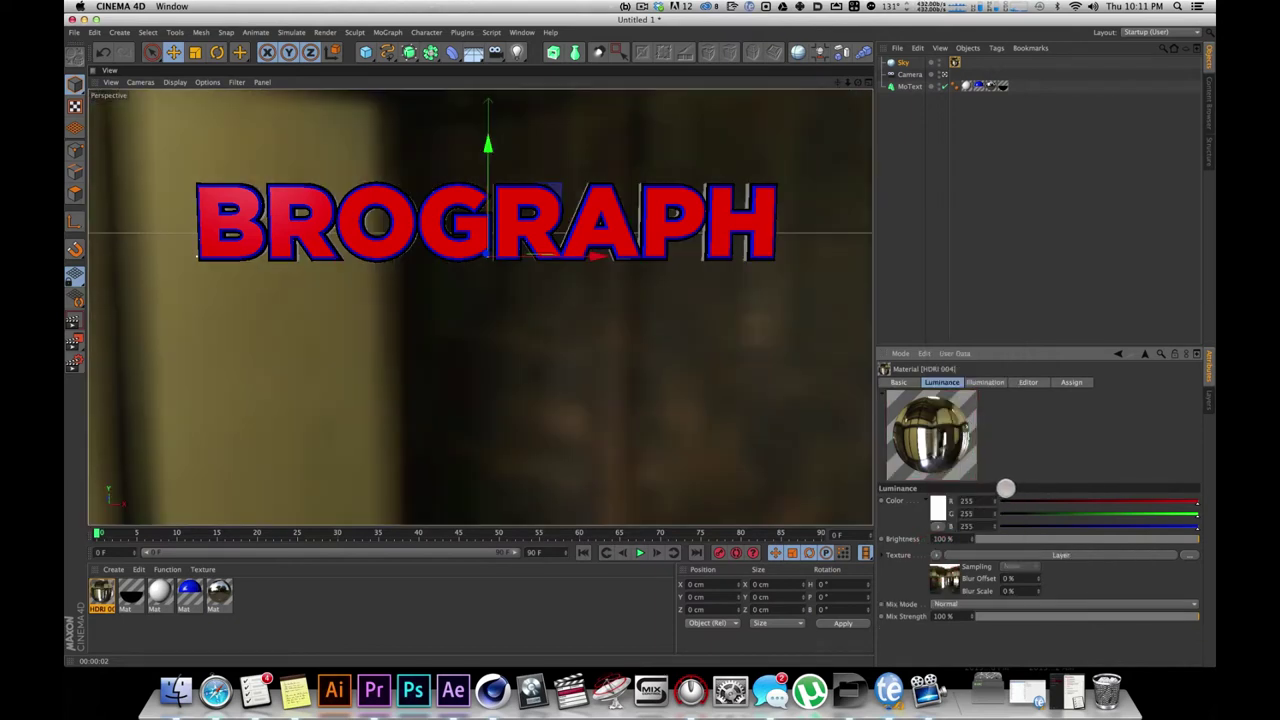
# Add Brightness/Contrast/Gamma and Hue/Sat/Lightness effects above the bitmap in the HDRI material's Layer shader
pyautogui.click(943, 578)
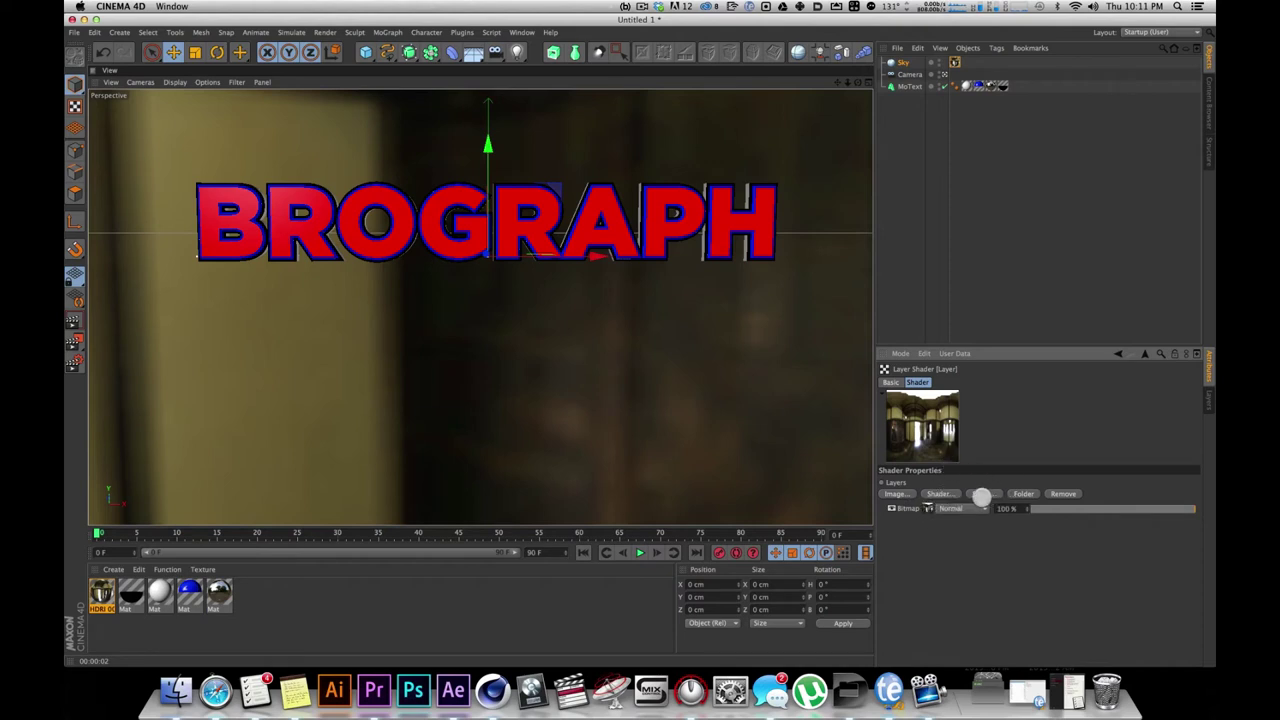
pyautogui.click(982, 496)
pyautogui.click(1036, 503)
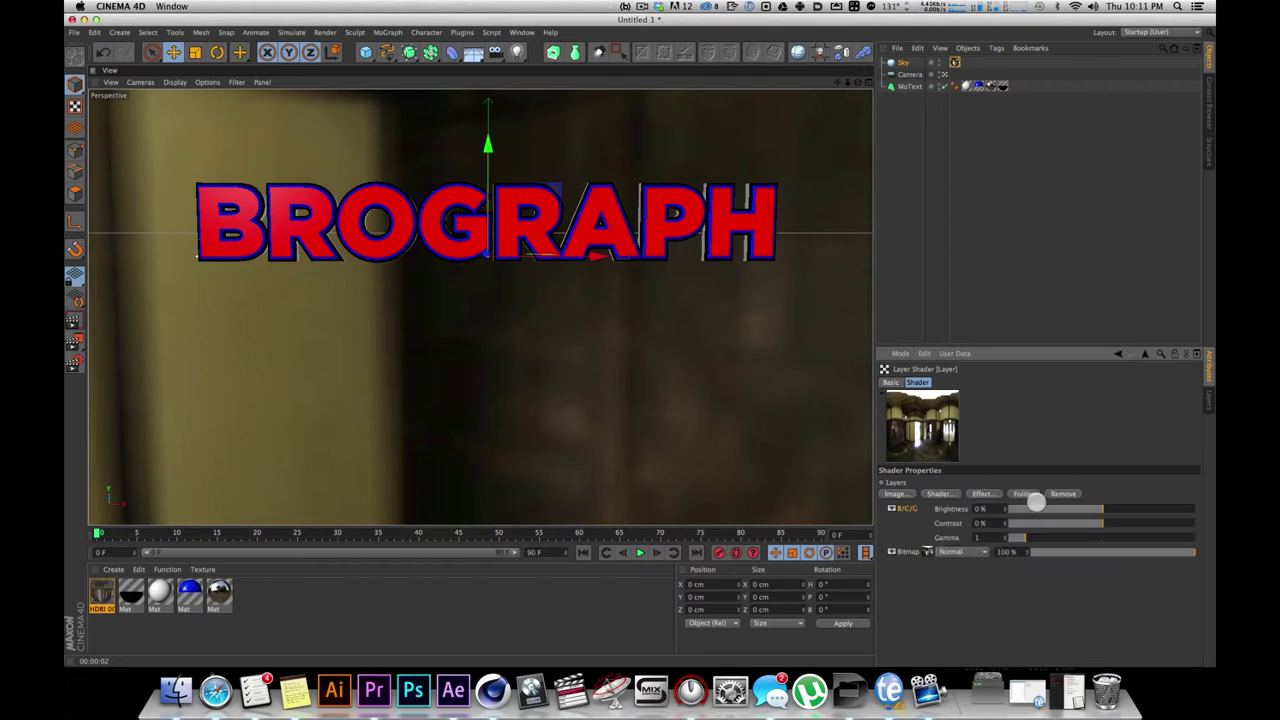
pyautogui.click(982, 494)
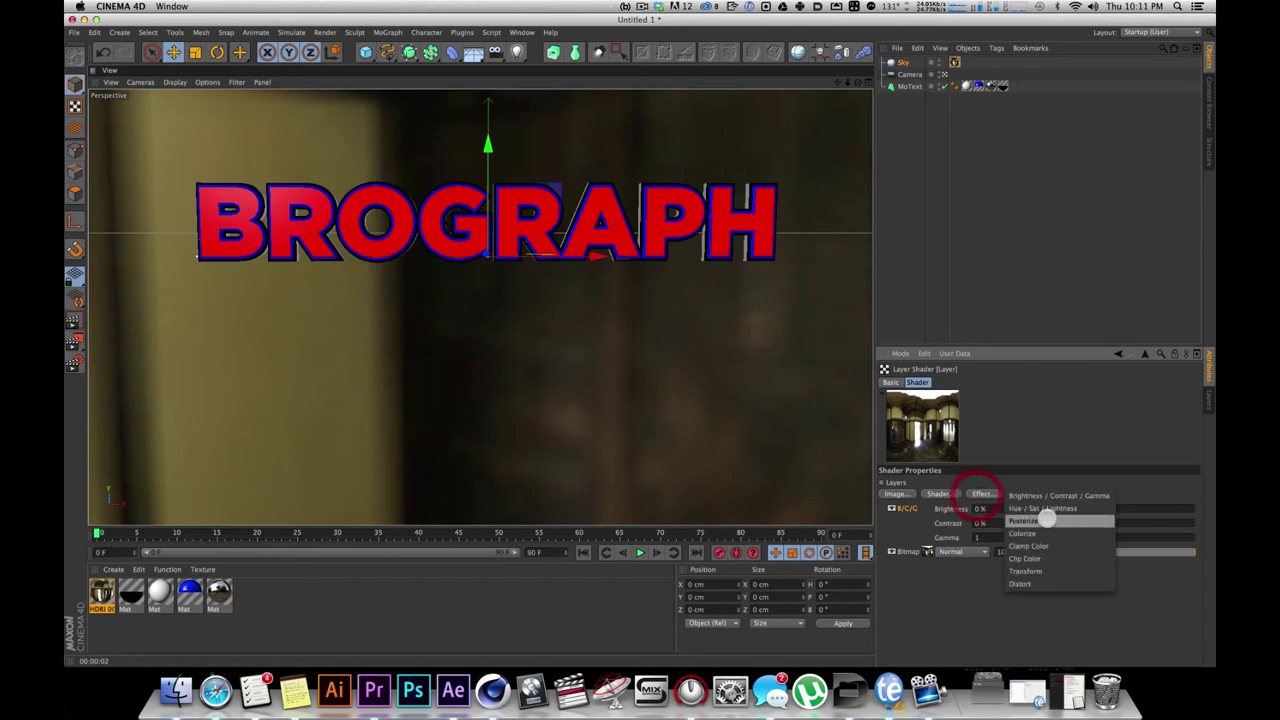
pyautogui.click(1042, 508)
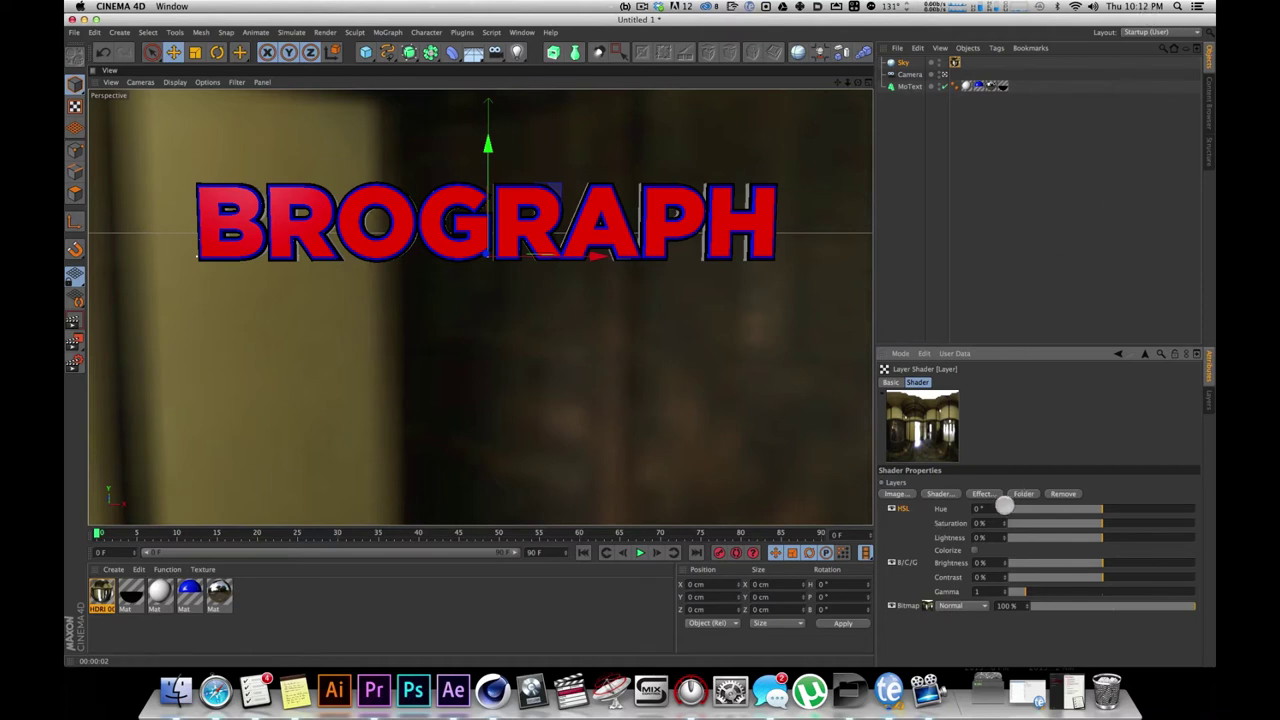
# Set the HDRI layer effects to -100% saturation, -10% brightness and 6% contrast
pyautogui.moveTo(1081, 517); pyautogui.dragTo(958, 523)
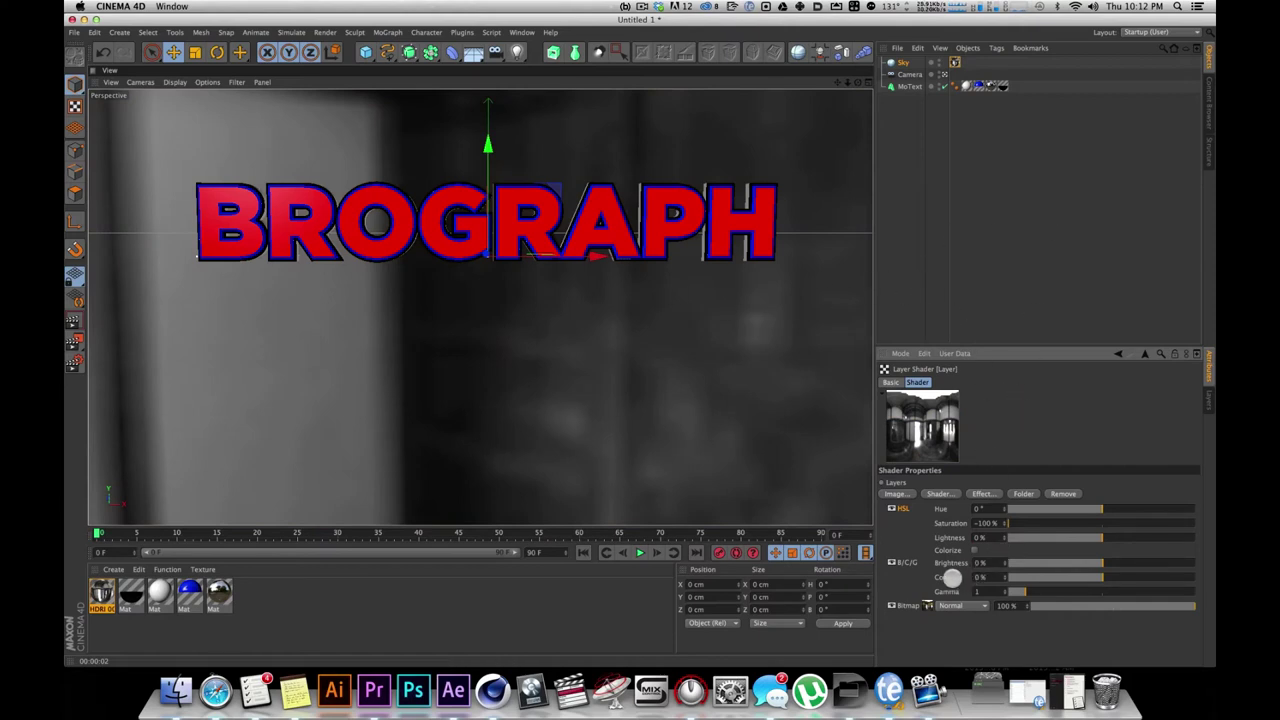
pyautogui.moveTo(1097, 562); pyautogui.dragTo(1109, 577)
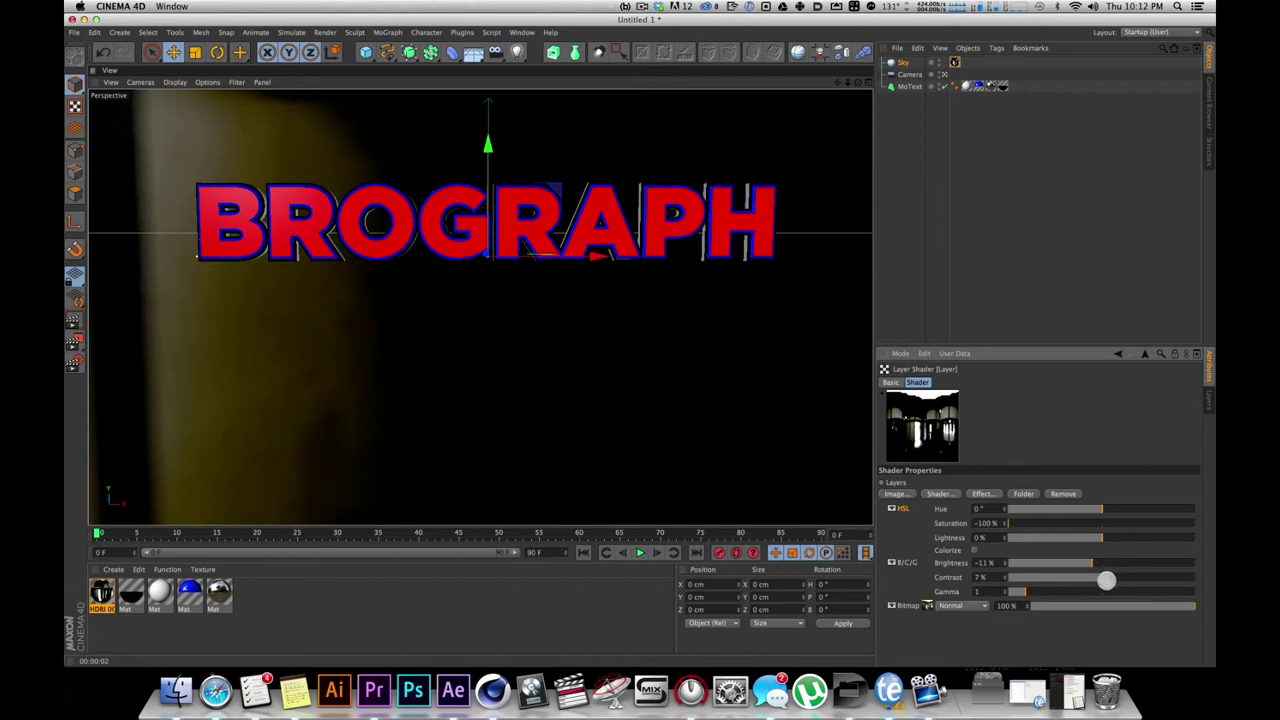
pyautogui.moveTo(1107, 579); pyautogui.dragTo(1108, 580)
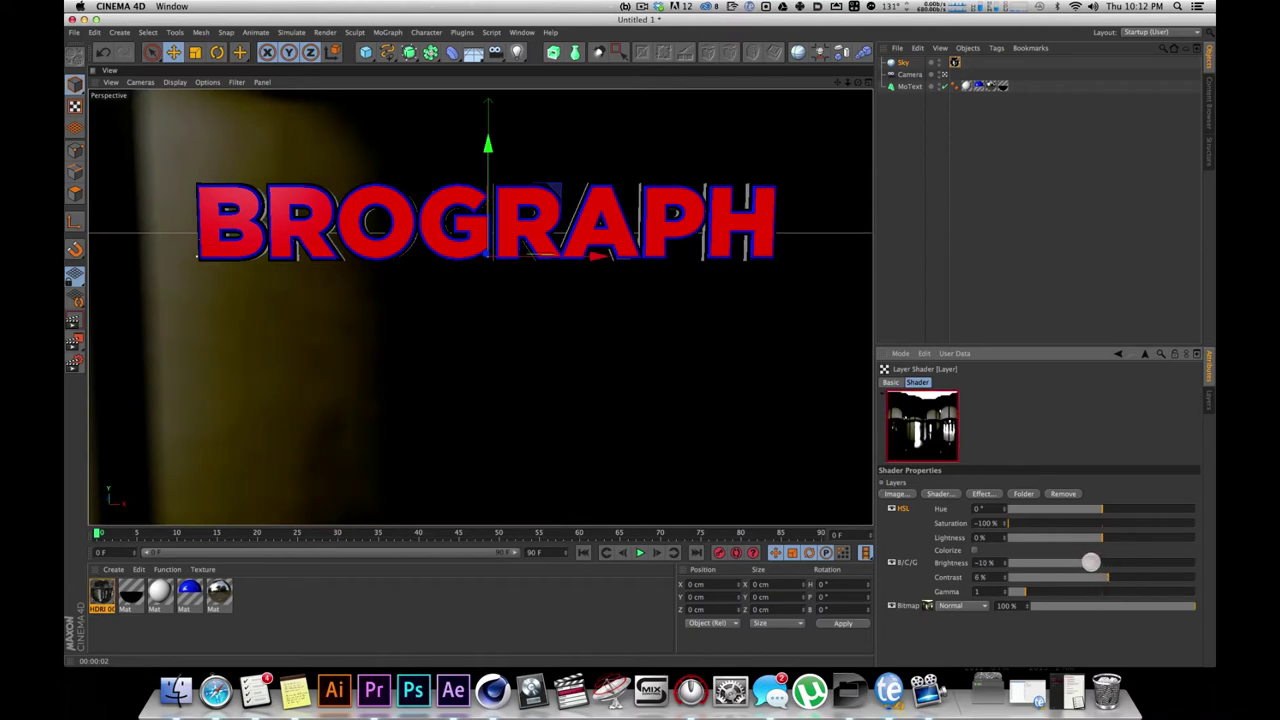
# Render the BROGRAPH text from two different view angles to check the adjusted sky reflections
pyautogui.moveTo(611, 386); pyautogui.dragTo(669, 297)
pyautogui.press('super+r')
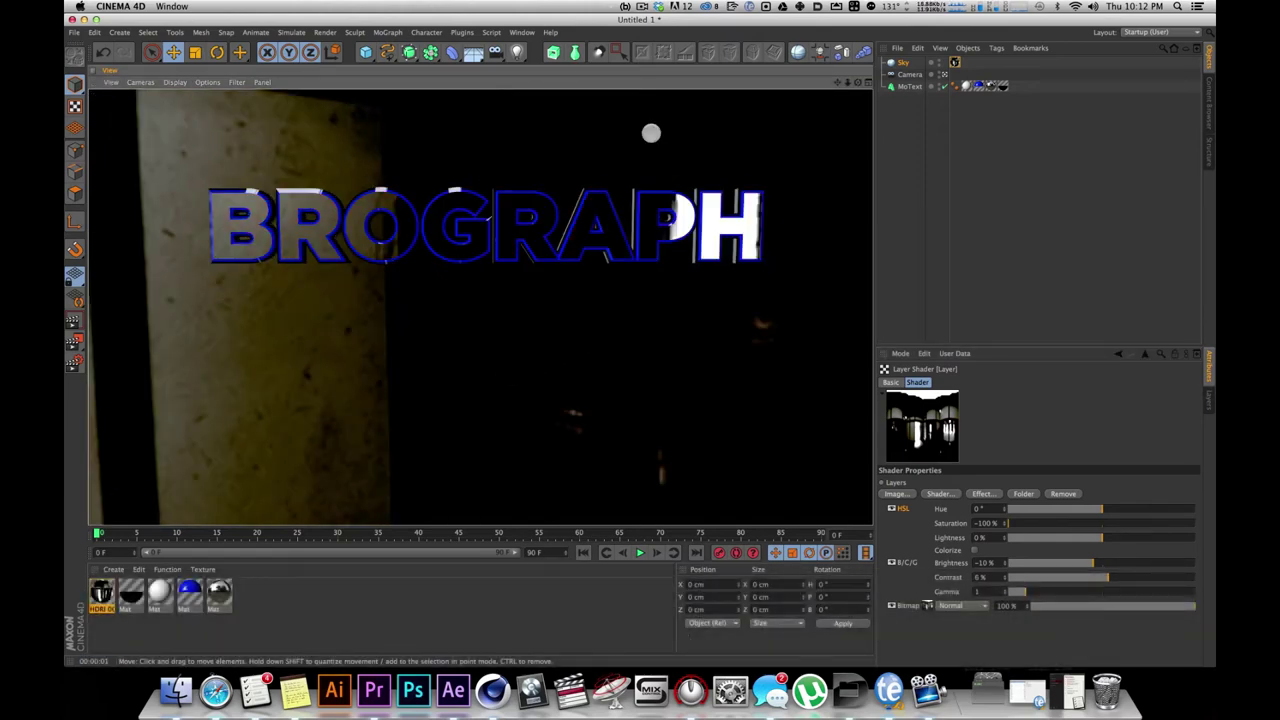
pyautogui.keyDown('alt'); pyautogui.moveTo(571, 246); pyautogui.dragTo(666, 243); pyautogui.keyUp('alt')
pyautogui.keyDown('alt'); pyautogui.moveTo(746, 163); pyautogui.dragTo(677, 246); pyautogui.keyUp('alt')
pyautogui.press('super+r')
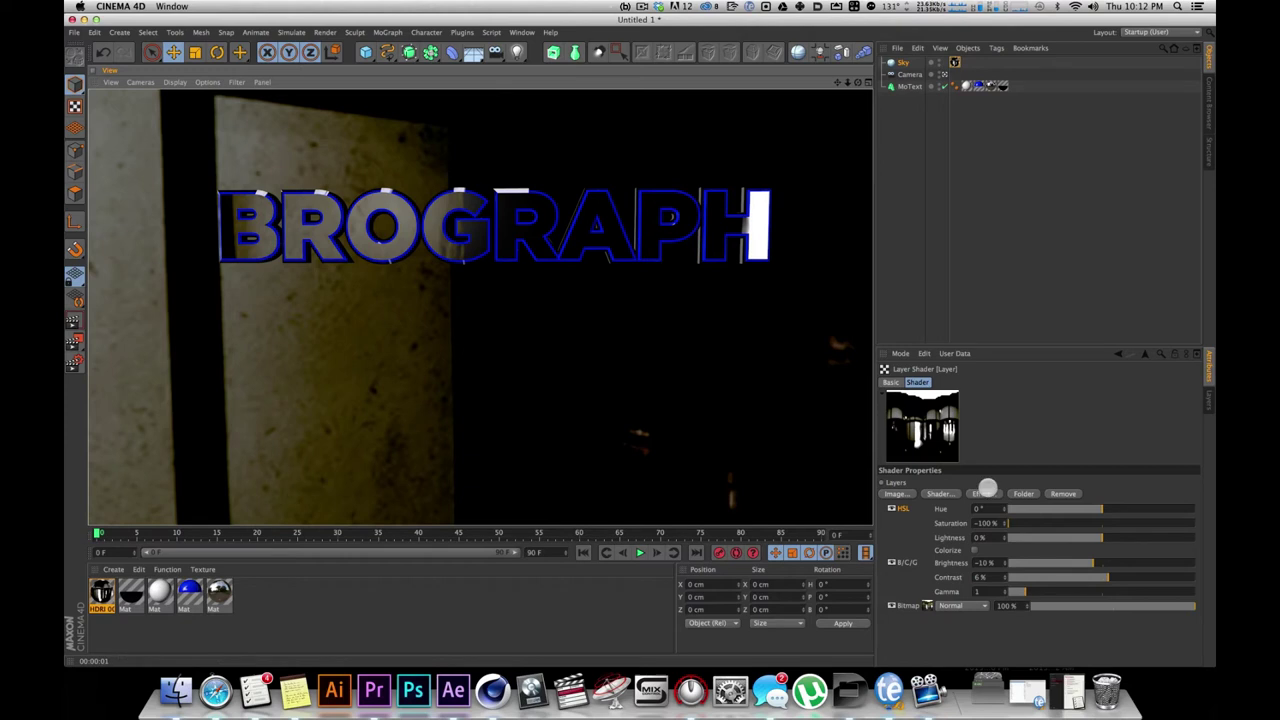
# Move the Brightness/Contrast/Gamma effect above the HSL effect in the Layer shader and render the view
pyautogui.moveTo(902, 508)
pyautogui.mouseDown()
pyautogui.moveTo(907, 566)
pyautogui.moveTo(904, 500)
pyautogui.mouseUp()
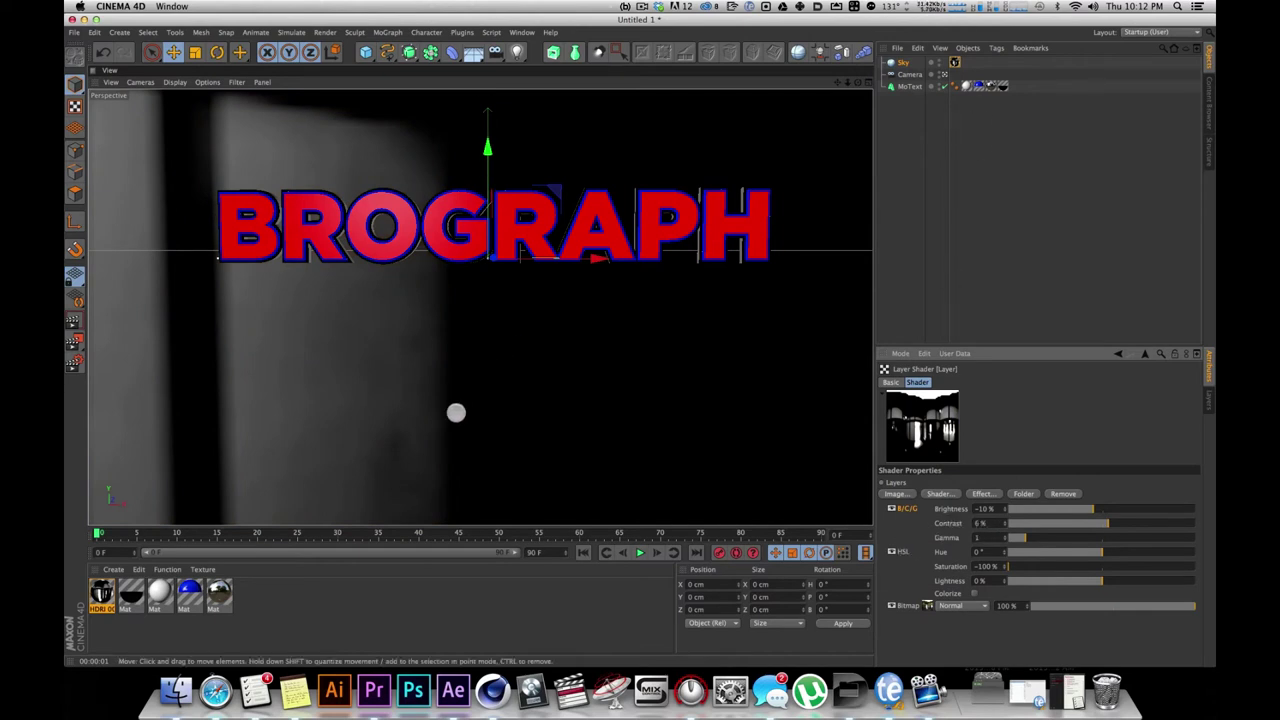
pyautogui.press('super+r')
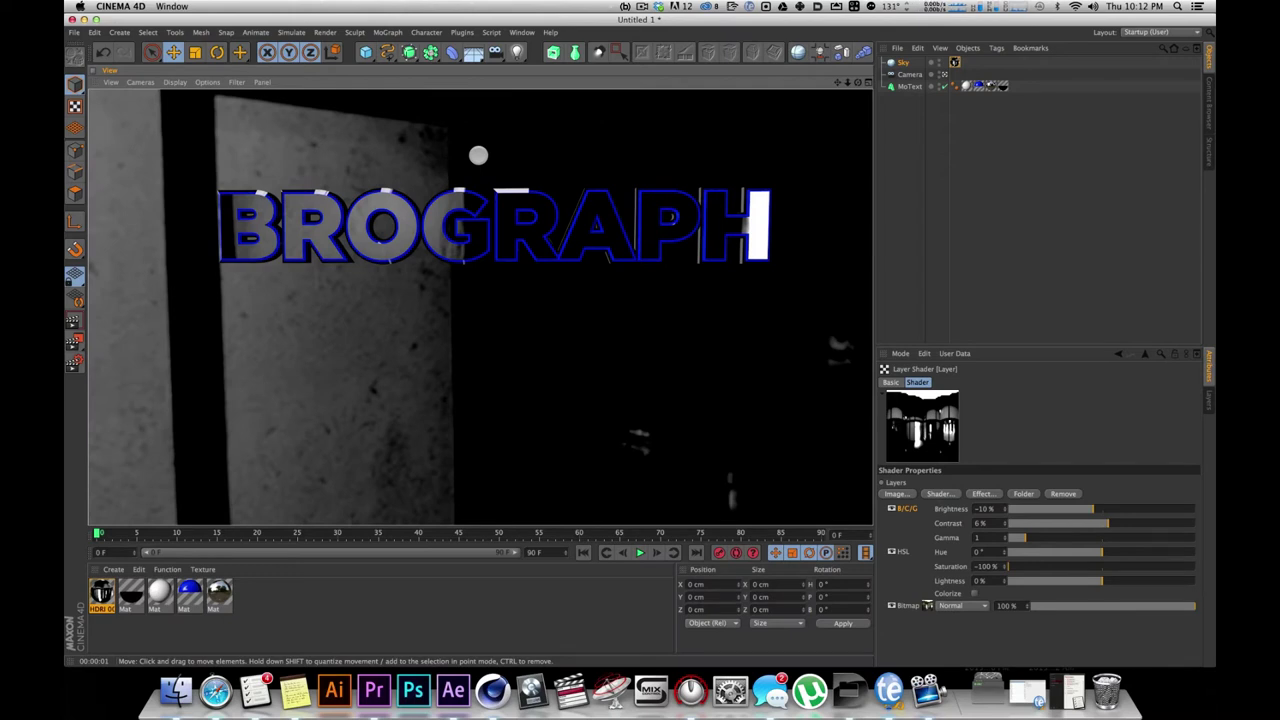
pyautogui.click(298, 644)
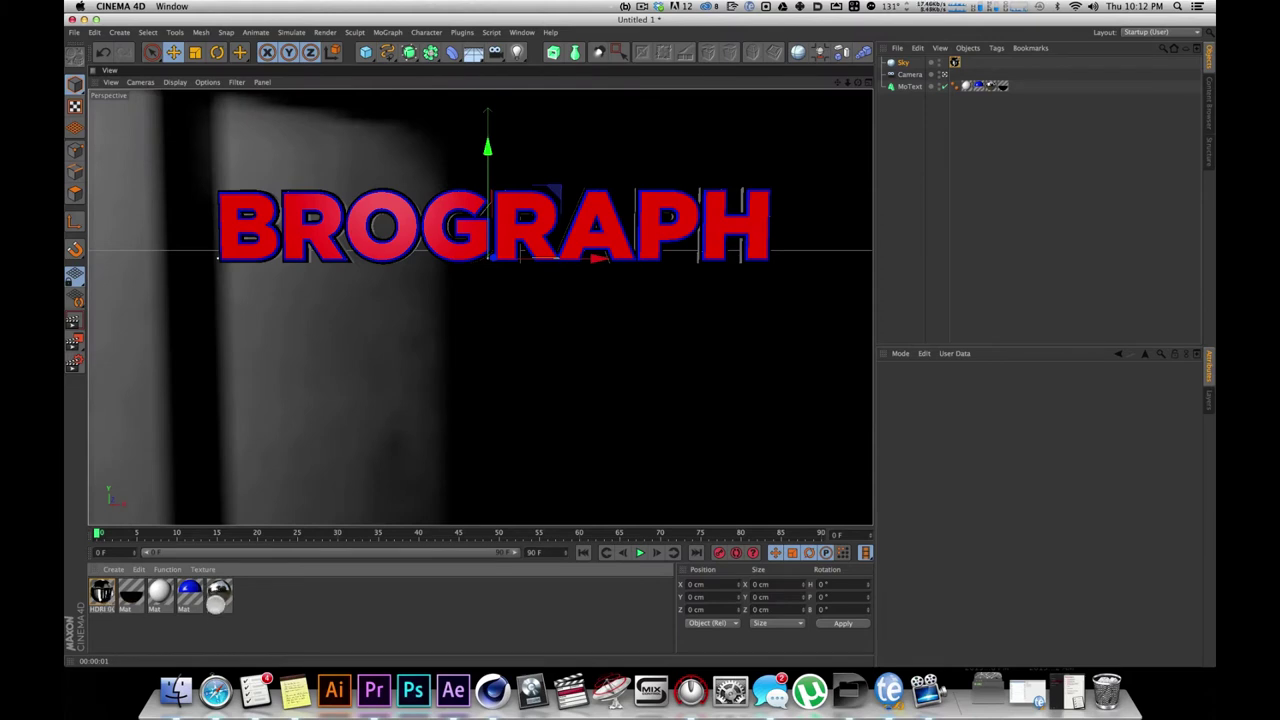
# Set the reflection brightness of the blue and black alpha materials to 34% together and render the view
pyautogui.click(191, 599)
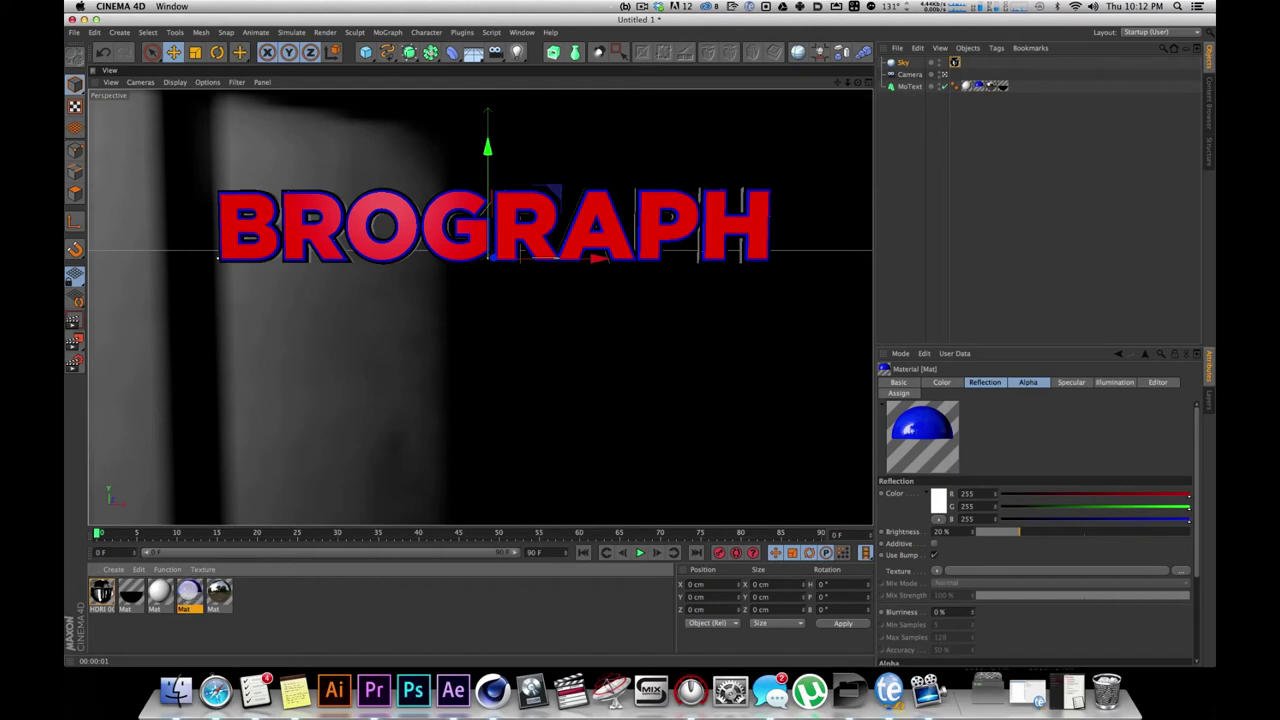
pyautogui.keyDown('shift'); pyautogui.click(131, 593); pyautogui.keyUp('shift')
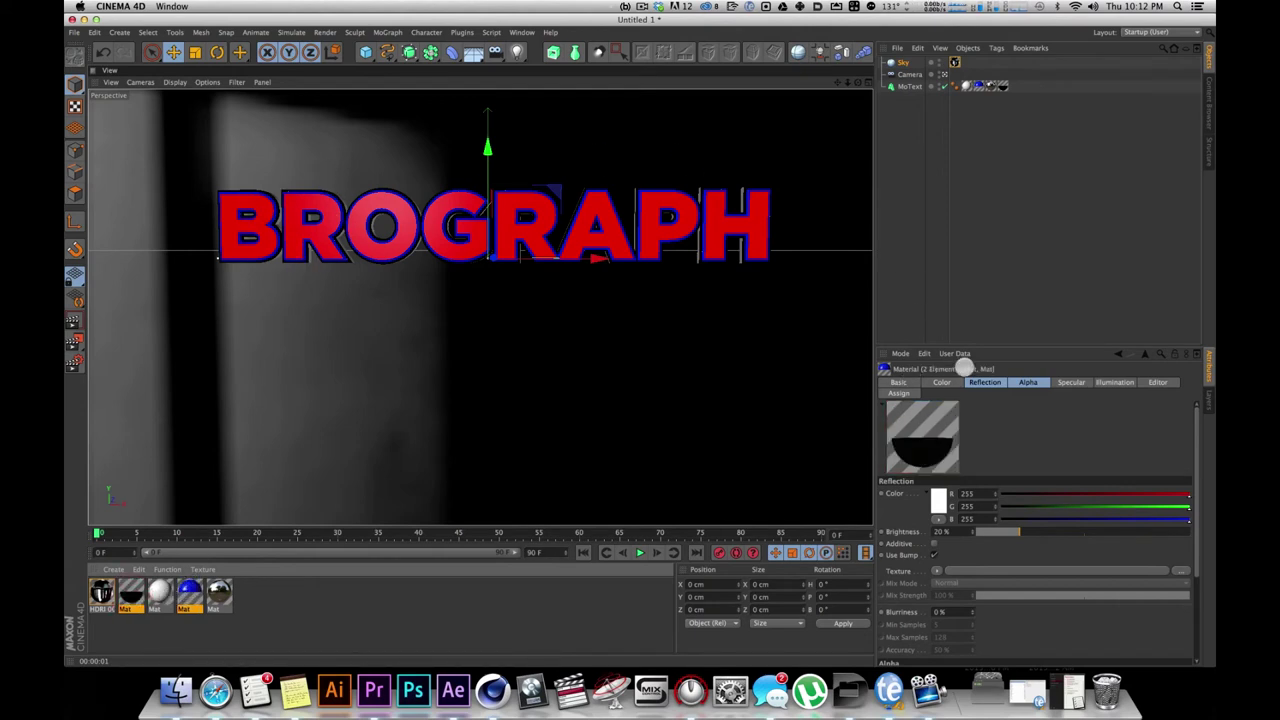
pyautogui.keyDown('shift'); pyautogui.click(1029, 384); pyautogui.keyUp('shift')
pyautogui.moveTo(1041, 529)
pyautogui.mouseDown()
pyautogui.moveTo(1017, 530)
pyautogui.moveTo(1051, 530)
pyautogui.mouseUp()
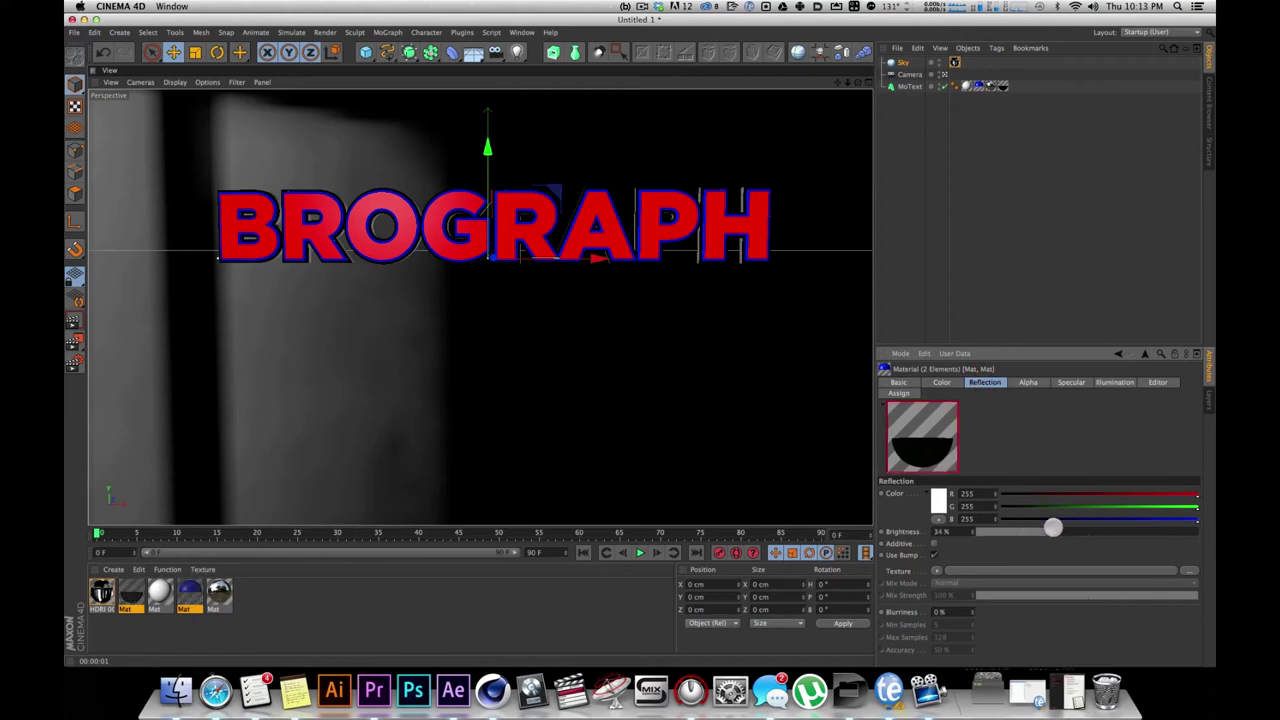
pyautogui.press('super+r')
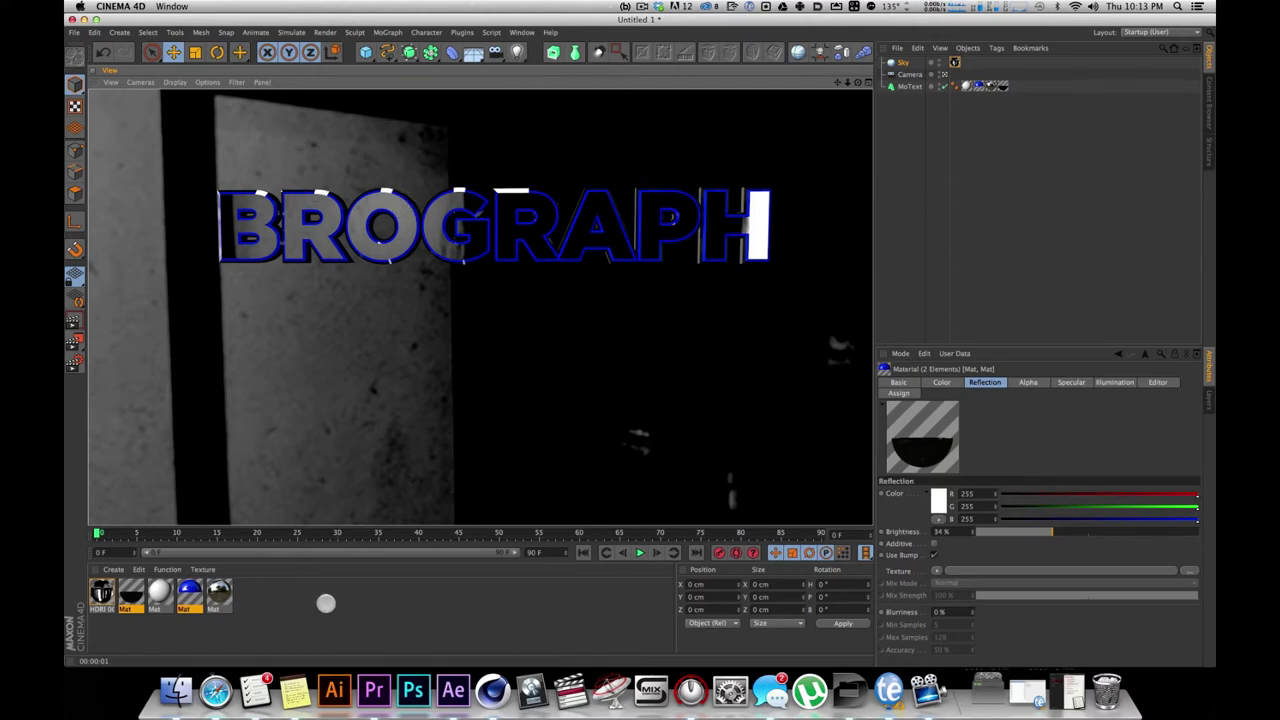
pyautogui.click(326, 603)
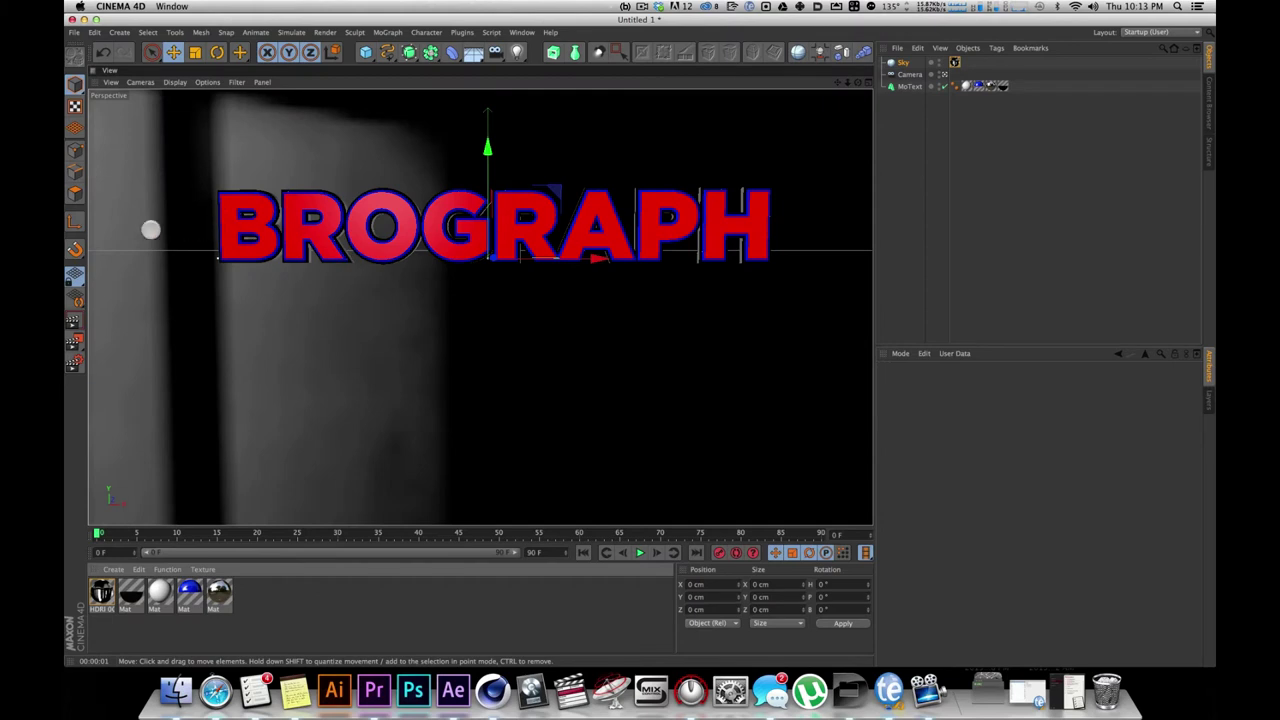
# Add a Disc object to the scene and set its orientation to -Z
pyautogui.click(309, 594)
pyautogui.click(219, 594)
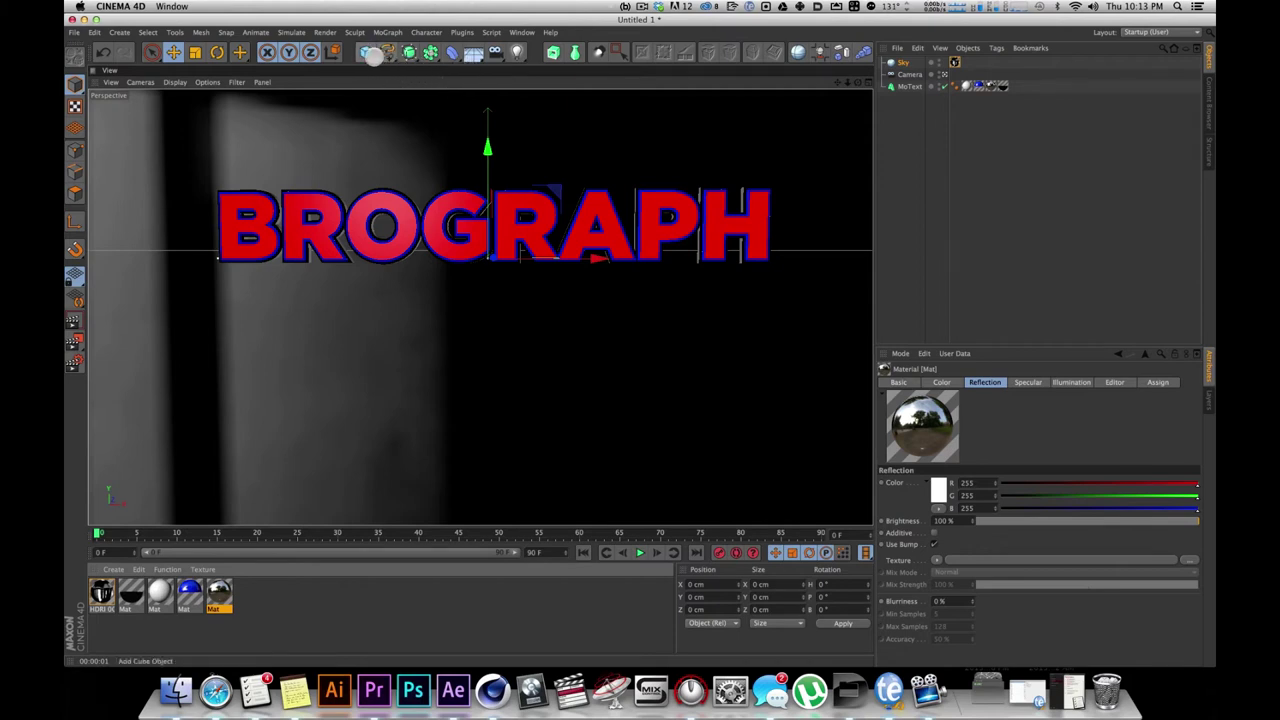
pyautogui.click(371, 54)
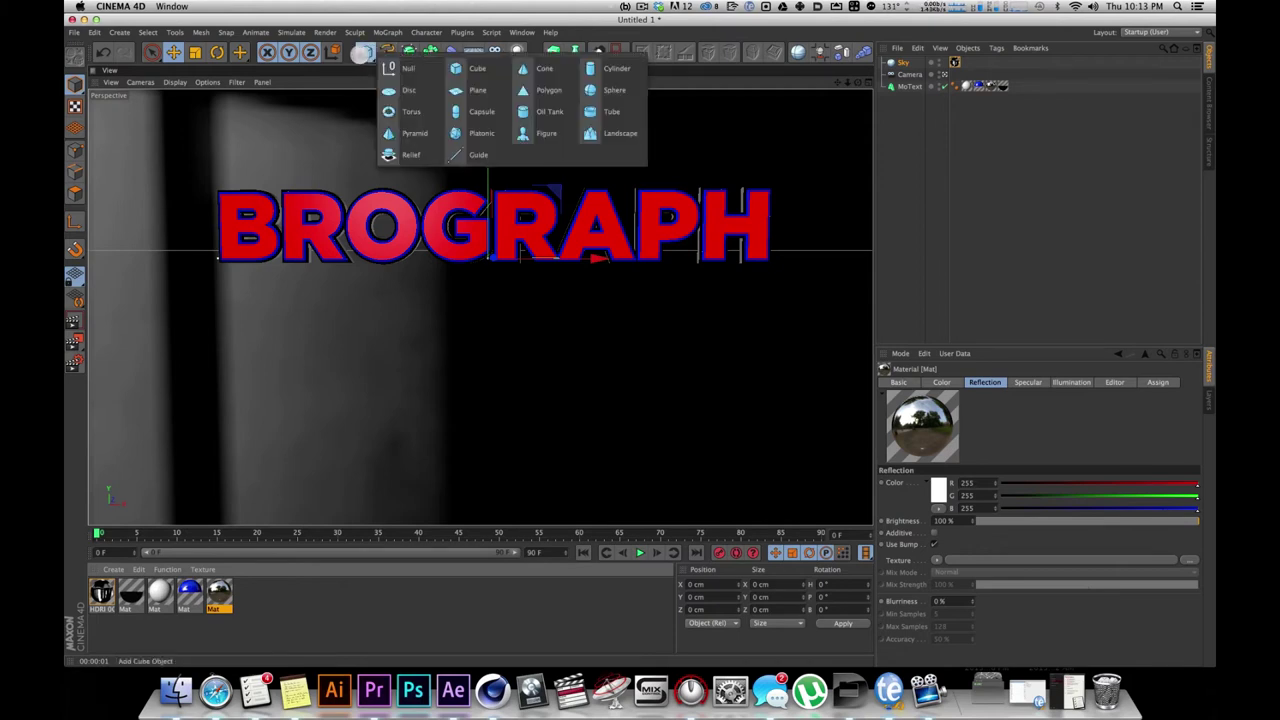
pyautogui.click(414, 89)
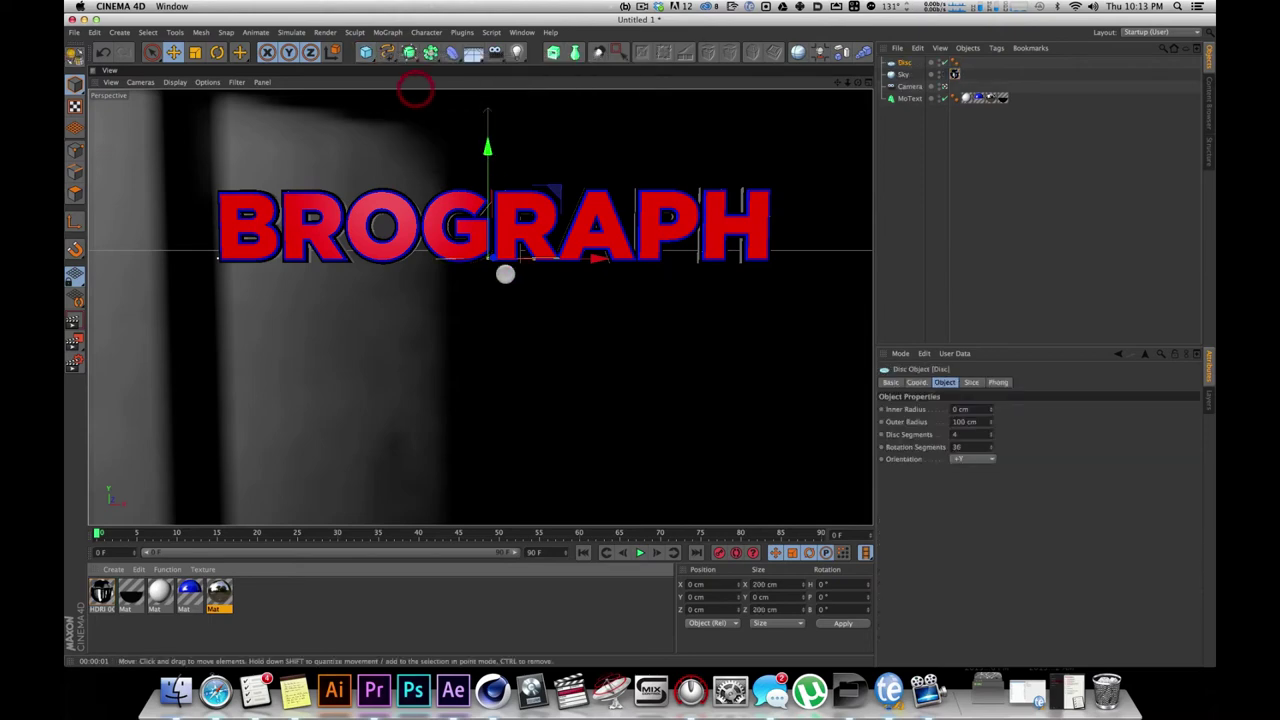
pyautogui.click(972, 459)
pyautogui.click(972, 533)
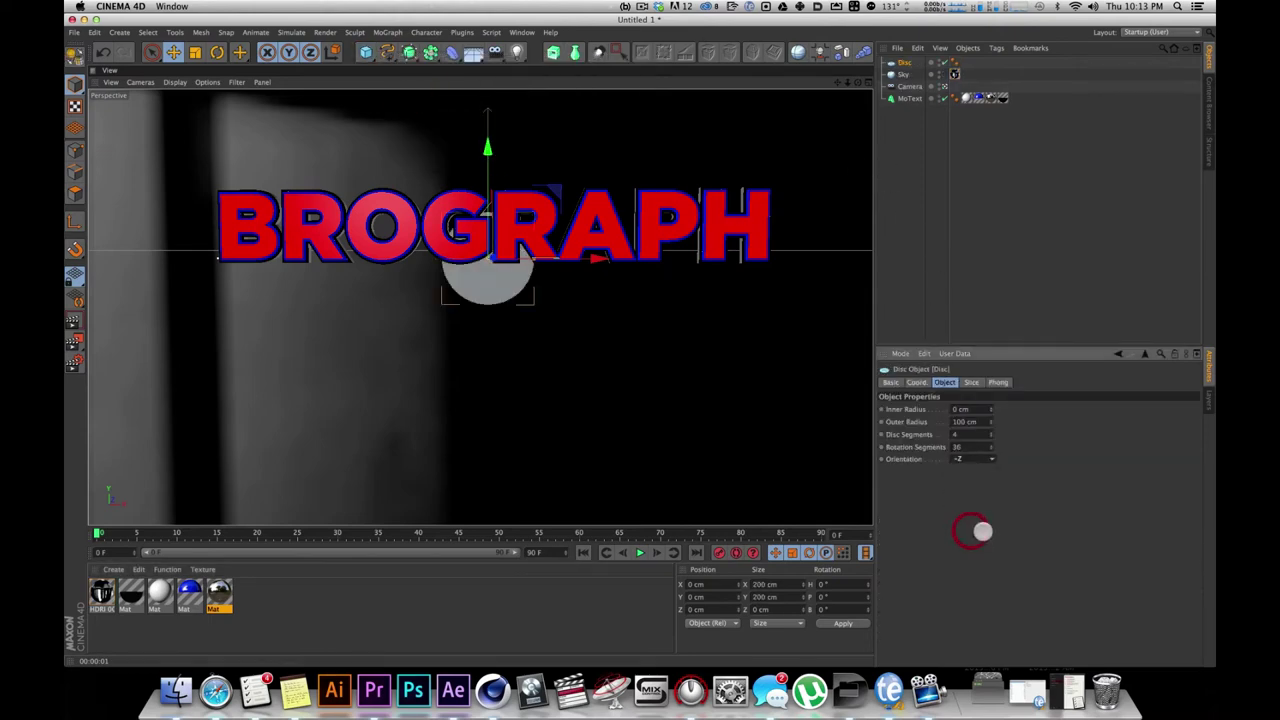
# Move the disc in front of the text to a Z position of about -550 cm
pyautogui.keyDown('alt'); pyautogui.moveTo(740, 206); pyautogui.dragTo(654, 254); pyautogui.keyUp('alt')
pyautogui.keyDown('alt'); pyautogui.moveTo(511, 240); pyautogui.dragTo(651, 246); pyautogui.keyUp('alt')
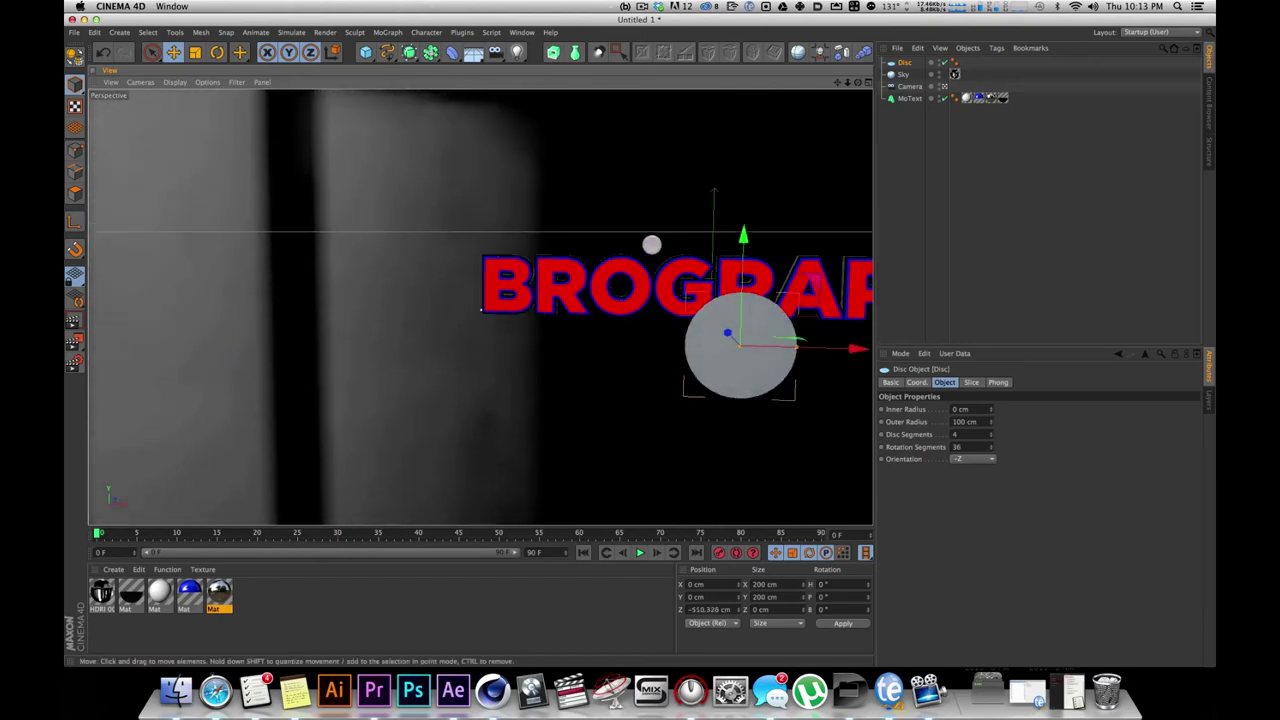
pyautogui.press('1')
pyautogui.moveTo(791, 240); pyautogui.dragTo(490, 178)
pyautogui.moveTo(706, 184)
pyautogui.keyDown('alt'); pyautogui.mouseDown()
pyautogui.moveTo(686, 200)
pyautogui.moveTo(691, 191)
pyautogui.mouseUp(); pyautogui.keyUp('alt')
pyautogui.press('1')
pyautogui.moveTo(545, 303); pyautogui.dragTo(574, 297)
pyautogui.keyDown('alt'); pyautogui.moveTo(689, 214); pyautogui.dragTo(649, 234); pyautogui.keyUp('alt')
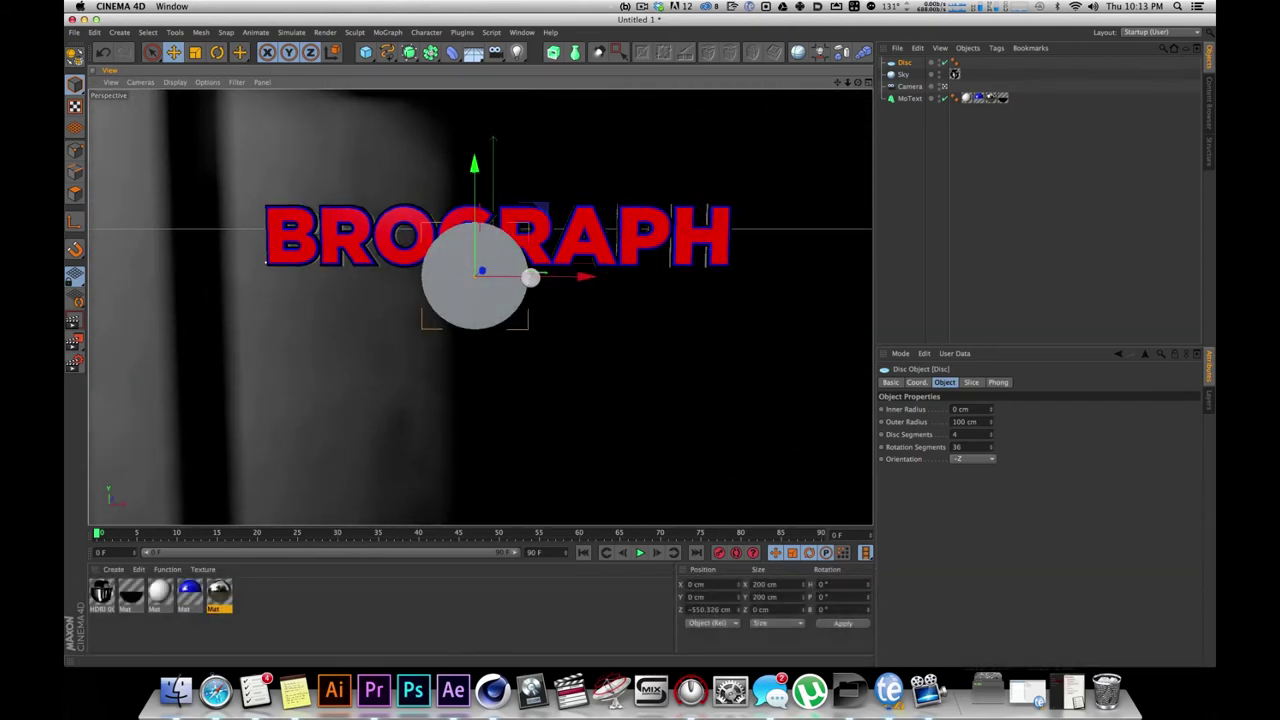
# Enlarge the disc to about 540 cm in diameter and stretch it horizontally with an X scale of 4.64
pyautogui.press('t')
pyautogui.moveTo(466, 320); pyautogui.dragTo(1106, 41)
pyautogui.moveTo(458, 384); pyautogui.dragTo(514, 351)
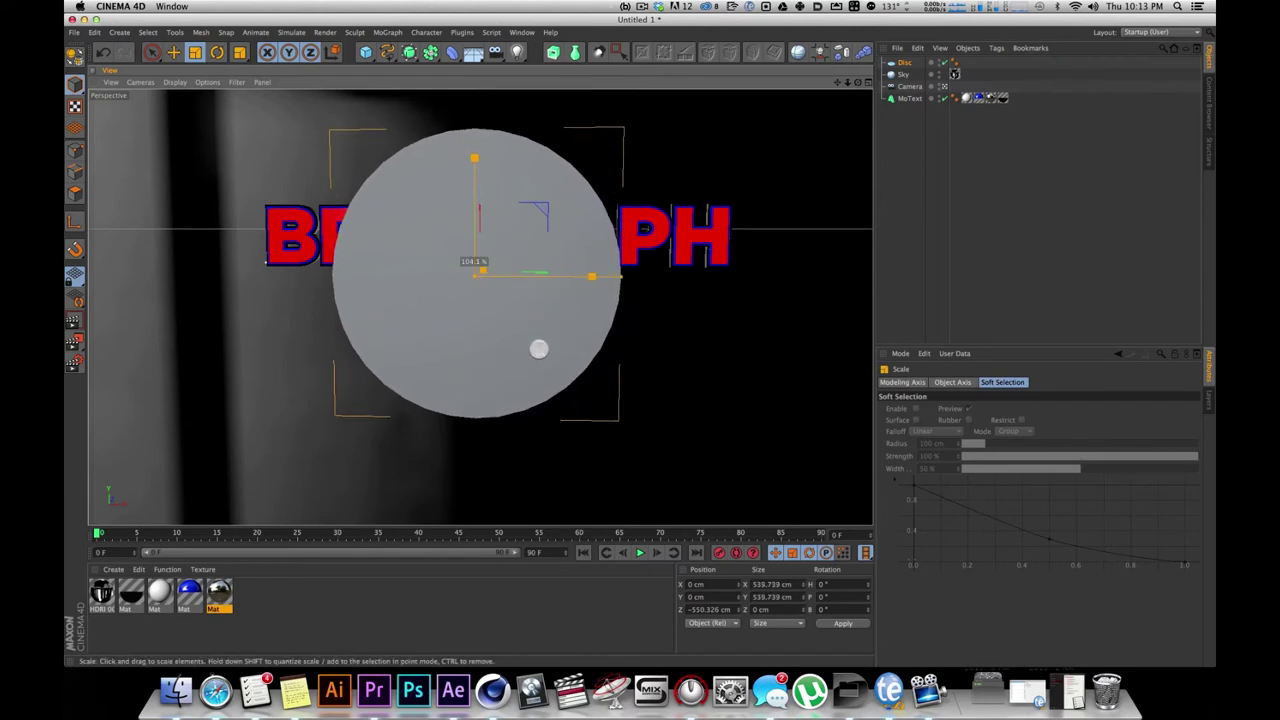
pyautogui.click(905, 62)
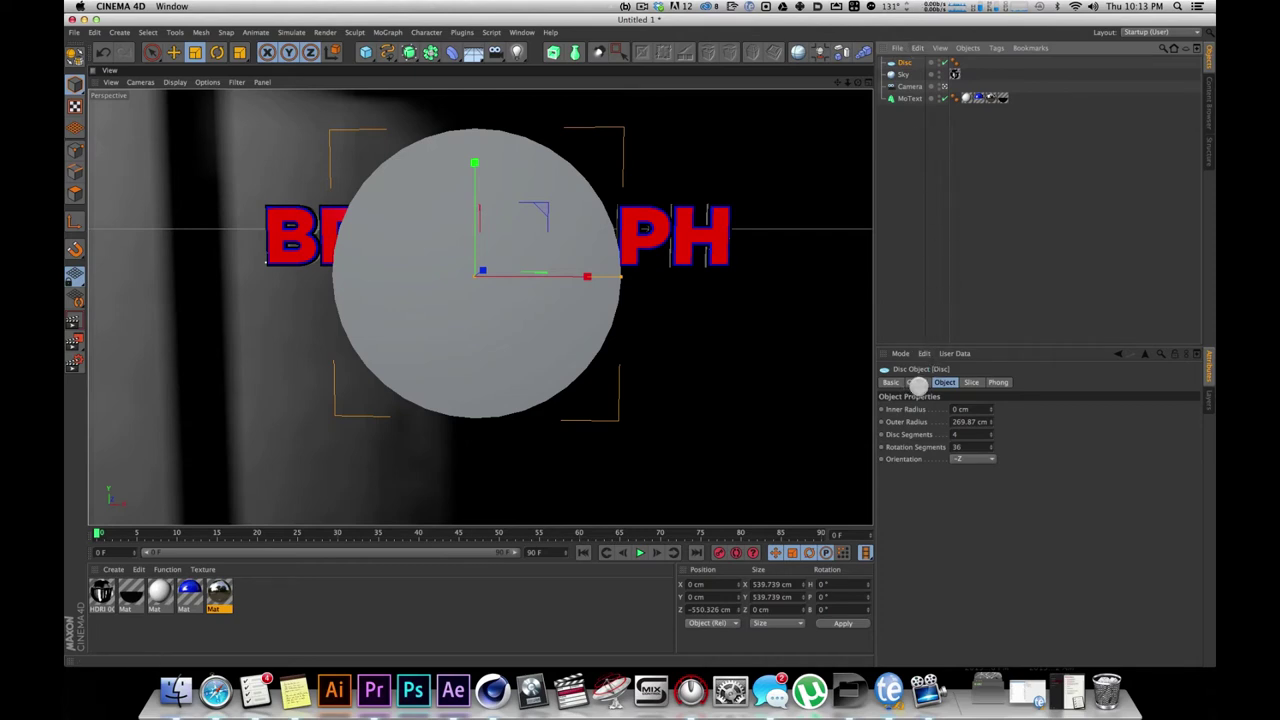
pyautogui.click(917, 383)
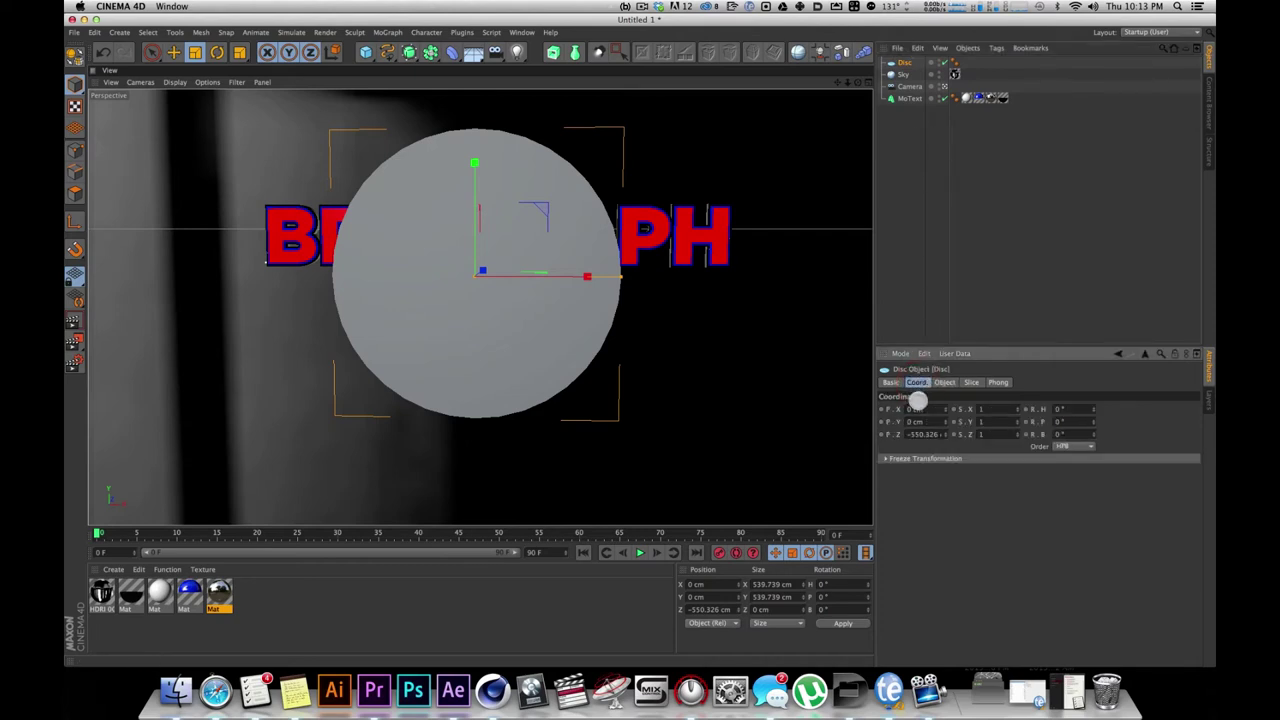
pyautogui.moveTo(1016, 409); pyautogui.dragTo(974, 281)
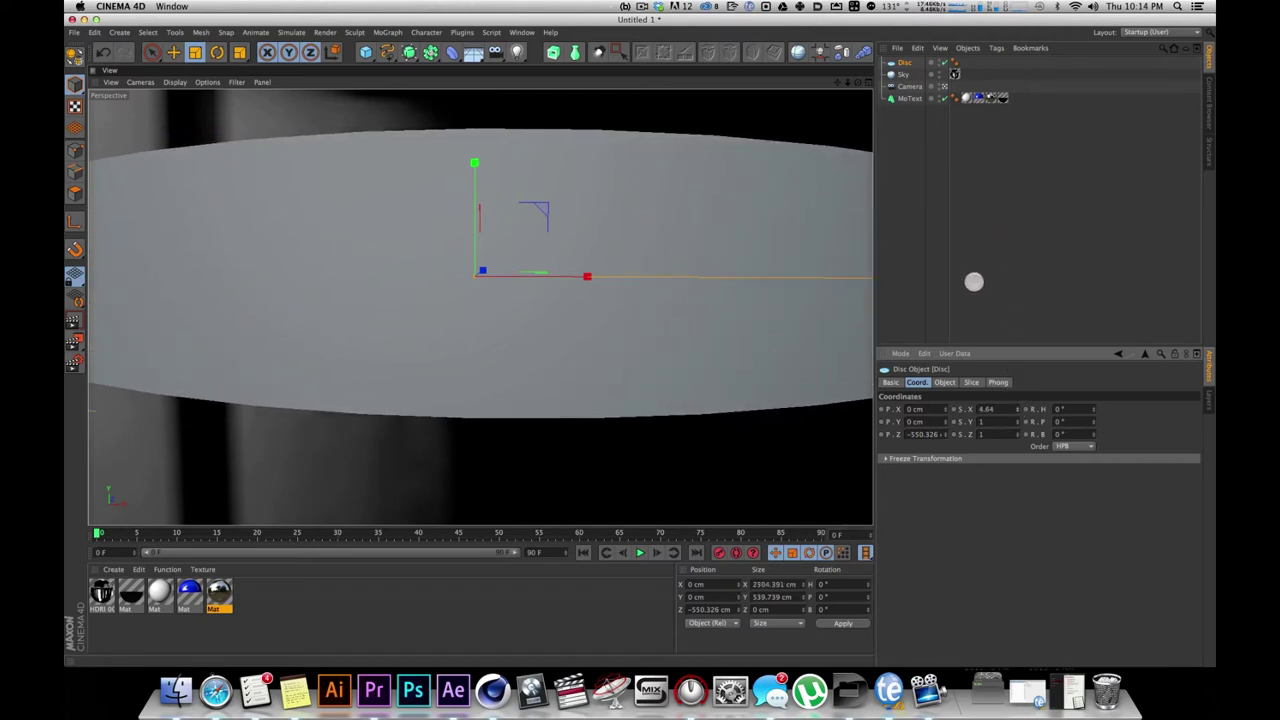
# Raise the stretched disc above the text to a Y position of about 342 cm
pyautogui.press('e')
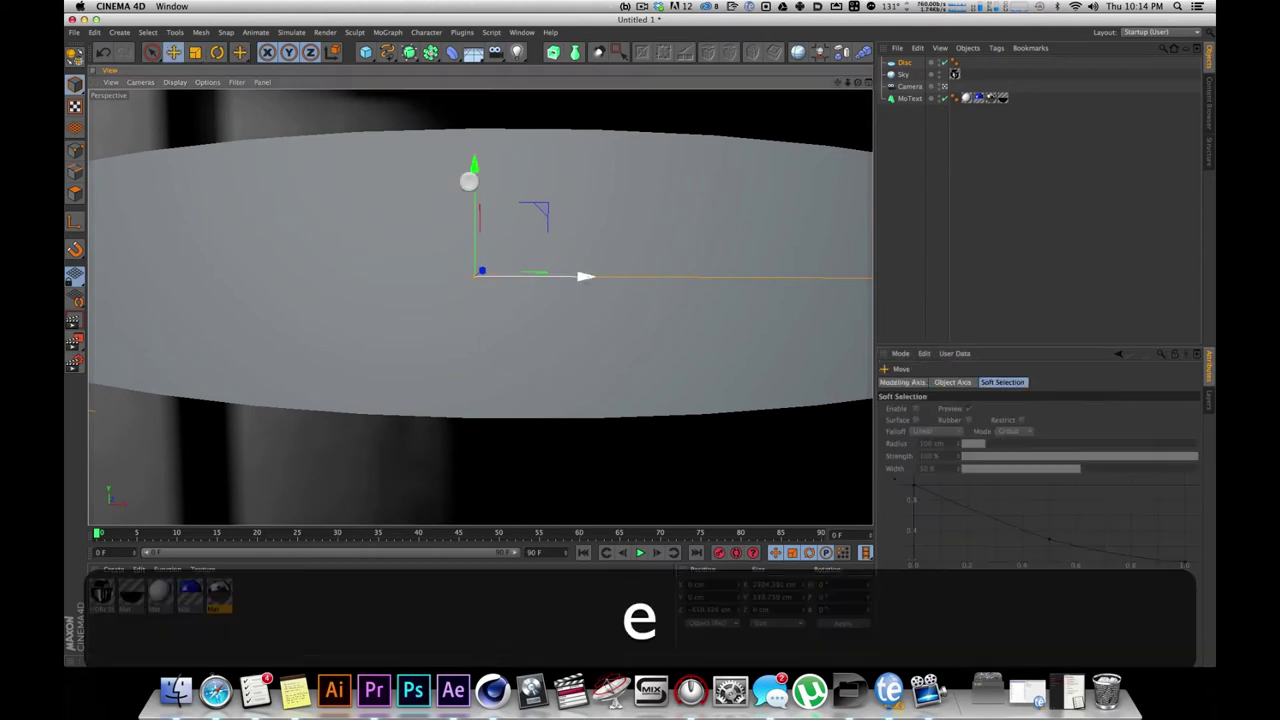
pyautogui.moveTo(472, 164); pyautogui.dragTo(470, 63)
pyautogui.keyDown('alt'); pyautogui.moveTo(586, 164); pyautogui.dragTo(512, 184); pyautogui.keyUp('alt')
pyautogui.press('2')
pyautogui.moveTo(475, 100)
pyautogui.mouseDown()
pyautogui.moveTo(477, 114)
pyautogui.moveTo(480, 86)
pyautogui.moveTo(497, 103)
pyautogui.mouseUp()
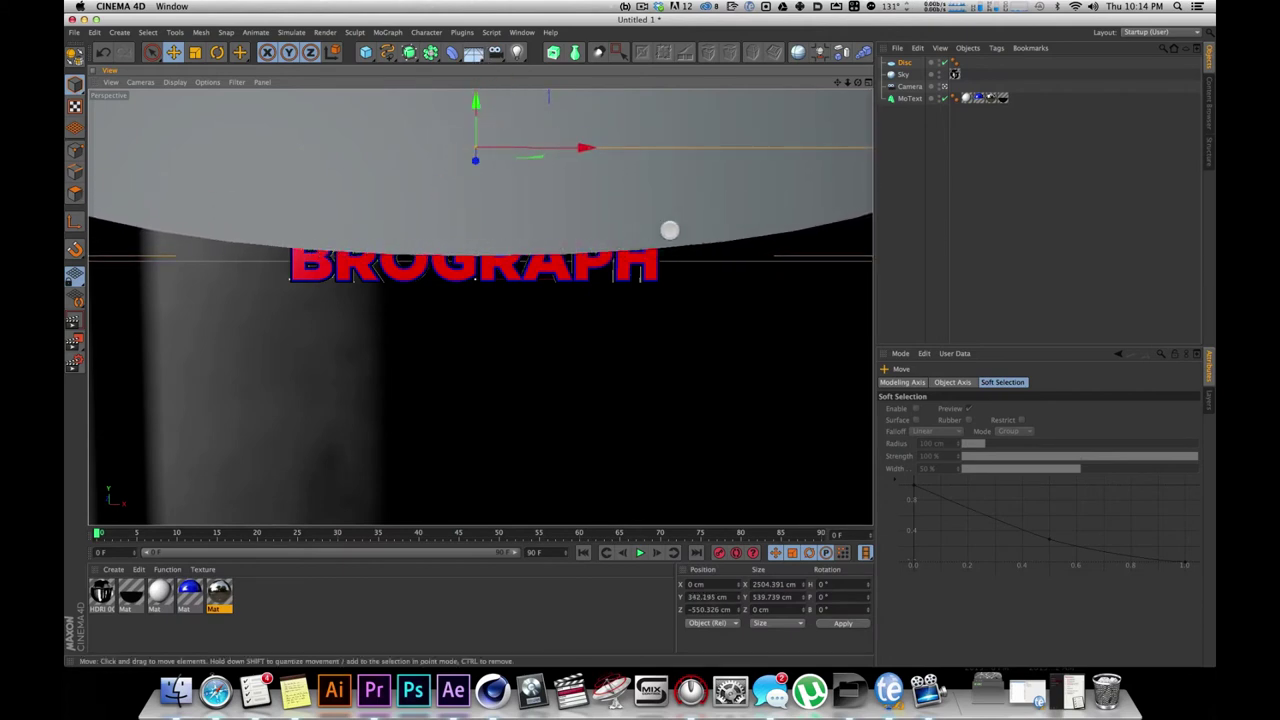
pyautogui.press('2')
pyautogui.moveTo(576, 203); pyautogui.dragTo(447, 180)
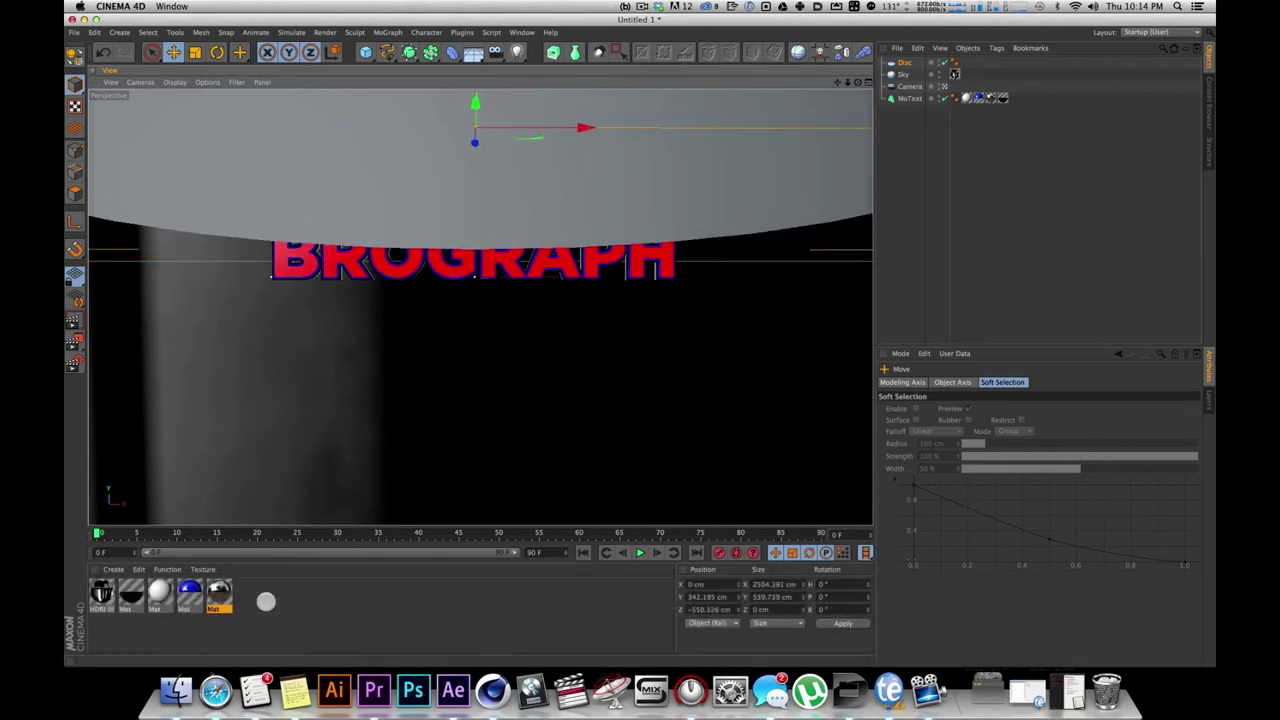
# Create a new material with Luminance enabled and apply it to the disc
pyautogui.doubleClick(283, 611)
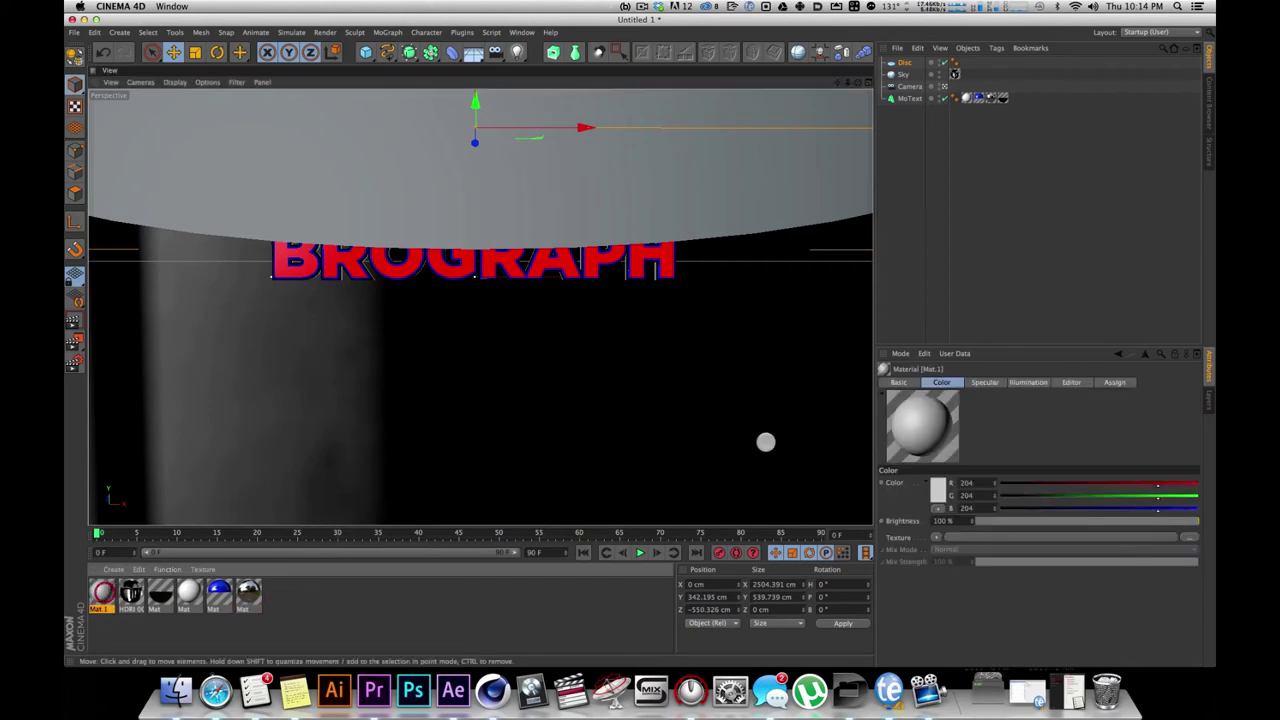
pyautogui.click(898, 382)
pyautogui.click(935, 519)
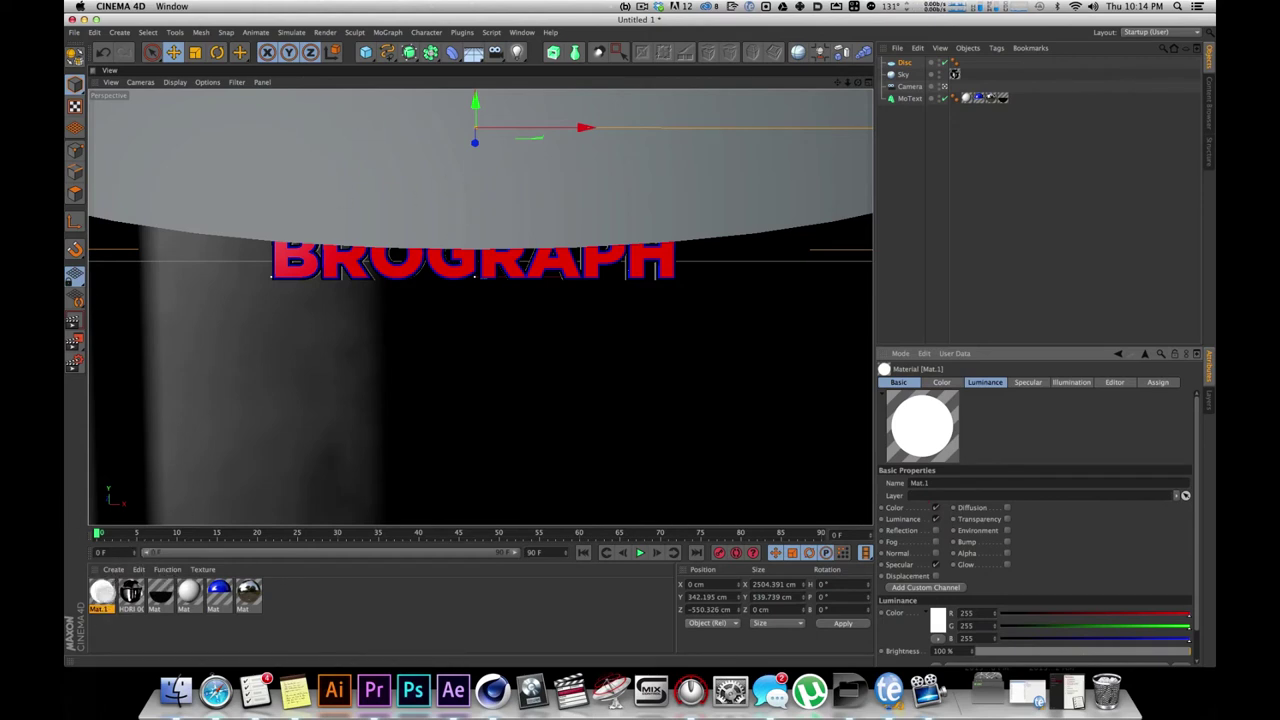
pyautogui.moveTo(101, 592); pyautogui.dragTo(904, 62)
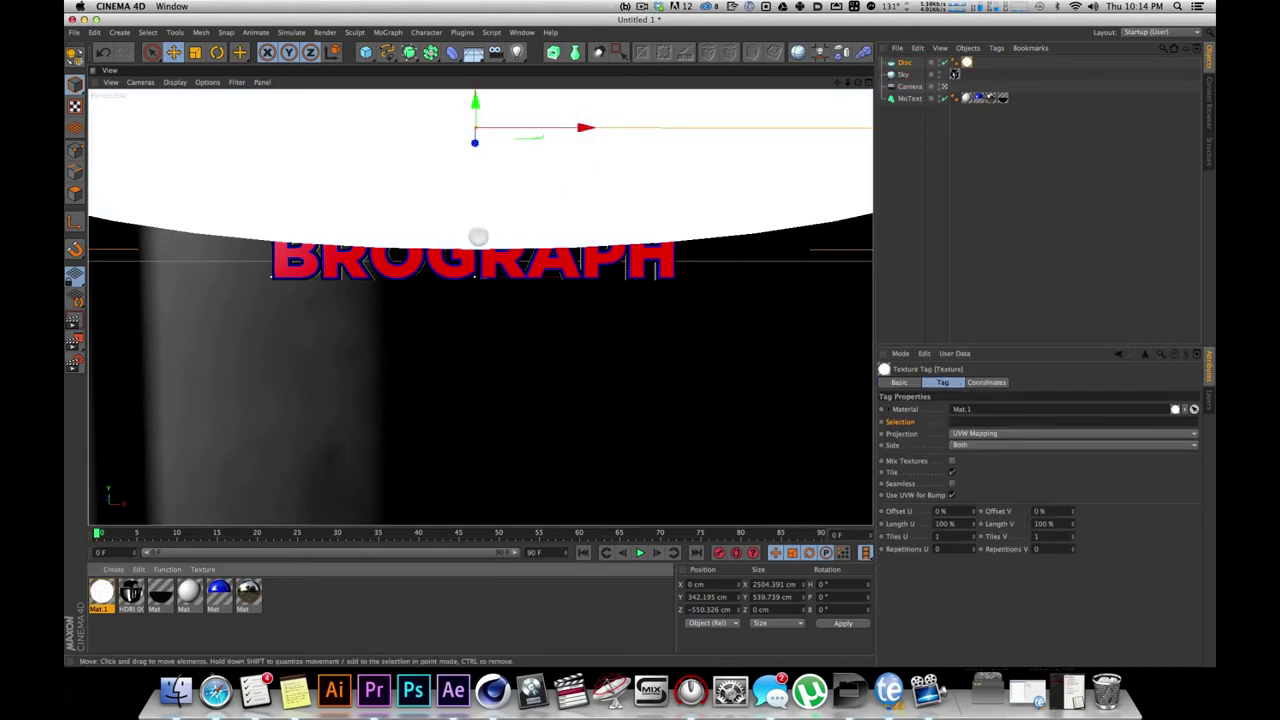
# Scrub the animated camera to frame 82 and show all four viewports
pyautogui.press('2')
pyautogui.moveTo(440, 178); pyautogui.dragTo(517, 171)
pyautogui.press('1')
pyautogui.click(910, 86)
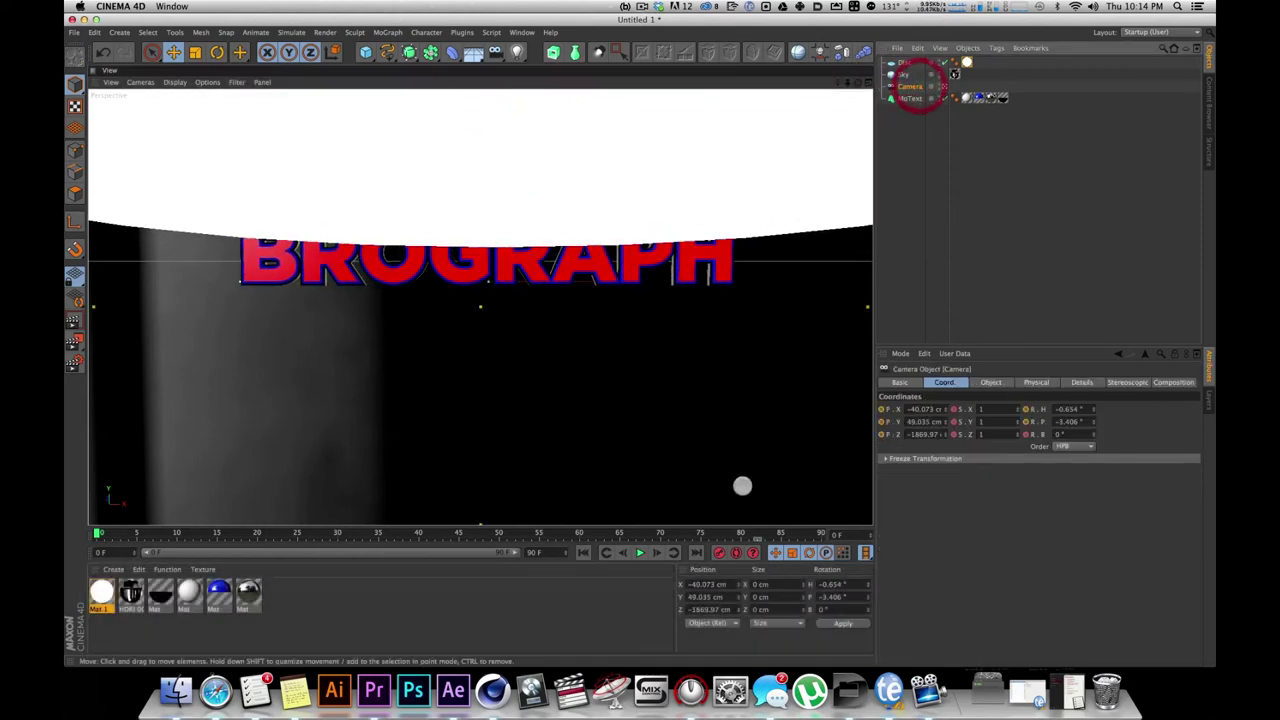
pyautogui.moveTo(300, 531); pyautogui.dragTo(730, 527)
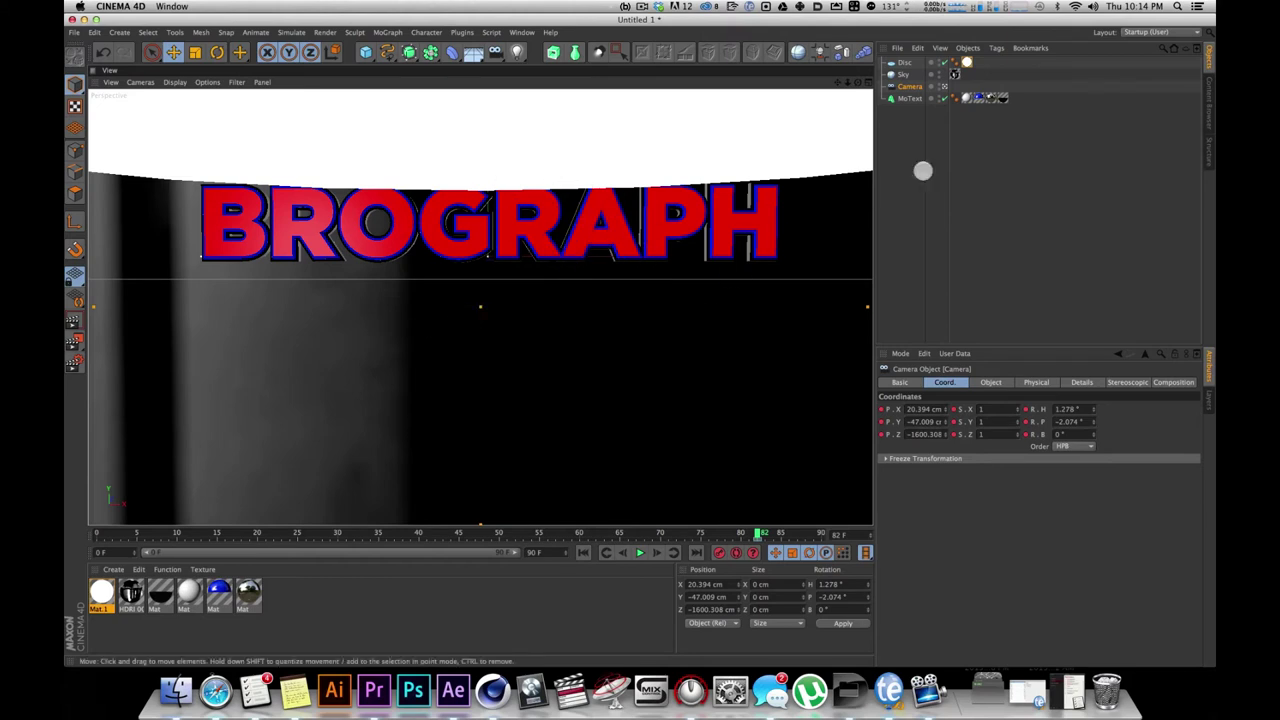
pyautogui.click(1003, 159)
pyautogui.click(868, 82)
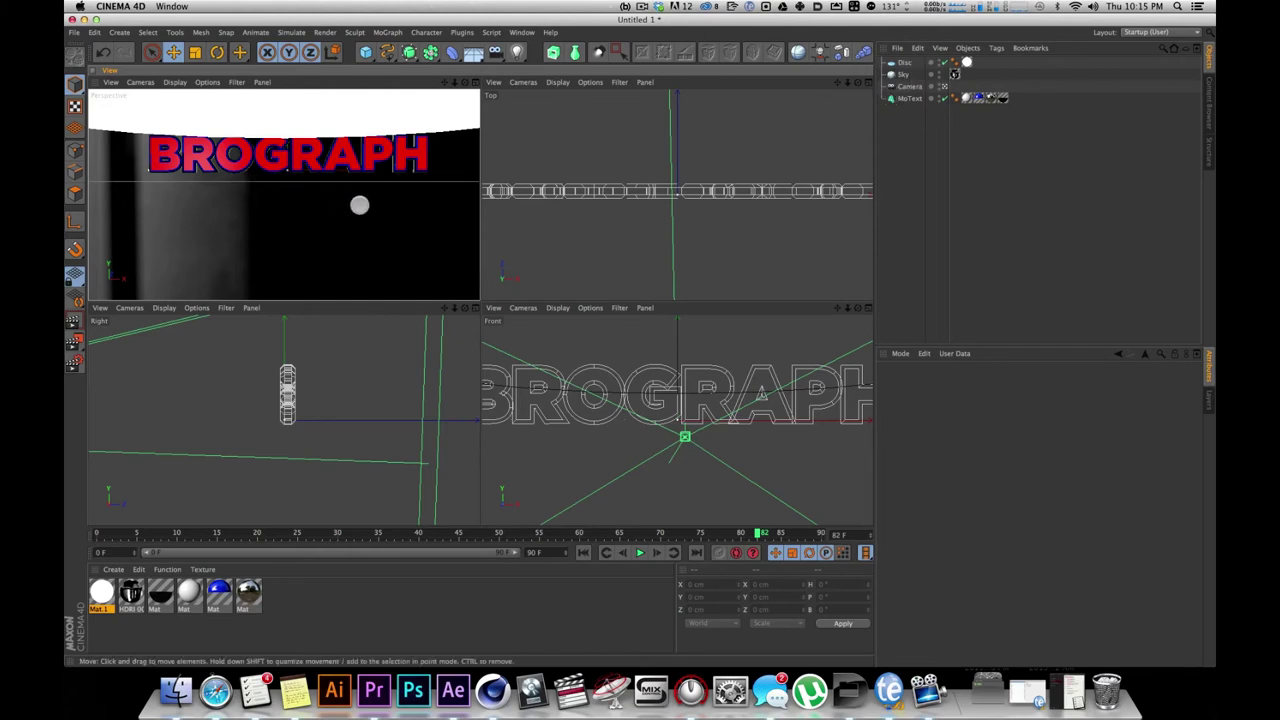
# Start an interactive render region and enlarge it to cover nearly the whole perspective view
pyautogui.hotkey('alt', 'r')
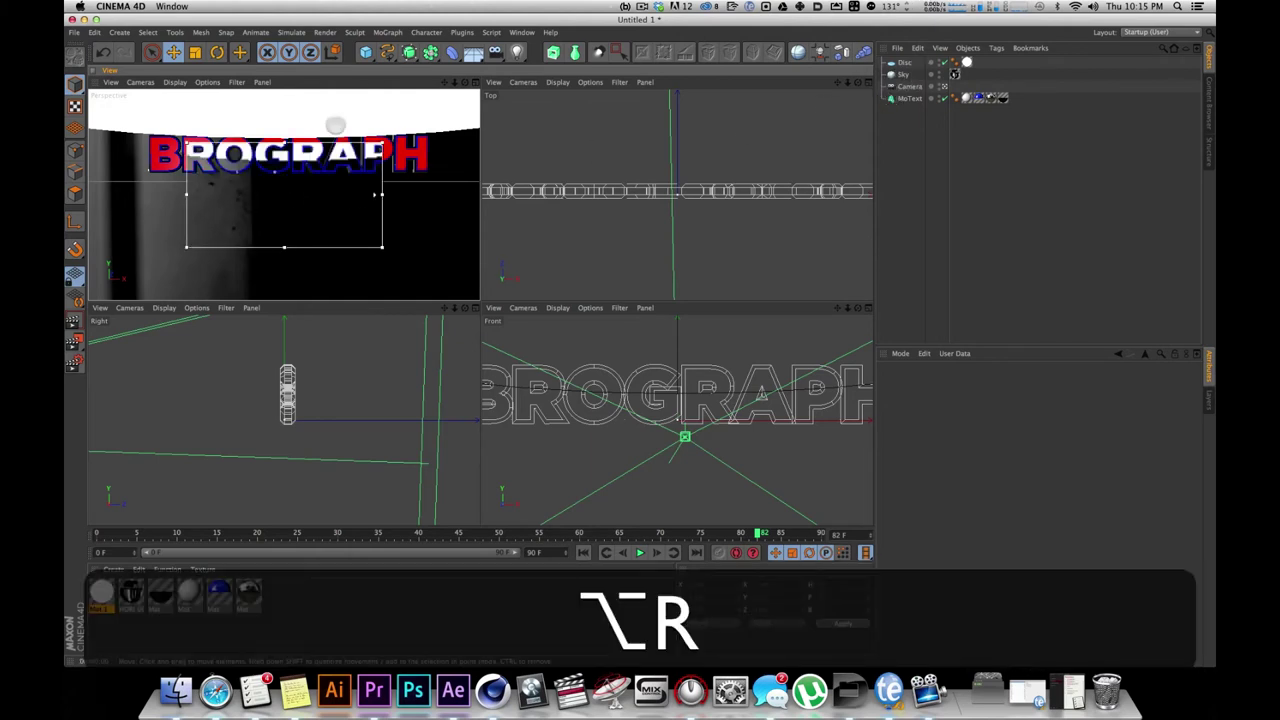
pyautogui.click(185, 145)
pyautogui.moveTo(185, 144); pyautogui.dragTo(104, 95)
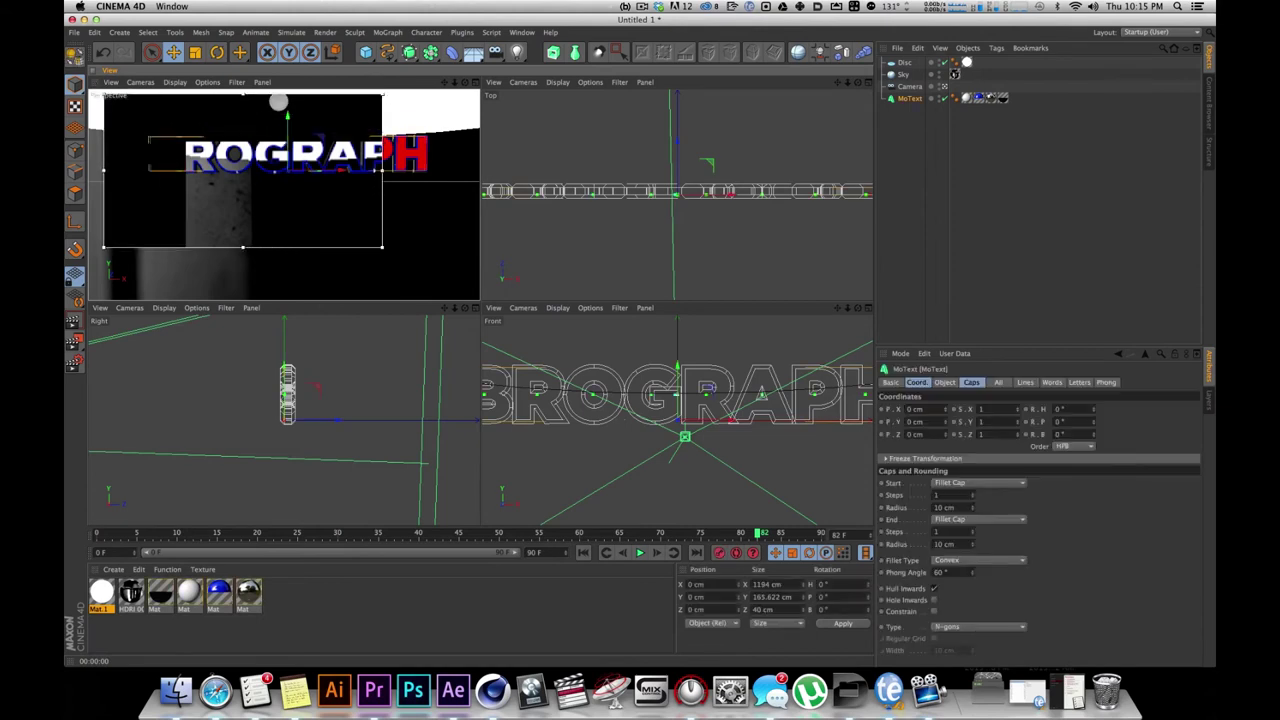
pyautogui.moveTo(382, 248); pyautogui.dragTo(464, 290)
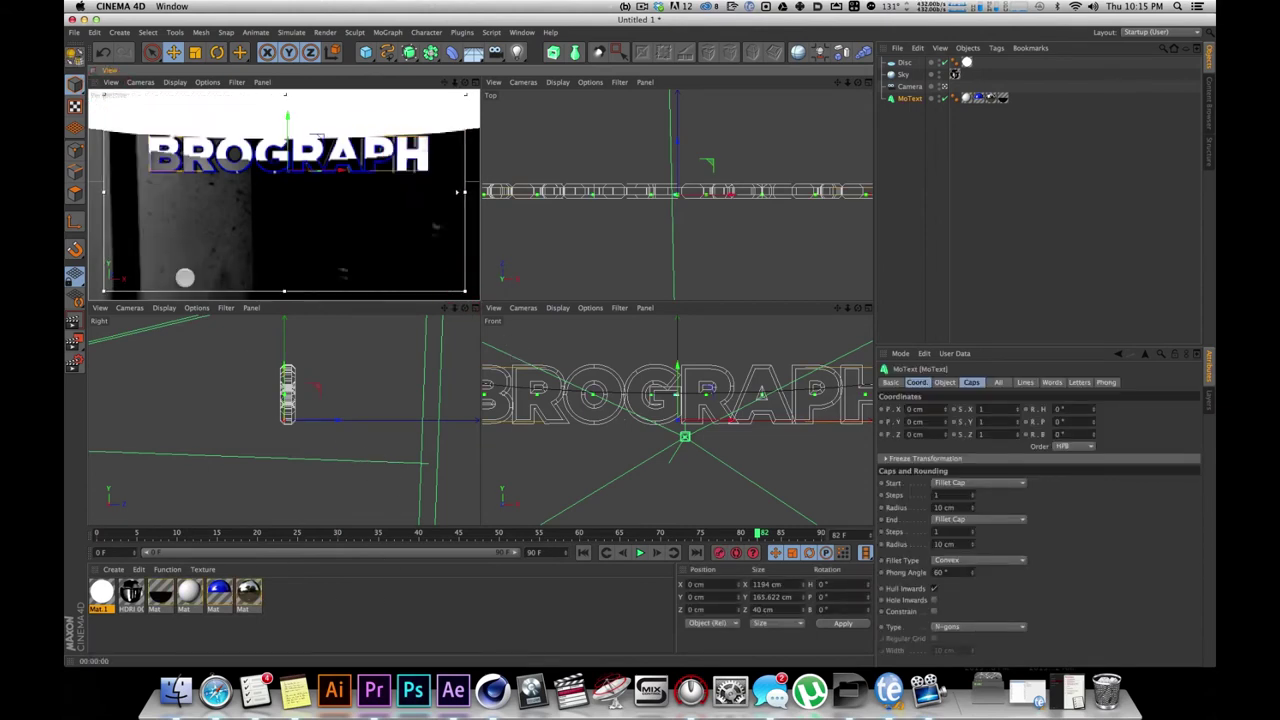
# Lower the disc in front of the text to a Y position of about 112 cm
pyautogui.press('2')
pyautogui.moveTo(720, 411); pyautogui.dragTo(709, 344)
pyautogui.click(915, 141)
pyautogui.click(906, 62)
pyautogui.moveTo(680, 329); pyautogui.dragTo(677, 357)
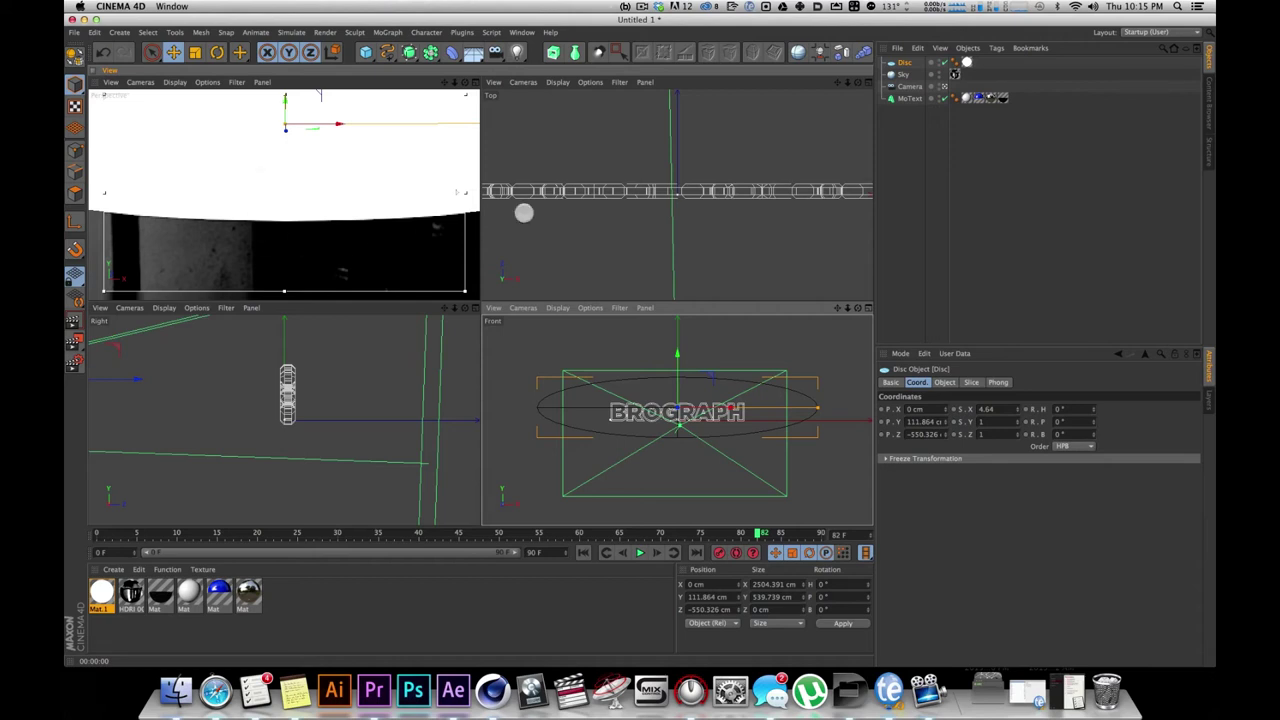
# Raise the interactive render region's resolution to maximum and render the perspective view with the whole disc in frame
pyautogui.moveTo(456, 192); pyautogui.dragTo(463, 43)
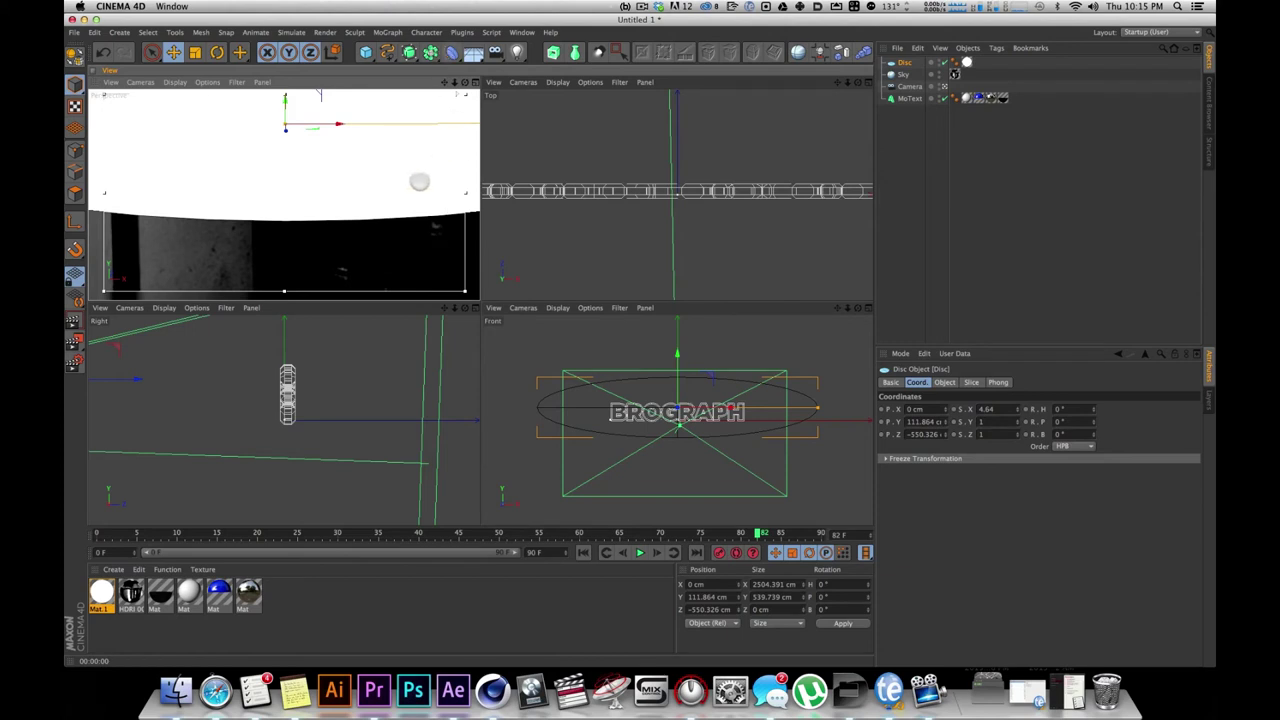
pyautogui.press('super+r')
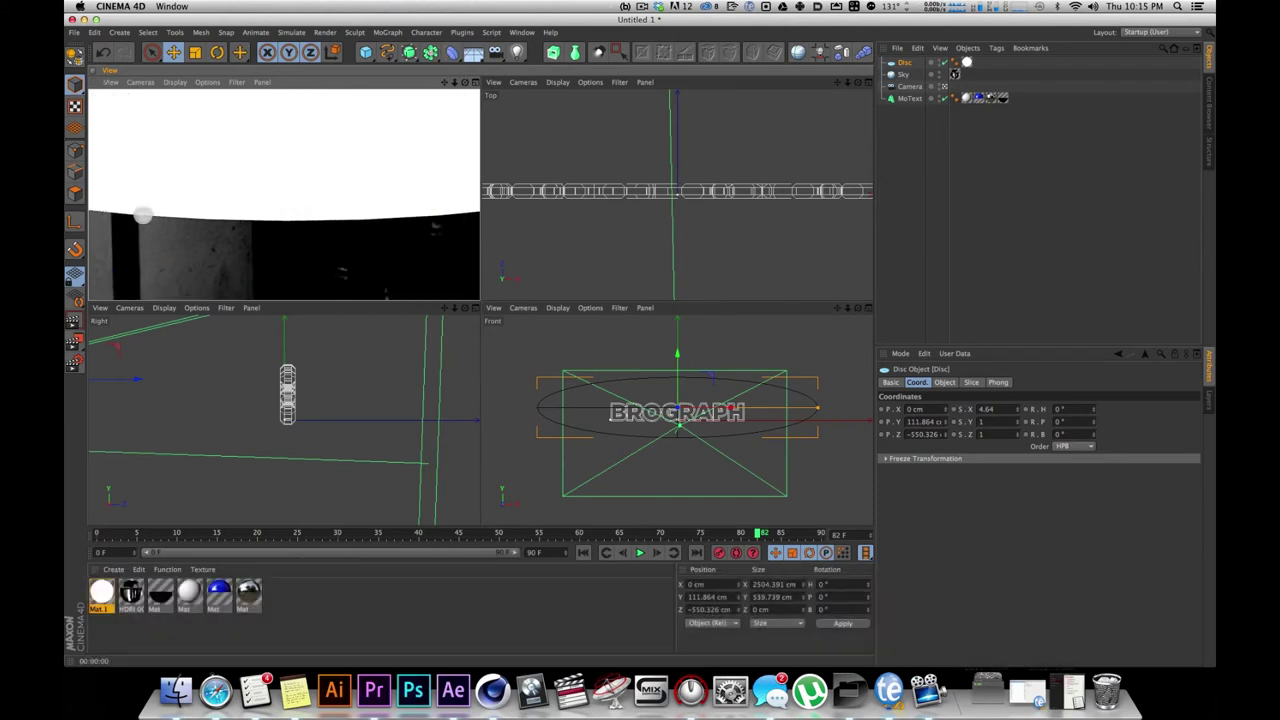
pyautogui.press('2')
pyautogui.moveTo(344, 169); pyautogui.dragTo(311, 183)
pyautogui.press('super+r')
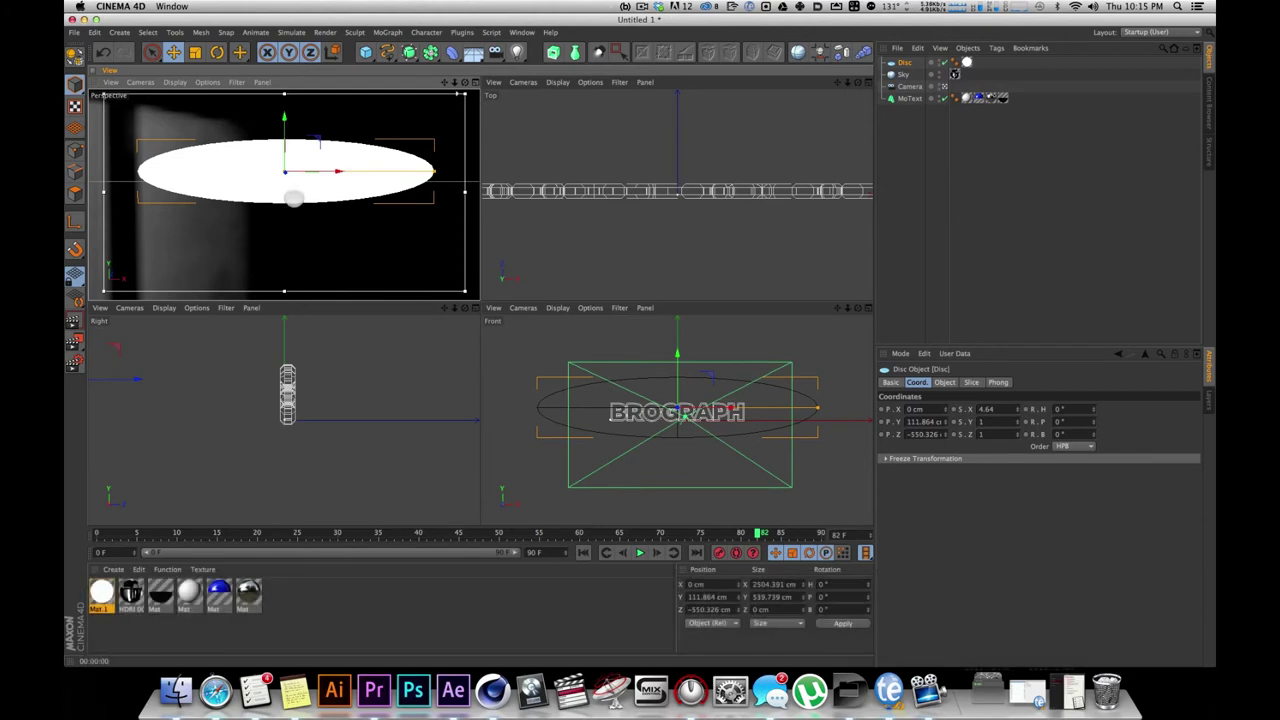
pyautogui.press('super+r')
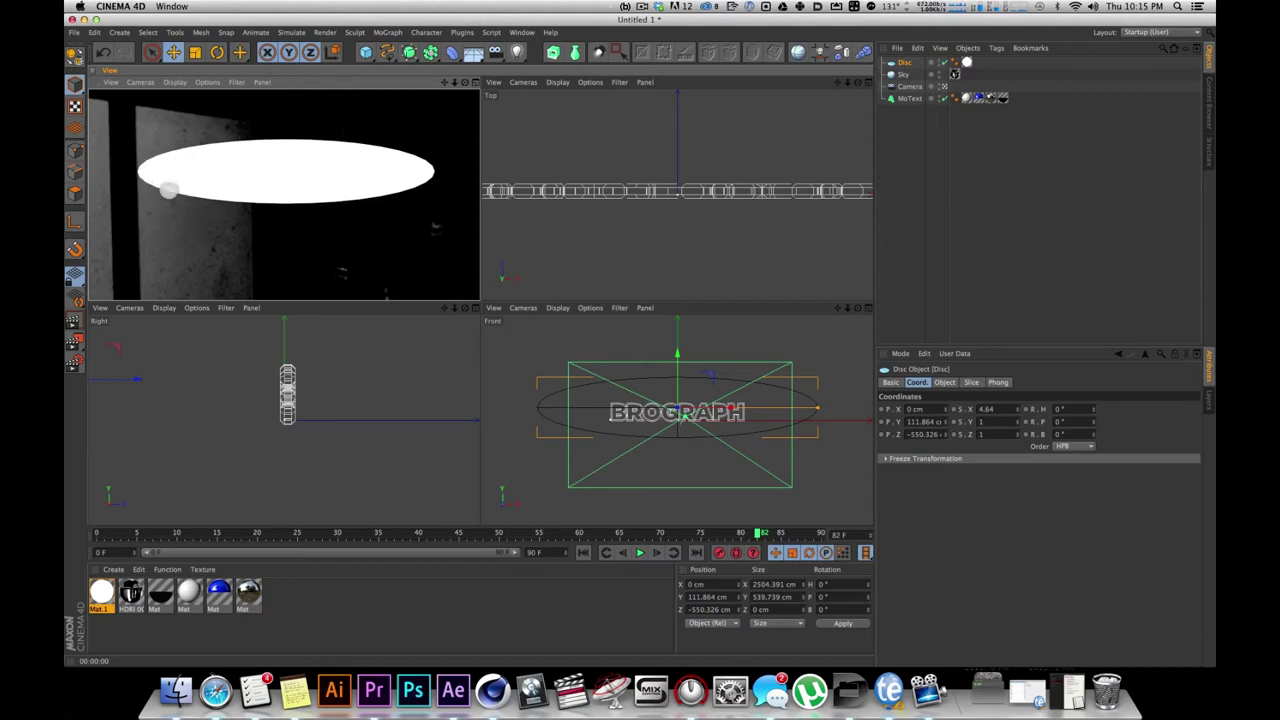
# Set the disc's Rotation Segments to 136
pyautogui.click(340, 230)
pyautogui.click(988, 143)
pyautogui.click(904, 62)
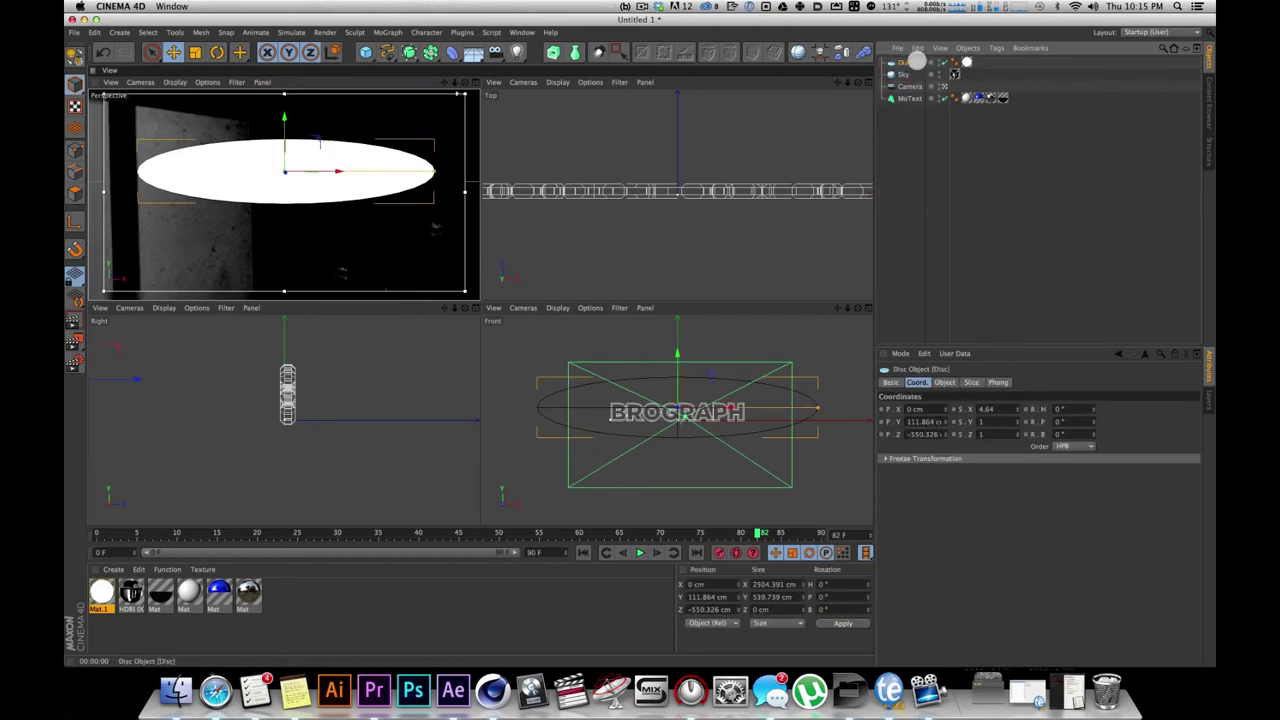
pyautogui.click(944, 382)
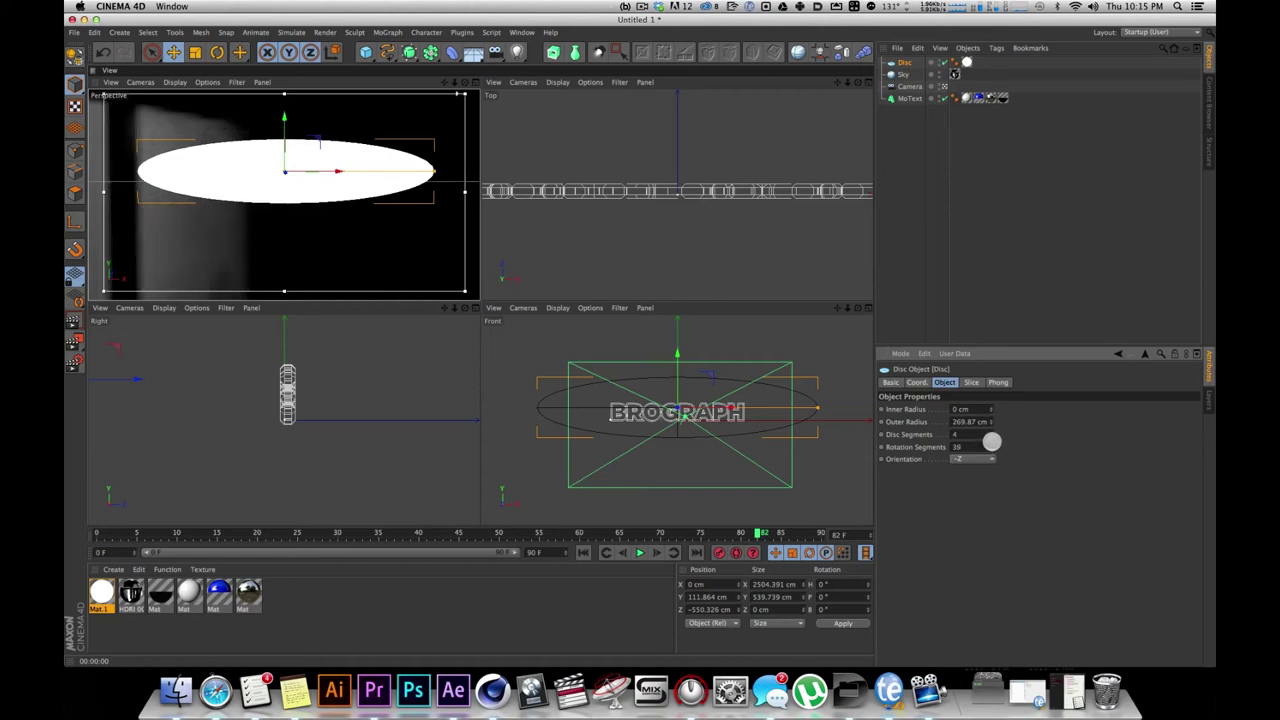
pyautogui.moveTo(996, 410); pyautogui.dragTo(1001, 371)
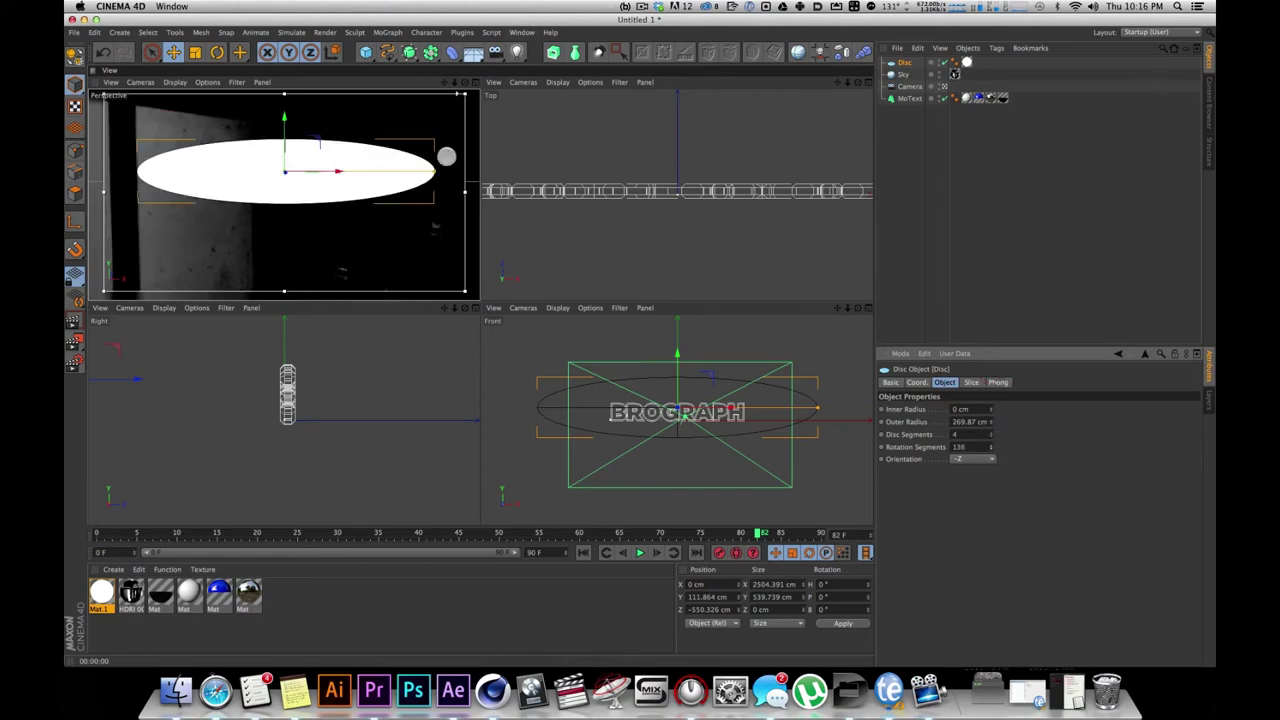
# Maximize the perspective view and add a Compositing tag to the disc
pyautogui.click(471, 82)
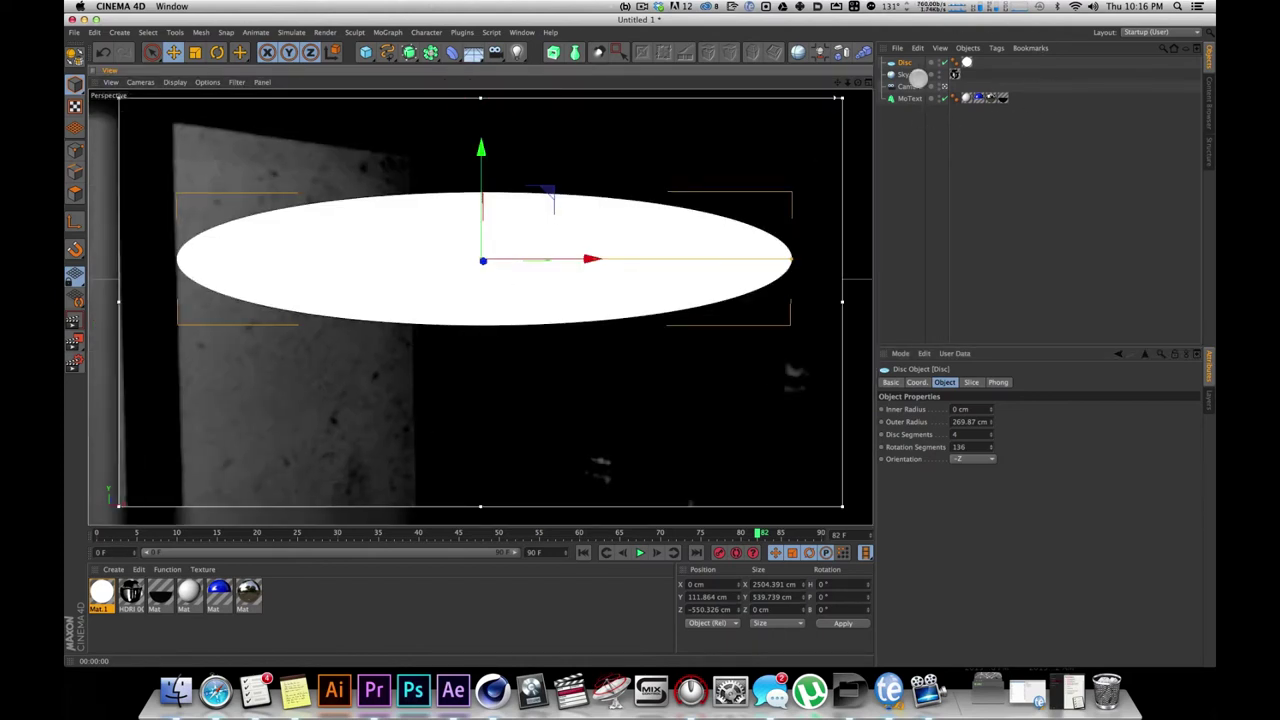
pyautogui.click(905, 62)
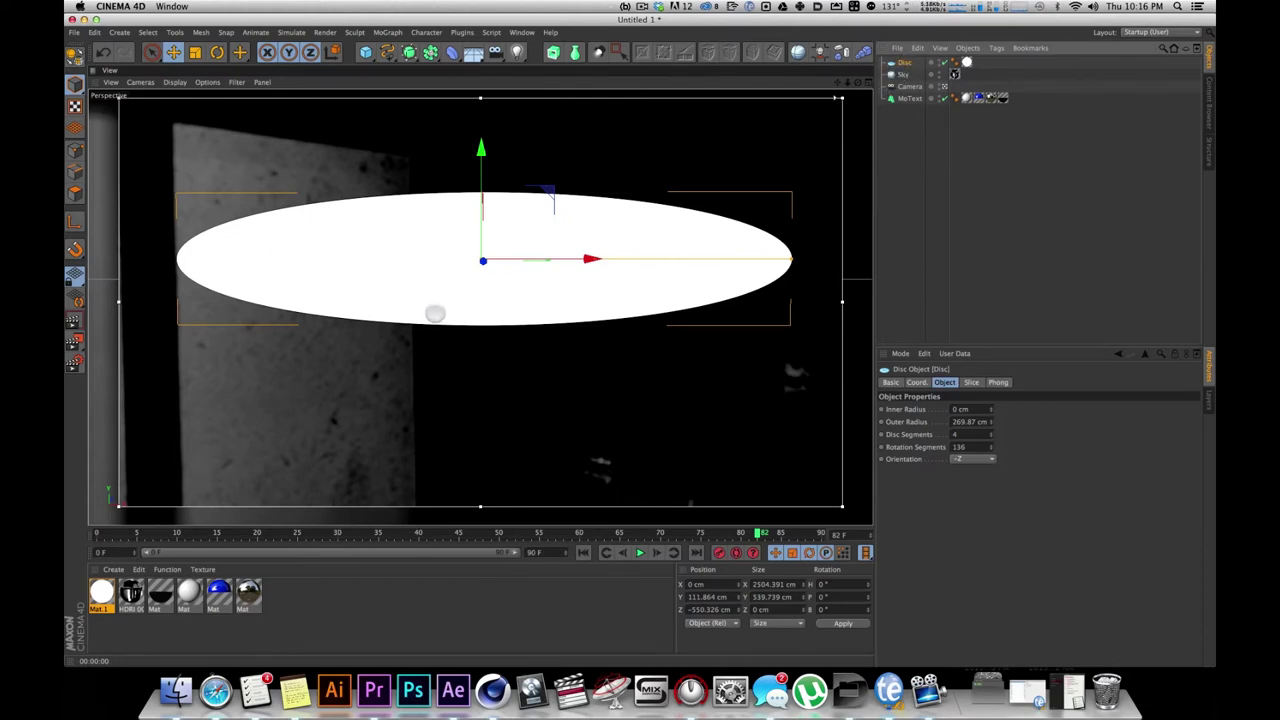
pyautogui.click(1002, 47)
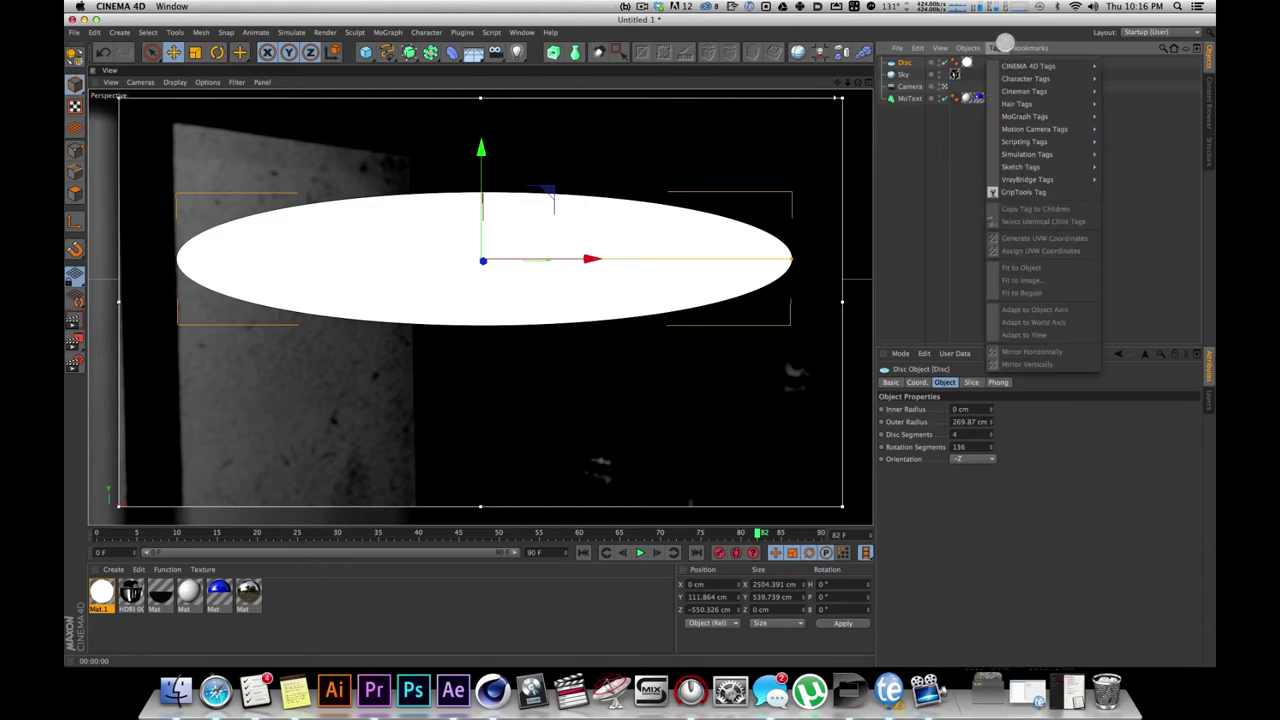
pyautogui.moveTo(1009, 67)
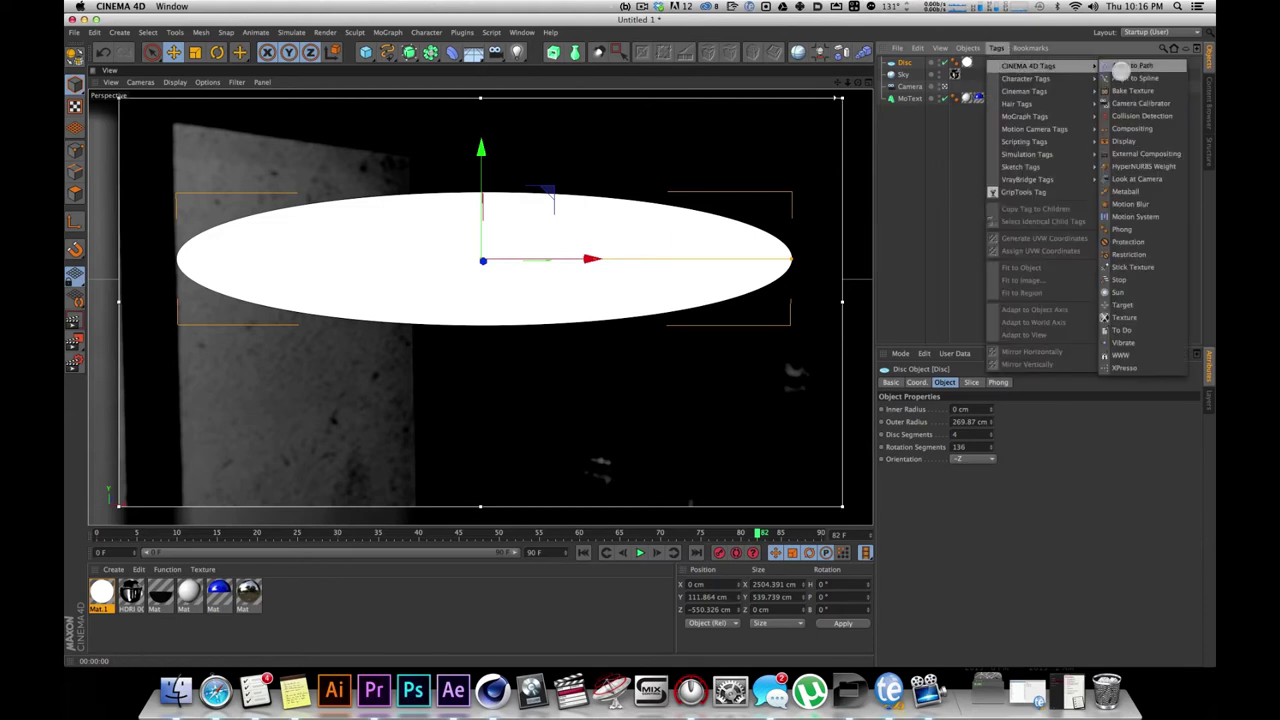
pyautogui.click(1120, 129)
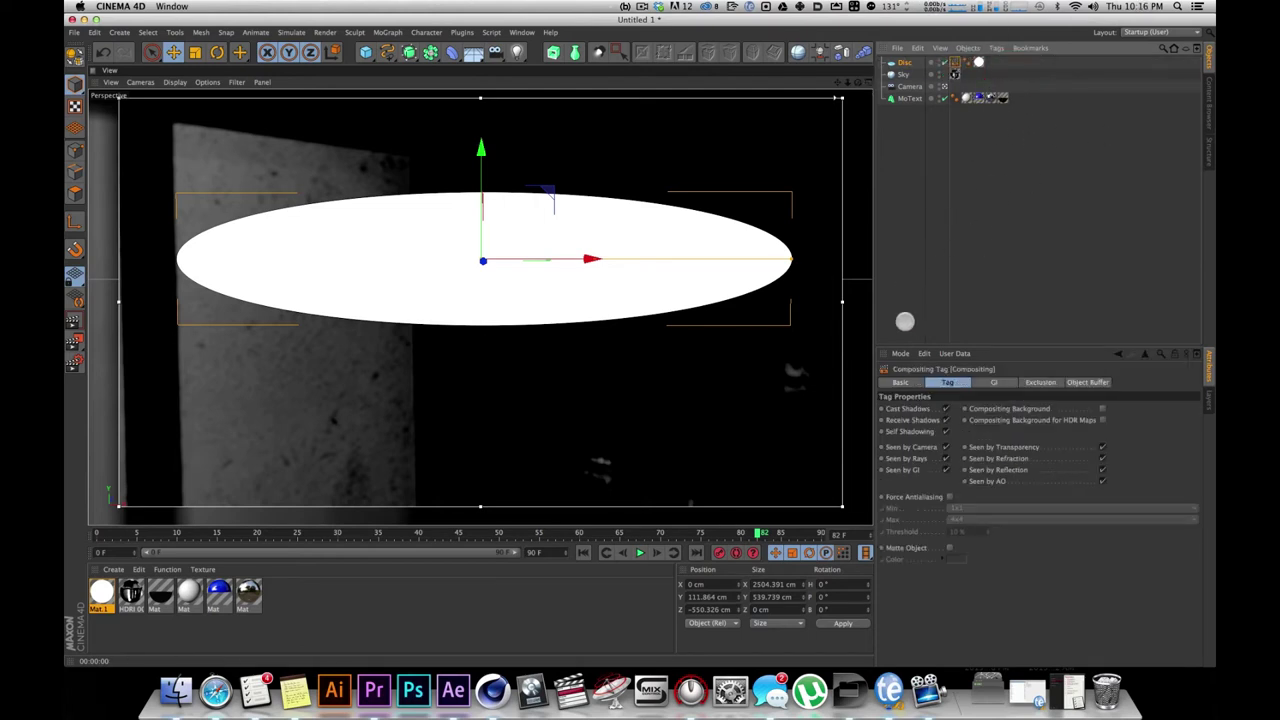
# Turn off Cast Shadows, Receive Shadows, Seen by Camera and Seen by Transparency in the disc's Compositing tag
pyautogui.click(940, 383)
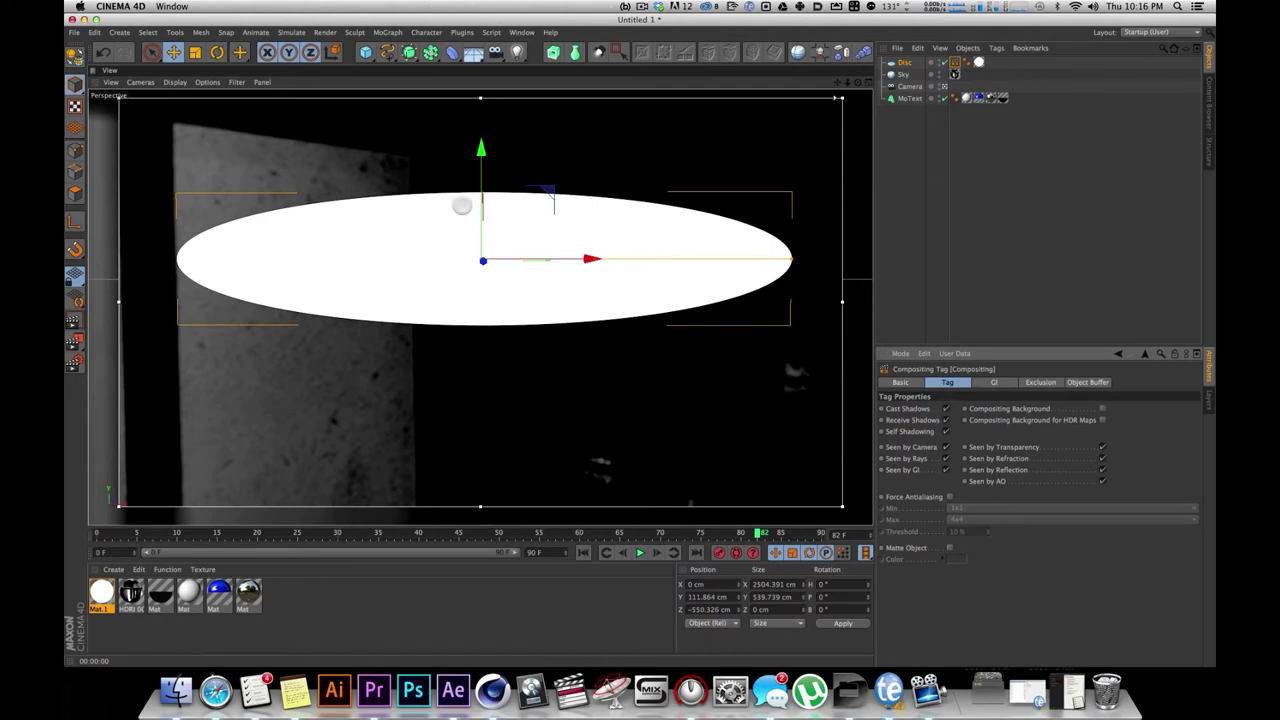
pyautogui.click(945, 408)
pyautogui.click(945, 420)
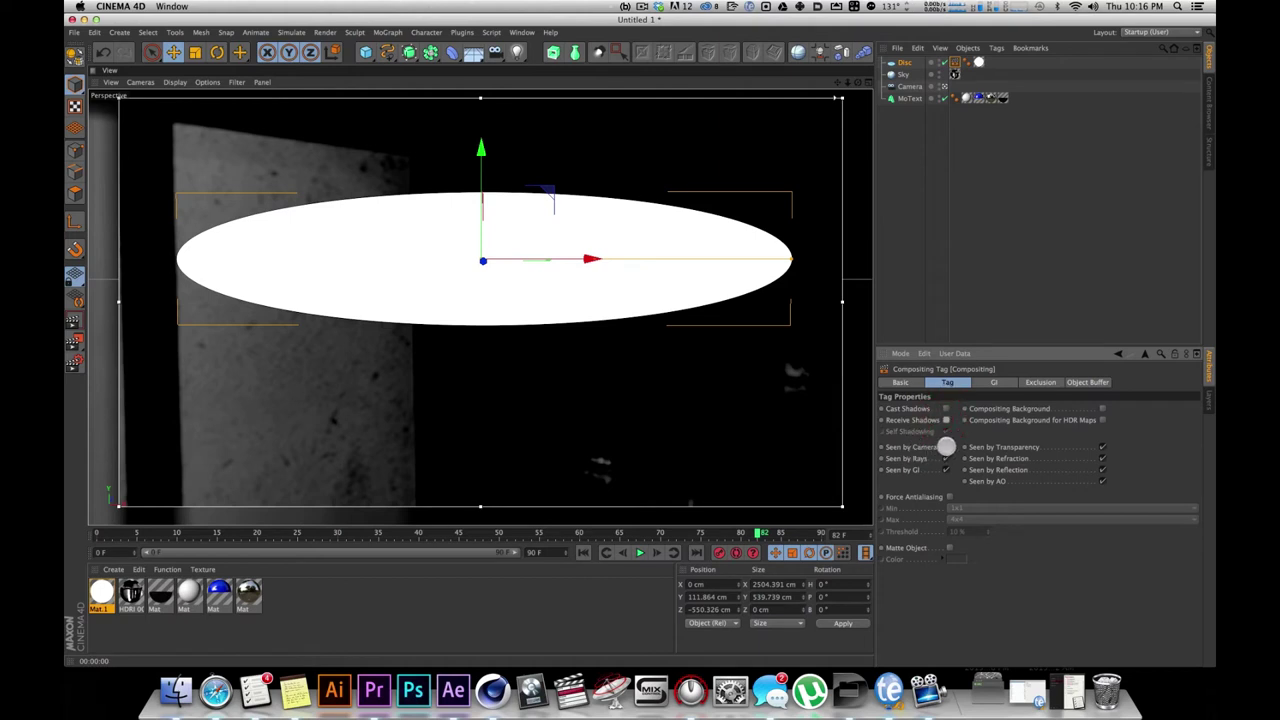
pyautogui.click(946, 448)
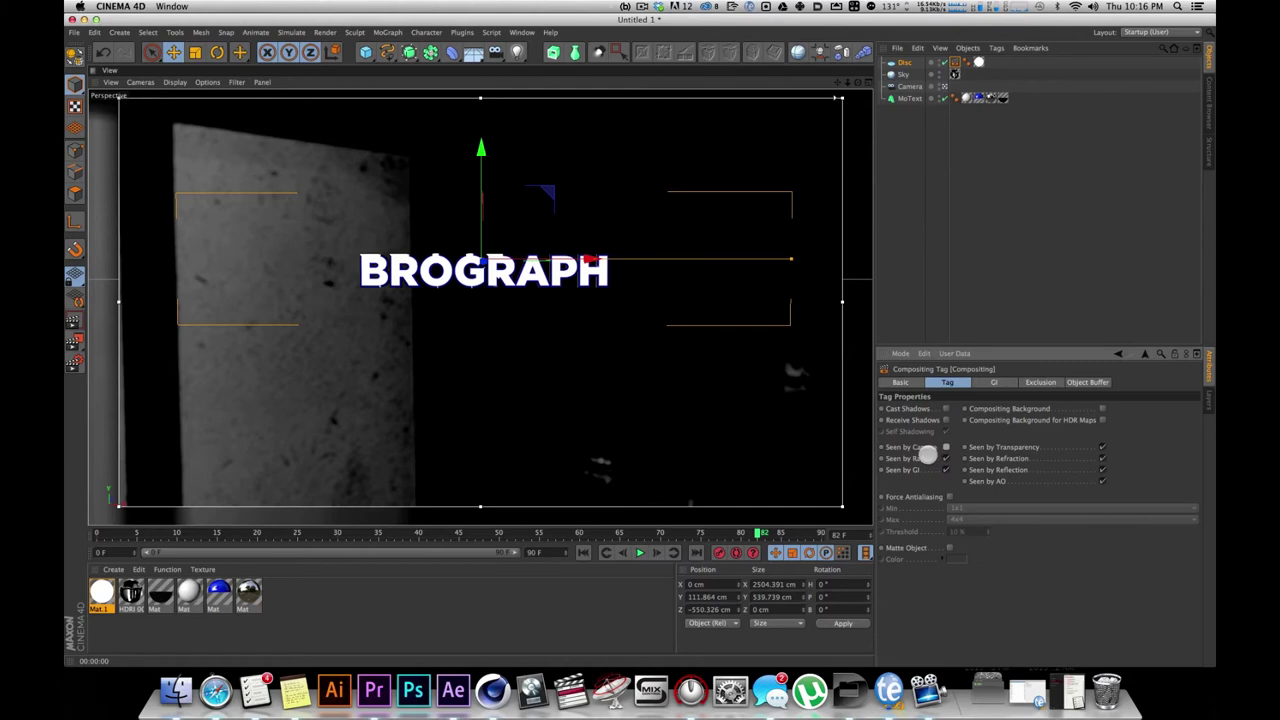
pyautogui.click(1025, 447)
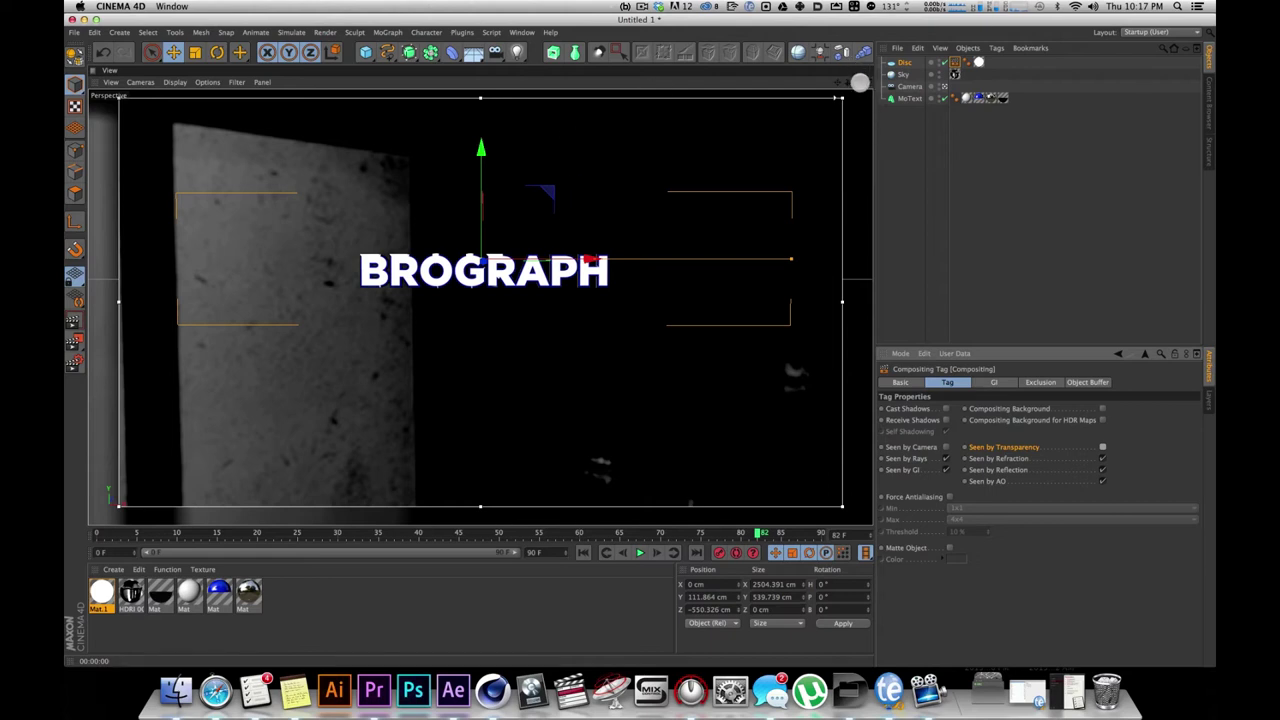
# Raise the disc above the text to a Y position of about 353 cm
pyautogui.click(864, 82)
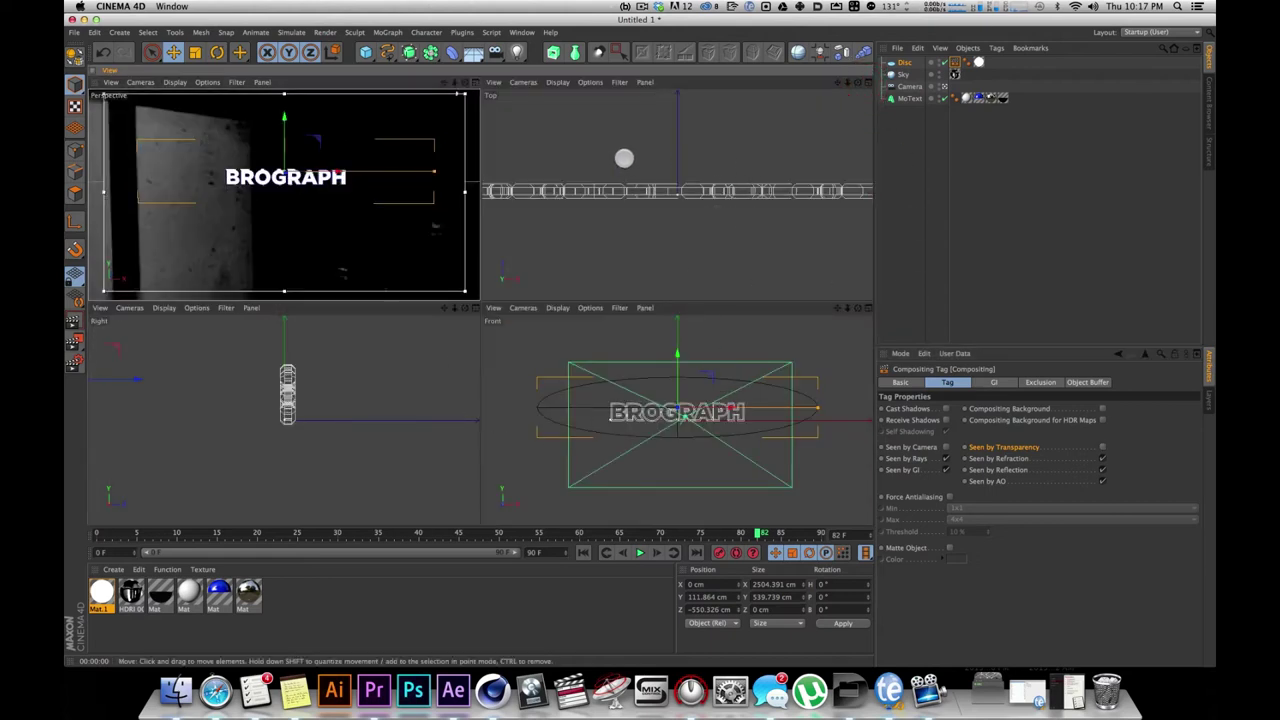
pyautogui.click(943, 157)
pyautogui.click(904, 62)
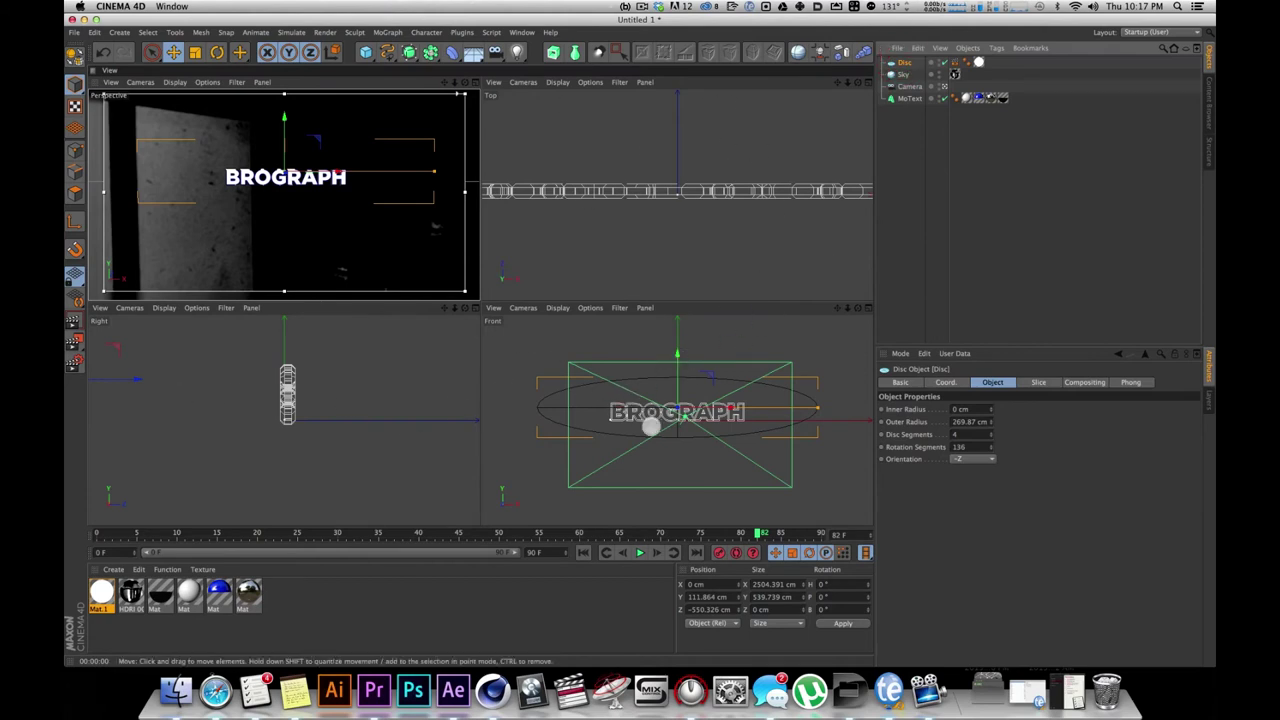
pyautogui.moveTo(677, 354); pyautogui.dragTo(678, 340)
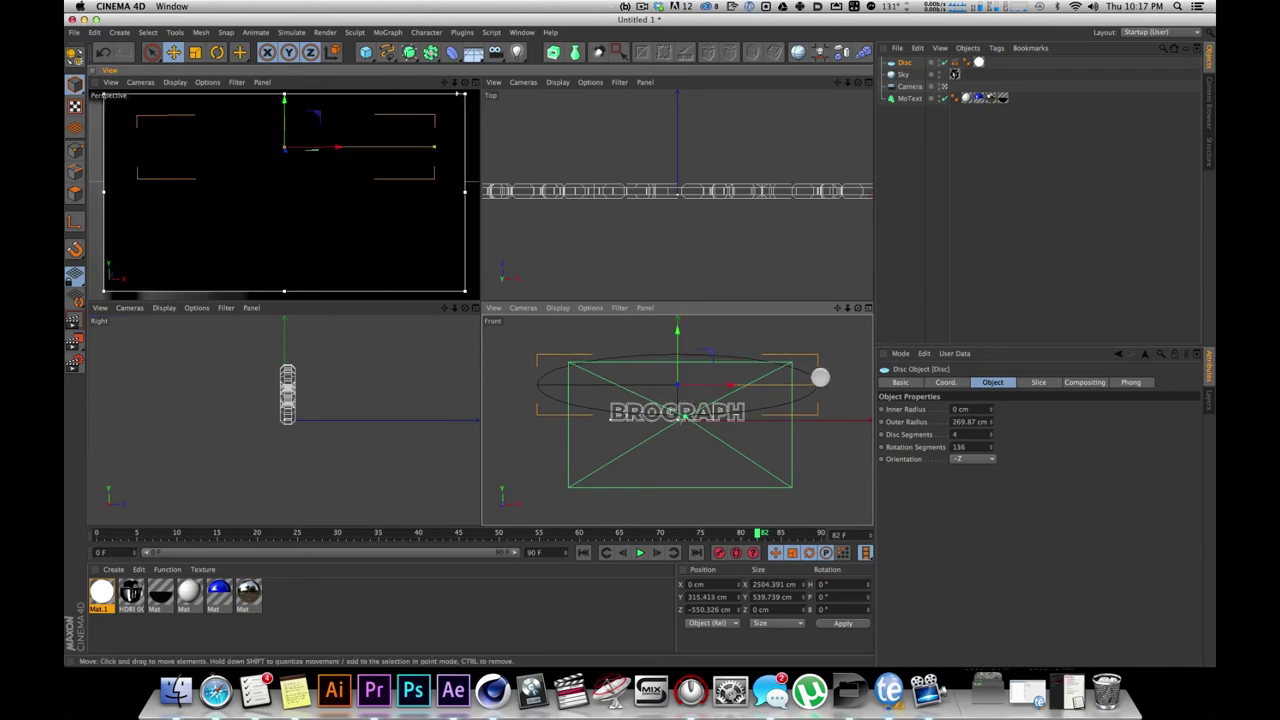
pyautogui.press('g')
pyautogui.press('f')
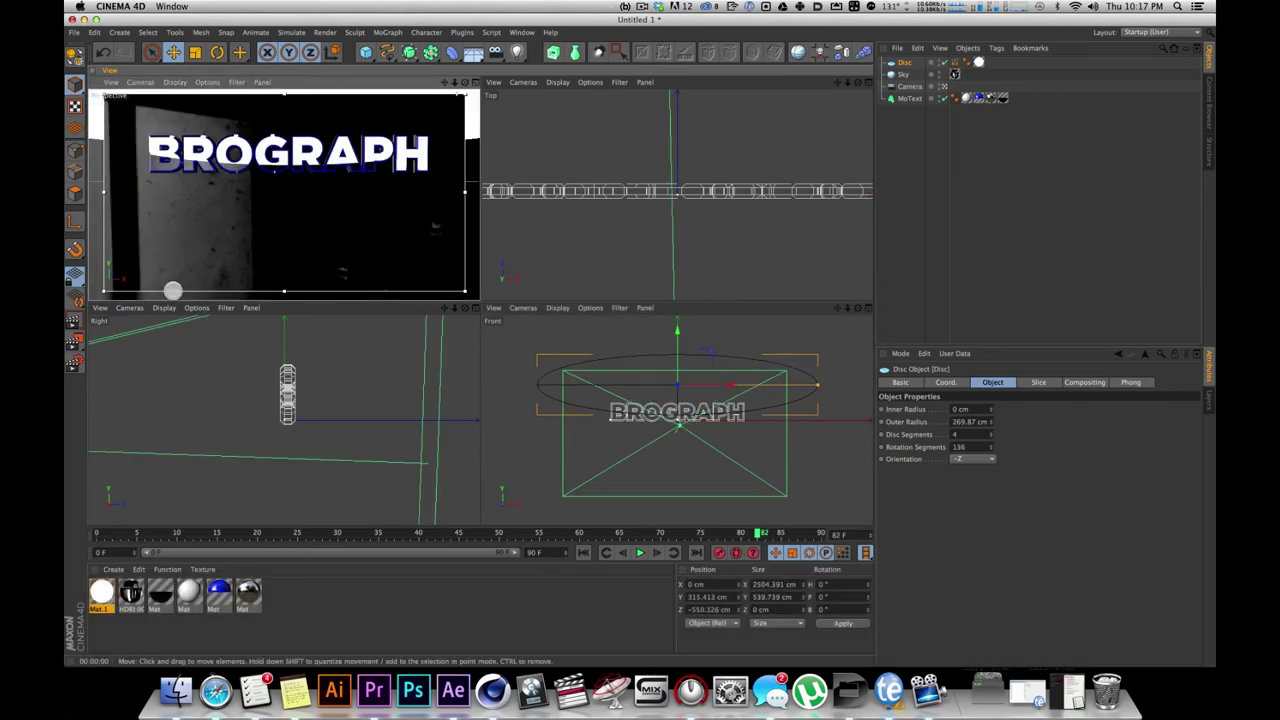
pyautogui.moveTo(678, 337); pyautogui.dragTo(680, 332)
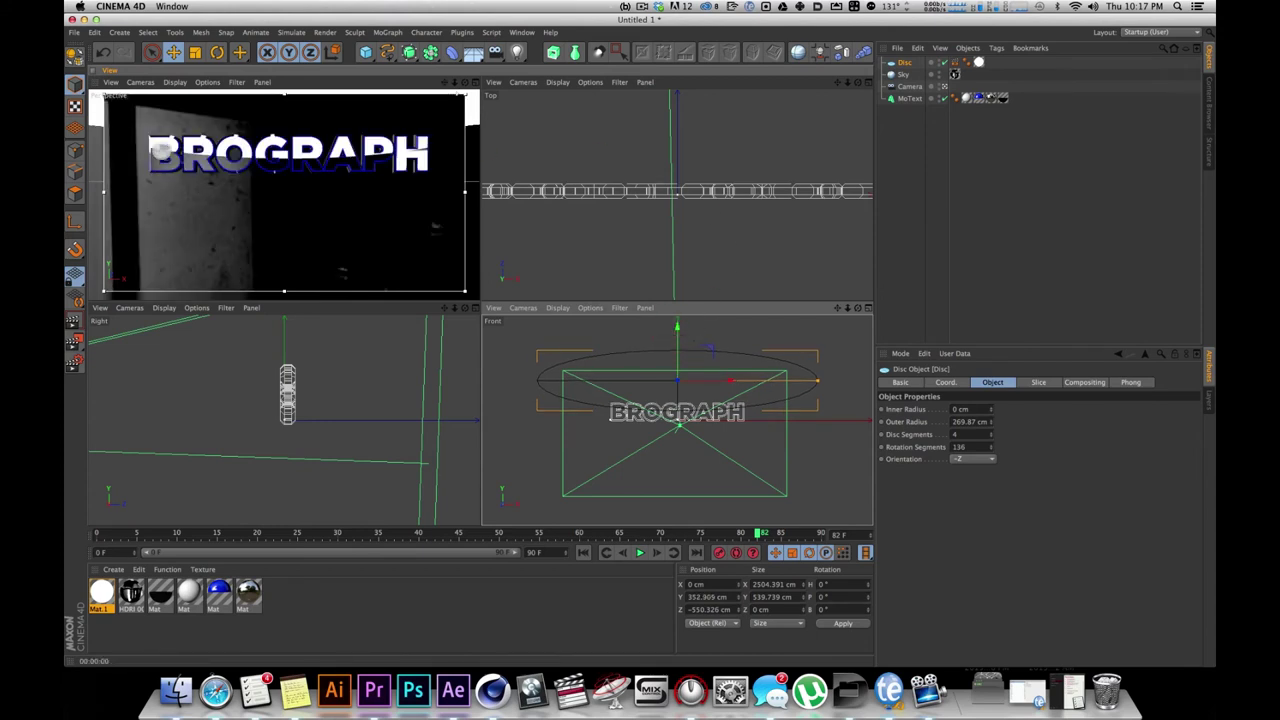
# Rotate the Sky object to about 5.1° heading, 22.3° pitch and 4.4° bank
pyautogui.moveTo(437, 144); pyautogui.dragTo(403, 172)
pyautogui.click(951, 135)
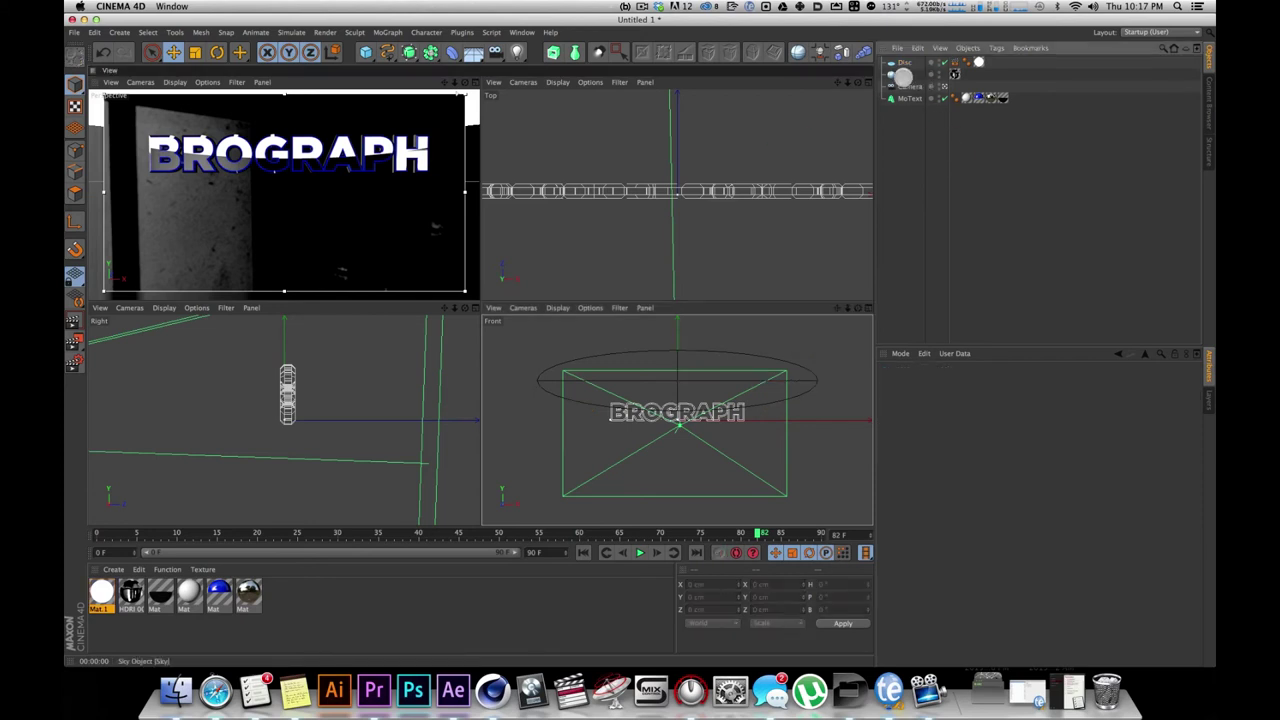
pyautogui.click(904, 74)
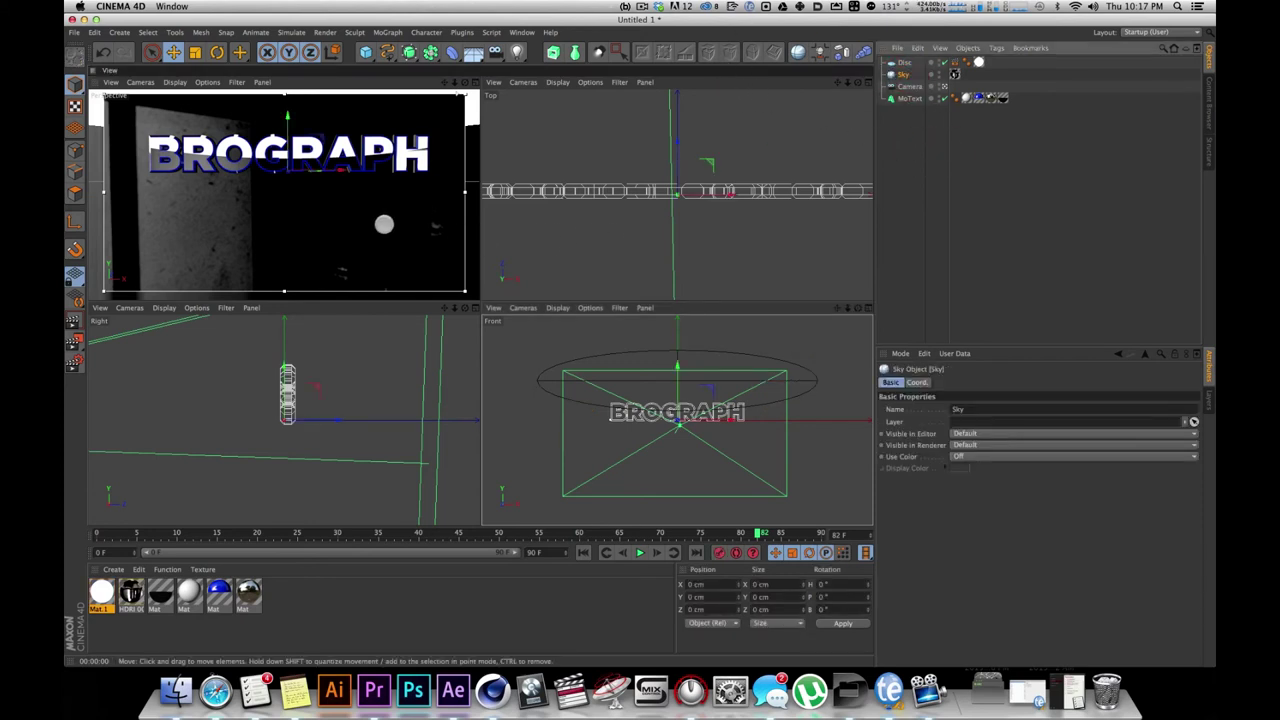
pyautogui.press('r')
pyautogui.moveTo(323, 195); pyautogui.dragTo(288, 204)
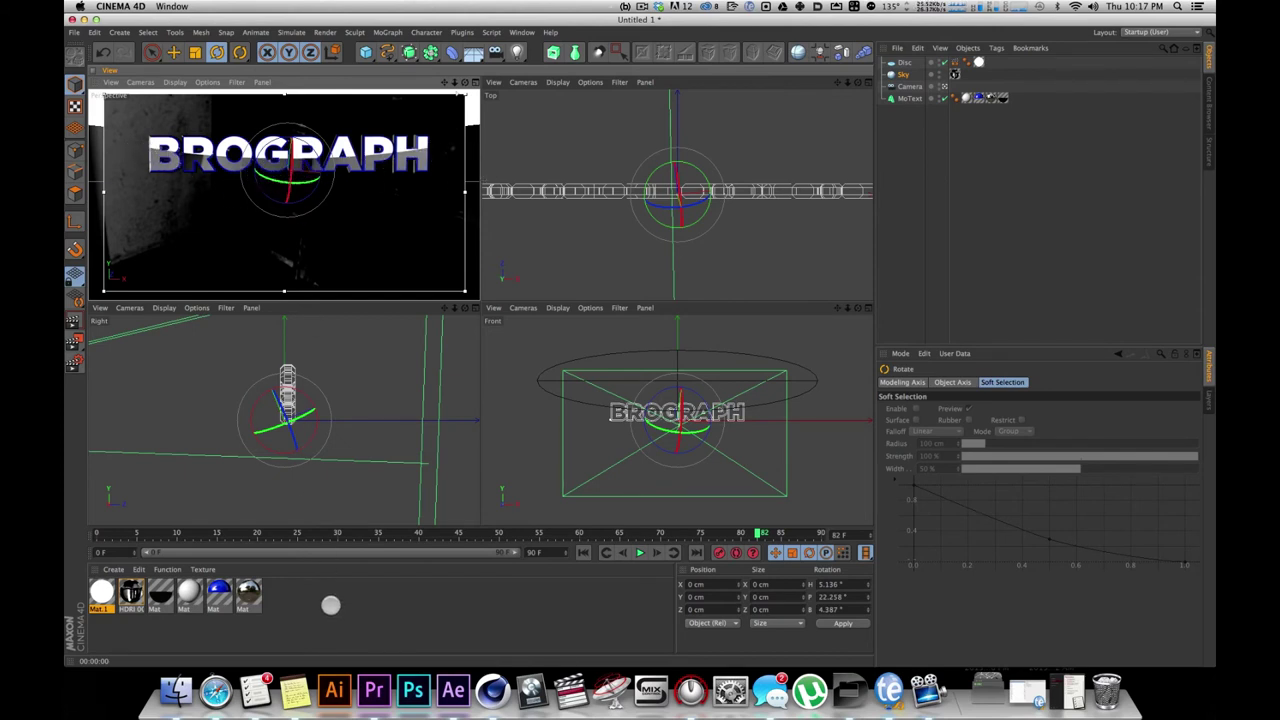
pyautogui.click(330, 604)
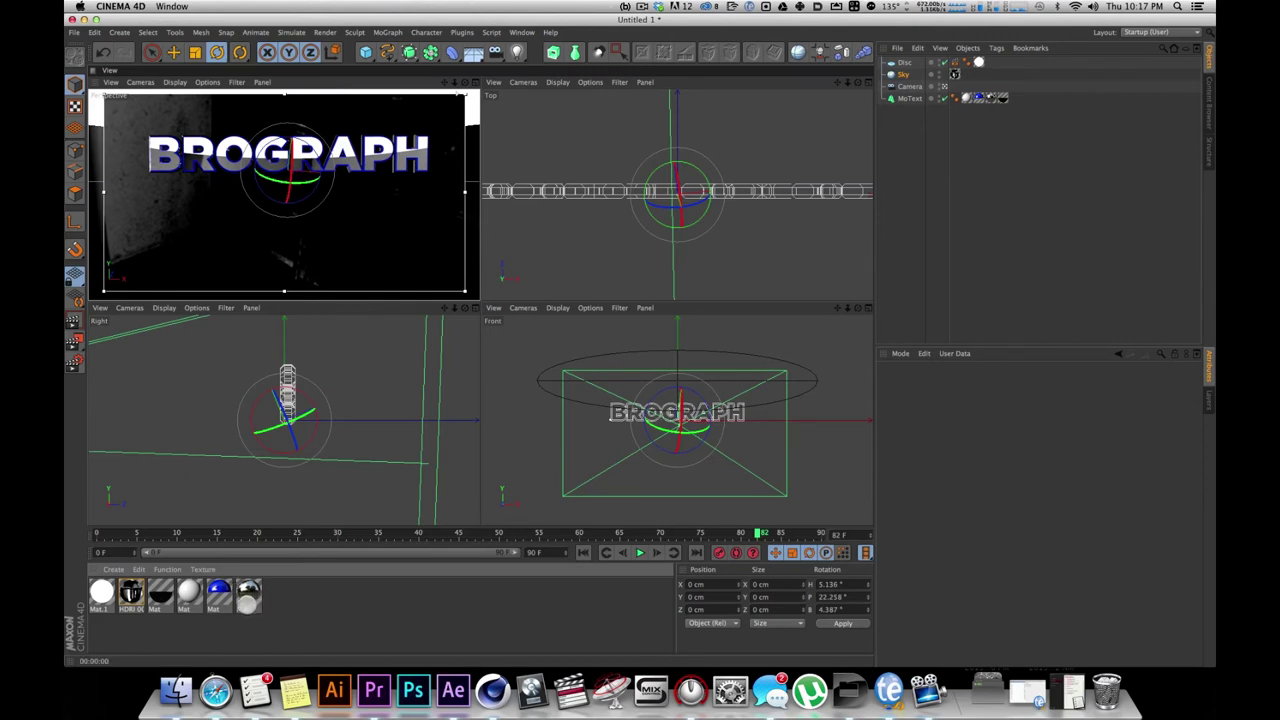
# Set the reflection brightness of the text face material to 30%
pyautogui.click(249, 594)
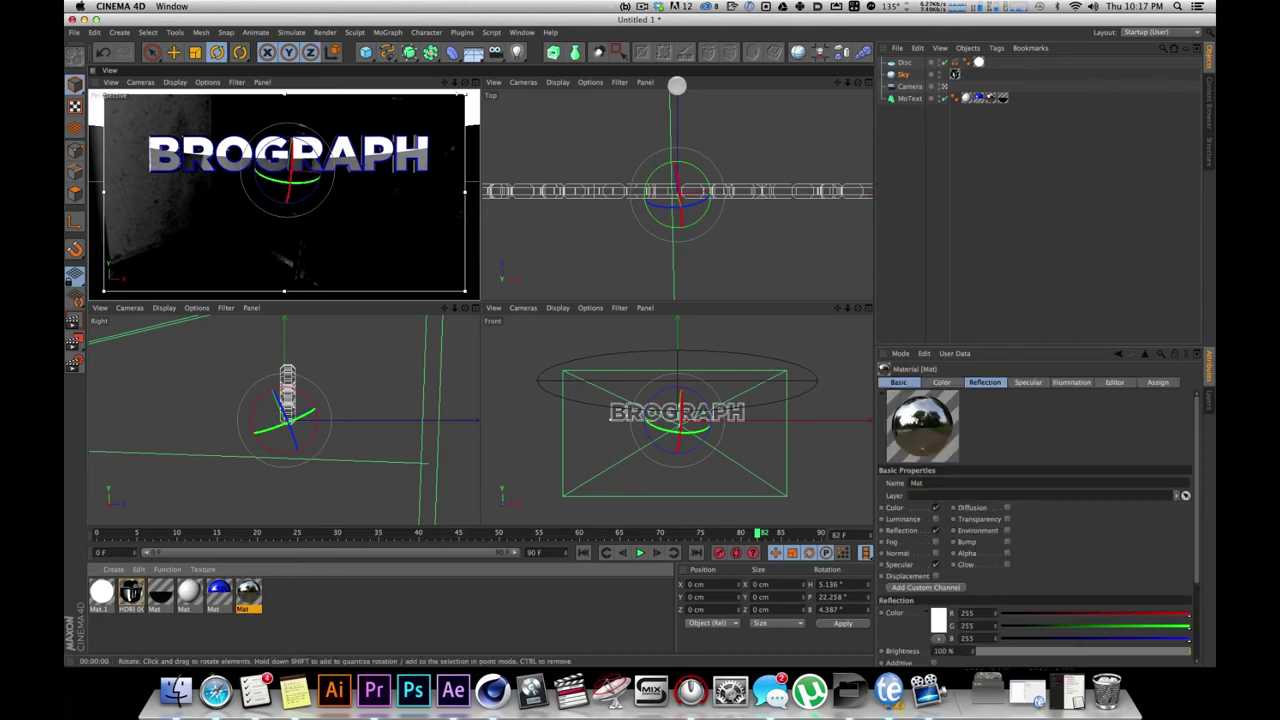
pyautogui.click(984, 382)
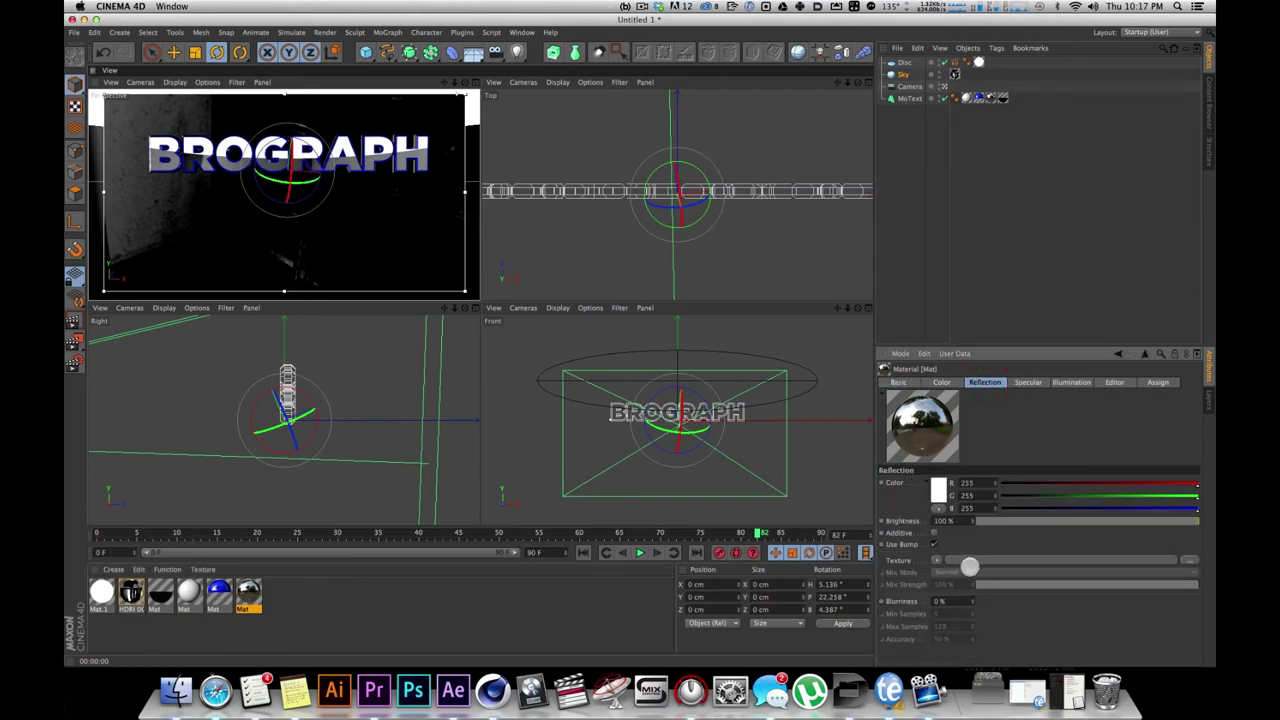
pyautogui.doubleClick(959, 524)
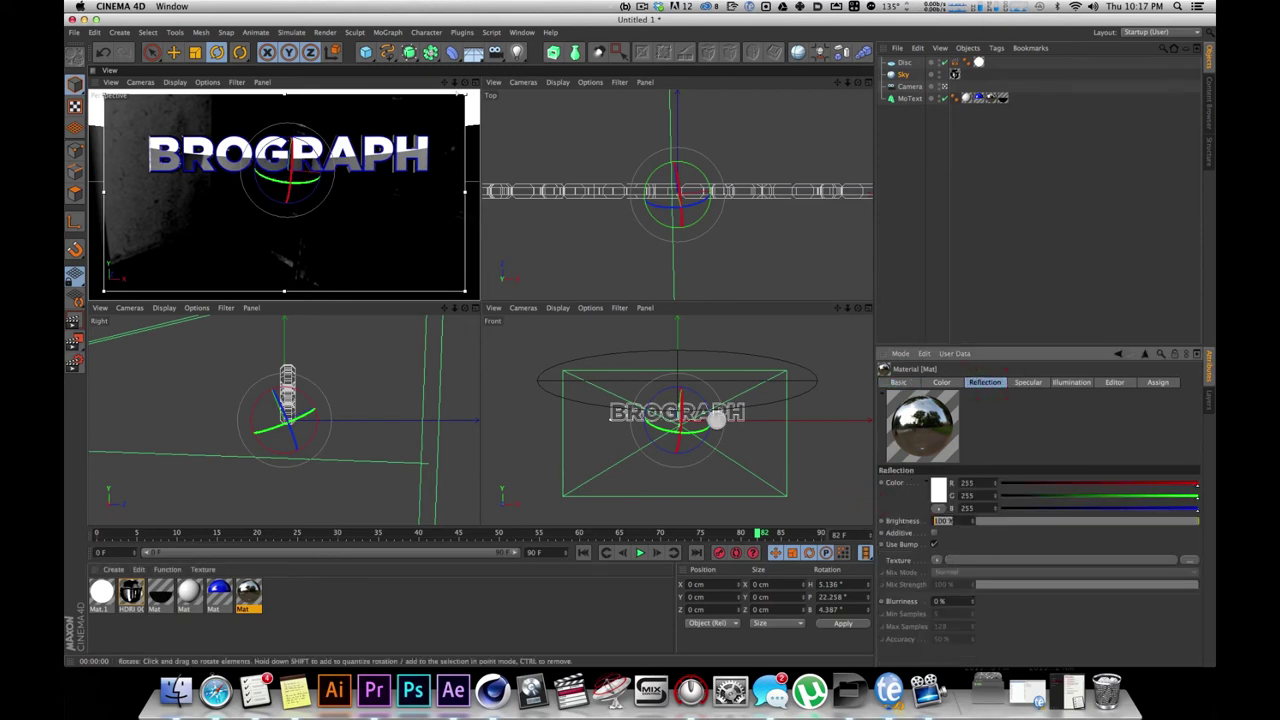
pyautogui.write('30')
pyautogui.press('Return')
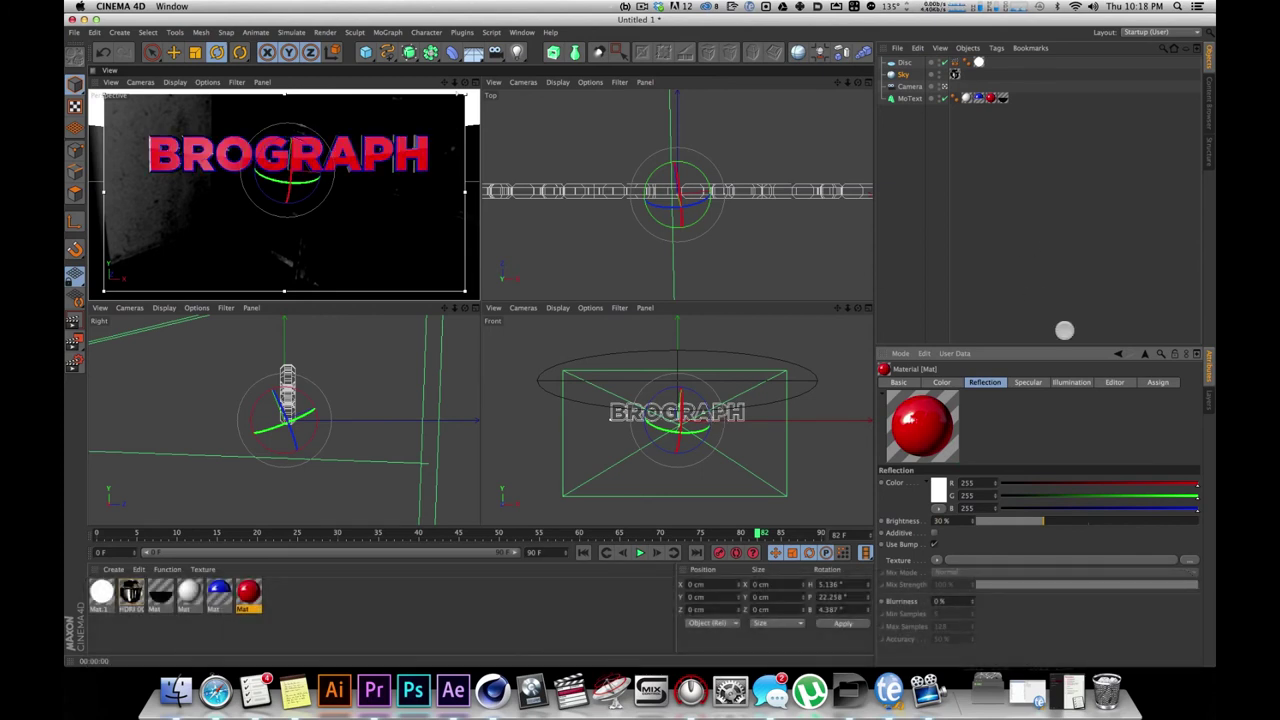
# Try black and then white as the face material's base color, and raise its reflection brightness to 100%
pyautogui.click(1006, 485)
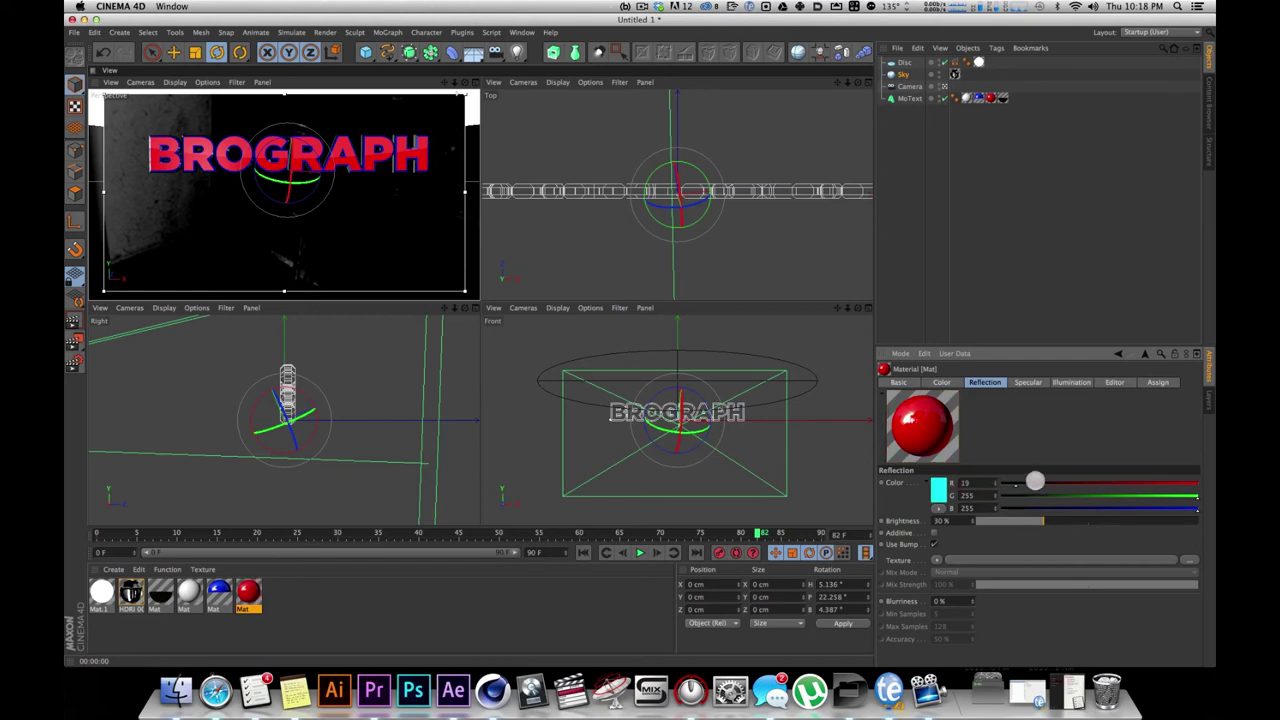
pyautogui.click(942, 382)
pyautogui.click(1001, 490)
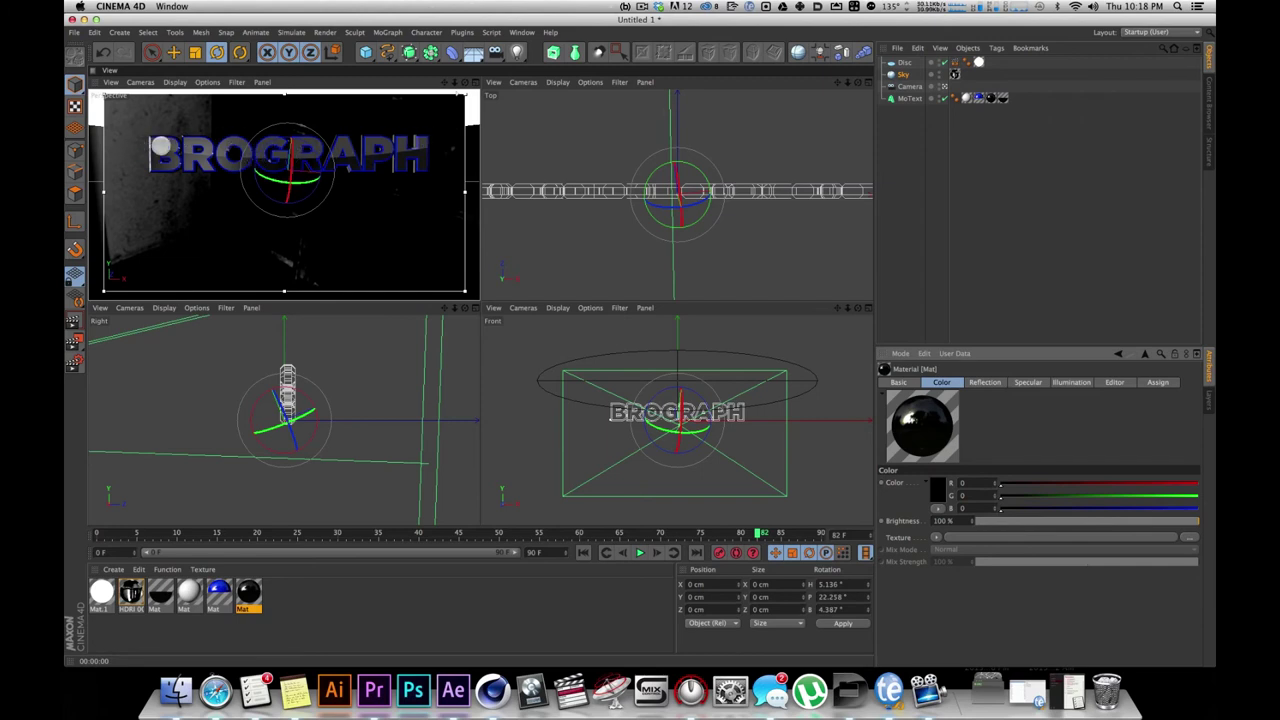
pyautogui.moveTo(1110, 483); pyautogui.dragTo(1198, 508)
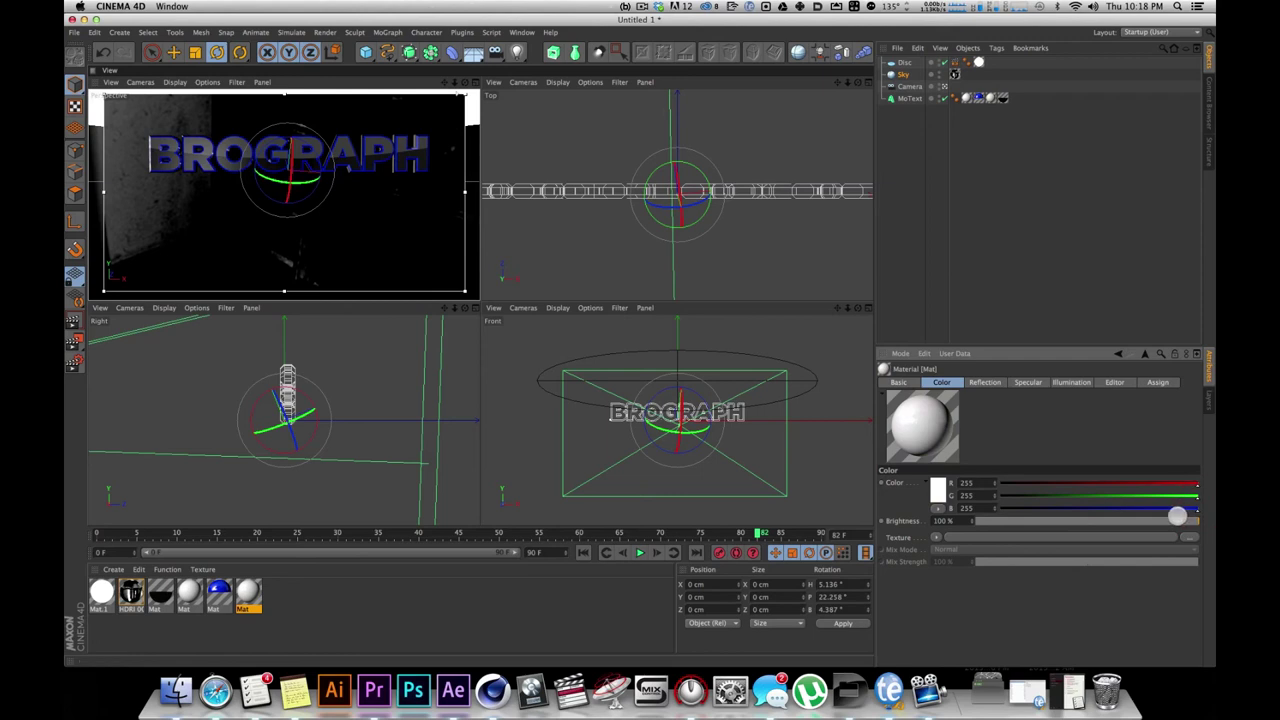
pyautogui.click(986, 381)
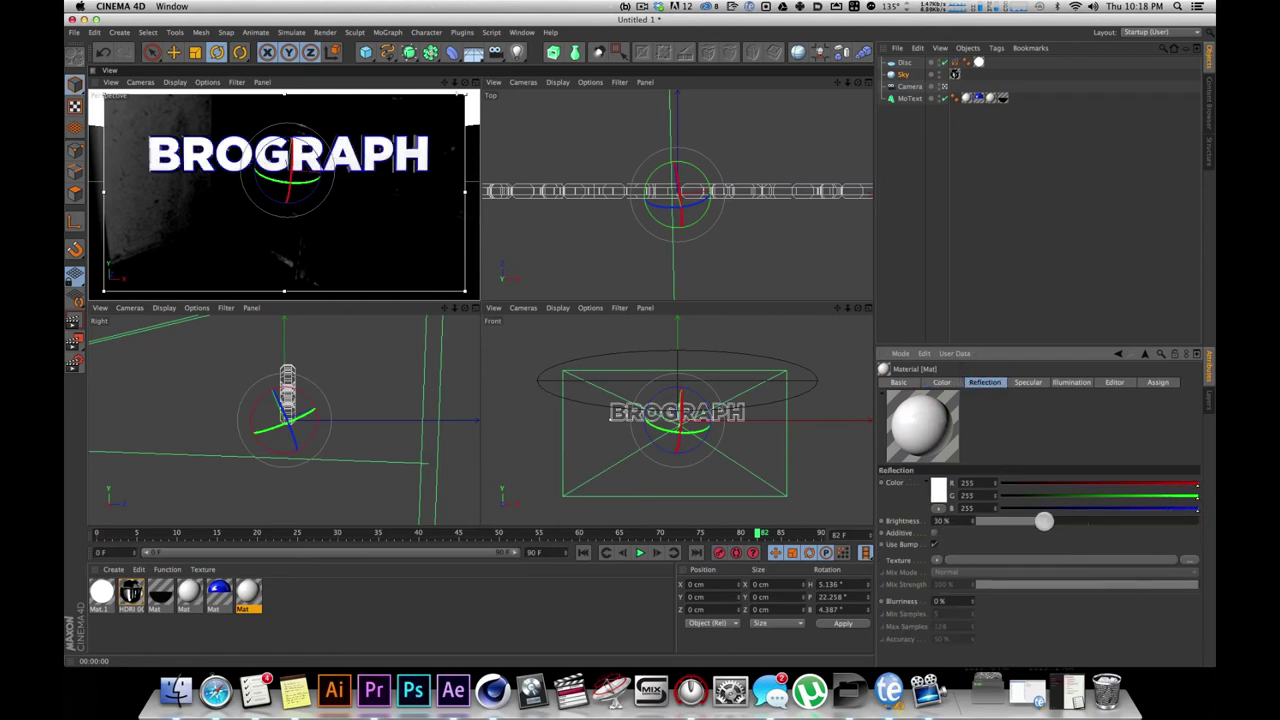
pyautogui.moveTo(1086, 520)
pyautogui.mouseDown()
pyautogui.moveTo(997, 523)
pyautogui.moveTo(1091, 522)
pyautogui.mouseUp()
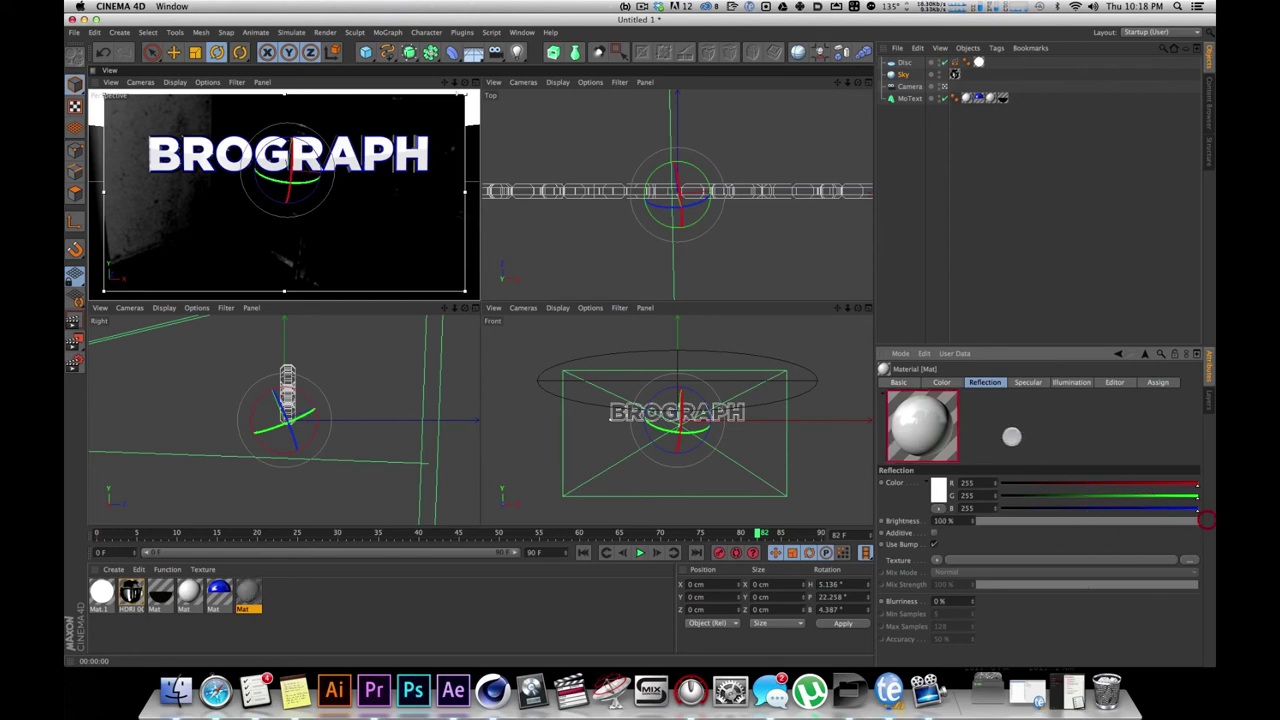
# Make the face material's base color red by removing its green and blue, and set the reflection brightness to 34%
pyautogui.click(942, 382)
pyautogui.moveTo(1128, 508); pyautogui.dragTo(1000, 508)
pyautogui.moveTo(1083, 495); pyautogui.dragTo(928, 495)
pyautogui.click(985, 381)
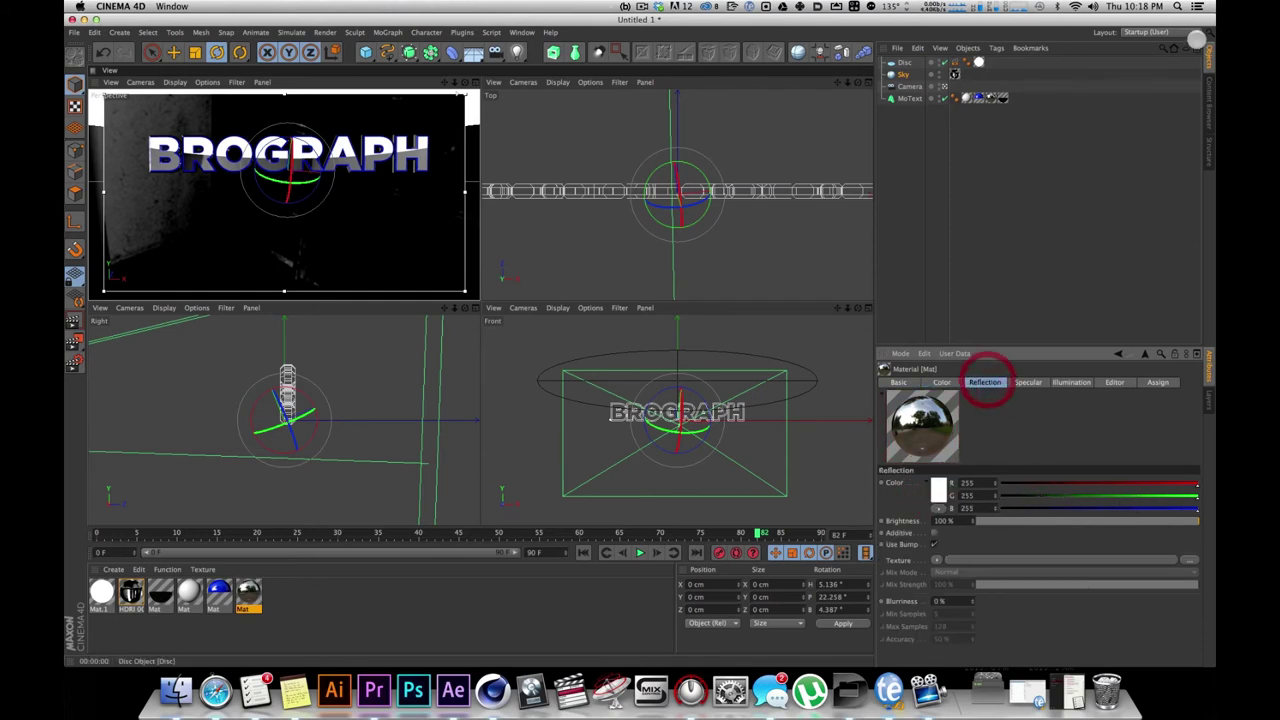
pyautogui.moveTo(981, 525); pyautogui.dragTo(1007, 532)
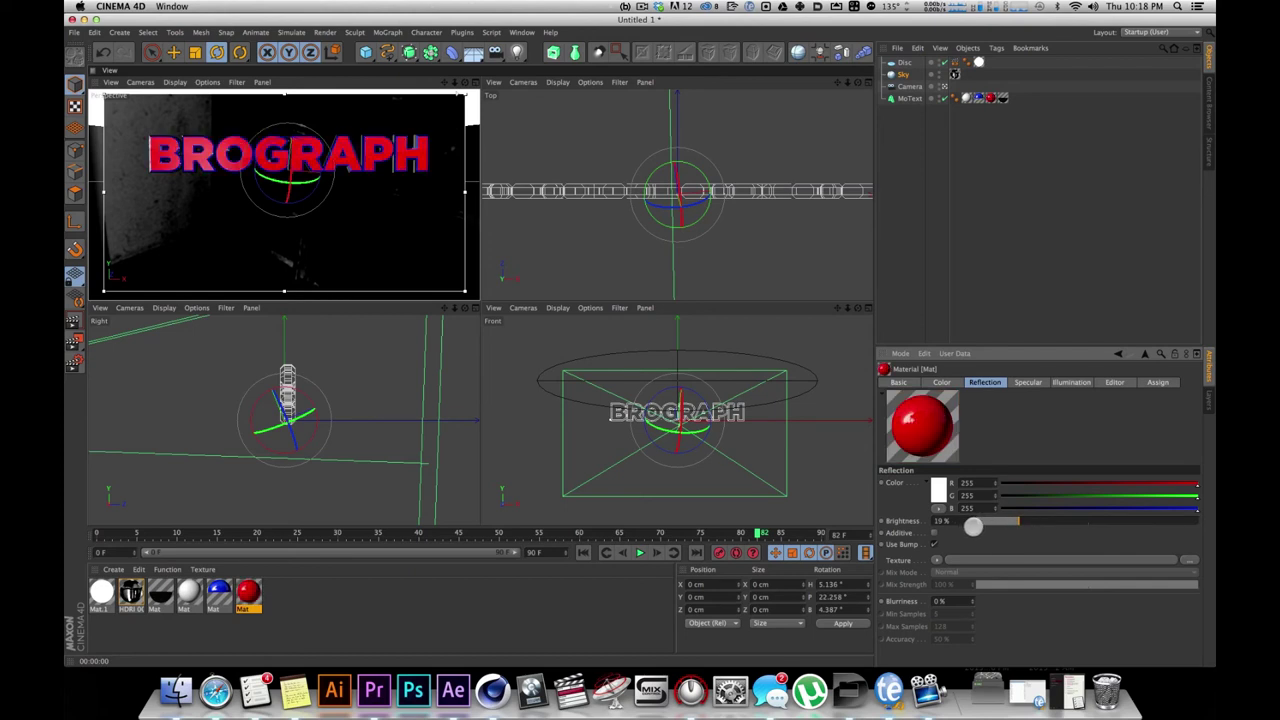
pyautogui.moveTo(1017, 521); pyautogui.dragTo(1060, 521)
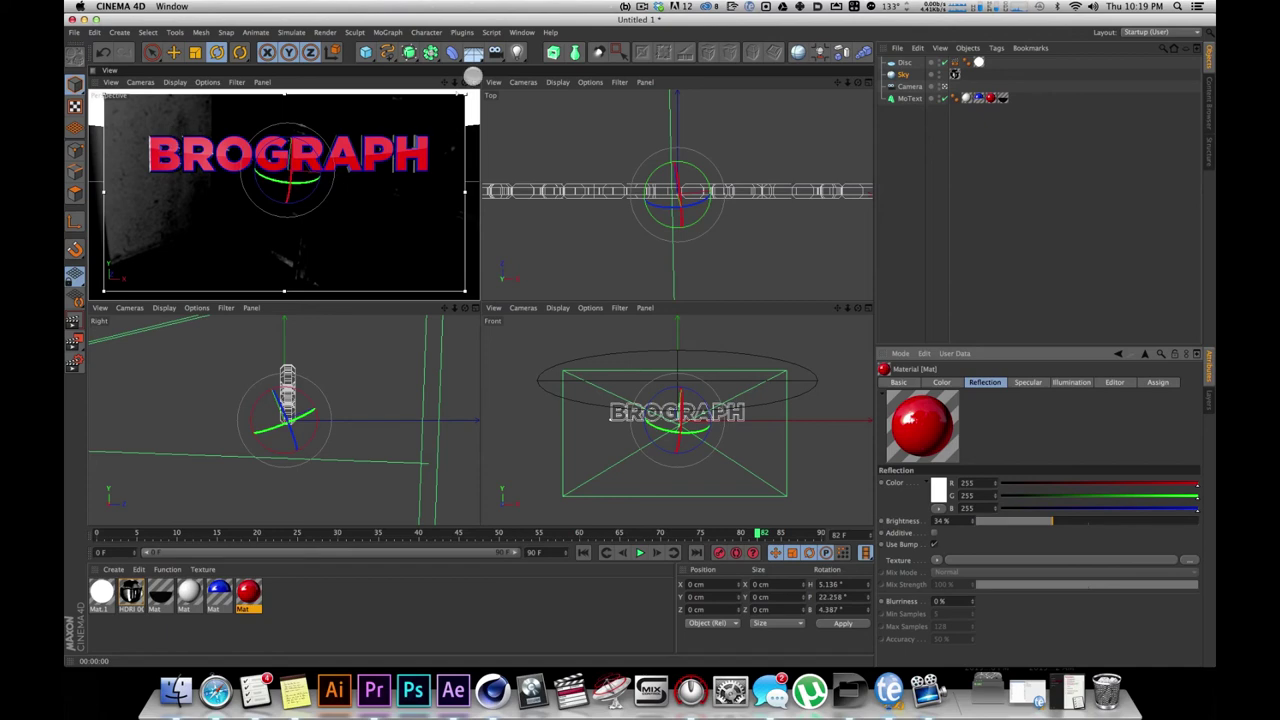
# Render the red text in the enlarged perspective view to check its reflections, and return to the four-view layout
pyautogui.click(471, 82)
pyautogui.press('super+r')
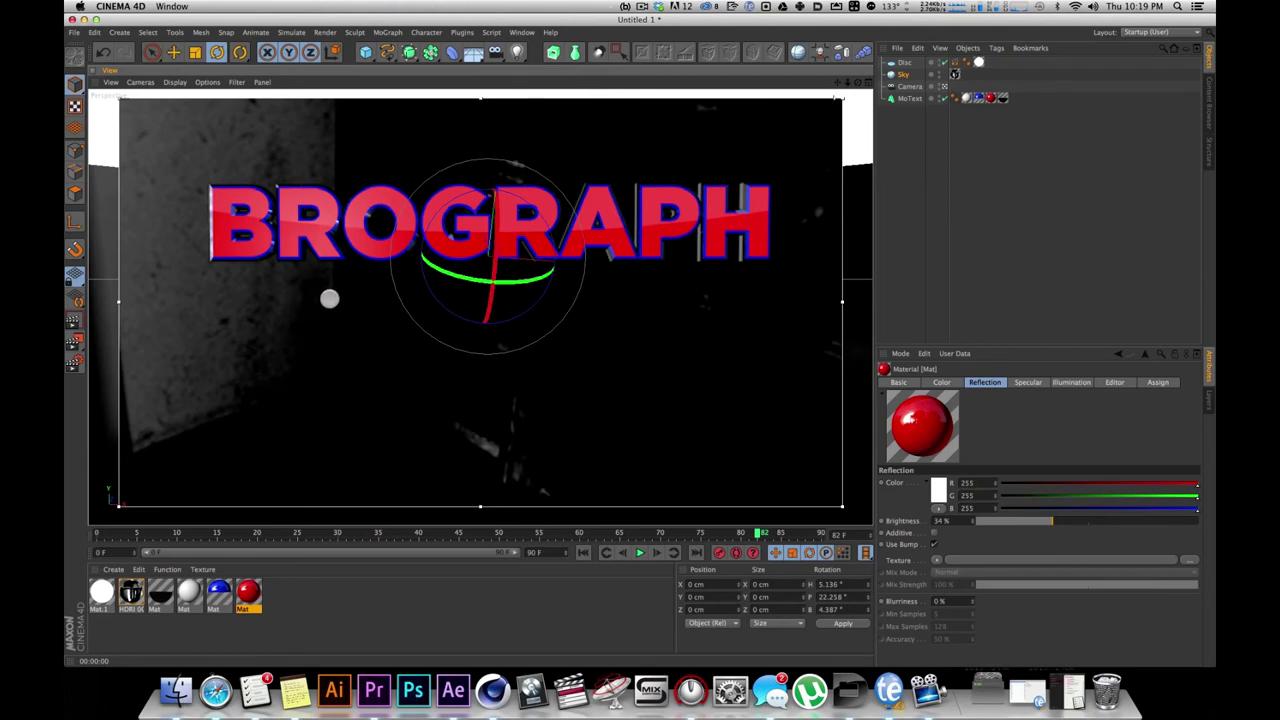
pyautogui.press('super+r')
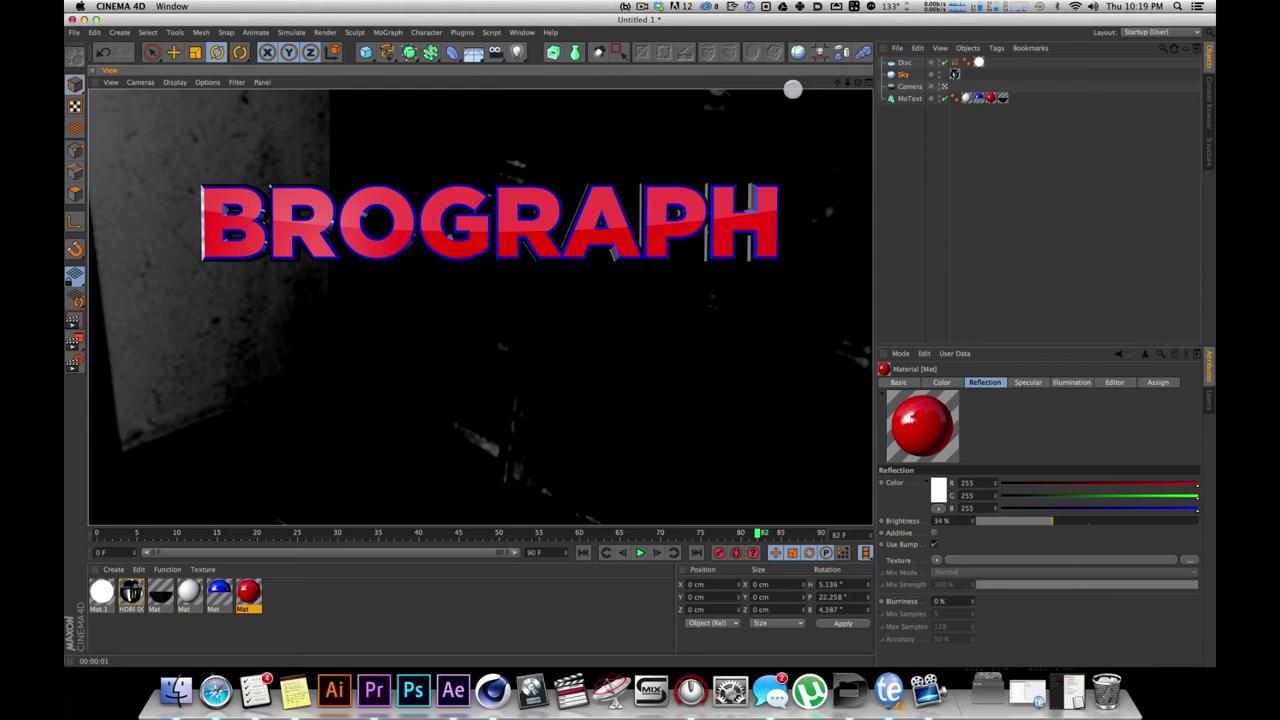
pyautogui.click(869, 84)
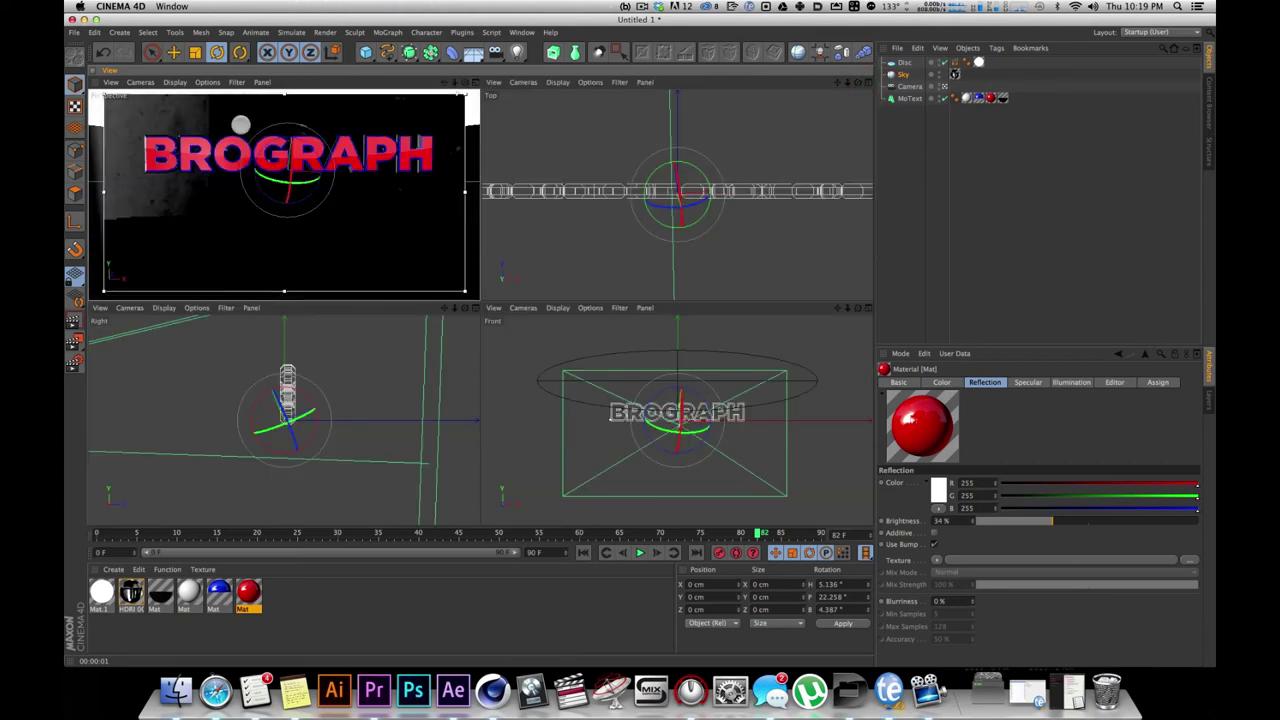
# Load a Gradient shader into the luminance texture of the disc's material Mat.1 and set its type to 2D - V
pyautogui.click(101, 595)
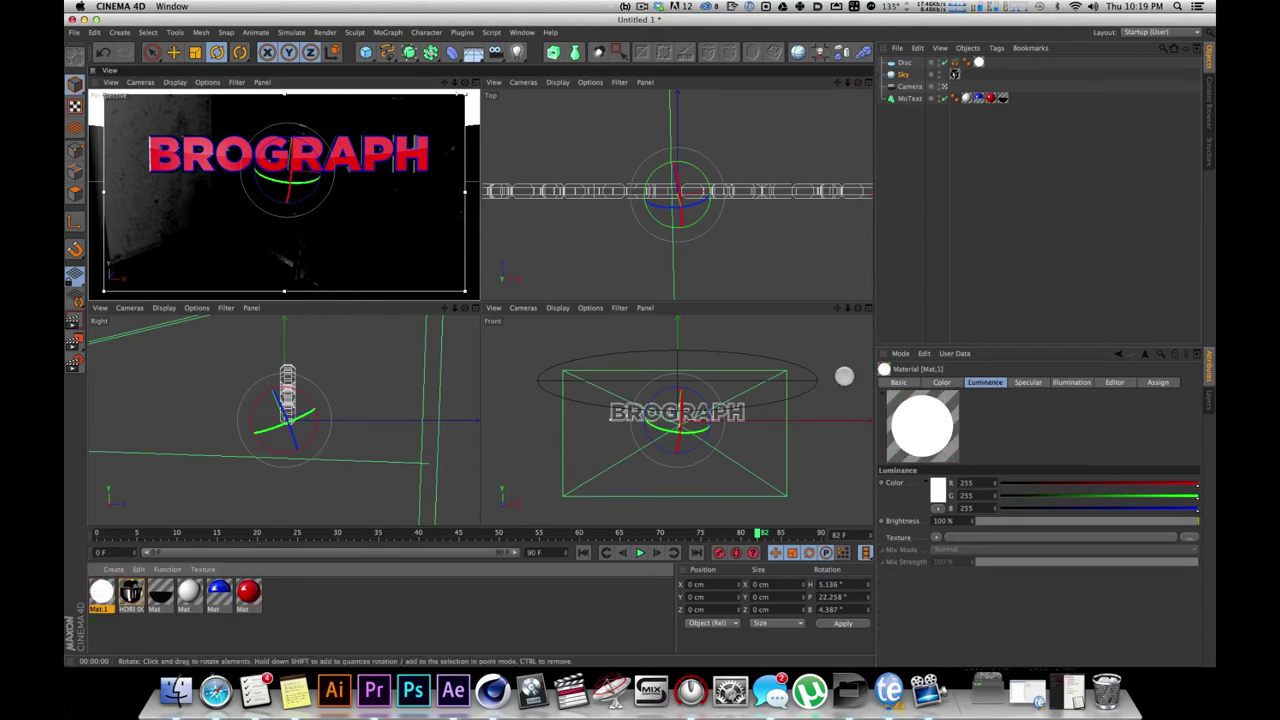
pyautogui.hotkey('alt', 'r')
pyautogui.press('2')
pyautogui.moveTo(388, 159); pyautogui.dragTo(334, 185)
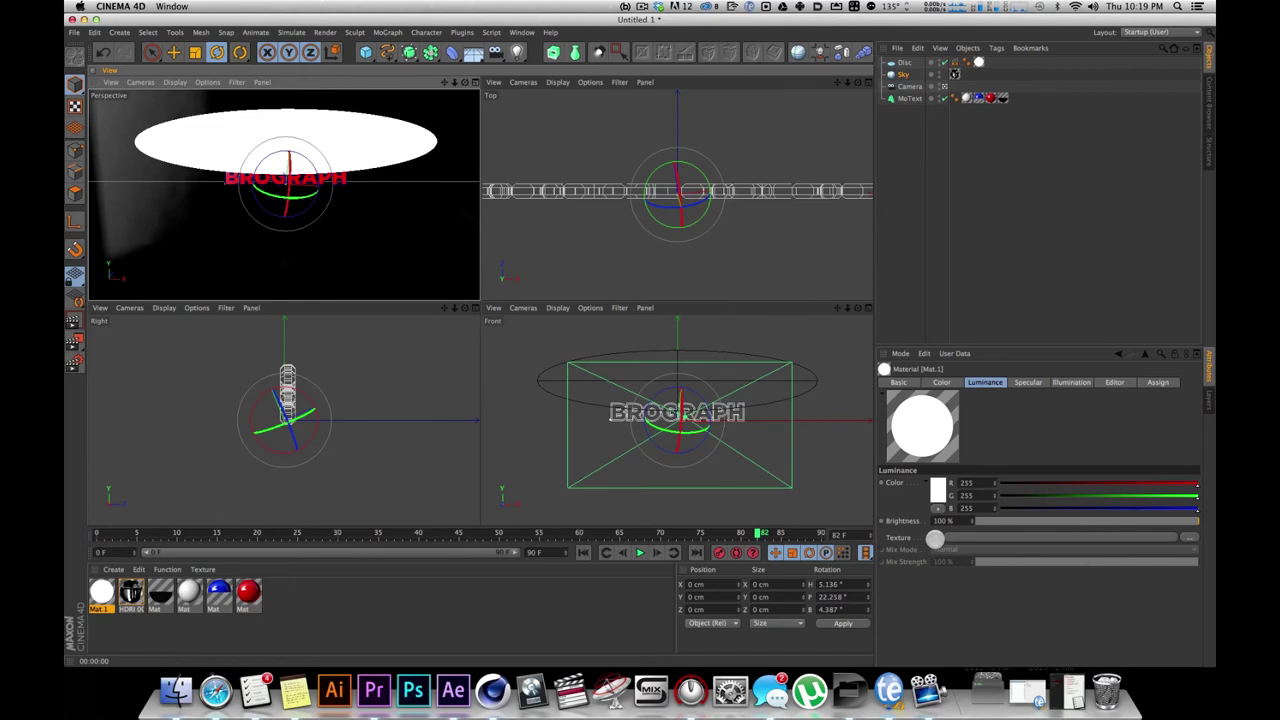
pyautogui.click(934, 538)
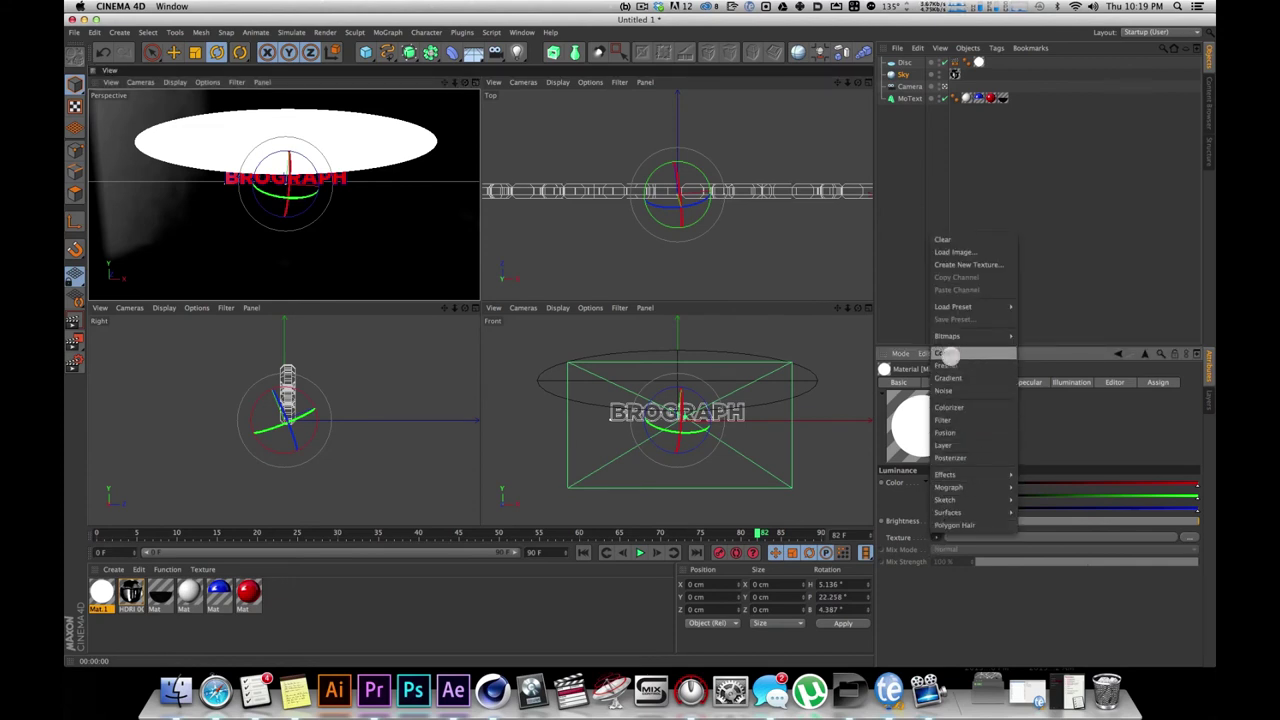
pyautogui.click(948, 378)
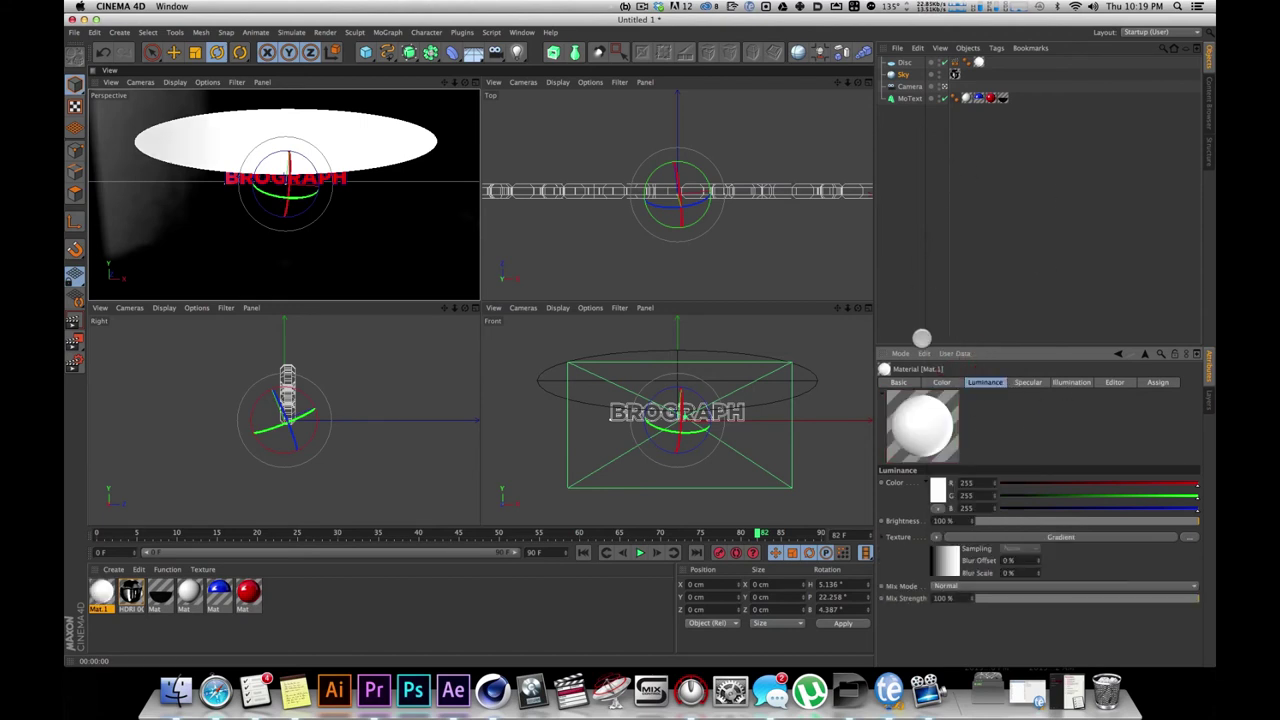
pyautogui.click(944, 552)
pyautogui.click(962, 503)
pyautogui.click(1000, 516)
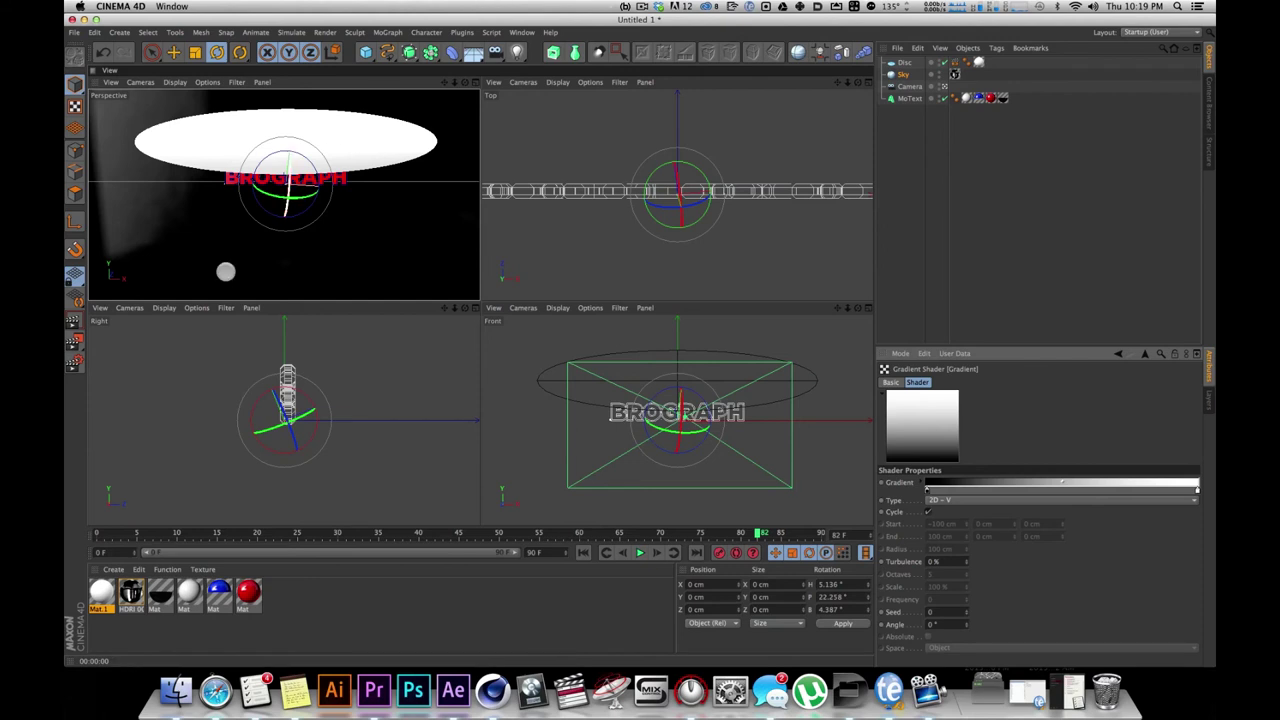
# Set the projection of the disc's texture tag to Flat
pyautogui.click(902, 62)
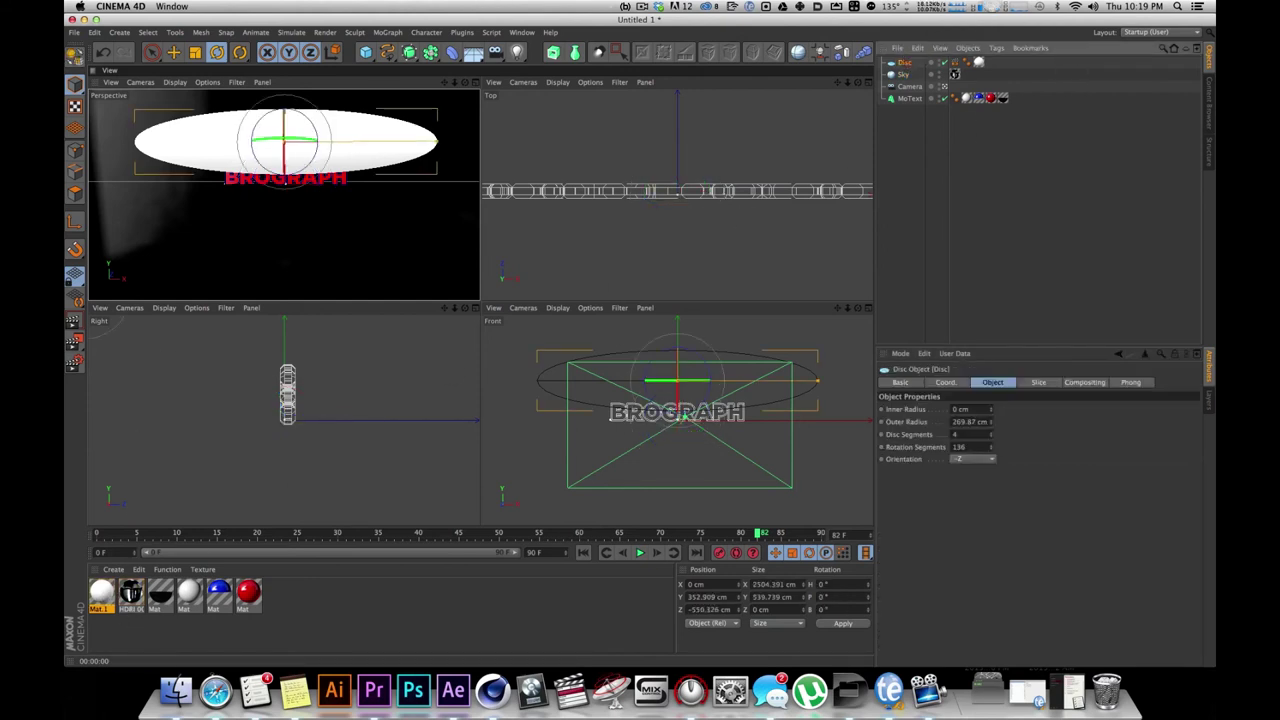
pyautogui.click(980, 63)
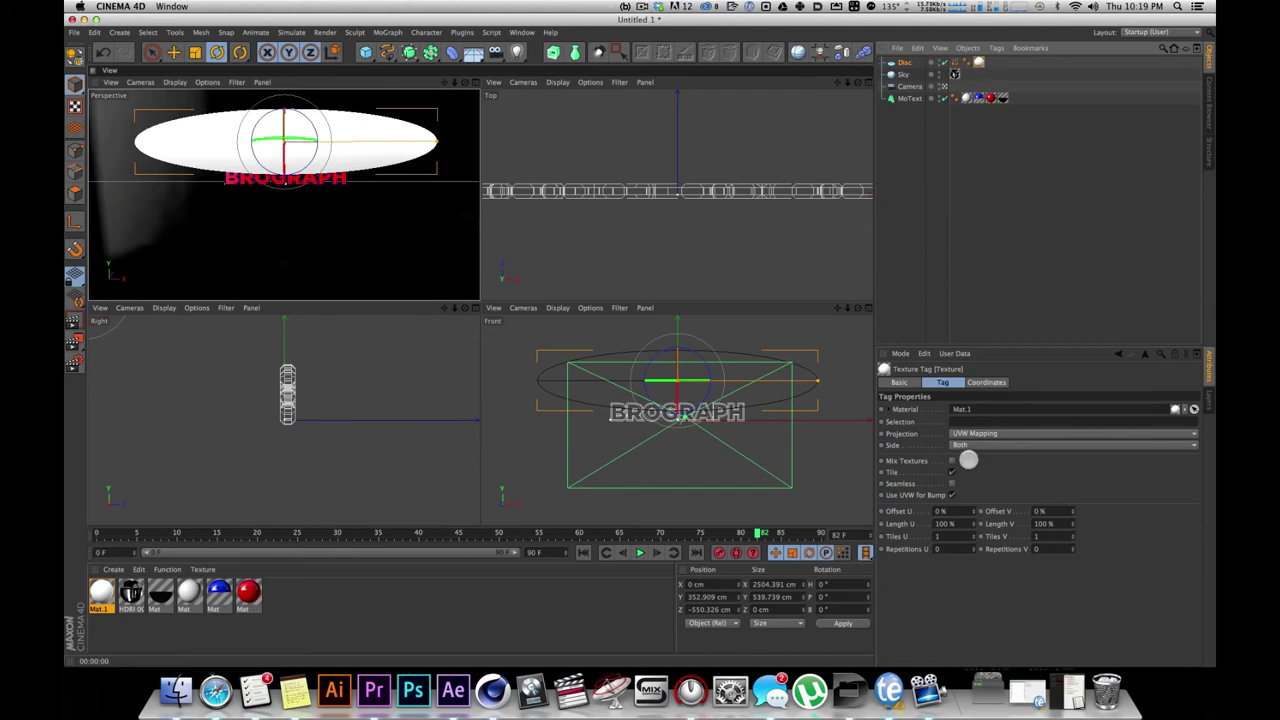
pyautogui.click(968, 434)
pyautogui.click(972, 466)
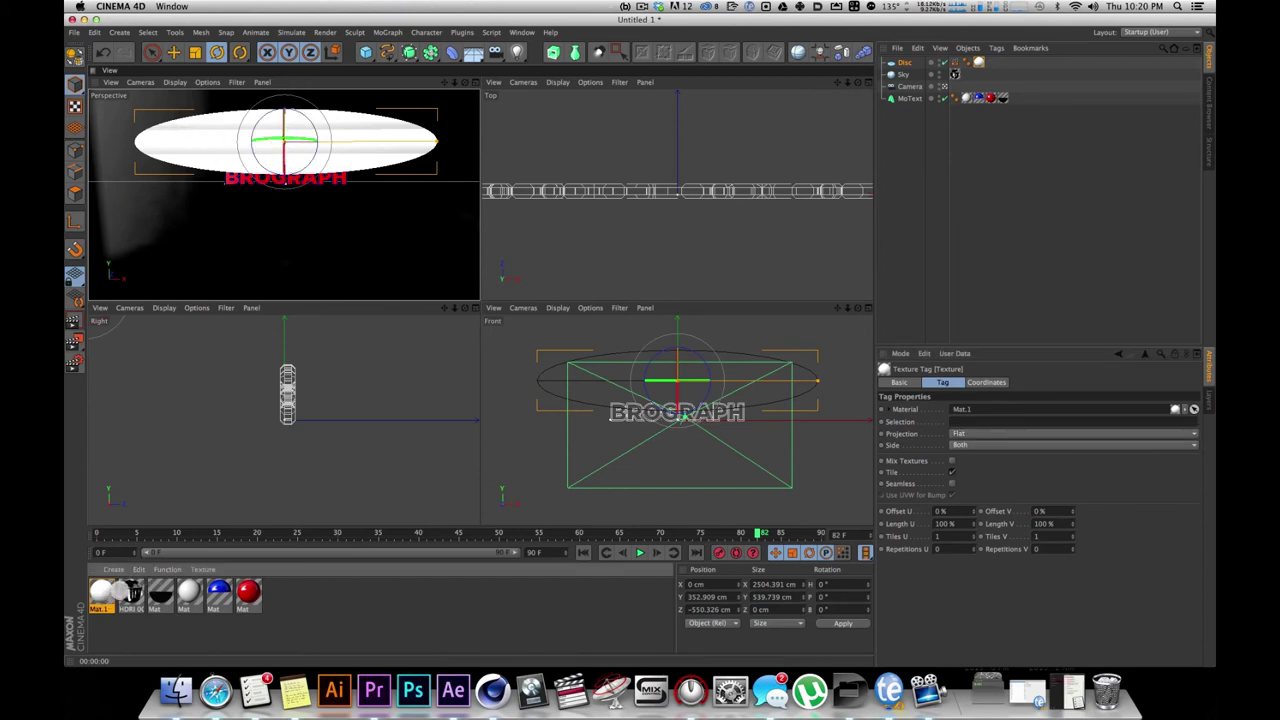
# Reverse the Mat.1 luminance gradient to run from white to black, and move its midpoint close to the white end
pyautogui.click(99, 598)
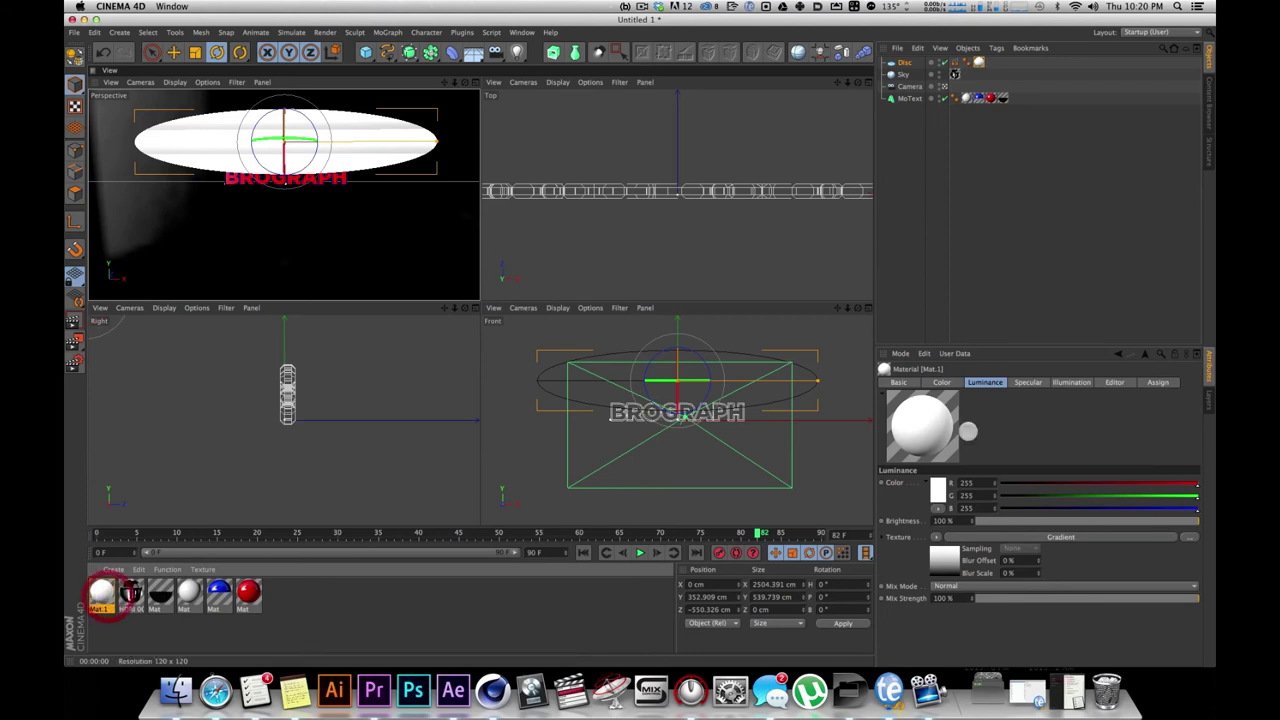
pyautogui.click(946, 557)
pyautogui.moveTo(1066, 481); pyautogui.dragTo(1149, 482)
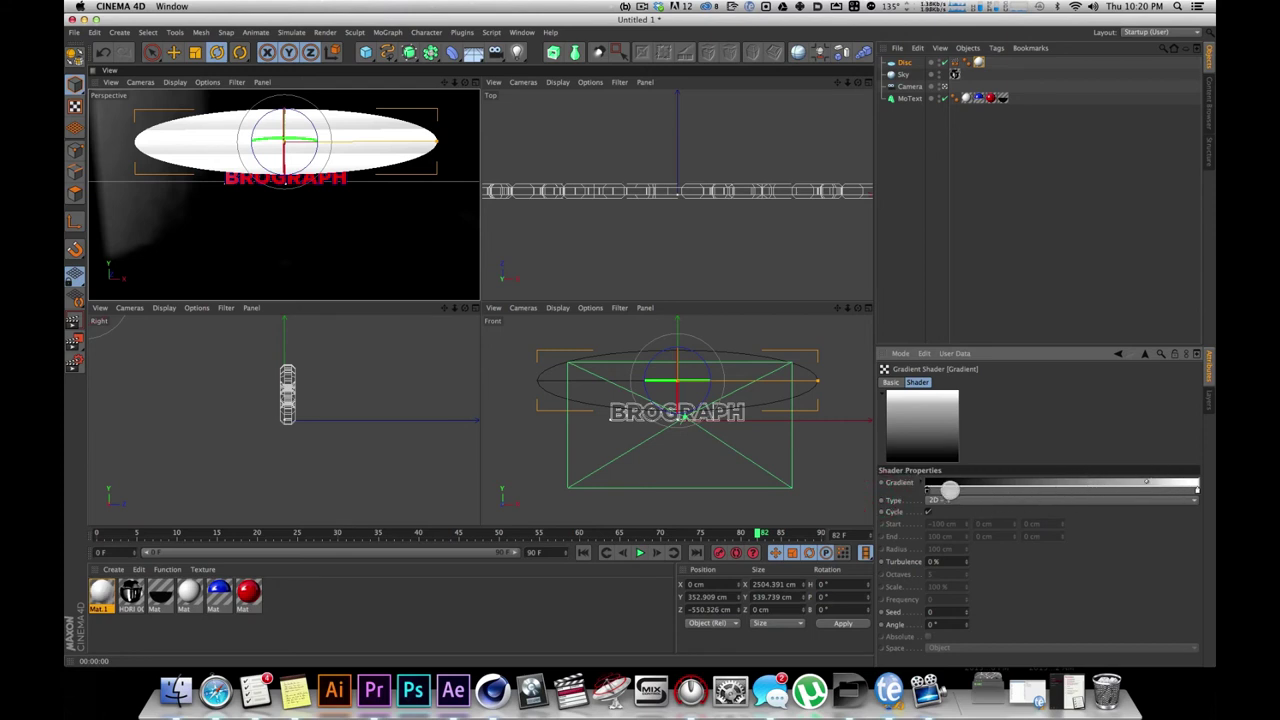
pyautogui.moveTo(929, 491); pyautogui.dragTo(1066, 488)
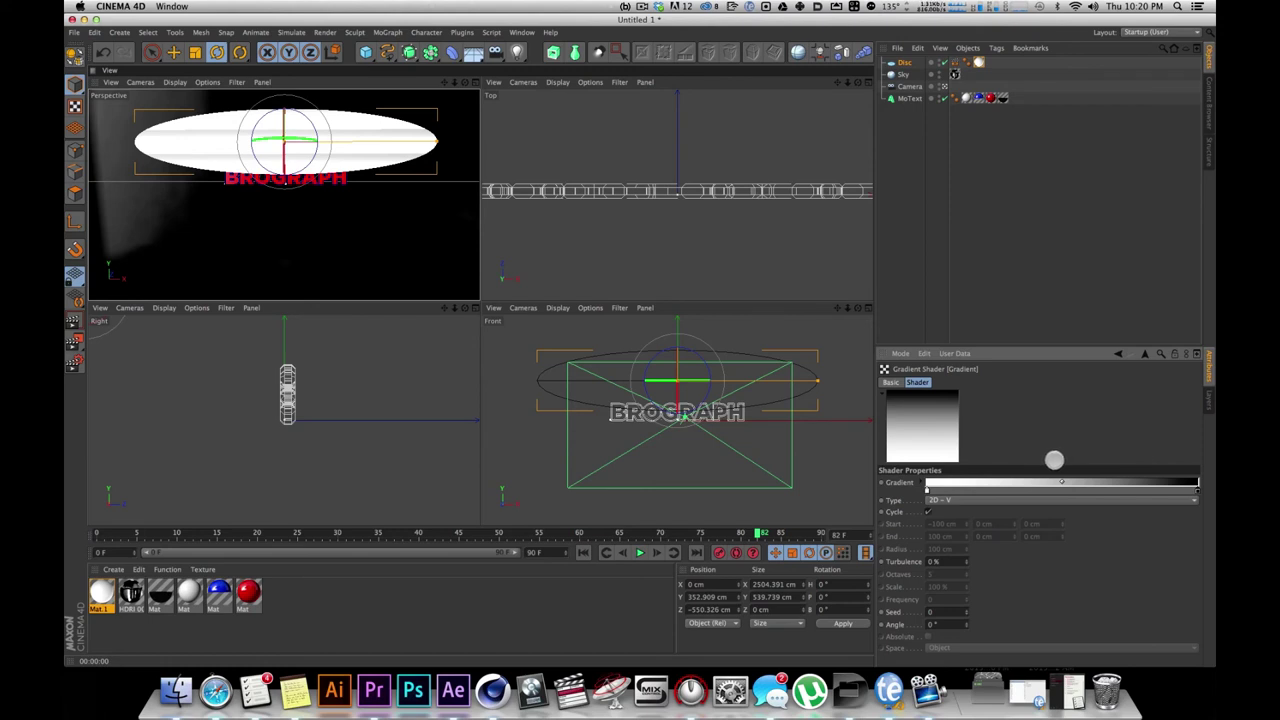
pyautogui.moveTo(1058, 482); pyautogui.dragTo(934, 483)
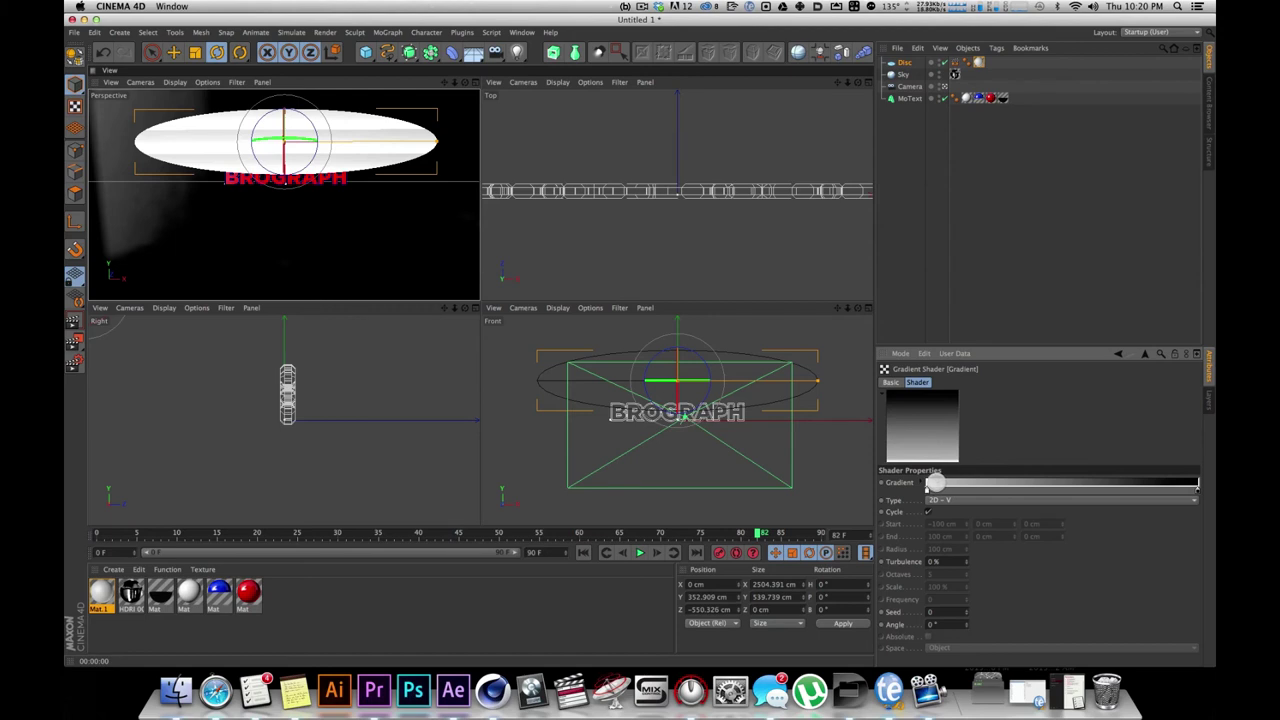
pyautogui.moveTo(936, 482); pyautogui.dragTo(928, 486)
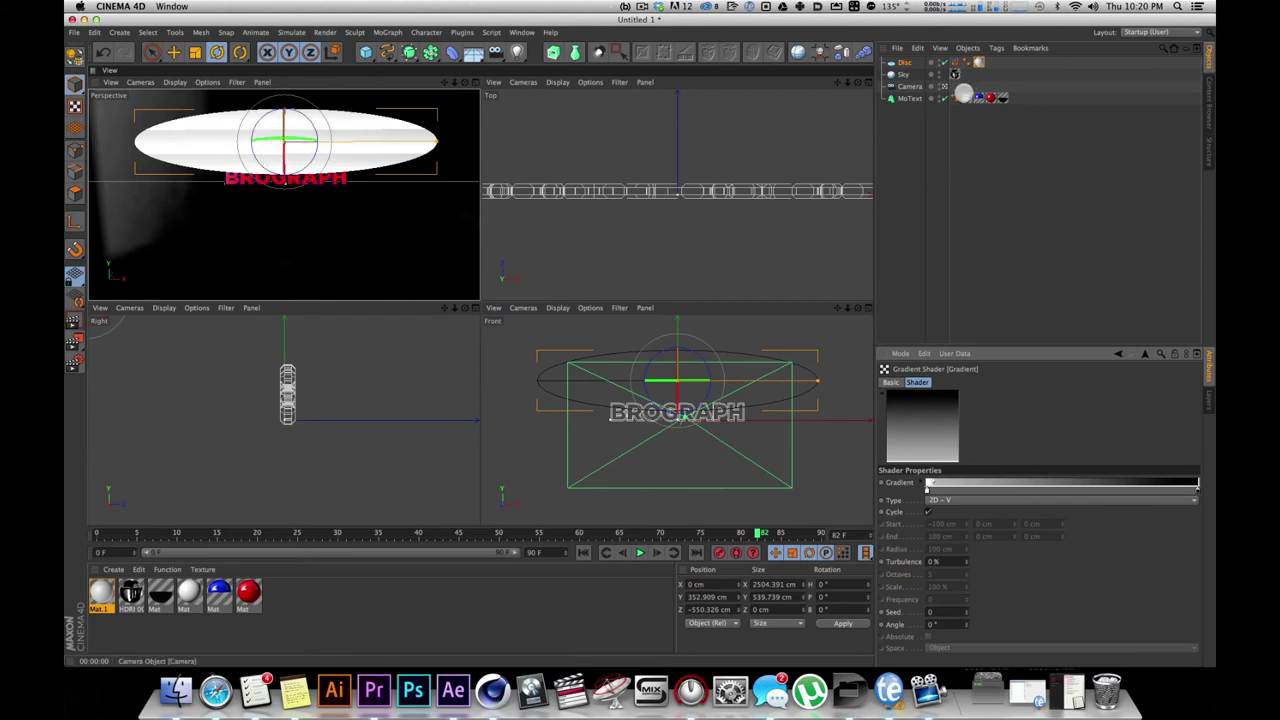
# Set the disc texture tag's Length V to 132% and Offset V to 55%
pyautogui.click(972, 64)
pyautogui.click(976, 63)
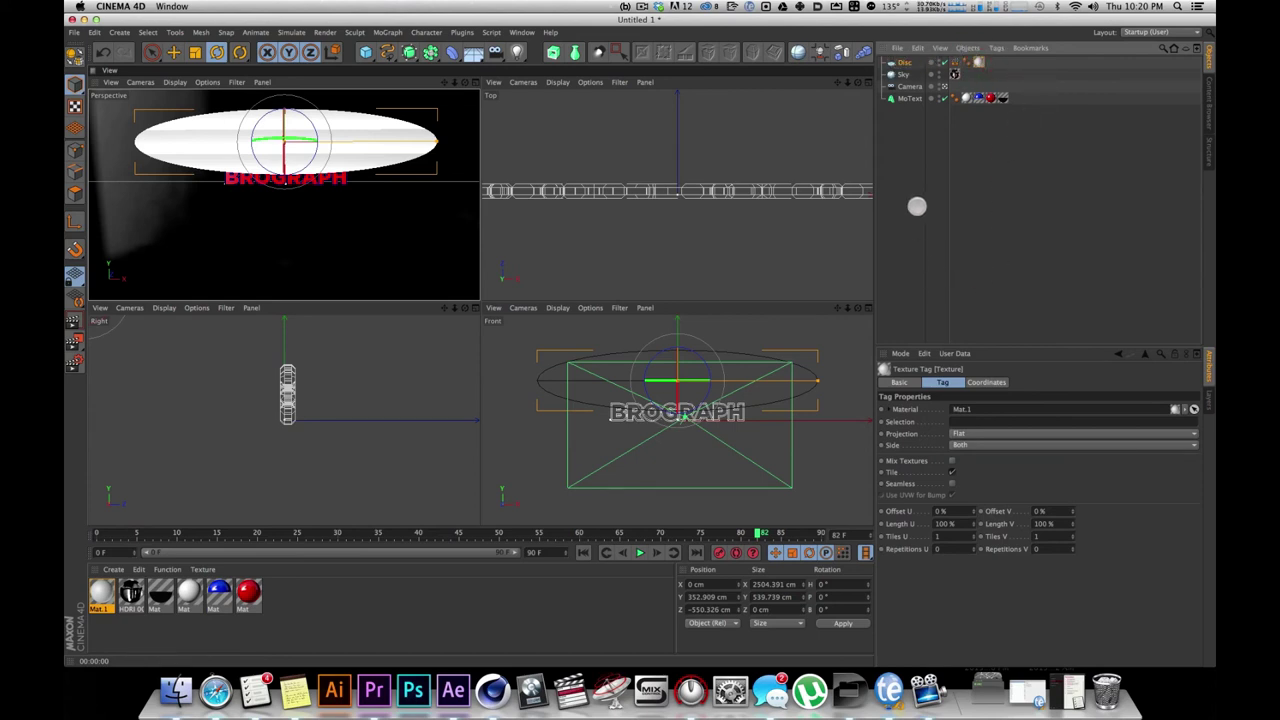
pyautogui.moveTo(971, 524); pyautogui.dragTo(971, 470)
pyautogui.press('super+z')
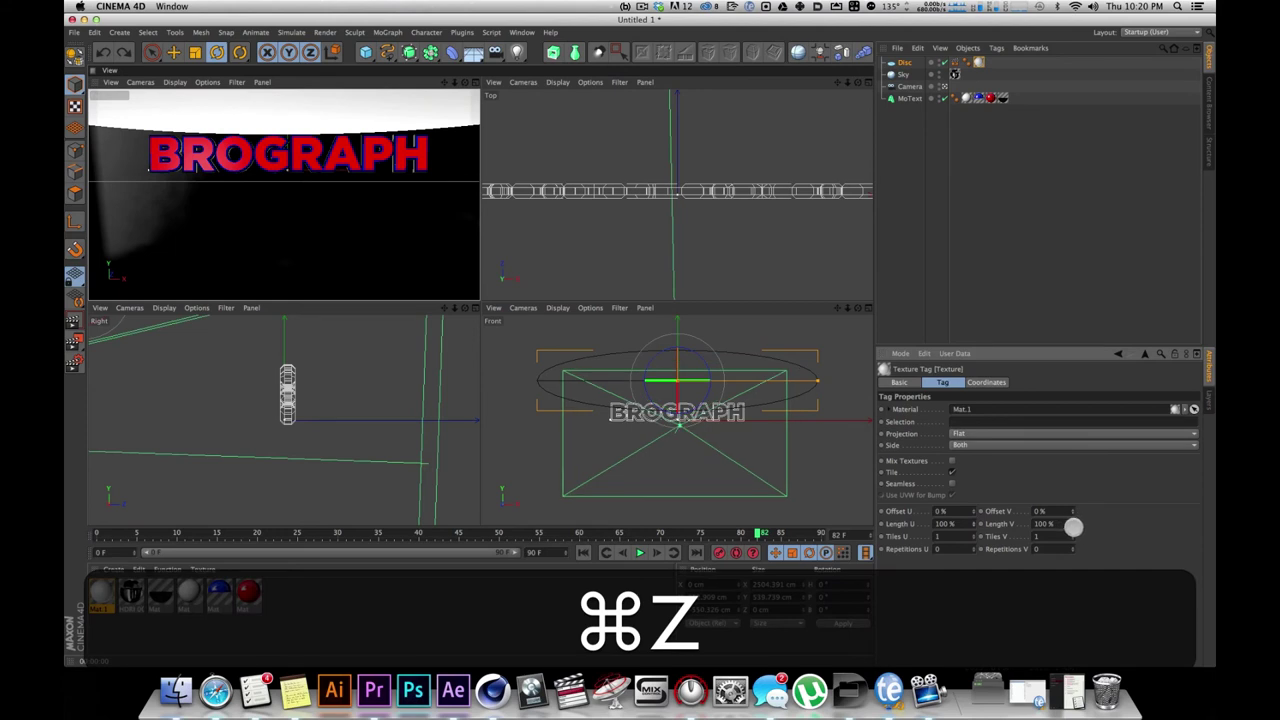
pyautogui.press('2')
pyautogui.moveTo(266, 214); pyautogui.dragTo(264, 189)
pyautogui.moveTo(1073, 525)
pyautogui.mouseDown()
pyautogui.moveTo(1068, 492)
pyautogui.moveTo(1074, 565)
pyautogui.moveTo(1063, 457)
pyautogui.mouseUp()
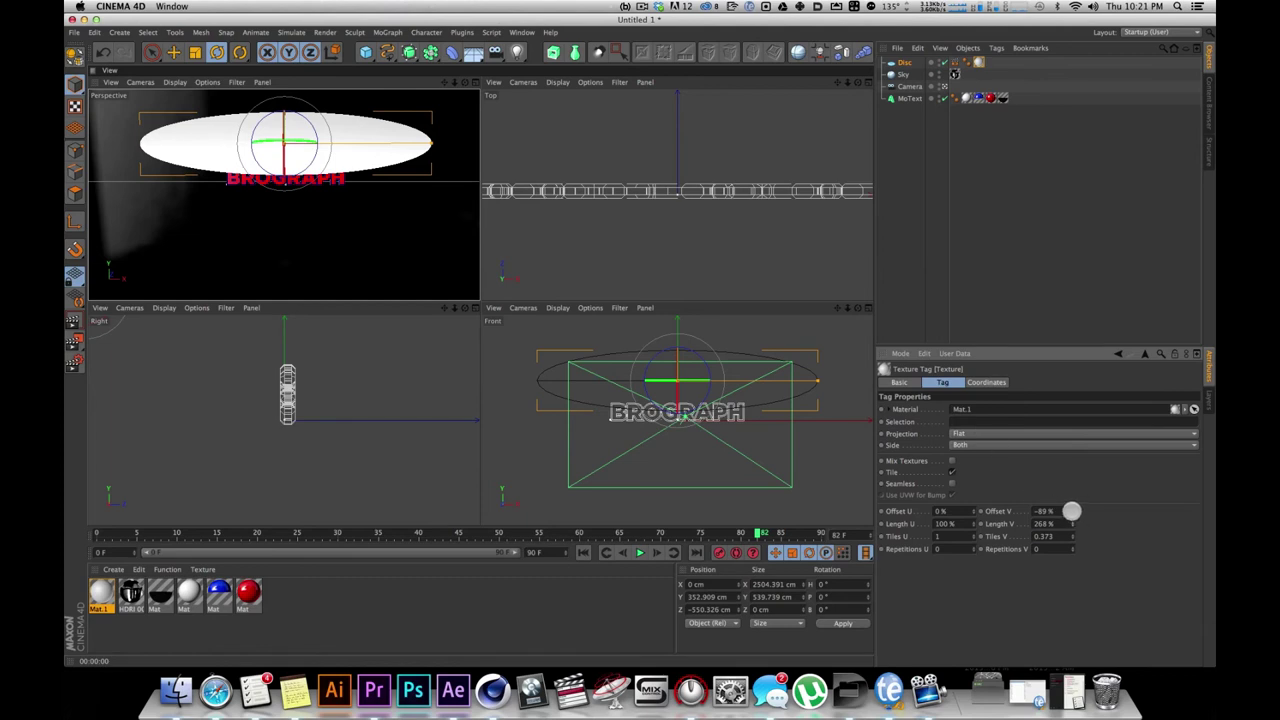
pyautogui.moveTo(1072, 513); pyautogui.dragTo(1060, 475)
pyautogui.moveTo(1073, 523); pyautogui.dragTo(1072, 587)
pyautogui.moveTo(1072, 511); pyautogui.dragTo(1072, 507)
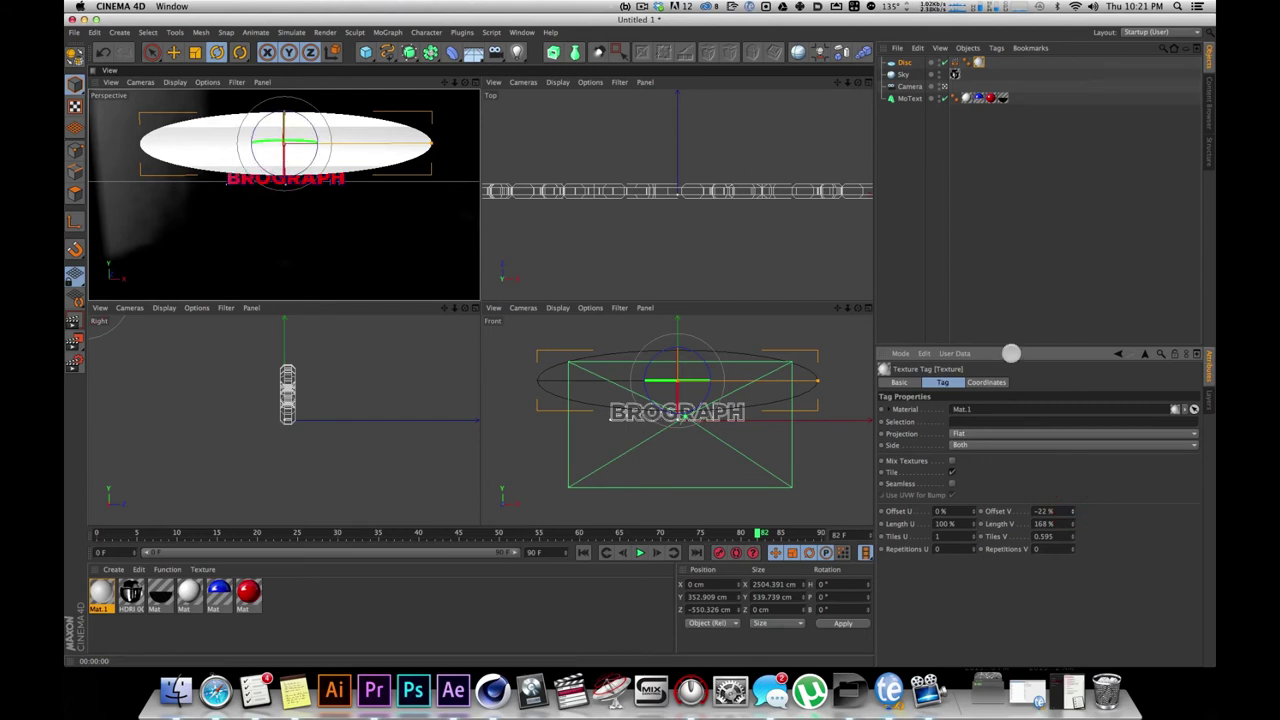
pyautogui.moveTo(1073, 515); pyautogui.dragTo(1067, 452)
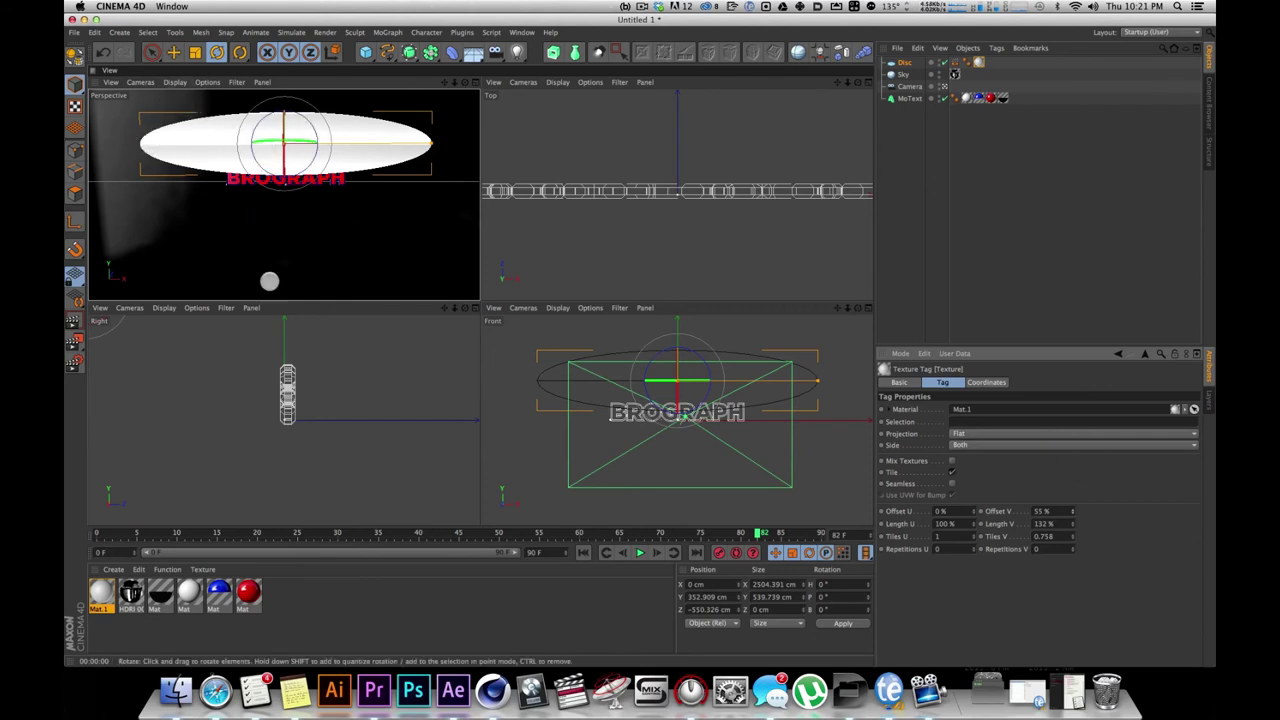
# Return to the original camera framing and render the perspective view to check the gradient's reflection on the text
pyautogui.press('g')
pyautogui.press('f')
pyautogui.press('super+r')
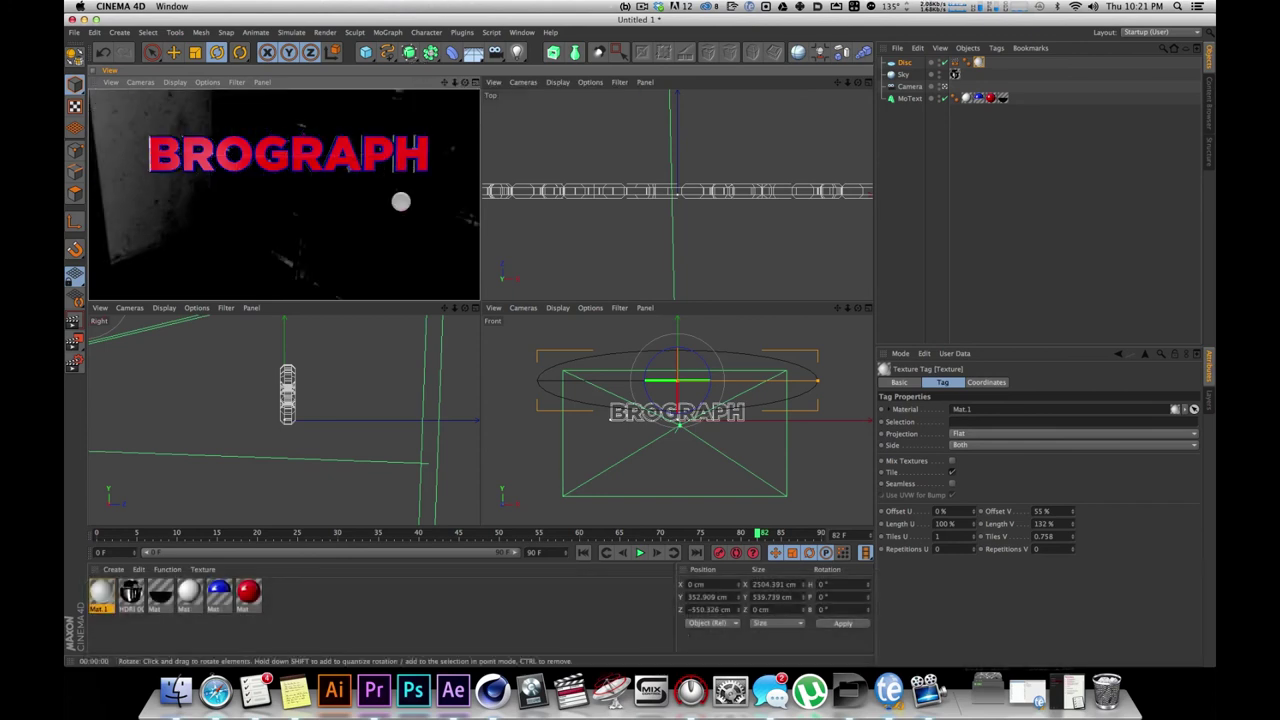
# Raise the red material's reflection brightness to 60%, test-rendering the perspective view along the way
pyautogui.click(247, 591)
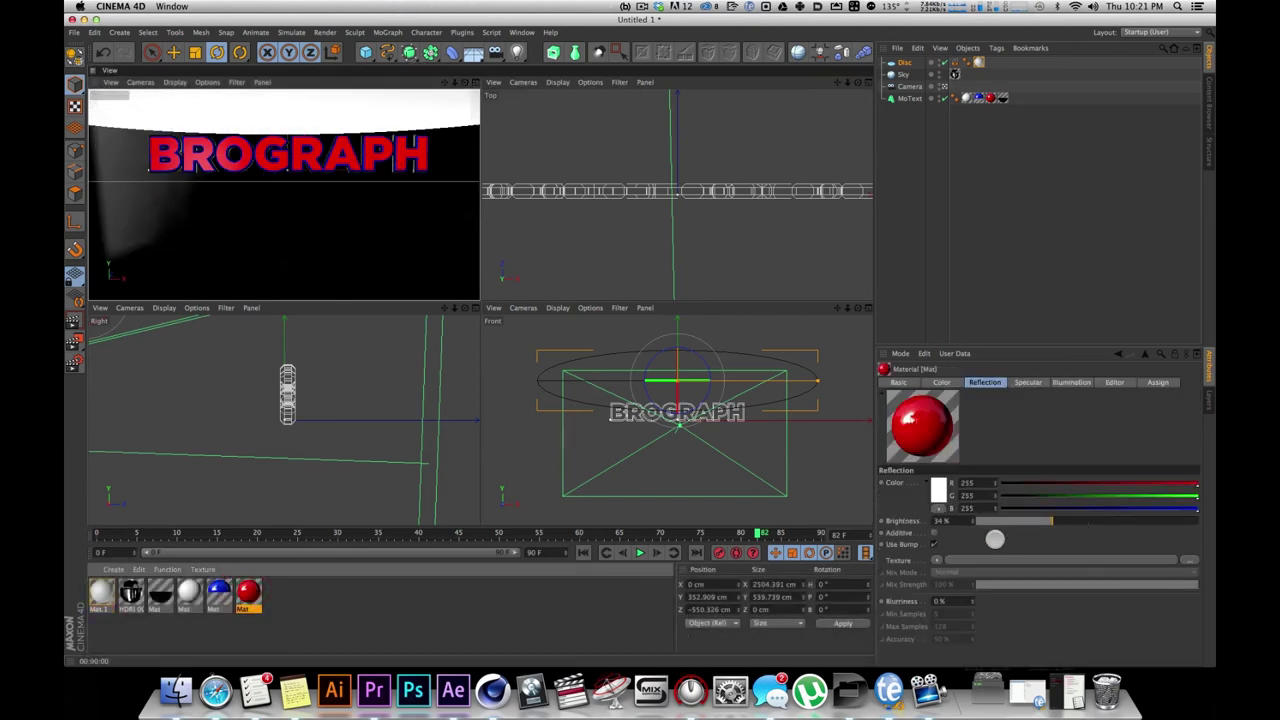
pyautogui.moveTo(1068, 522); pyautogui.dragTo(1077, 522)
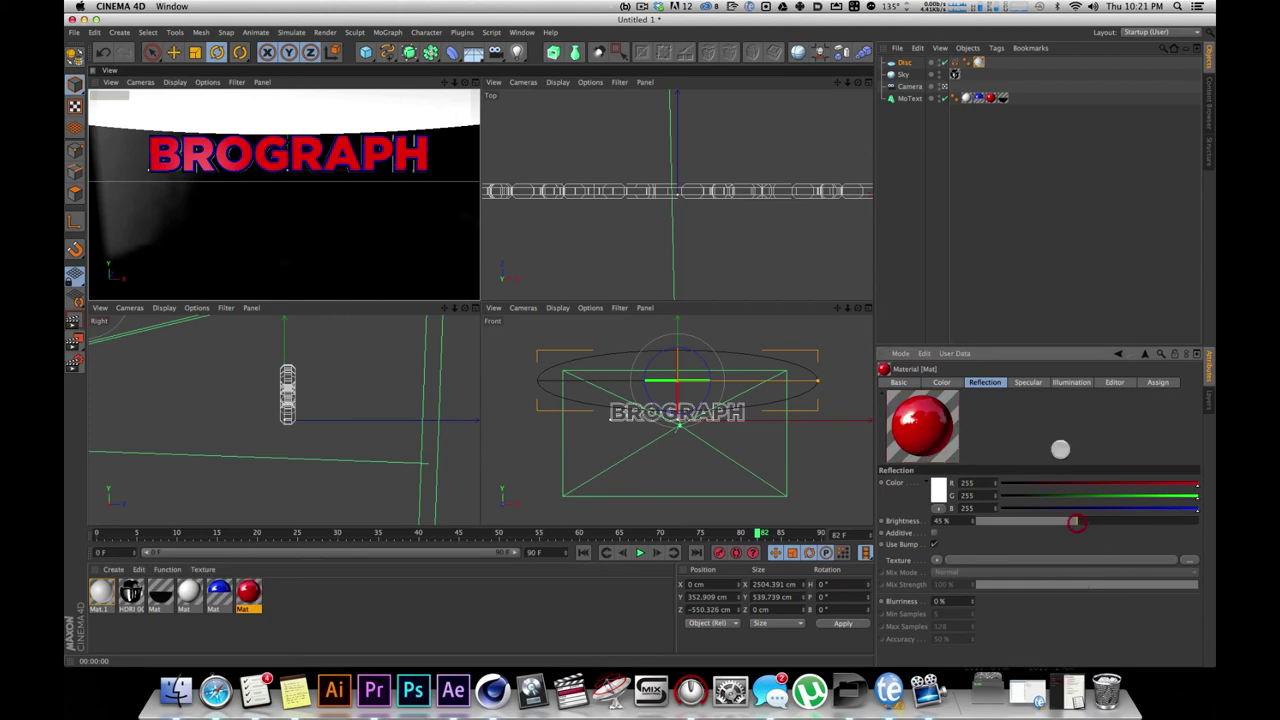
pyautogui.press('super+r')
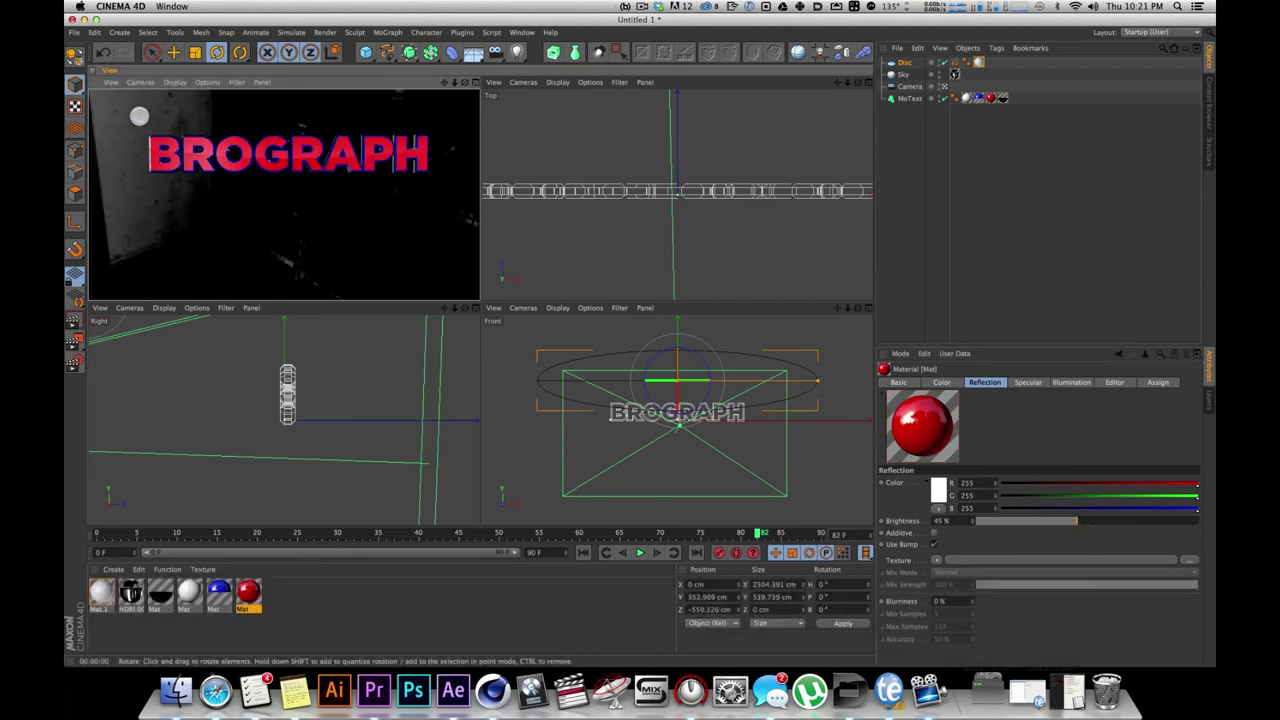
pyautogui.moveTo(1079, 522); pyautogui.dragTo(1110, 525)
pyautogui.press('super+r')
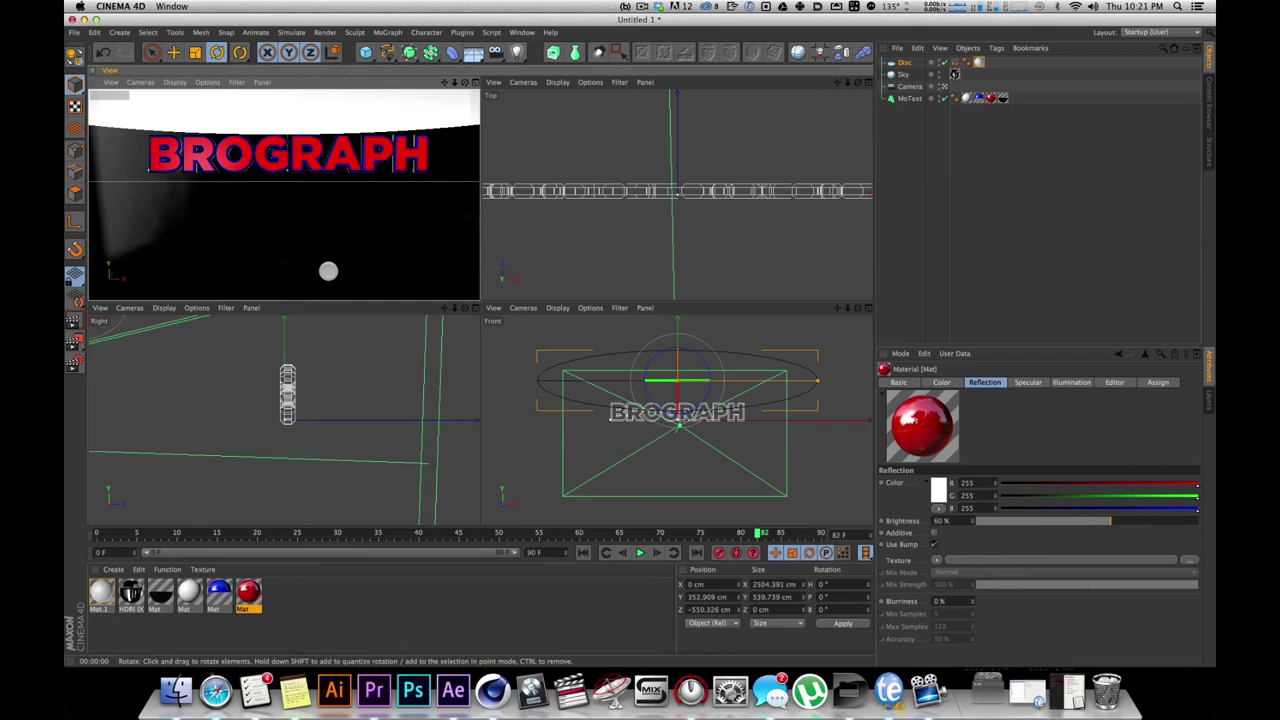
# Enable the interactive render region over the perspective view and set the Front view's display to Quick Shading
pyautogui.hotkey('alt', 'r')
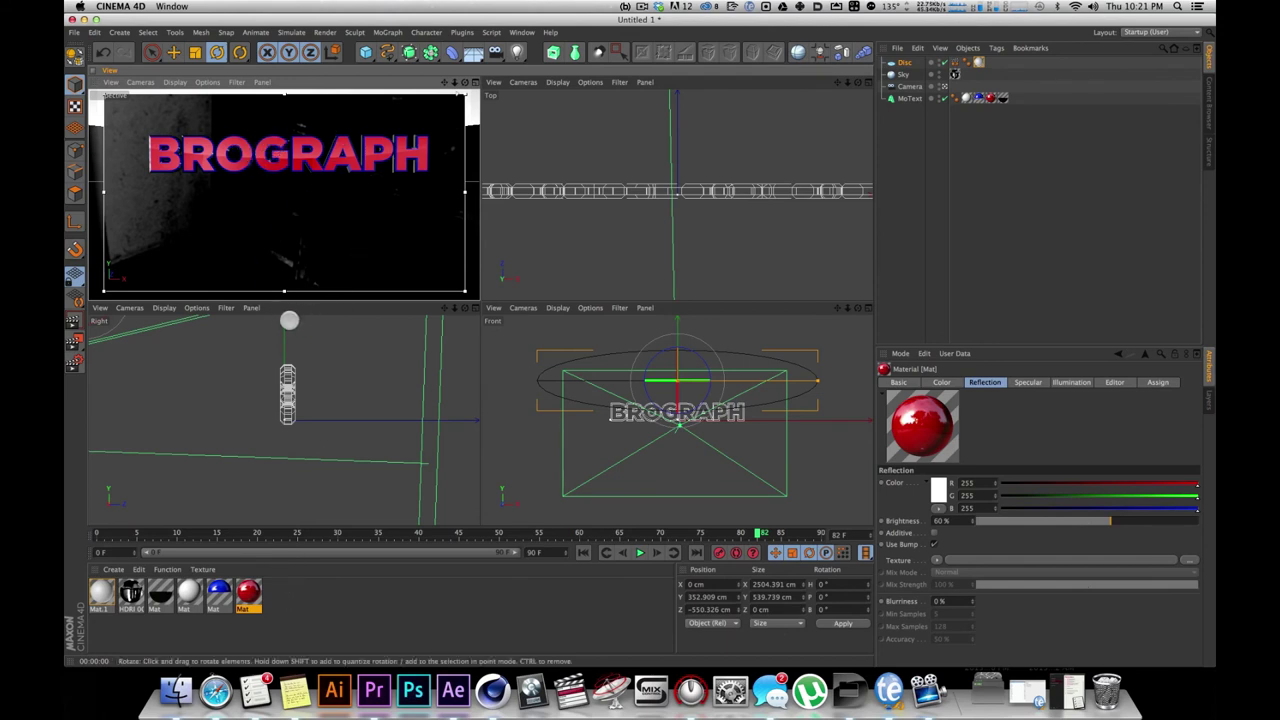
pyautogui.click(555, 307)
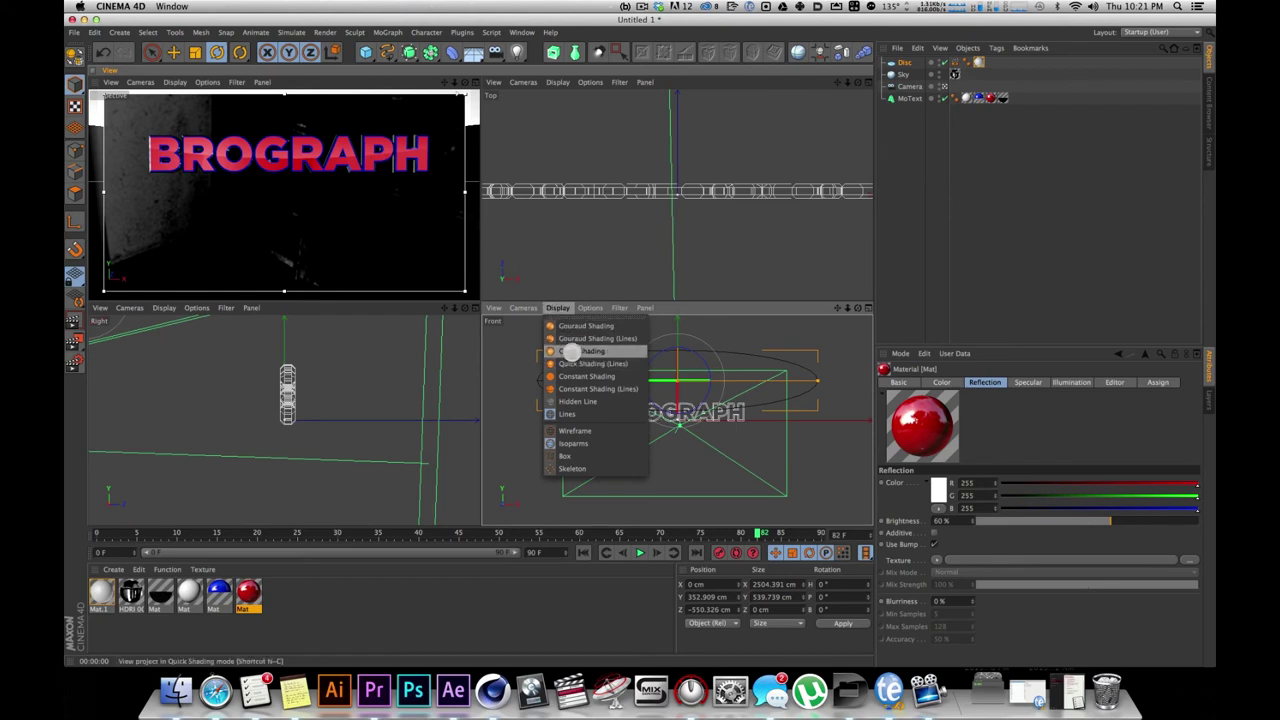
pyautogui.click(575, 351)
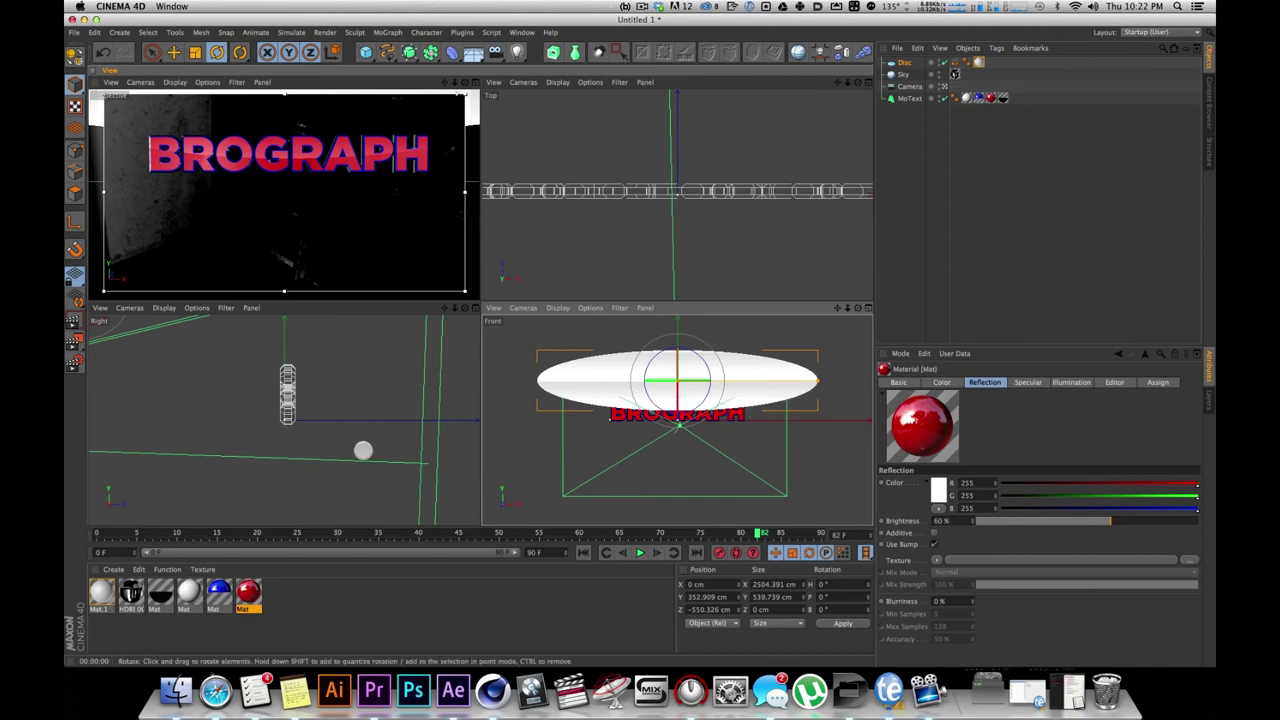
# Move the black knot of the Mat.1 luminance gradient inward to slightly before the middle of the ramp
pyautogui.click(101, 592)
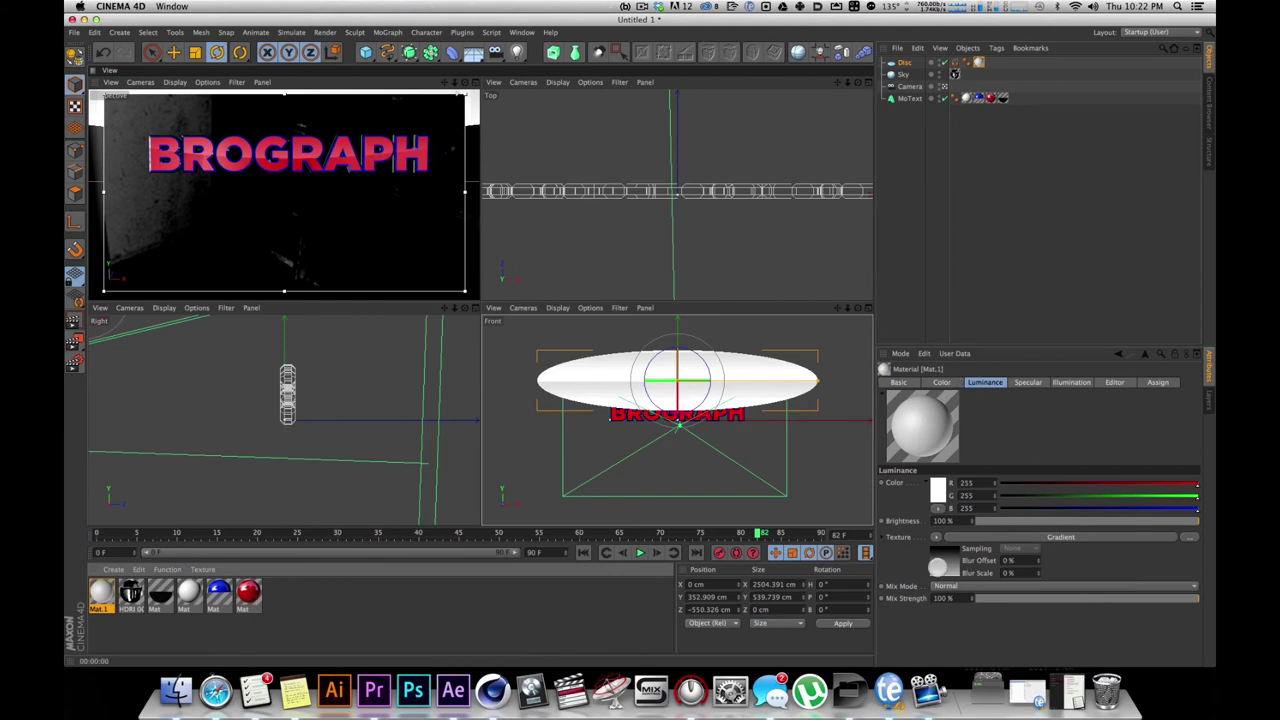
pyautogui.click(943, 564)
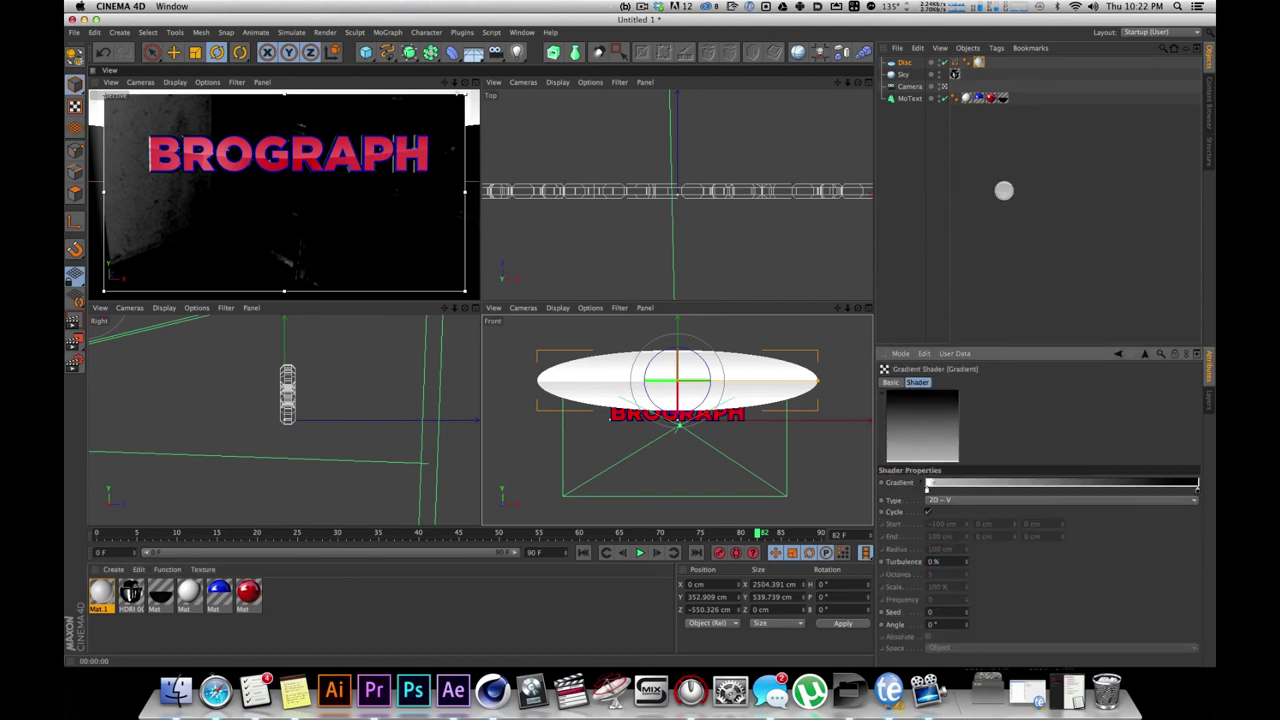
pyautogui.moveTo(1195, 490); pyautogui.dragTo(1087, 181)
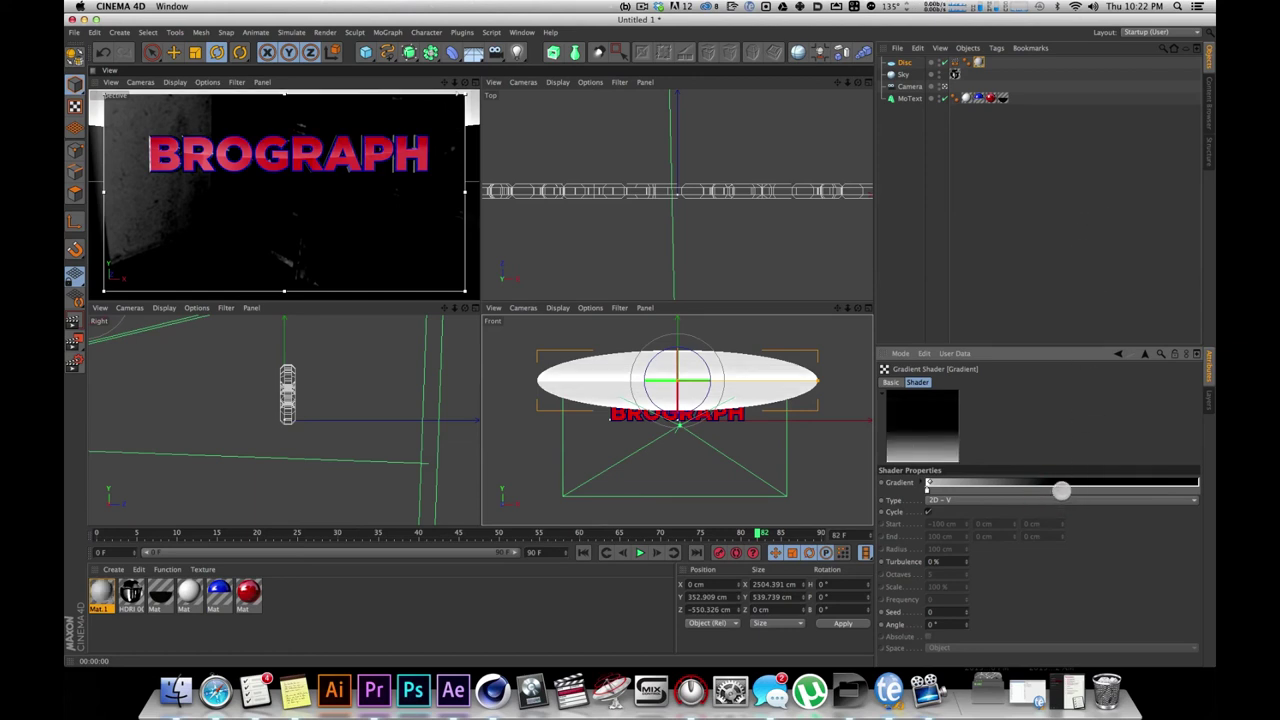
pyautogui.moveTo(1052, 490); pyautogui.dragTo(1051, 490)
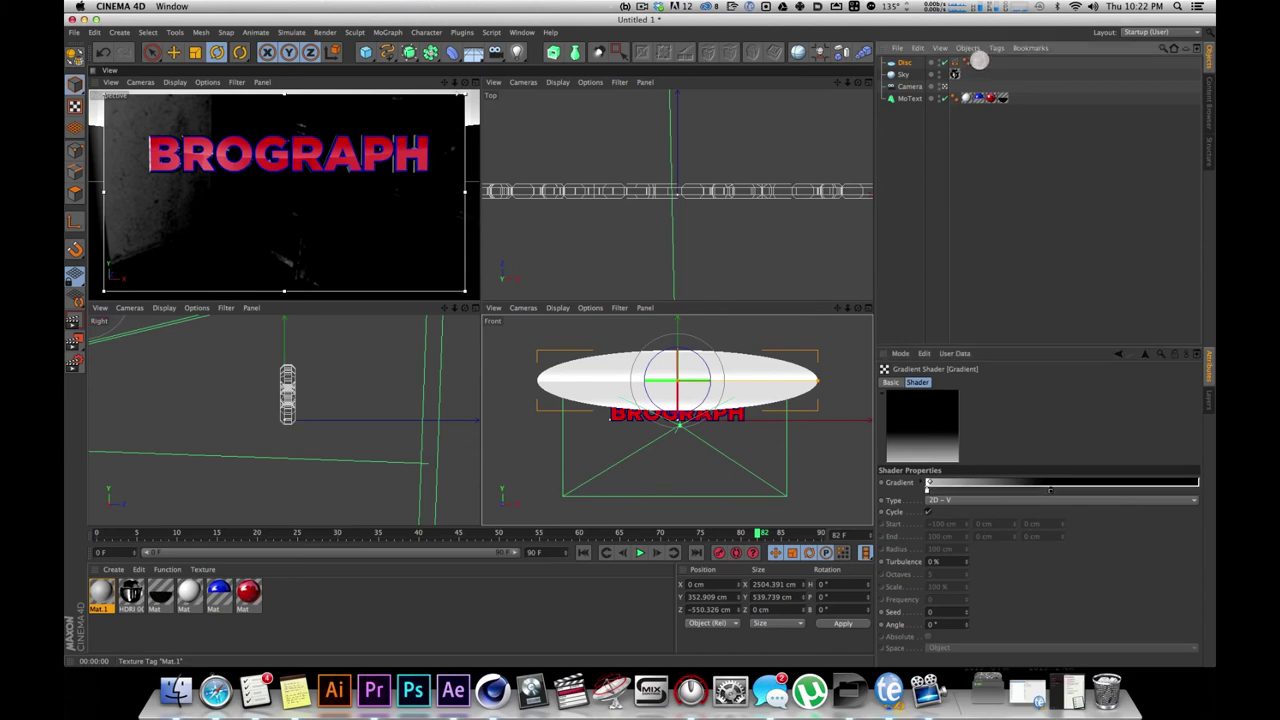
# Set the disc texture tag's Offset V to -87% and Length V to 270%
pyautogui.click(979, 63)
pyautogui.moveTo(1073, 511); pyautogui.dragTo(1073, 514)
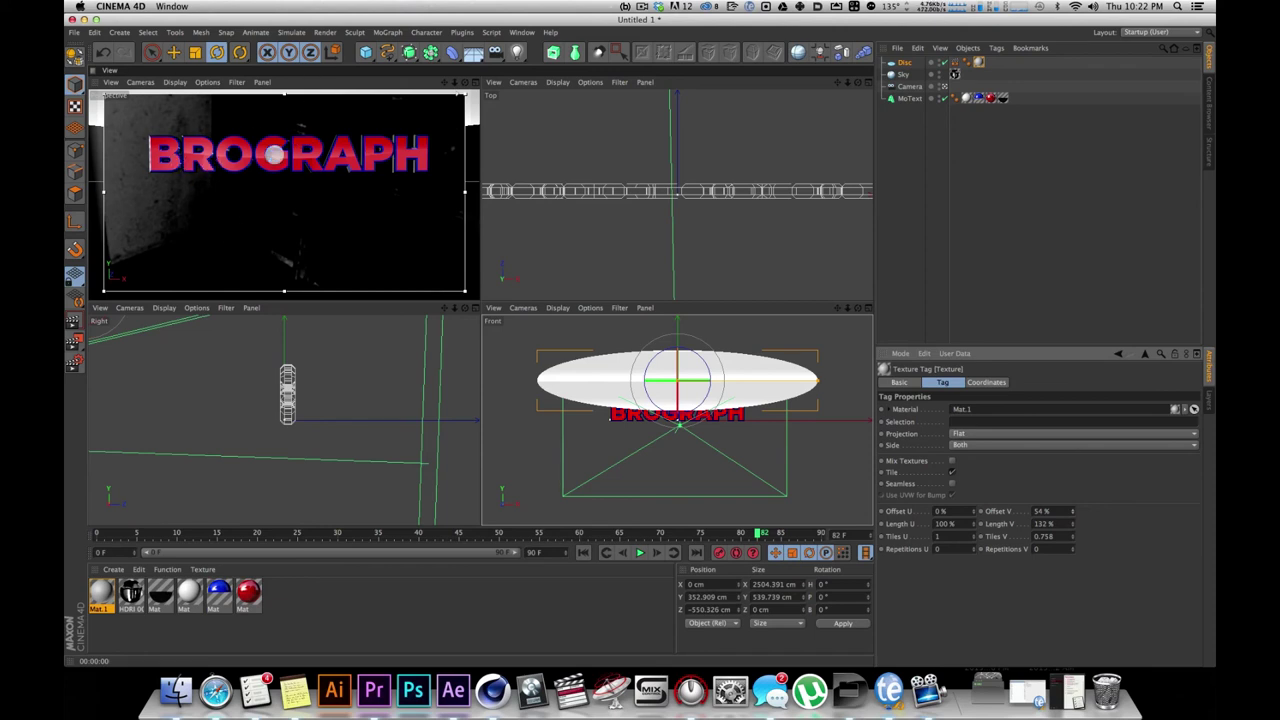
pyautogui.moveTo(1075, 502); pyautogui.dragTo(1000, 244)
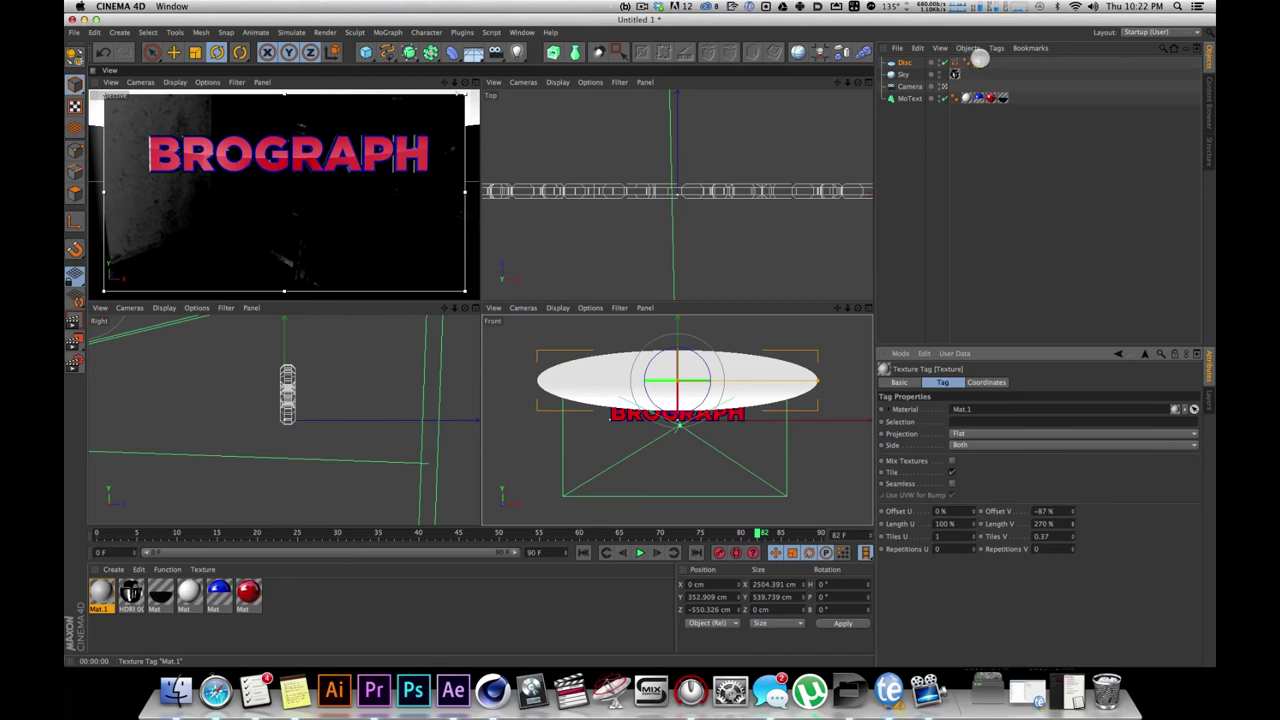
# Tighten the Mat.1 luminance gradient by moving its black knot to about one sixth of the ramp from the white end
pyautogui.click(102, 593)
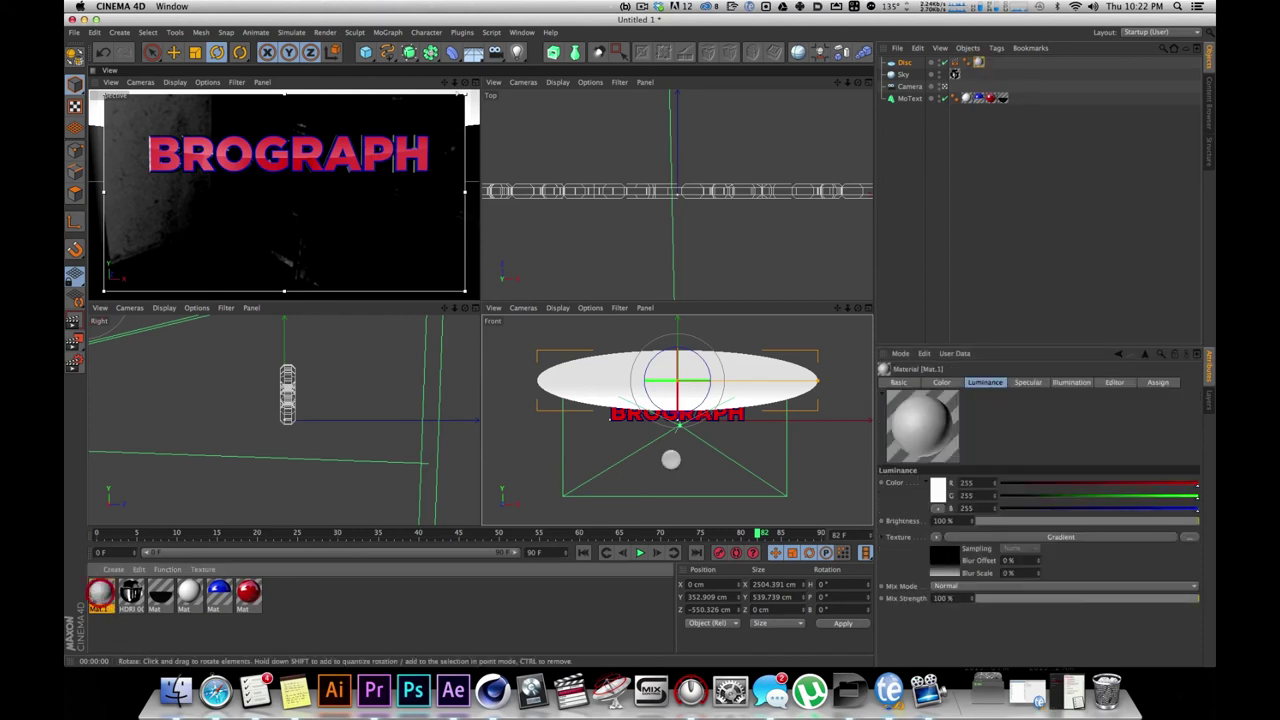
pyautogui.click(932, 563)
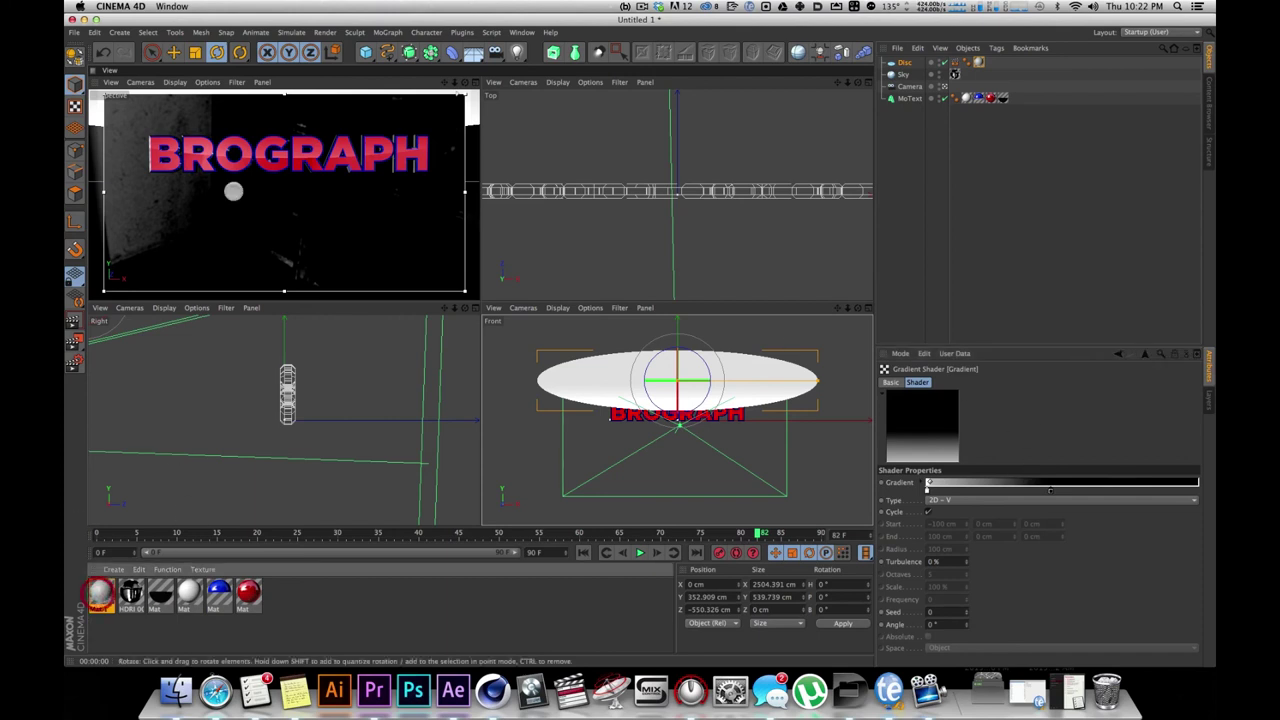
pyautogui.moveTo(1049, 492)
pyautogui.mouseDown()
pyautogui.moveTo(906, 490)
pyautogui.moveTo(1019, 487)
pyautogui.moveTo(936, 491)
pyautogui.moveTo(976, 494)
pyautogui.mouseUp()
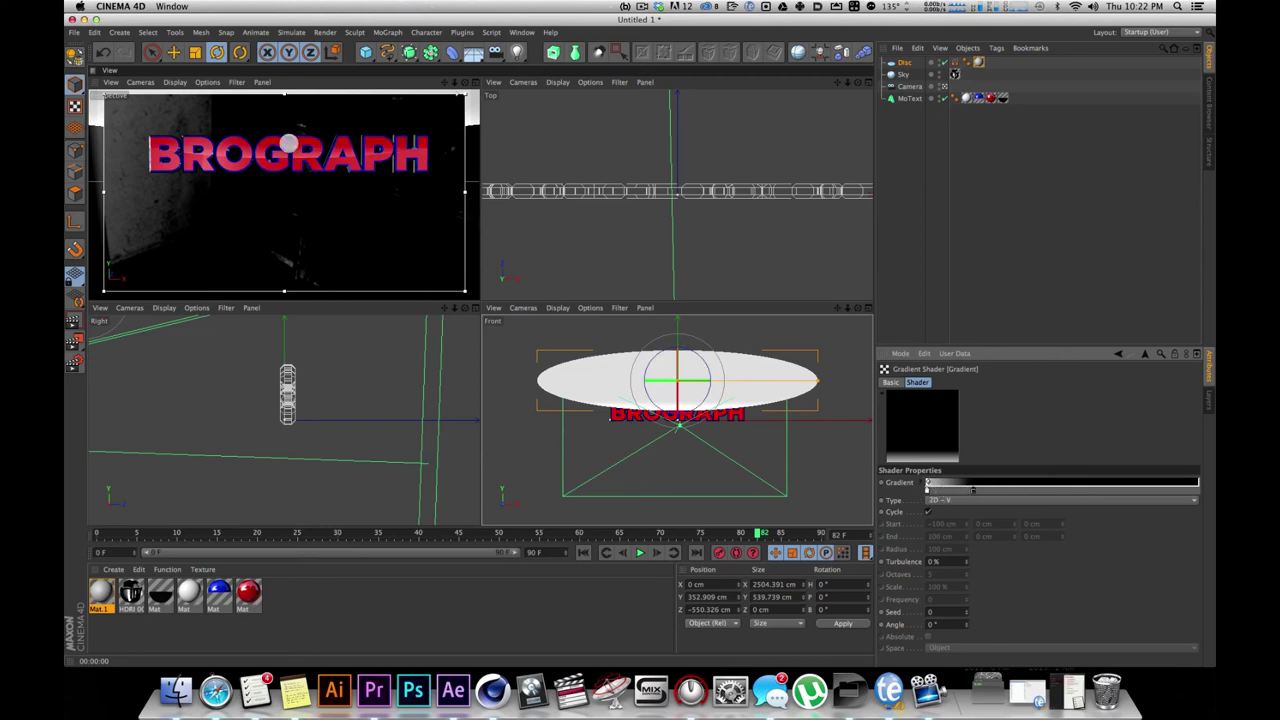
# Inspect the text's reflections in the enlarged perspective view and turn off the interactive render region
pyautogui.click(468, 81)
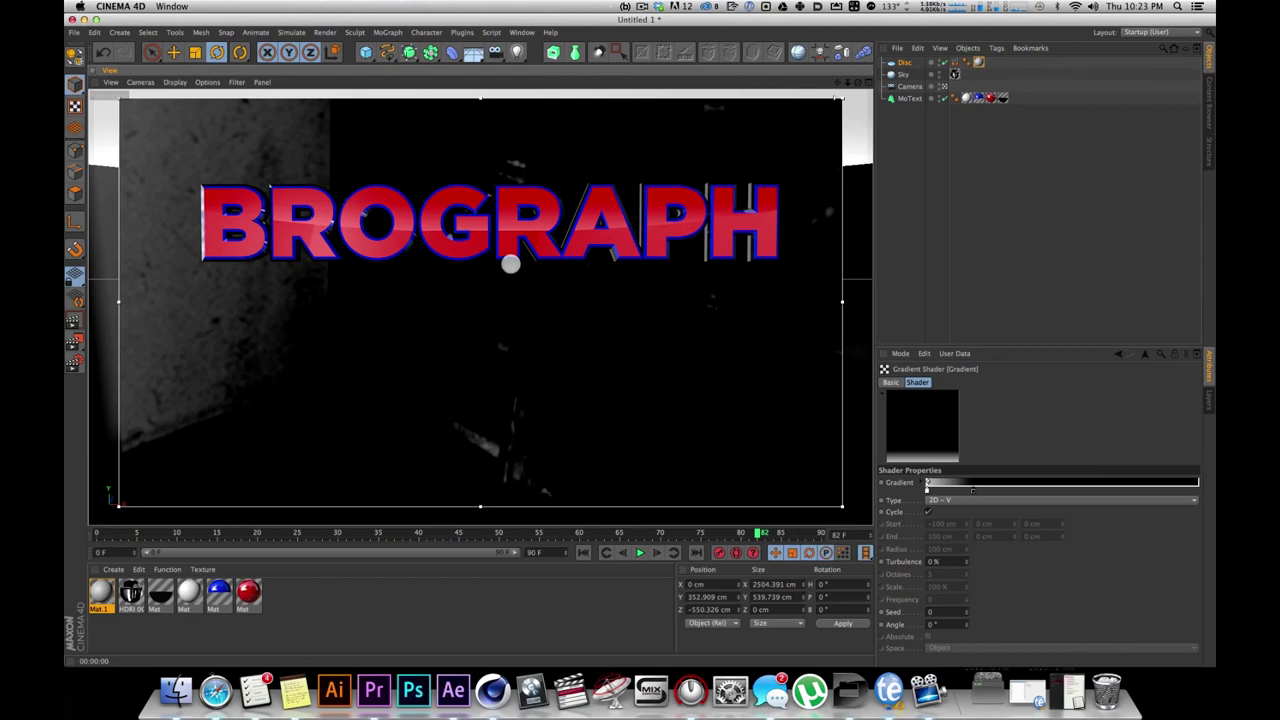
pyautogui.hotkey('alt', 'r')
pyautogui.click(862, 81)
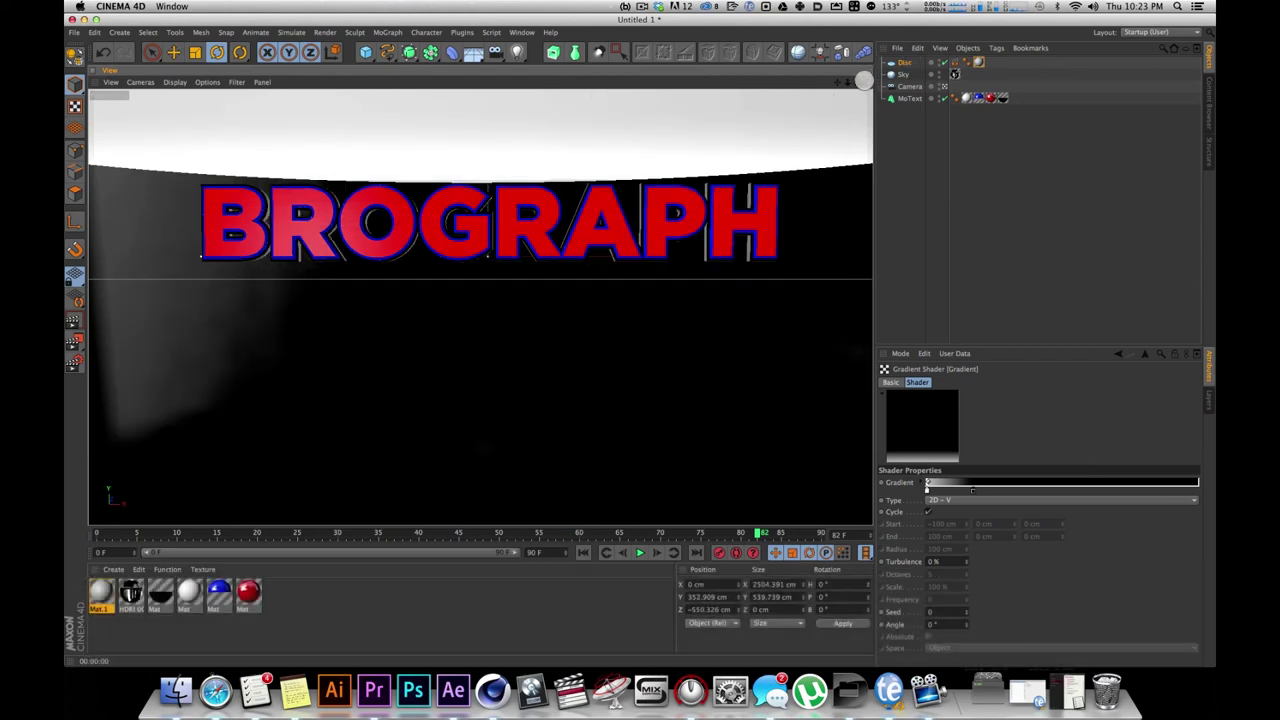
# Examine the disc's placement relative to the text from another angle, select the disc, and restore the camera framing
pyautogui.moveTo(263, 177)
pyautogui.keyDown('alt'); pyautogui.mouseDown()
pyautogui.moveTo(449, 177)
pyautogui.moveTo(350, 180)
pyautogui.moveTo(317, 210)
pyautogui.moveTo(250, 200)
pyautogui.moveTo(560, 166)
pyautogui.moveTo(623, 200)
pyautogui.moveTo(472, 92)
pyautogui.moveTo(206, 129)
pyautogui.moveTo(100, 220)
pyautogui.moveTo(89, 131)
pyautogui.moveTo(266, 118)
pyautogui.moveTo(529, 183)
pyautogui.moveTo(268, 195)
pyautogui.mouseUp(); pyautogui.keyUp('alt')
pyautogui.press('2')
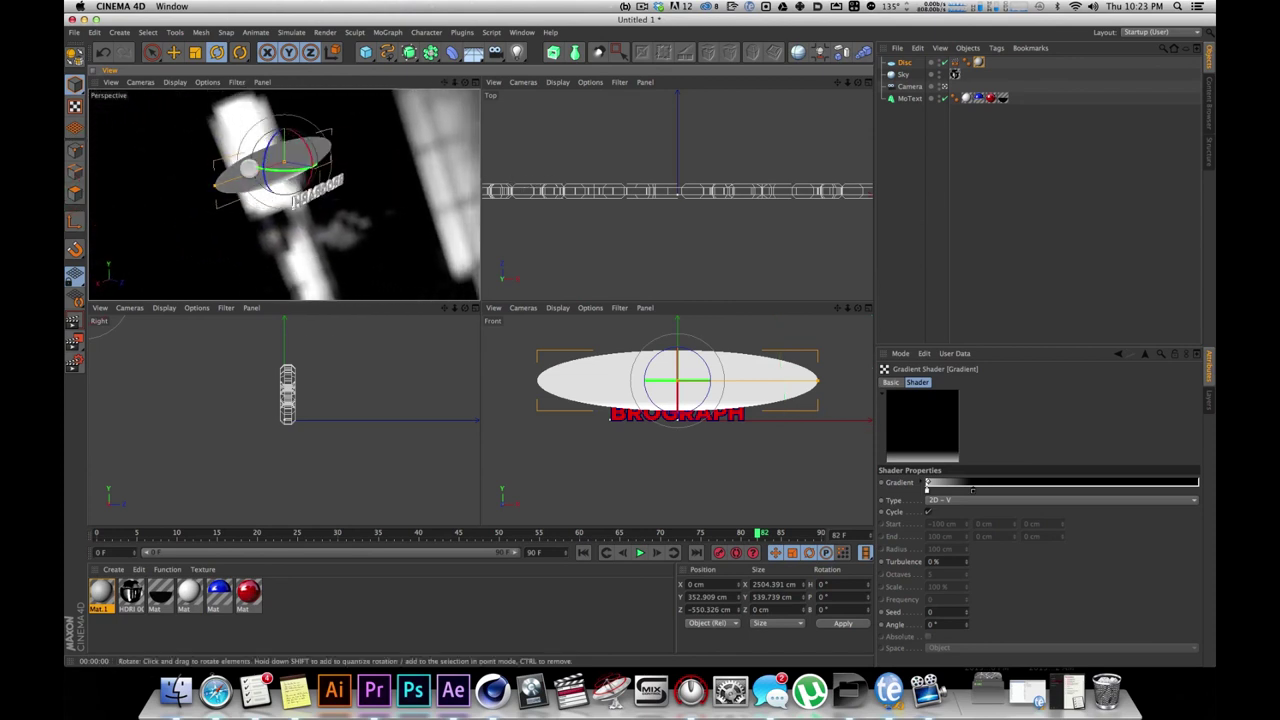
pyautogui.click(905, 63)
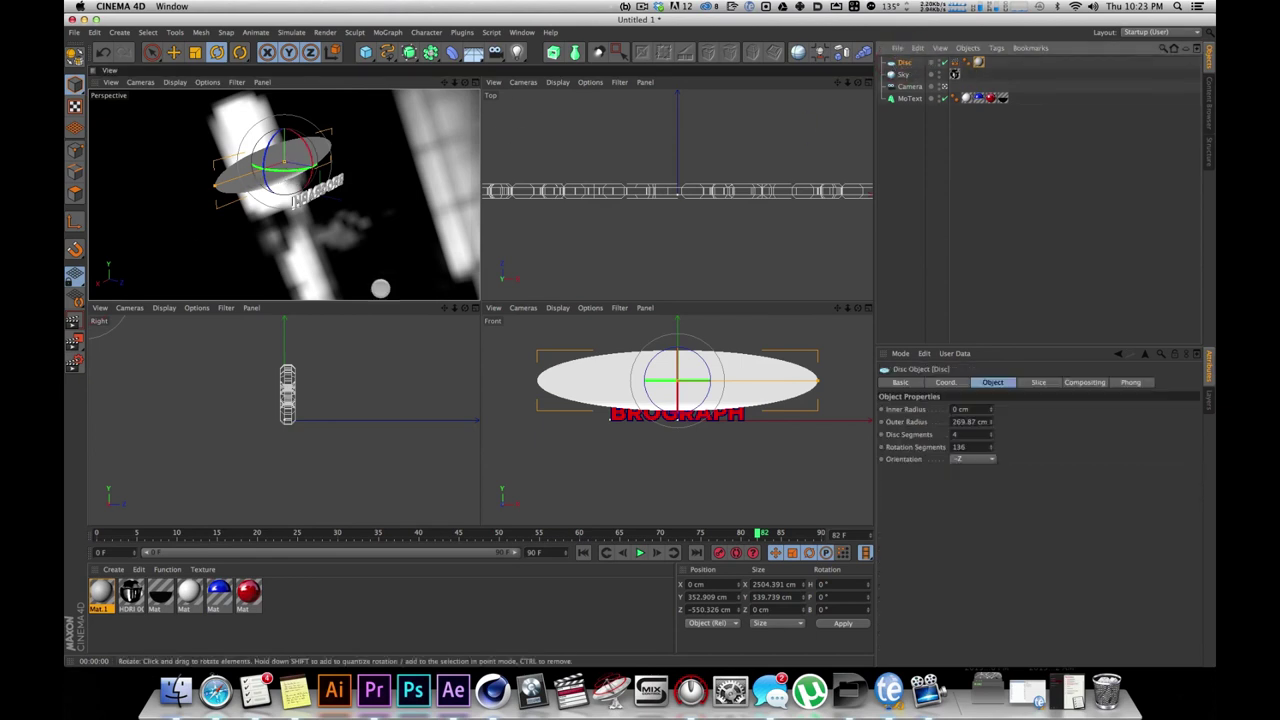
pyautogui.press('shift+super+z')
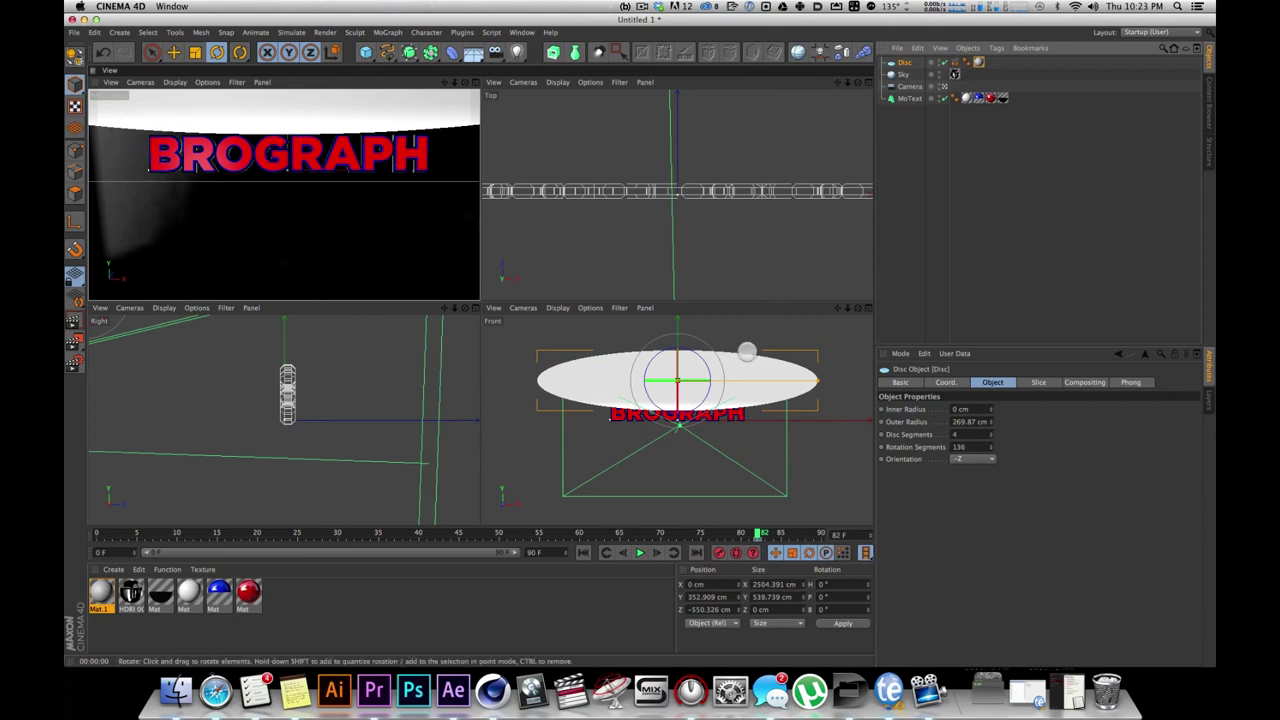
# Try moving the disc sideways along X to about -766 cm in the Front view
pyautogui.press('e')
pyautogui.moveTo(700, 378); pyautogui.dragTo(614, 380)
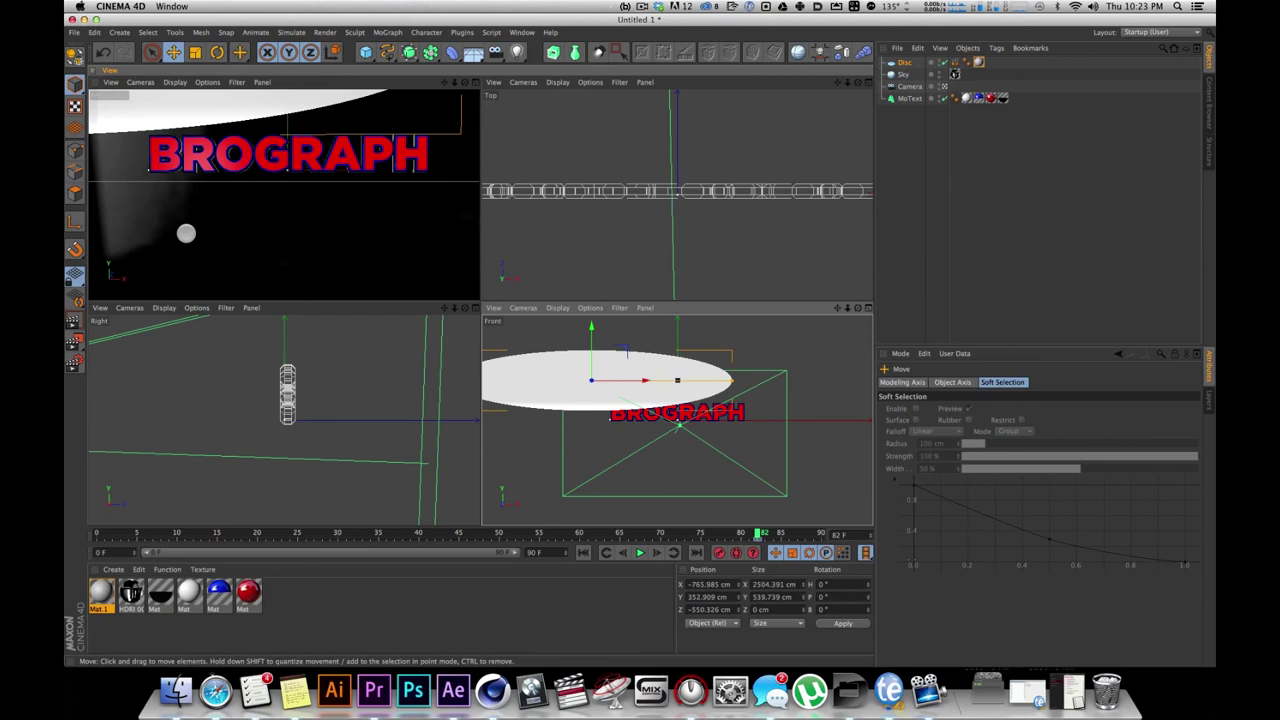
pyautogui.press('g')
pyautogui.press('f')
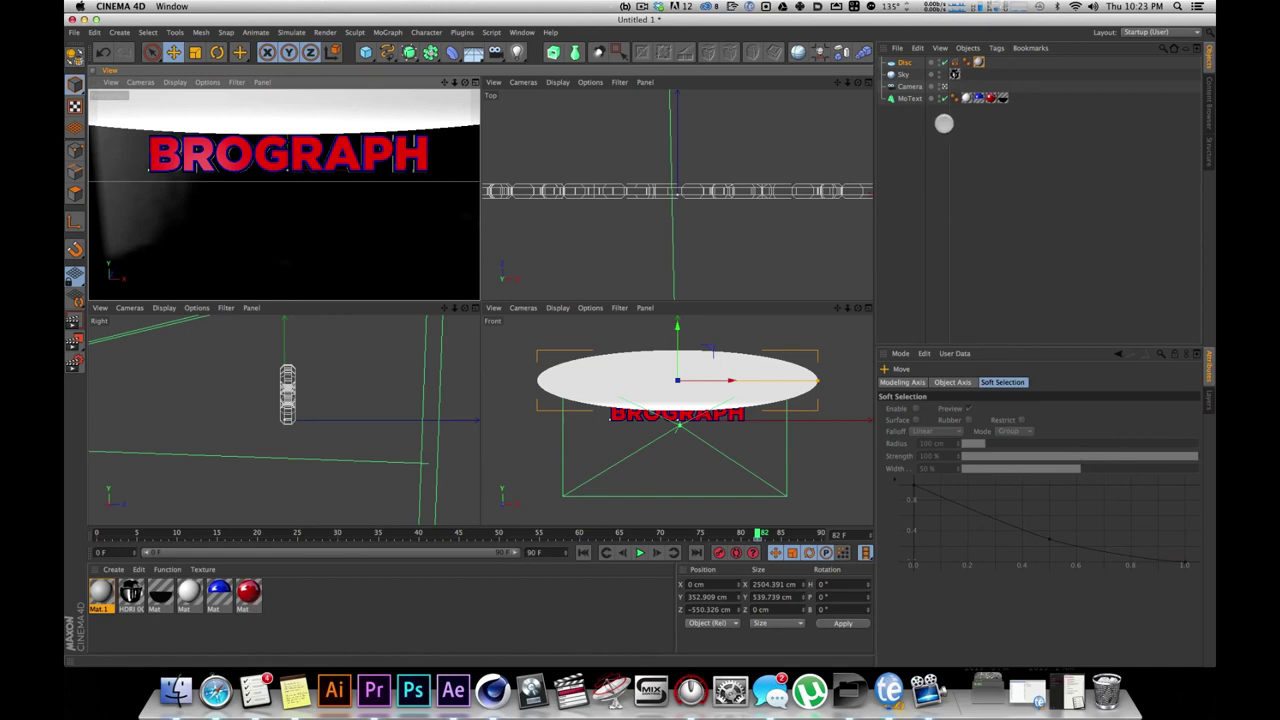
# Hide the disc in the editor while viewing the scene at an angle in the enlarged perspective view
pyautogui.click(928, 154)
pyautogui.press('F1')
pyautogui.press('2')
pyautogui.moveTo(587, 205); pyautogui.dragTo(503, 187)
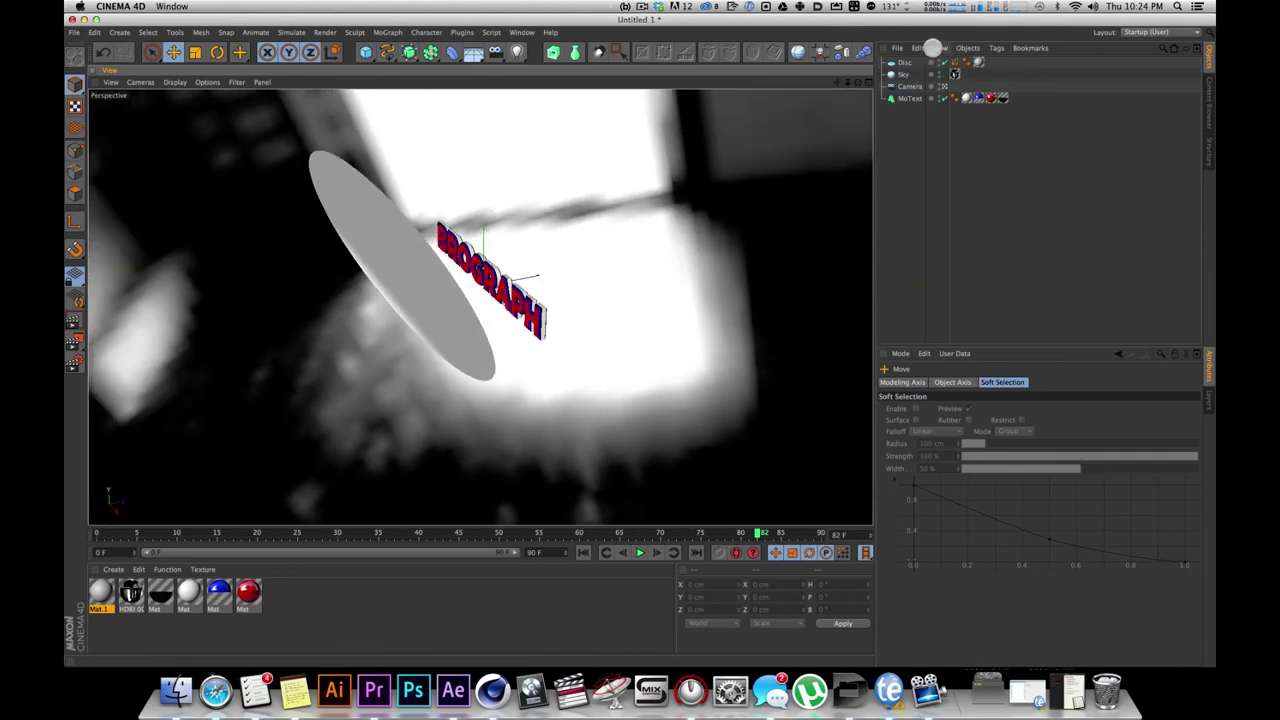
pyautogui.click(905, 63)
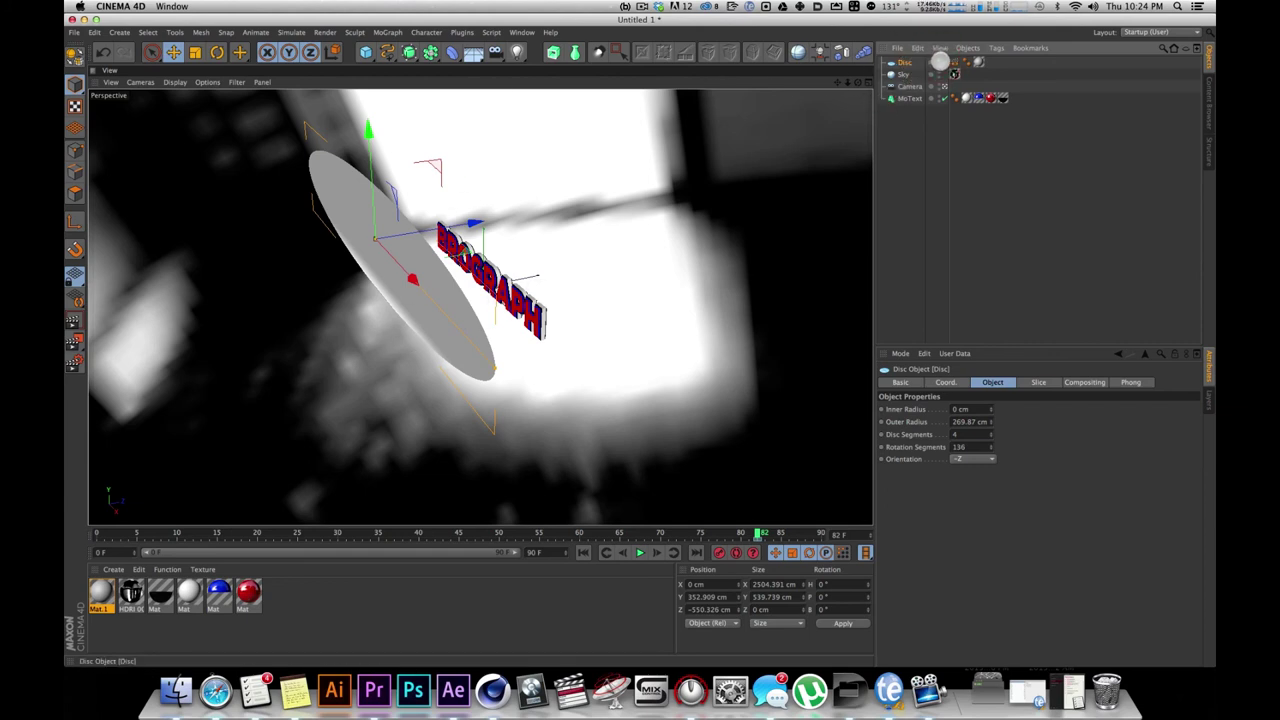
pyautogui.click(938, 60)
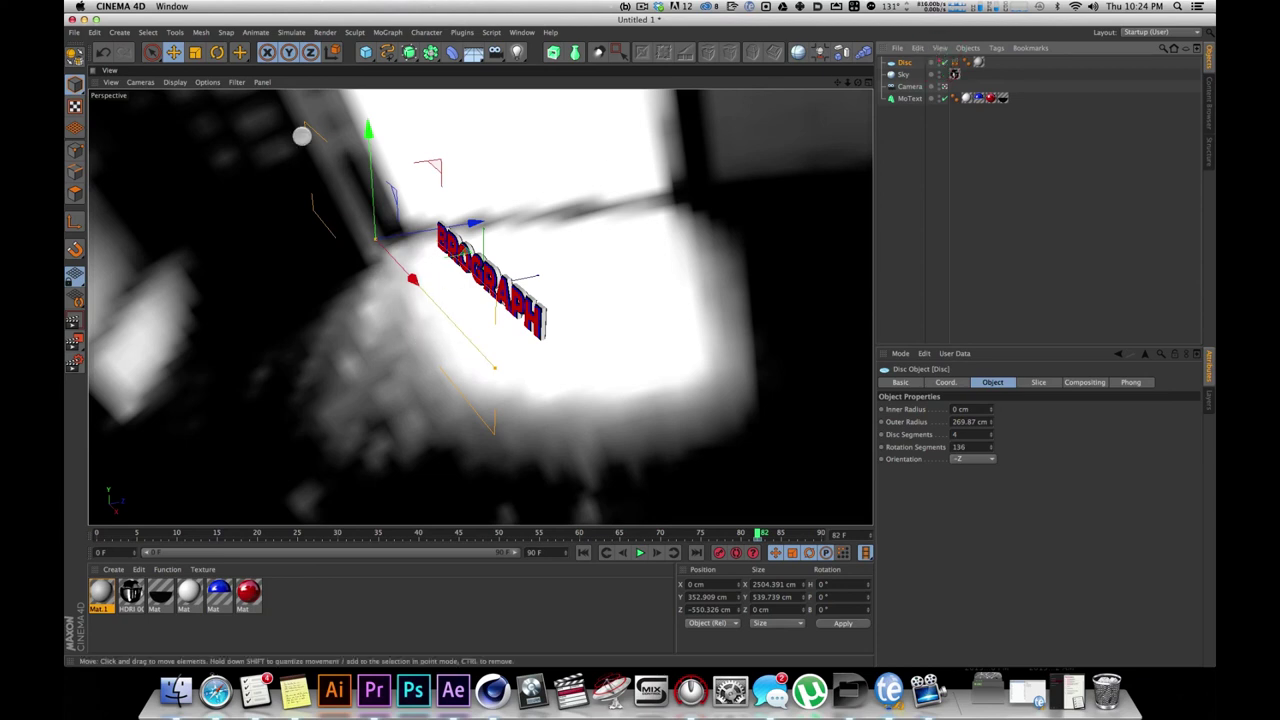
# Deselect the disc, return to the original camera framing, and render the enlarged view to check the text's reflections
pyautogui.keyDown('alt'); pyautogui.moveTo(741, 169); pyautogui.dragTo(575, 191); pyautogui.keyUp('alt')
pyautogui.click(958, 186)
pyautogui.keyDown('alt'); pyautogui.moveTo(477, 256); pyautogui.dragTo(577, 269); pyautogui.keyUp('alt')
pyautogui.press('1')
pyautogui.moveTo(342, 264)
pyautogui.mouseDown()
pyautogui.moveTo(485, 225)
pyautogui.moveTo(286, 274)
pyautogui.moveTo(326, 256)
pyautogui.mouseUp()
pyautogui.press('f')
pyautogui.press('super+r')
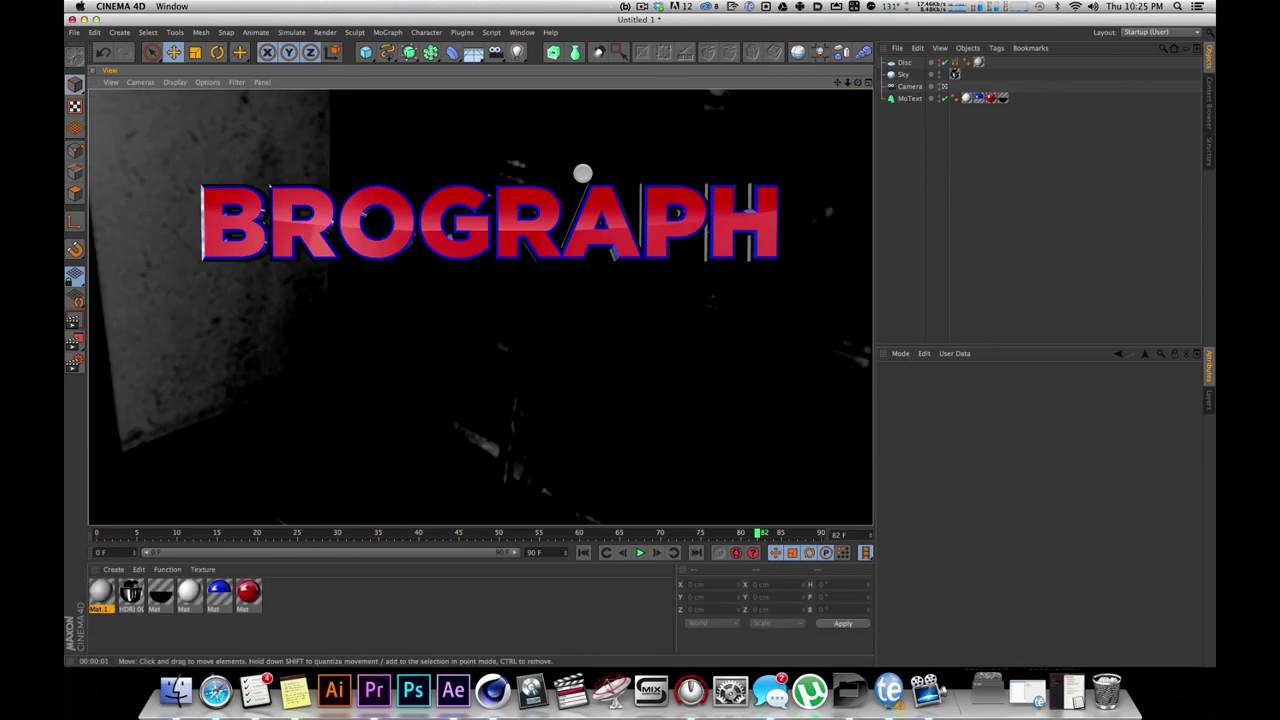